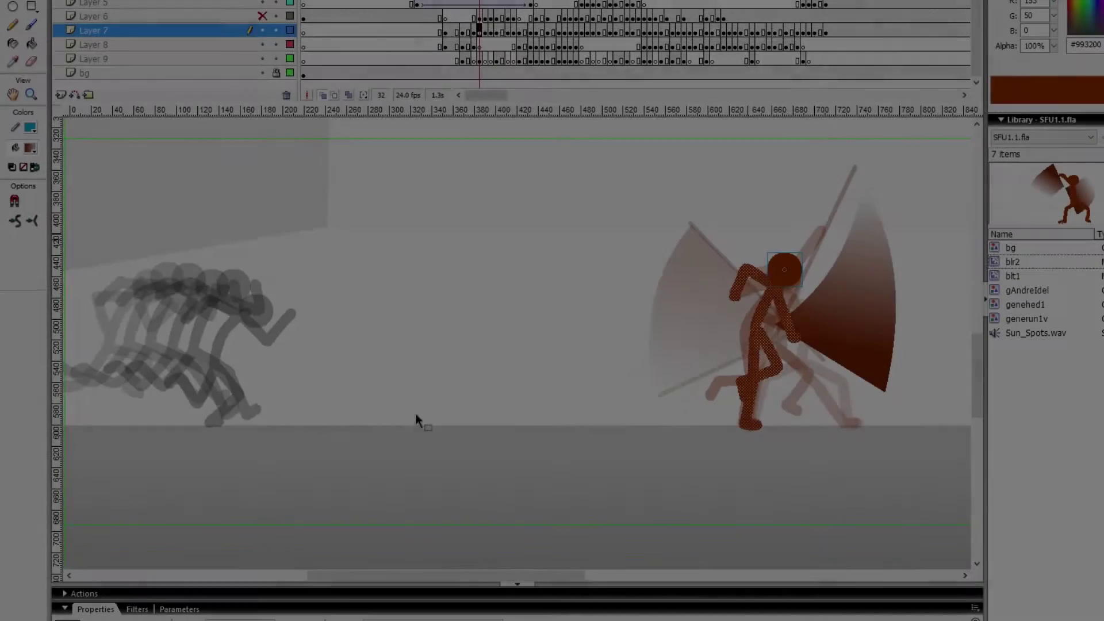
Step: Create a new Flash document and draw a black horizontal ground line across the lower part of the stage, extending past both edges
key("ctrl+n")
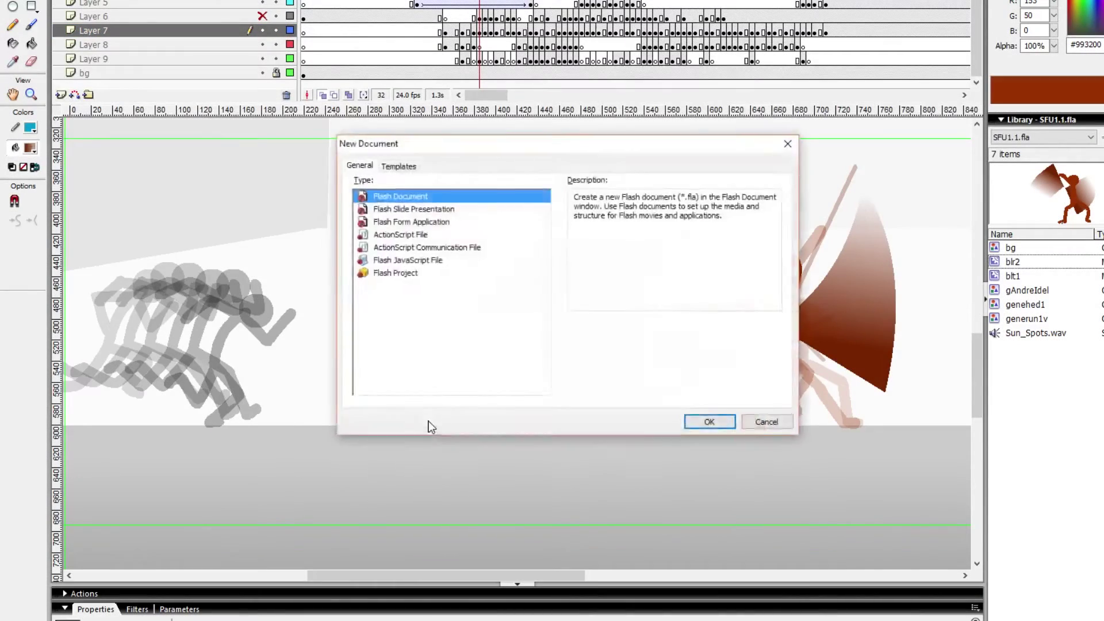
key("Return")
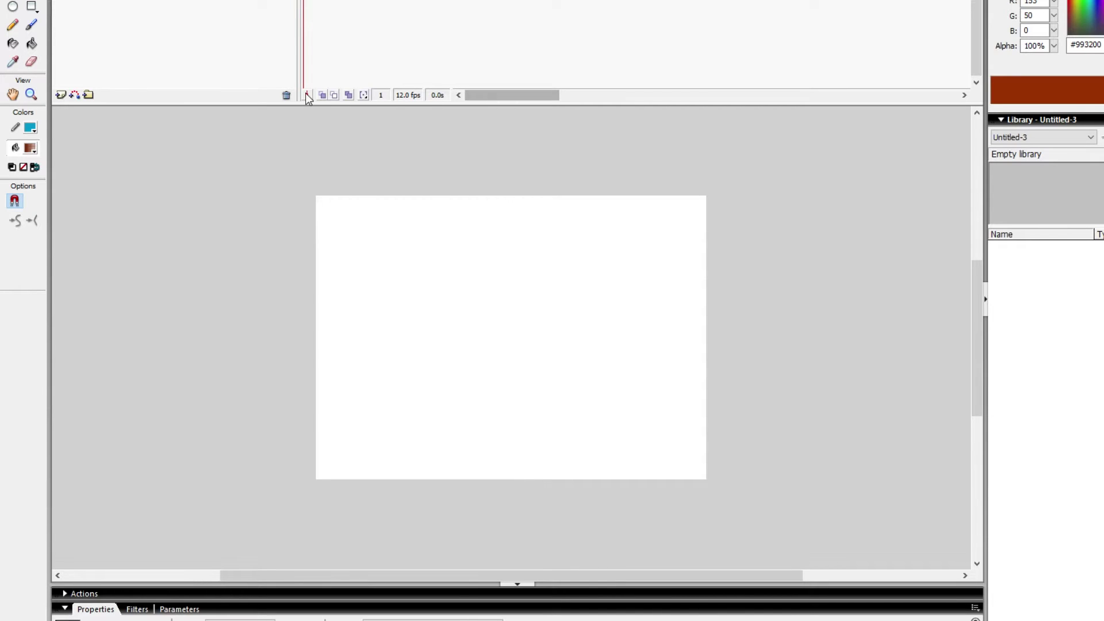
key("n")
left_click(30, 128)
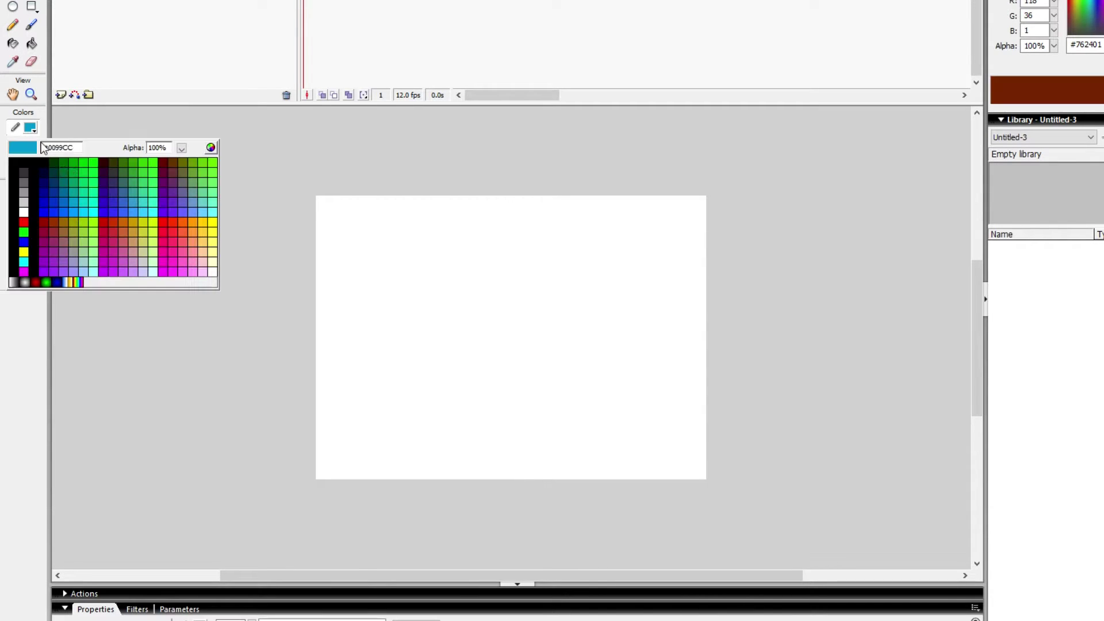
left_click(32, 194)
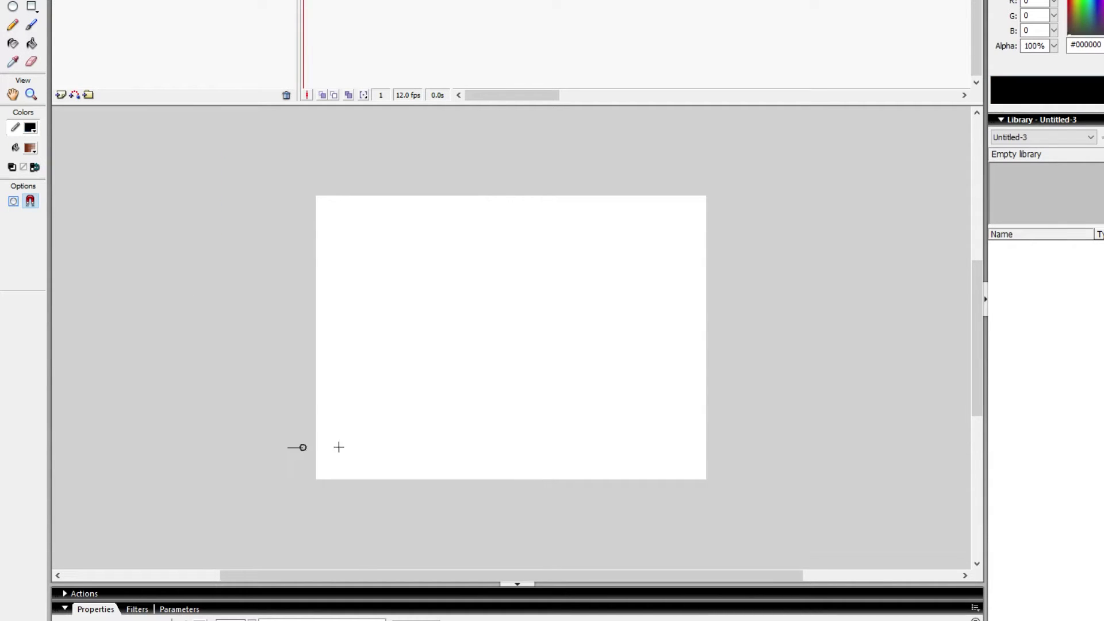
left_click_drag(339, 447, 895, 552)
key("v")
left_click(805, 448)
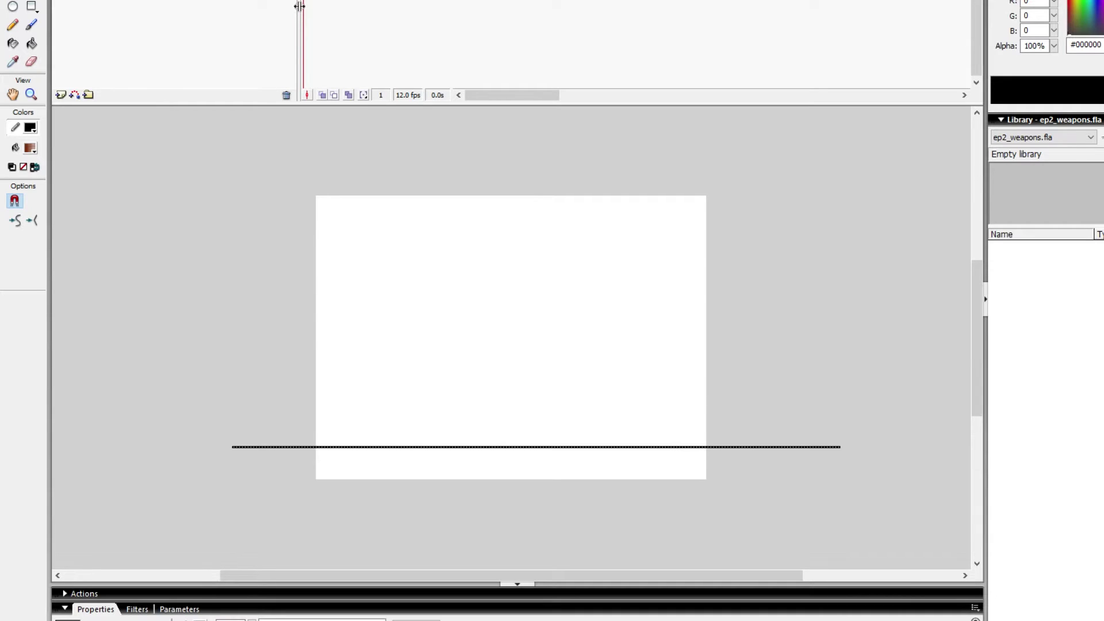
Step: Narrow the layer name column of the timeline to leave more room for frames
left_click_drag(300, 6, 213, 7)
left_click(217, 15)
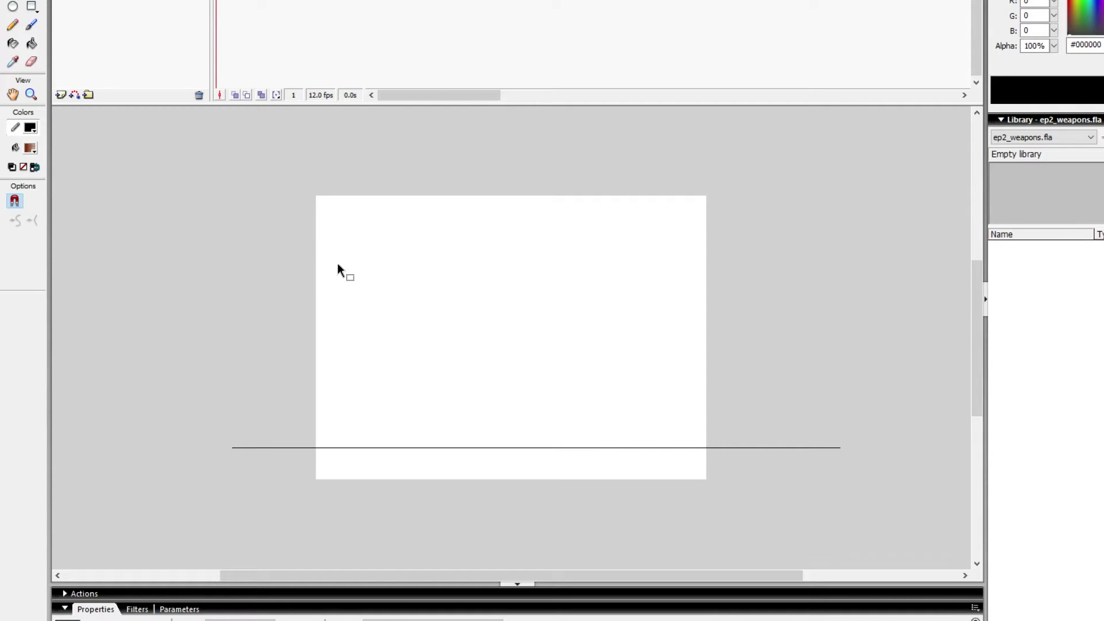
key("ctrl+equal")
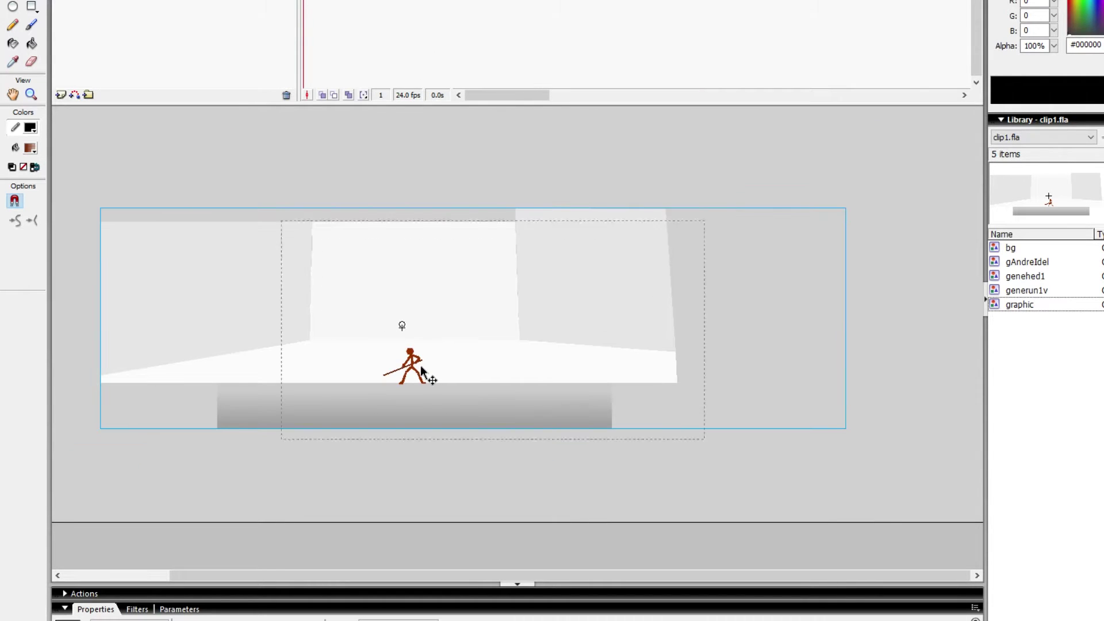
Step: In clip1.fla, enter the stick figure's symbol and copy the brown figure's round head
left_click(411, 359)
key("ctrl+equal")
key("ctrl+equal")
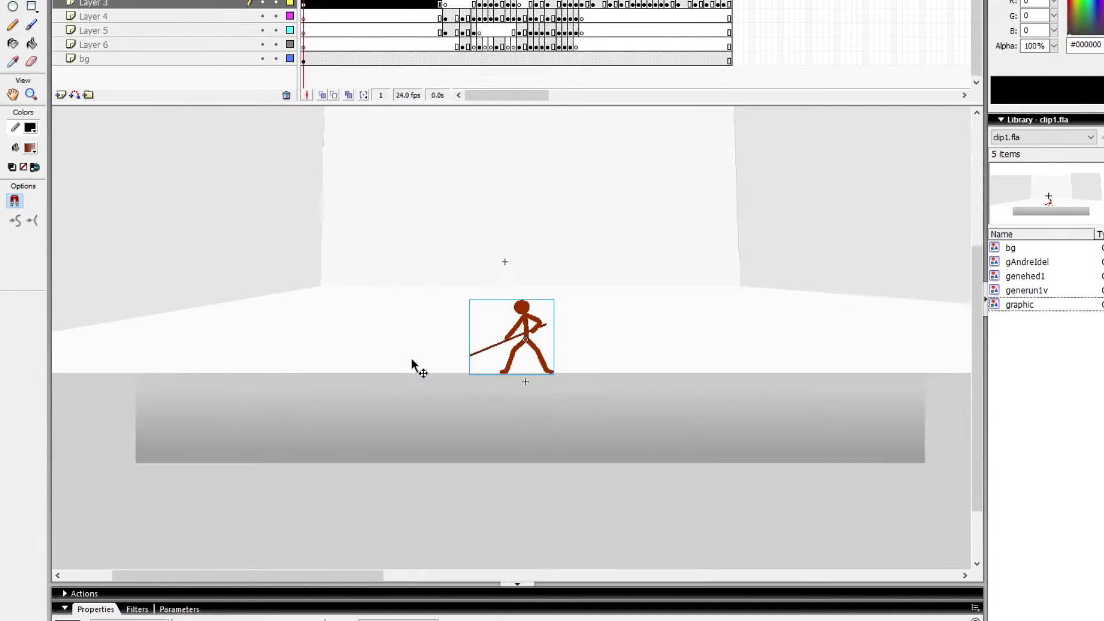
double_click(546, 283)
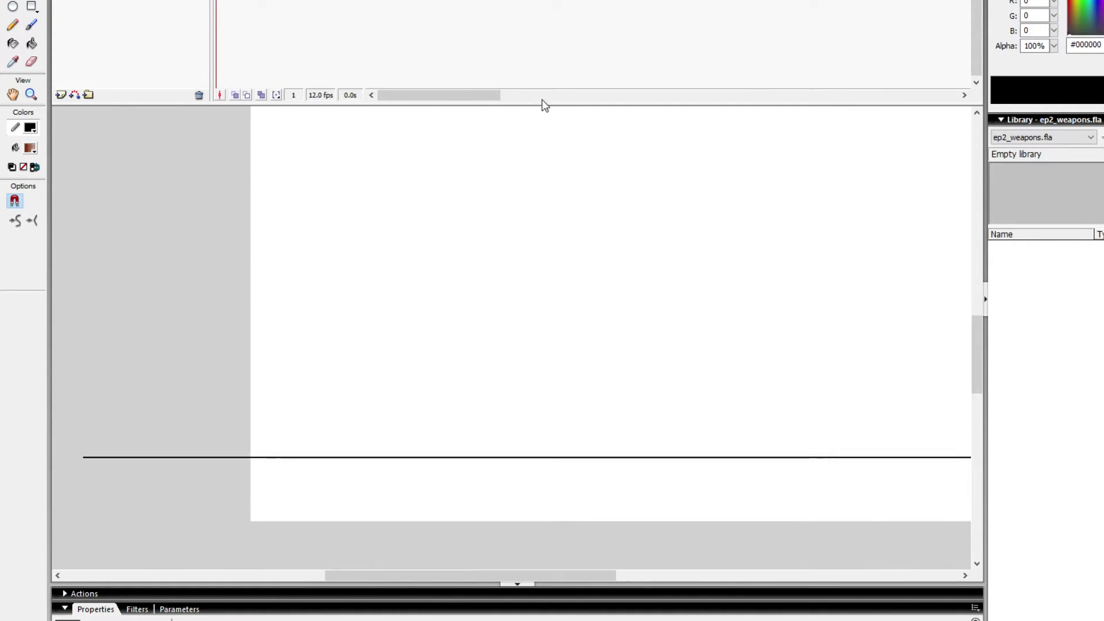
Step: Switch to ep2_weapons.fla, reduce the timeline's height, and paste the copied head onto the stage above the ground line
left_click(544, 98)
left_click_drag(545, 105, 433, 5)
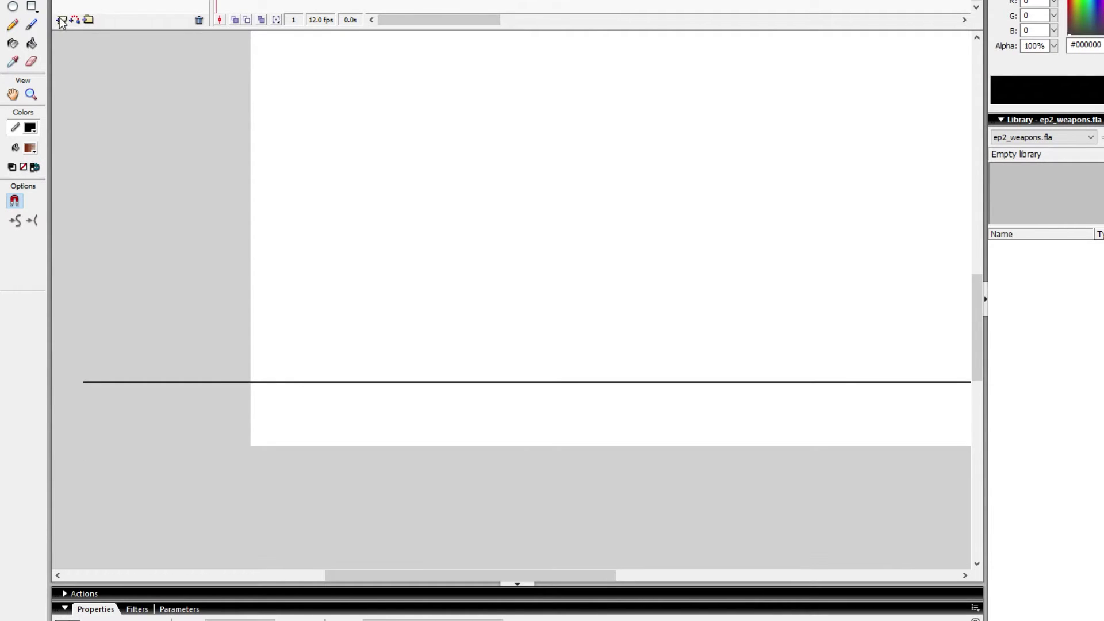
key("ctrl+minus")
key("ctrl+equal")
key("ctrl+equal")
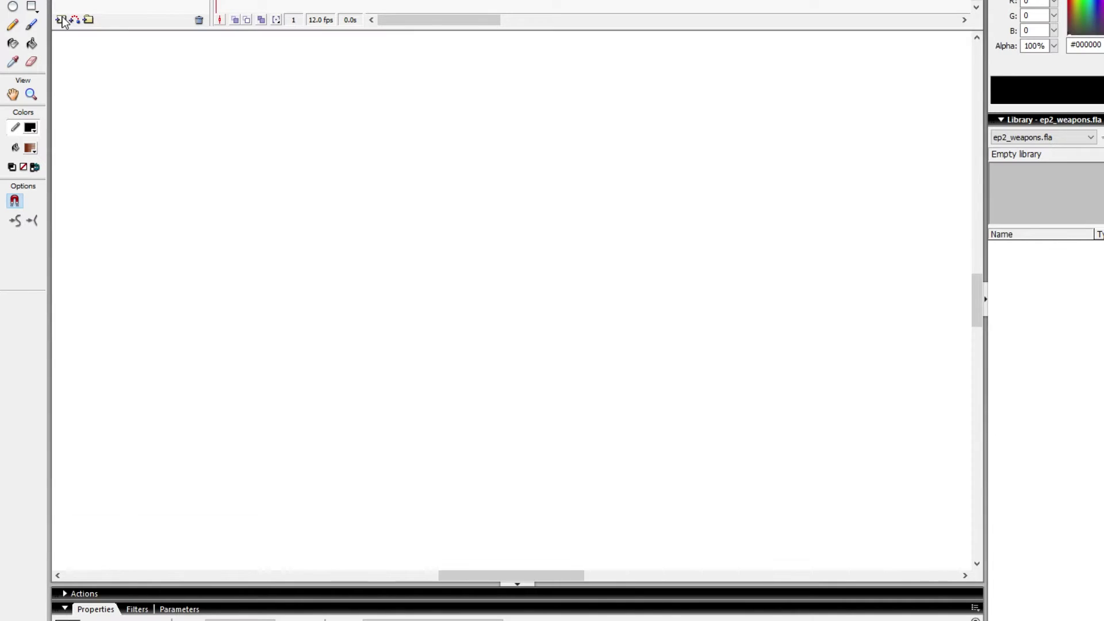
key("ctrl+minus")
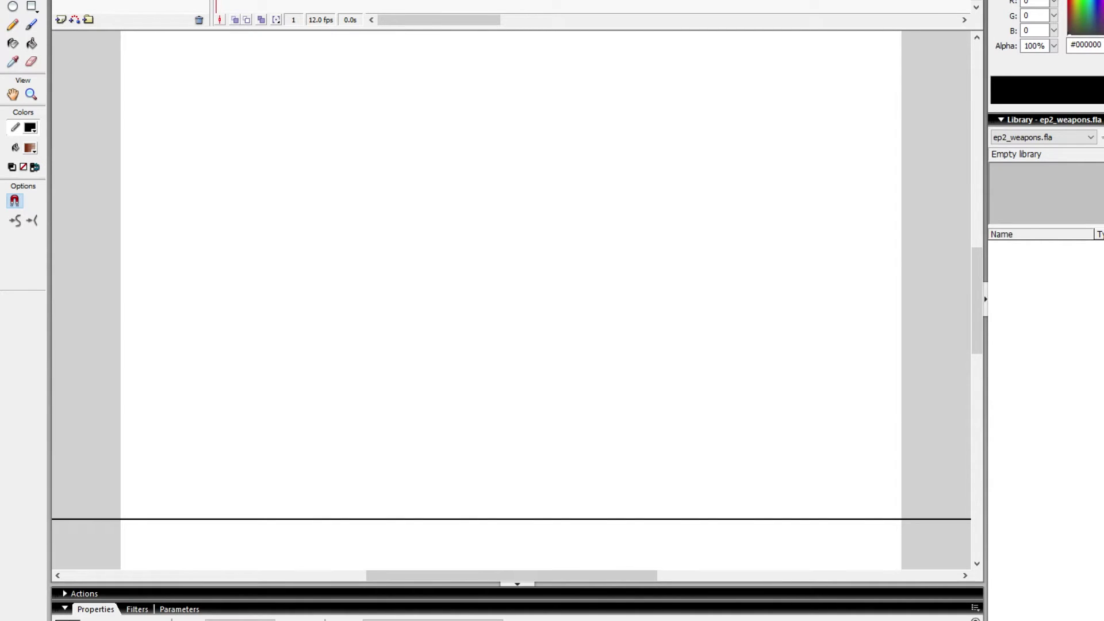
key("ctrl+equal")
key("ctrl+v")
left_click_drag(649, 404, 759, 305)
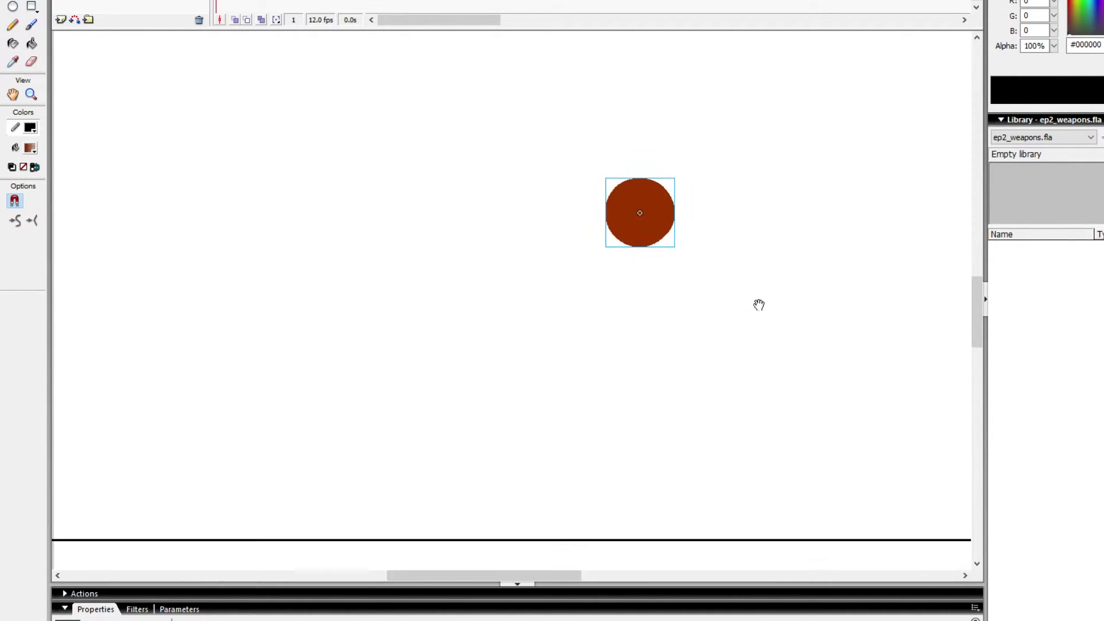
mouse_move(642, 243)
left_mouse_down()
mouse_move(497, 316)
mouse_move(500, 330)
mouse_move(539, 263)
left_mouse_up()
Step: Set the Brush tool's fill colour to #993300 and collapse the panels below the stage
key("b")
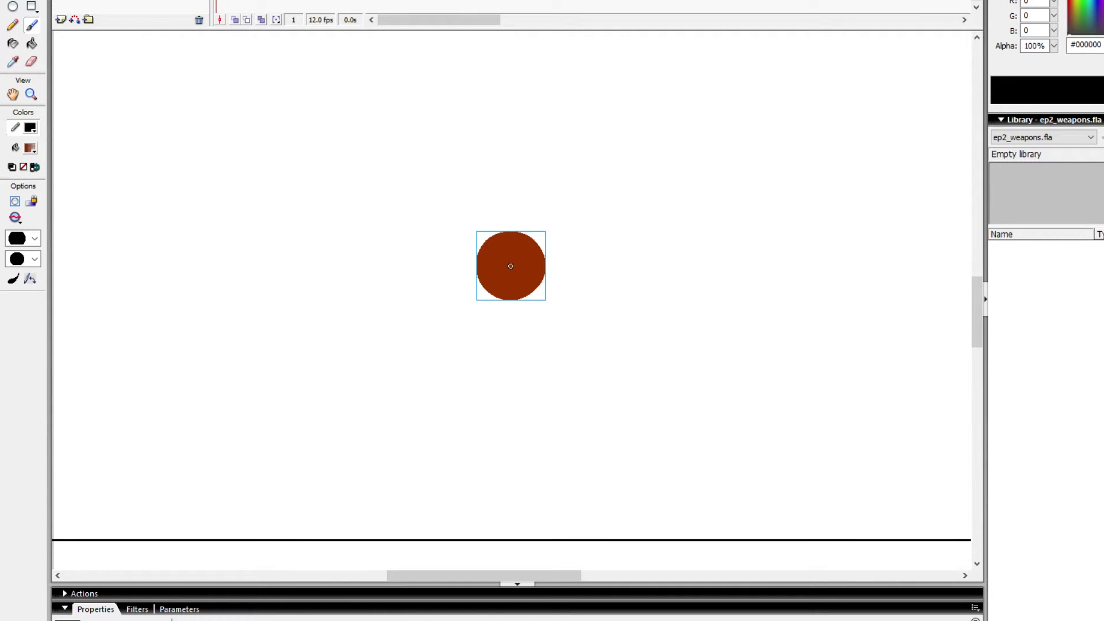
left_click(32, 148)
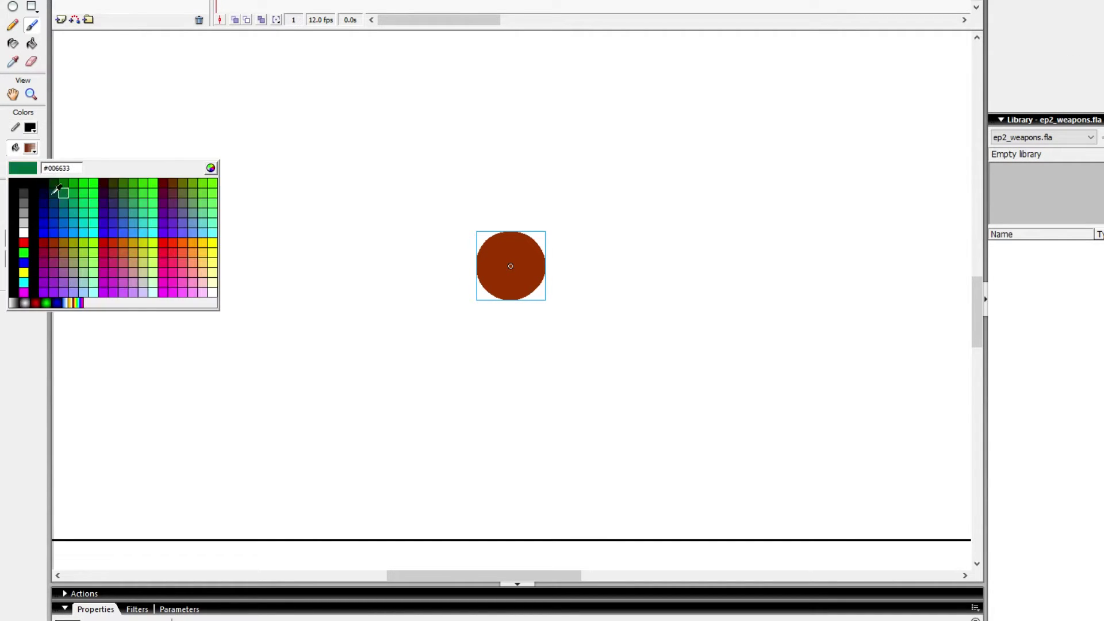
left_click(54, 242)
left_click_drag(528, 575, 530, 575)
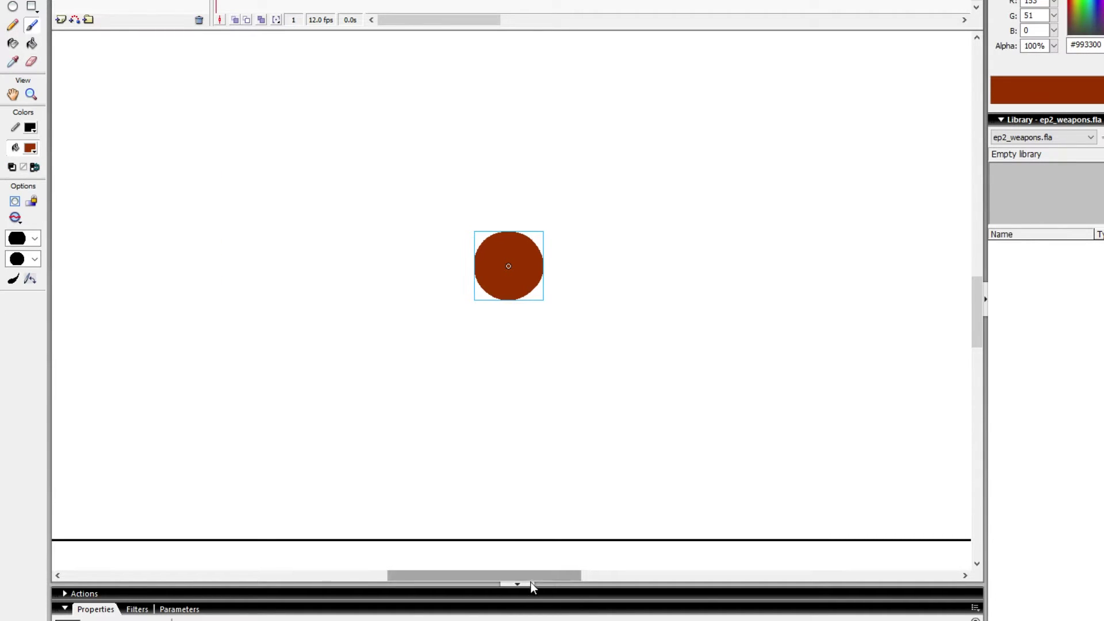
left_click(529, 584)
left_click_drag(562, 539, 718, 549)
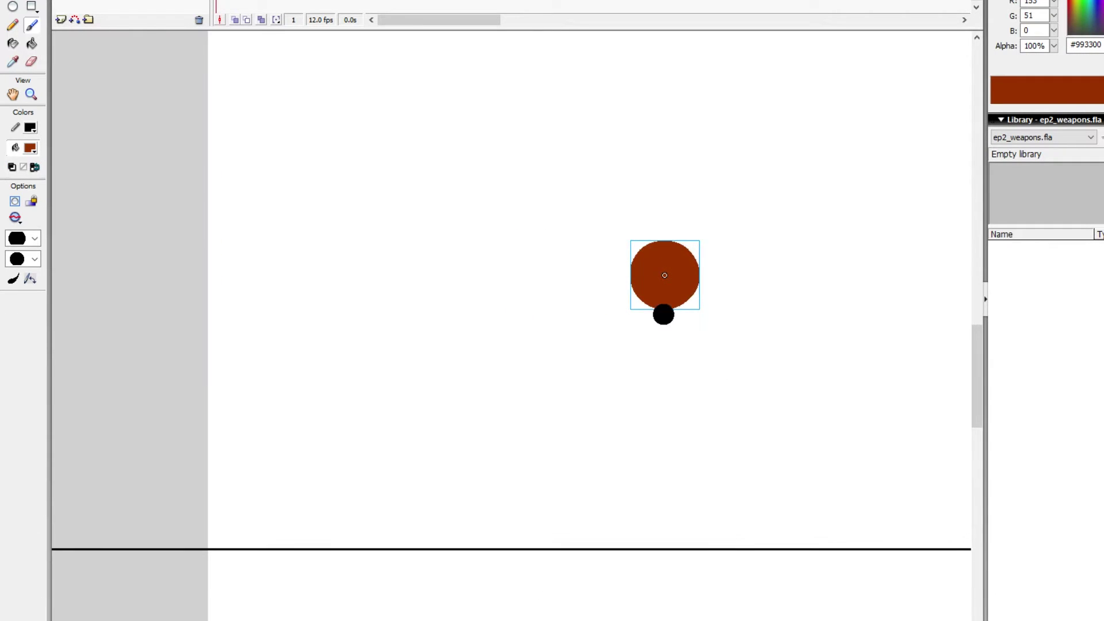
left_click_drag(664, 296, 657, 399)
key("ctrl+z")
left_click_drag(660, 289, 655, 397)
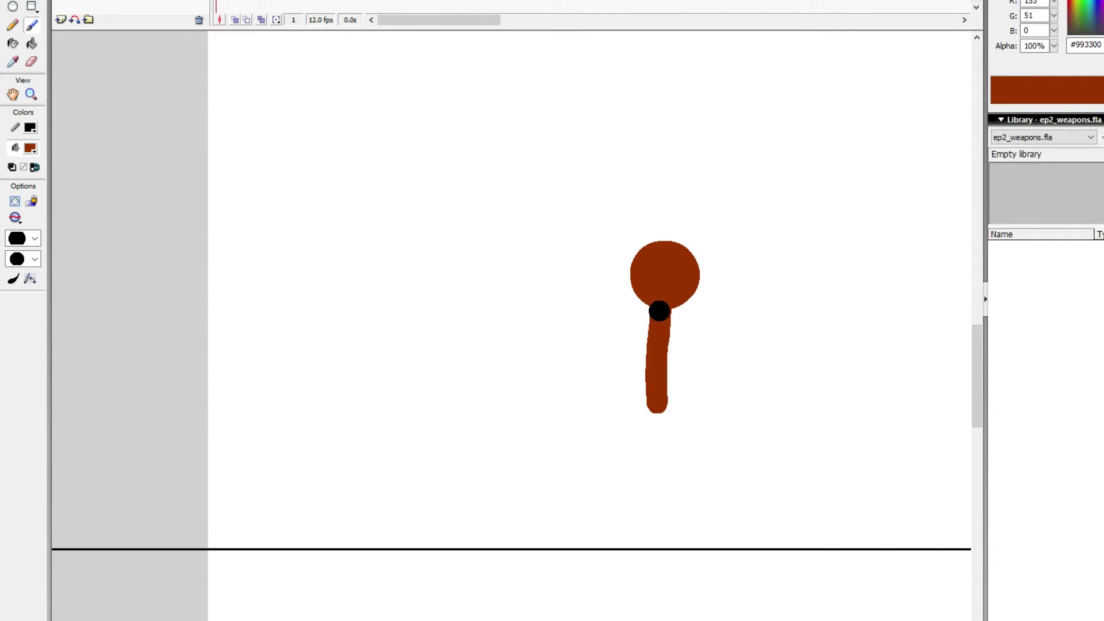
key("ctrl+z")
Step: Paint the stick figure's torso, bent arm and two striding legs below the head, with the feet on the ground line
mouse_move(663, 303)
left_mouse_down()
mouse_move(660, 396)
mouse_move(664, 303)
mouse_move(630, 365)
mouse_move(647, 389)
mouse_move(669, 314)
mouse_move(681, 357)
mouse_move(660, 425)
mouse_move(671, 423)
mouse_move(666, 400)
mouse_move(697, 468)
mouse_move(724, 534)
left_mouse_up()
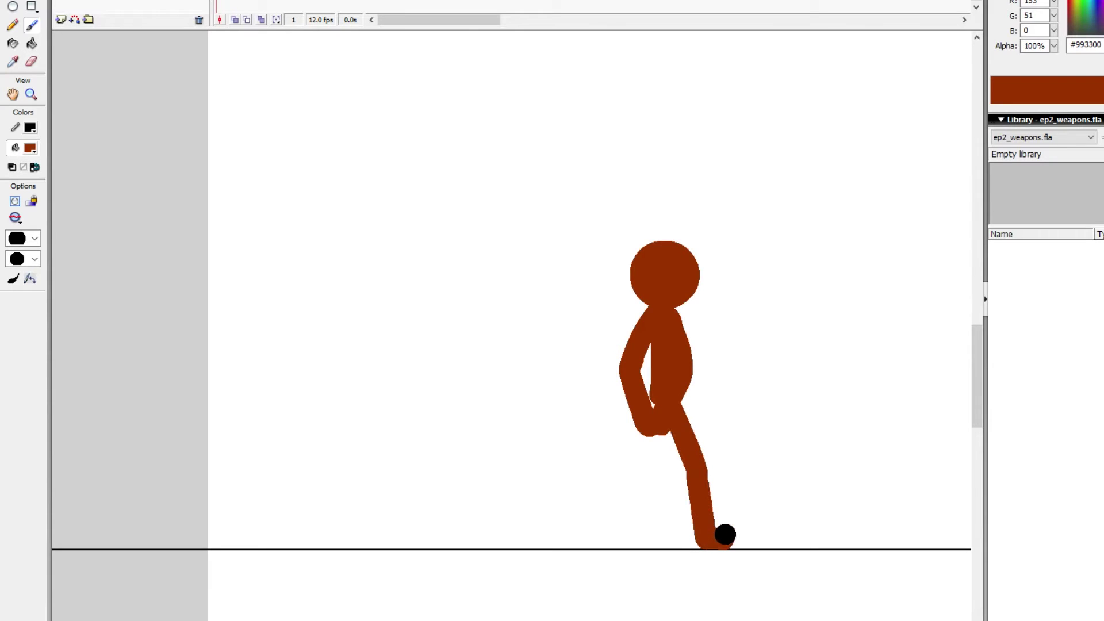
mouse_move(660, 395)
left_mouse_down()
mouse_move(642, 461)
mouse_move(610, 535)
left_mouse_up()
left_click_drag(838, 403, 774, 436)
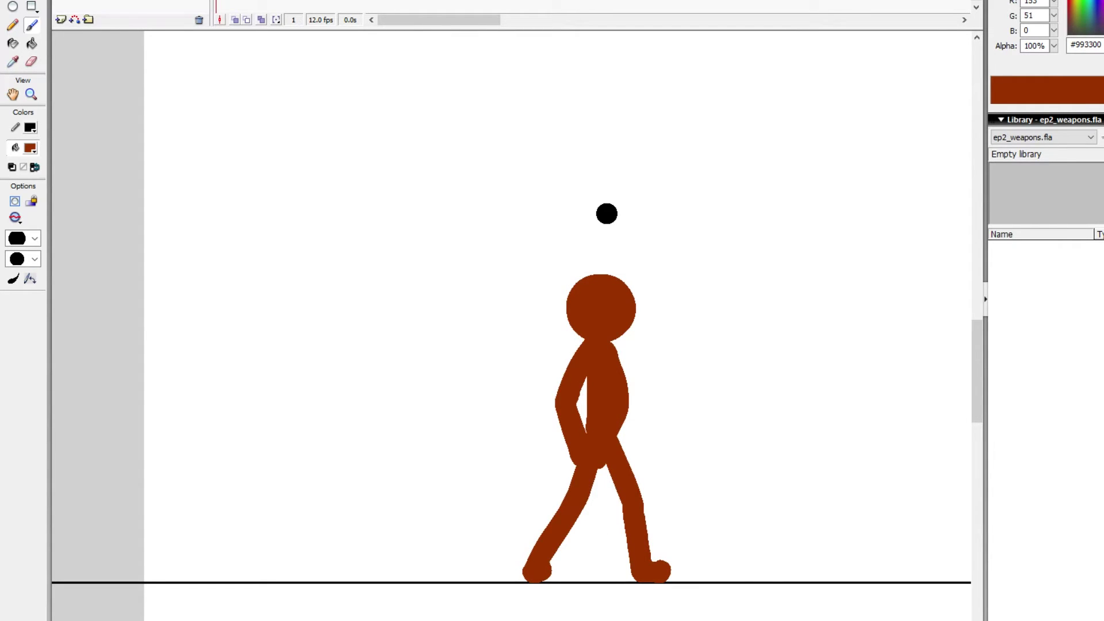
Step: Brush temporary arrows pointing at the figure's torso and front leg, and undo them
left_click_drag(766, 246, 667, 342)
left_click_drag(685, 267, 715, 354)
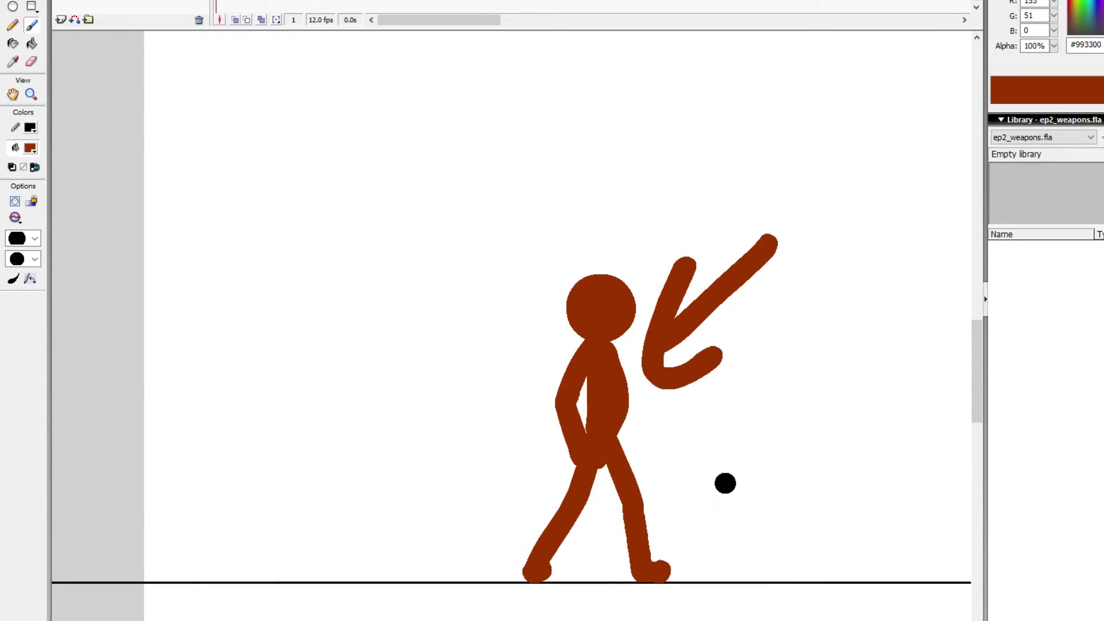
key("ctrl+z")
key("ctrl+z")
left_click_drag(806, 461, 669, 524)
left_click_drag(688, 481, 738, 538)
key("ctrl+z")
key("ctrl+z")
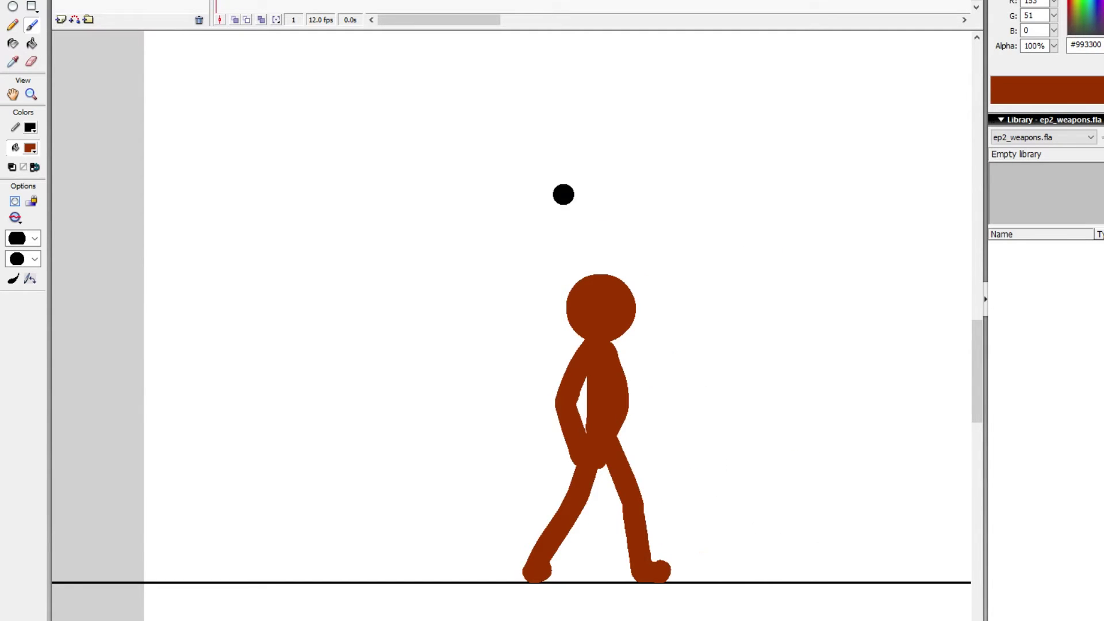
Step: Locate the stage preview quality options Fast, Anti-Alias, Anti-Alias Text and Full
key("alt+w")
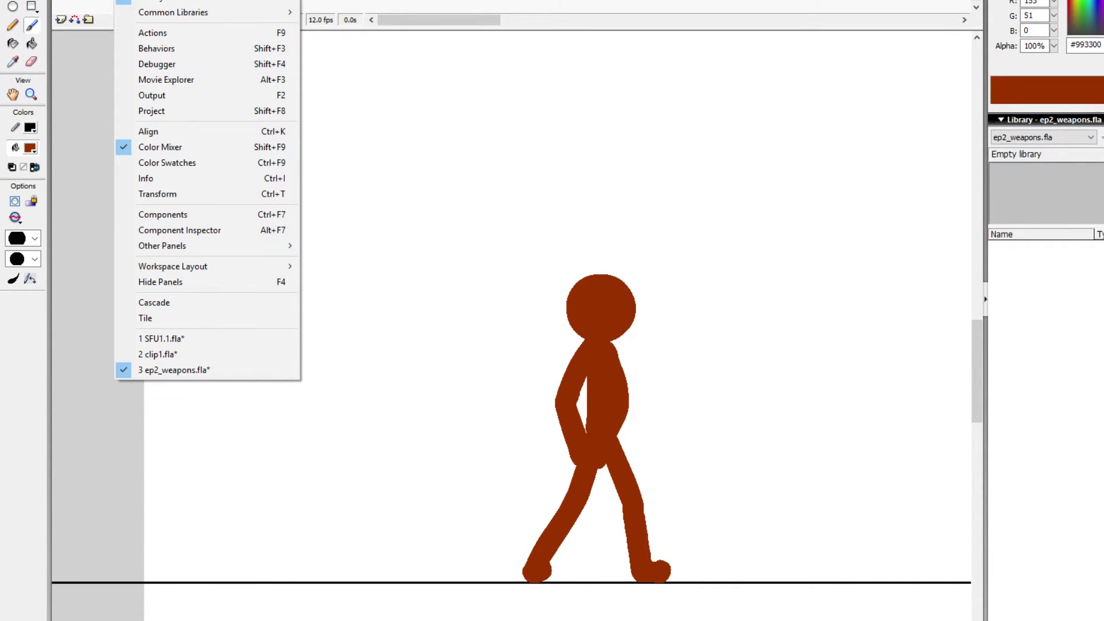
key("Escape")
key("alt+m")
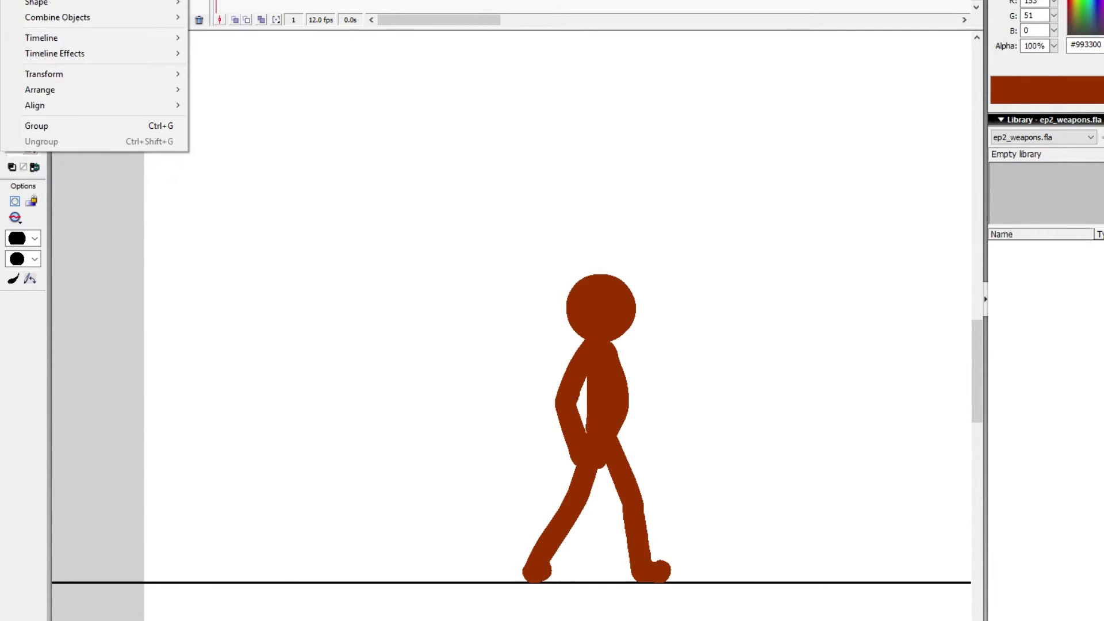
key("Escape")
key("alt+o")
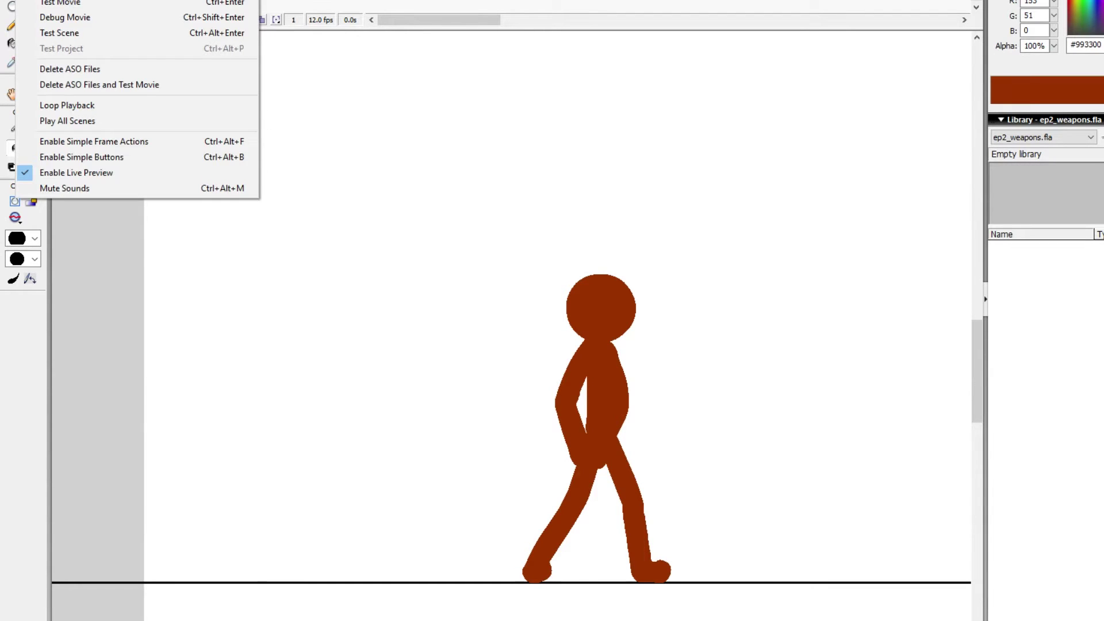
key("Escape")
key("alt+w")
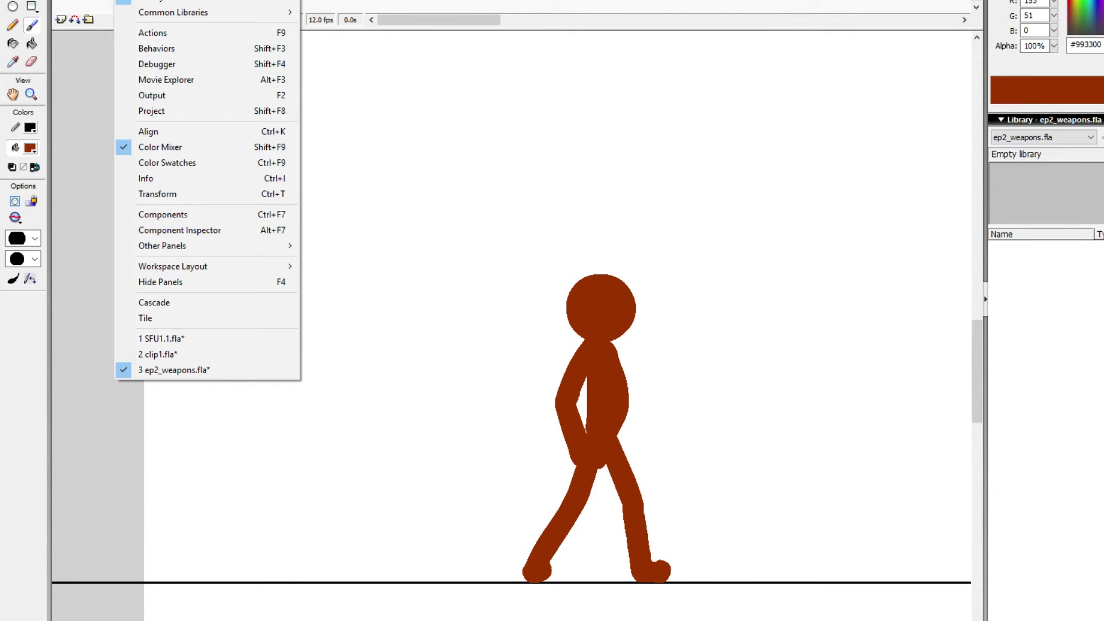
key("Escape")
key("alt+v")
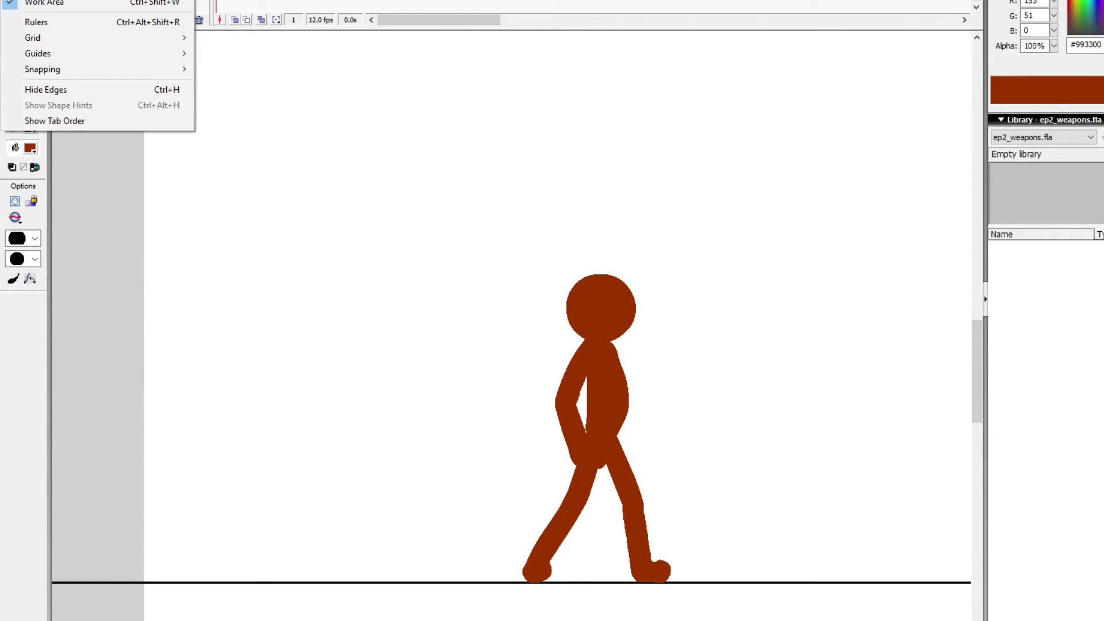
mouse_move(108, 0)
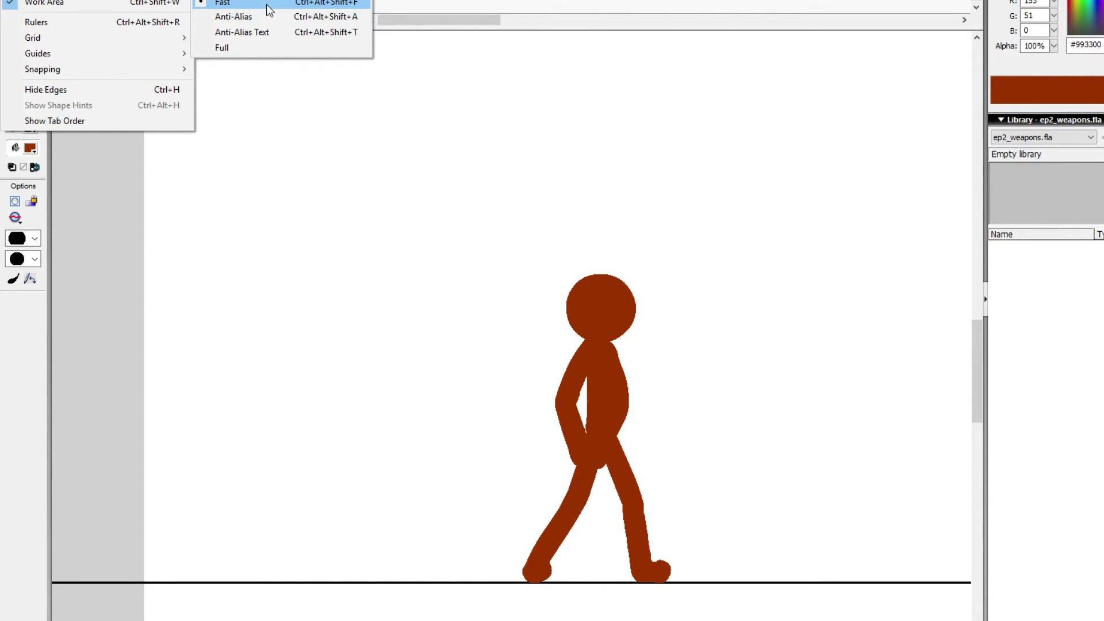
left_click(906, 471)
key("ctrl+z")
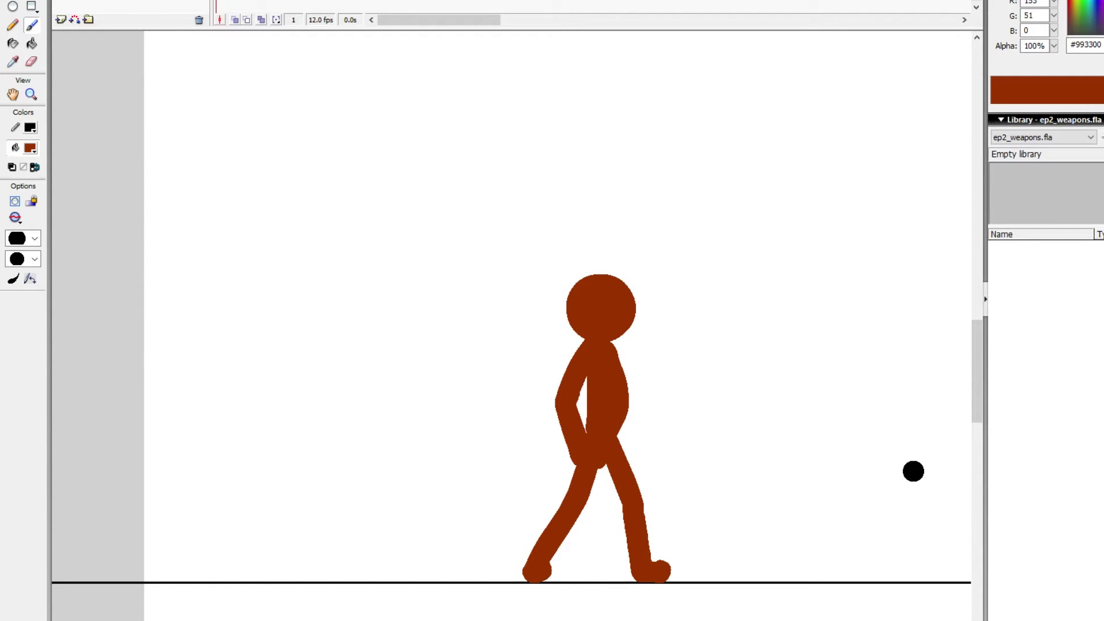
Step: Test diagonal brush strokes in the empty area in front of the figure, undoing each one
left_click_drag(776, 478, 671, 369)
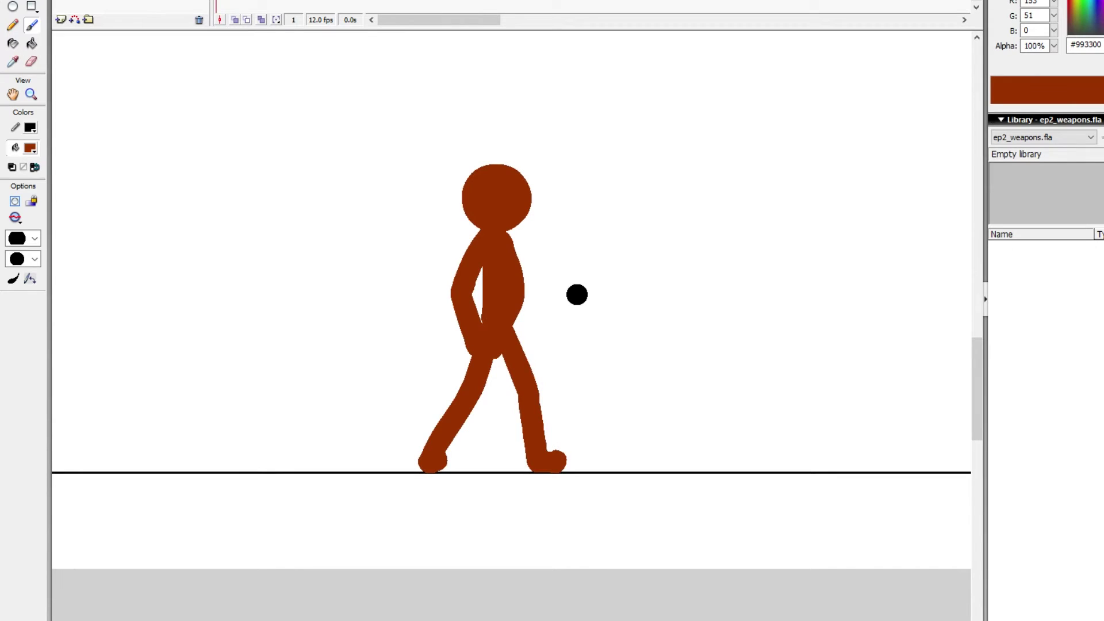
left_click_drag(566, 311, 602, 399)
key("ctrl+z")
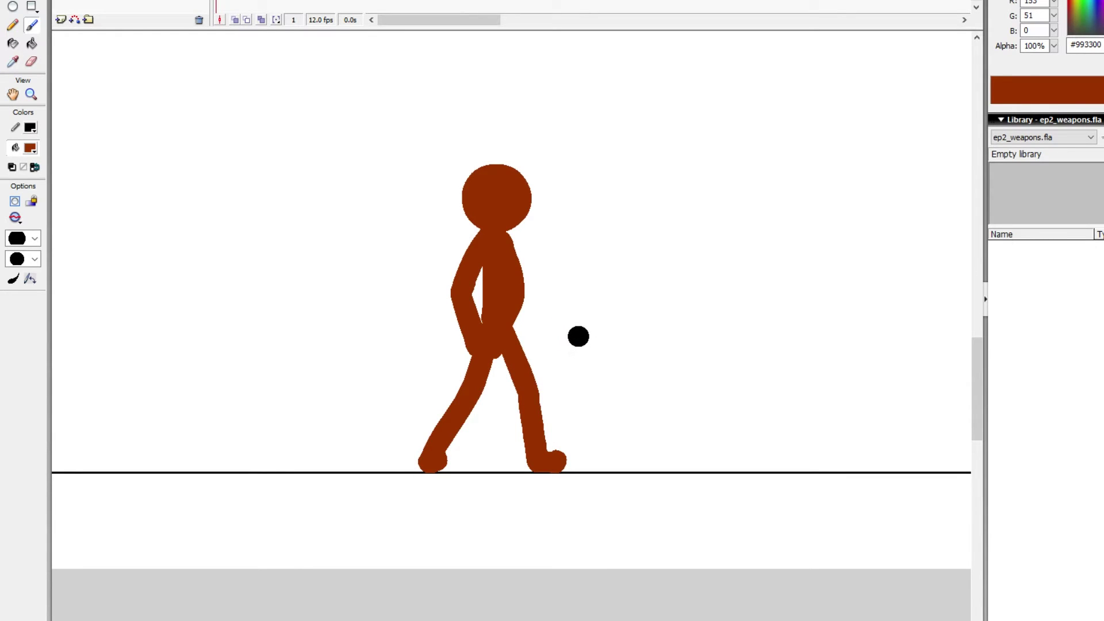
left_click_drag(574, 311, 596, 384)
key("ctrl+z")
left_click_drag(574, 311, 595, 377)
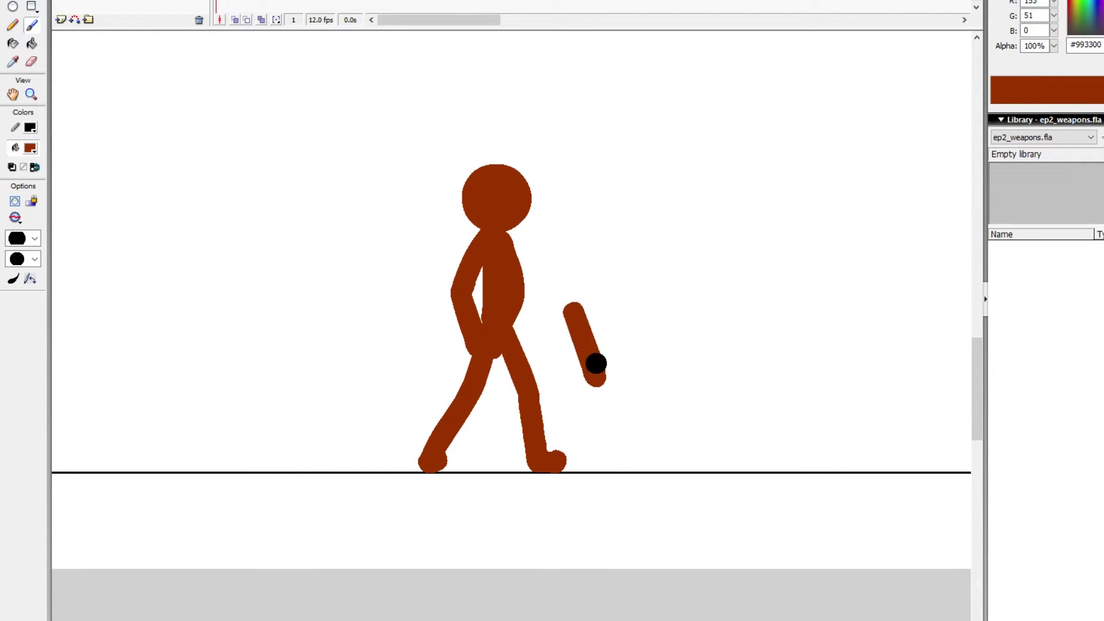
key("ctrl+z")
mouse_move(586, 311)
left_mouse_down()
mouse_move(611, 448)
mouse_move(635, 451)
left_mouse_up()
key("ctrl+z")
left_click_drag(583, 325, 636, 456)
key("ctrl+z")
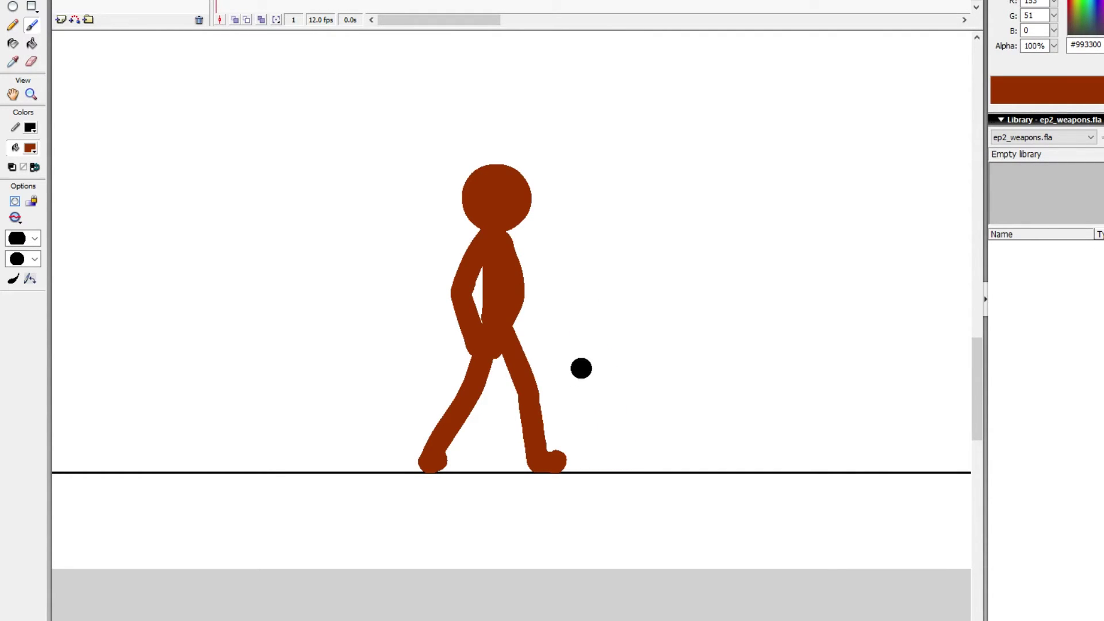
mouse_move(541, 344)
left_mouse_down()
mouse_move(574, 452)
mouse_move(609, 463)
left_mouse_up()
key("ctrl+z")
left_click_drag(587, 322, 628, 456)
key("ctrl+z")
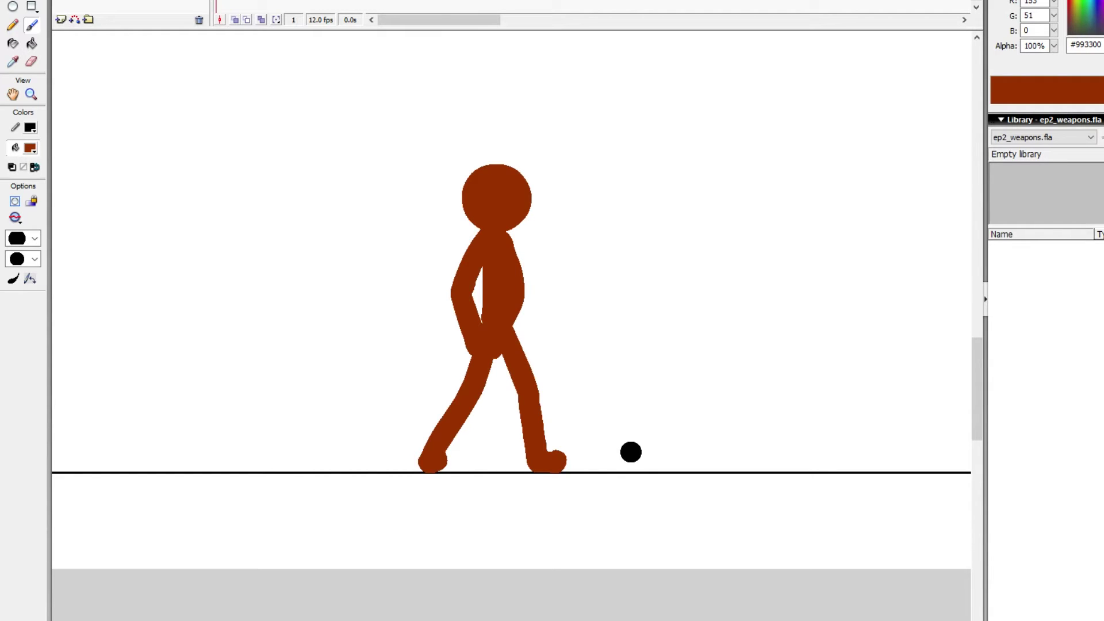
Step: Paint a short diagonal test brush stroke in the empty area in front of the figure and undo it
key("alt+v")
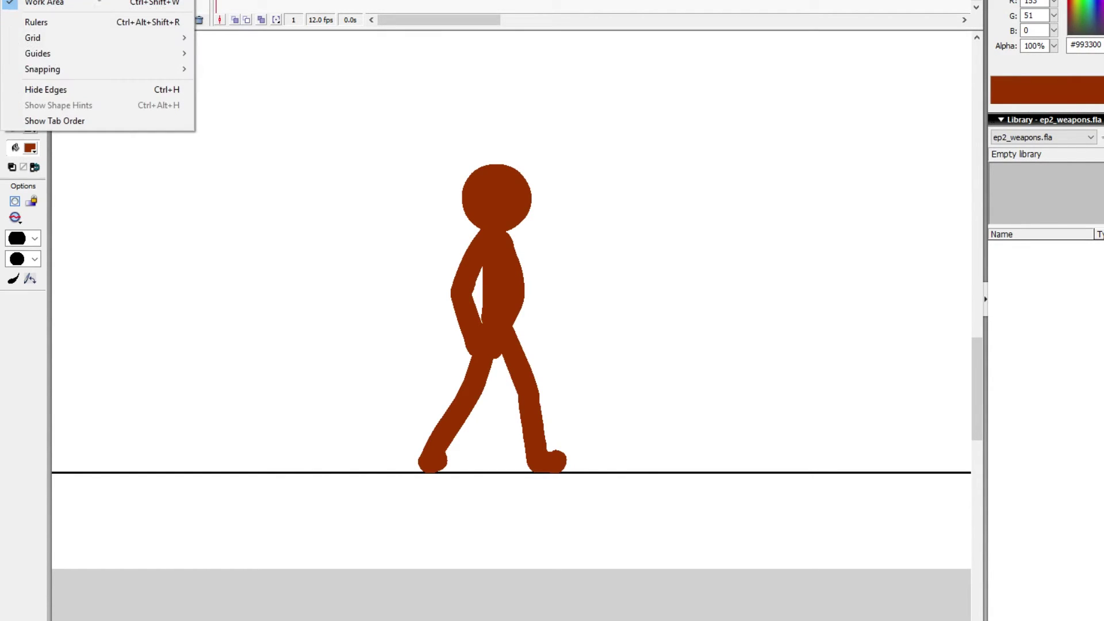
left_click_drag(880, 231, 917, 250)
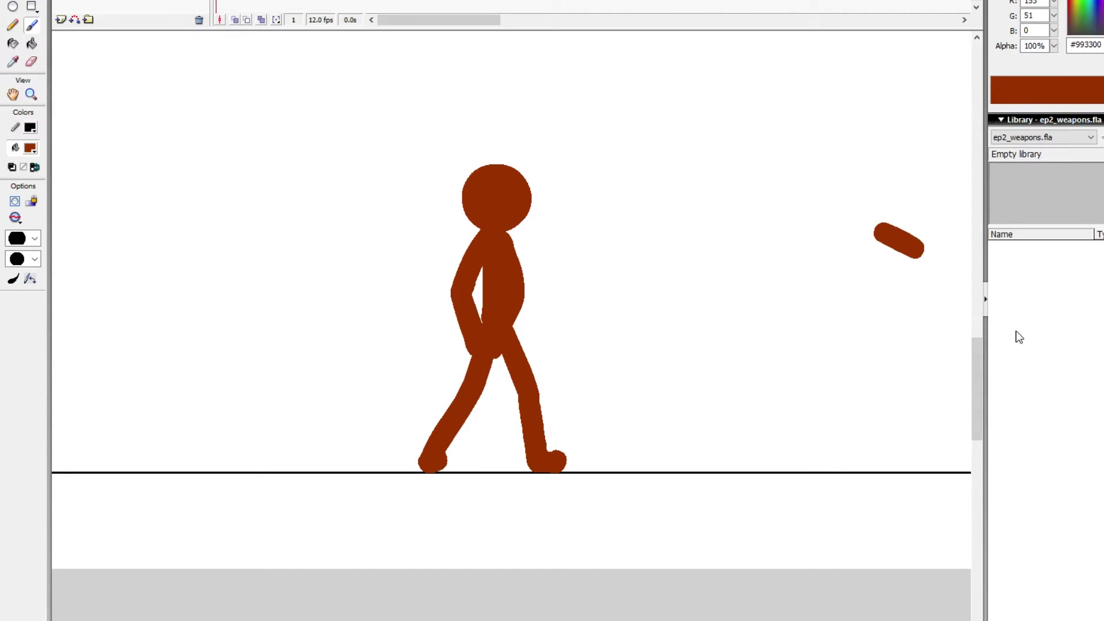
key("ctrl+z")
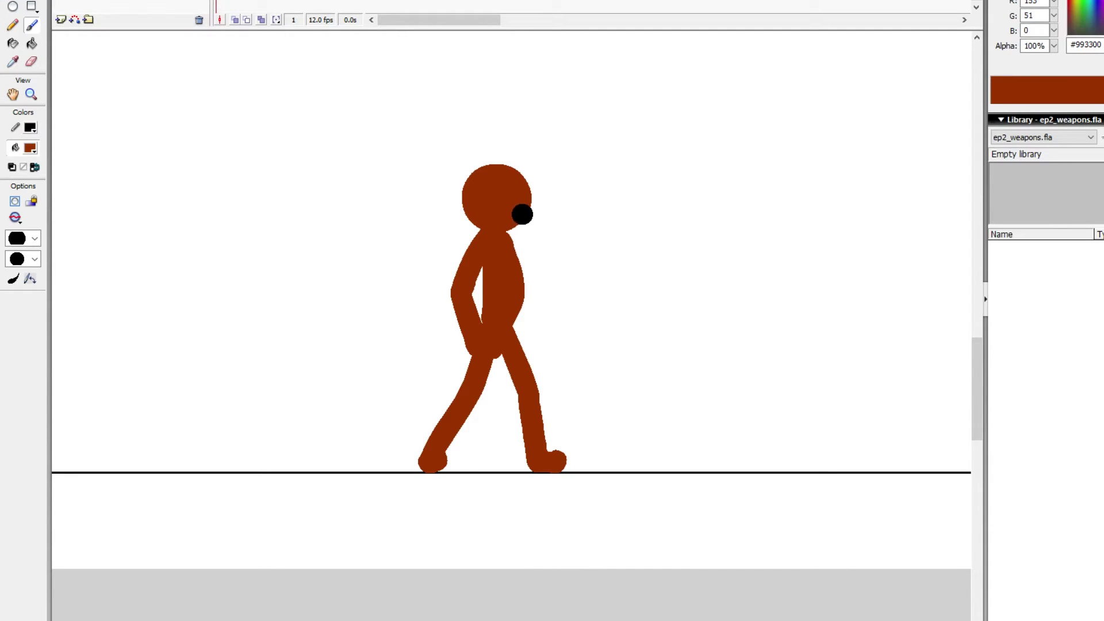
Step: Draw a narrow upright sword outline with straight black lines in front of the figure, with a slanted tip and a handle divider
scroll(639, 262, "up", 3)
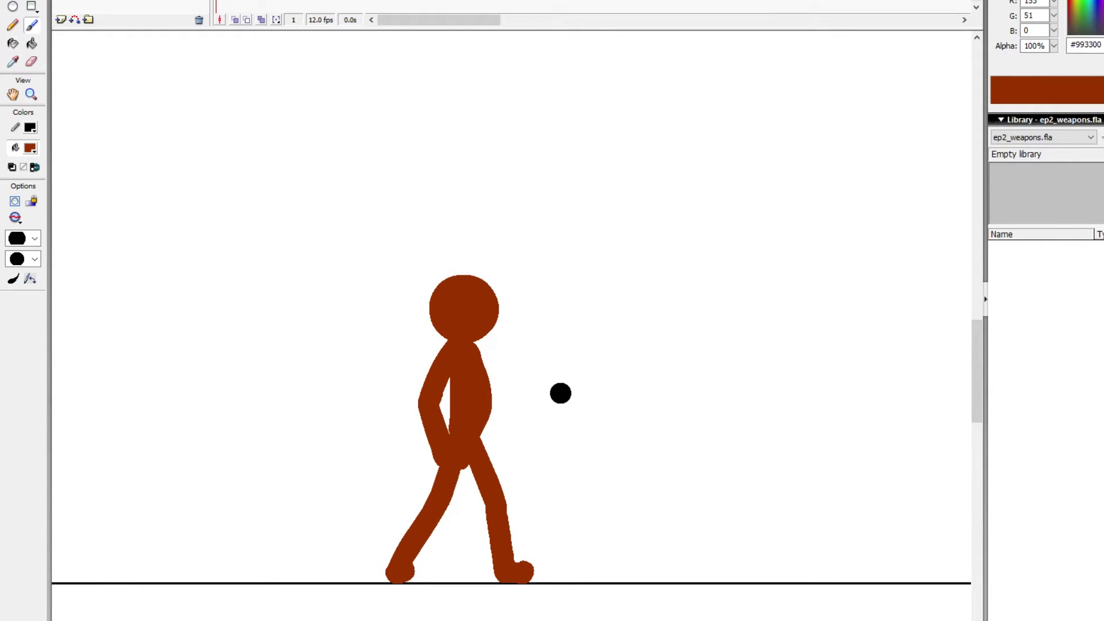
mouse_move(576, 411)
left_mouse_down()
mouse_move(547, 365)
mouse_move(538, 379)
left_mouse_up()
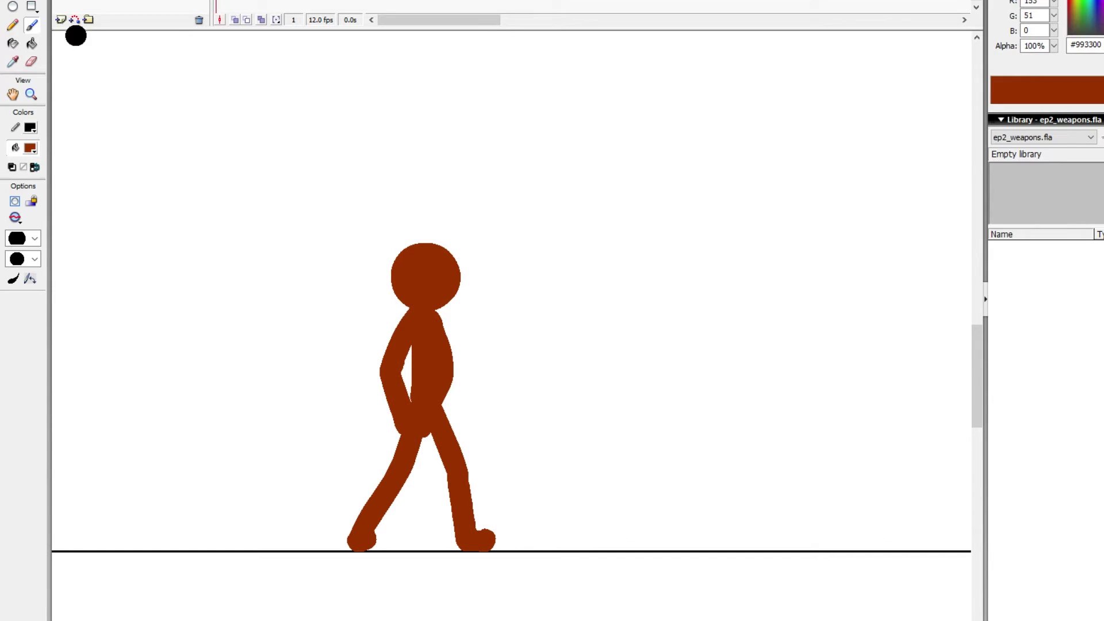
left_click(13, 6)
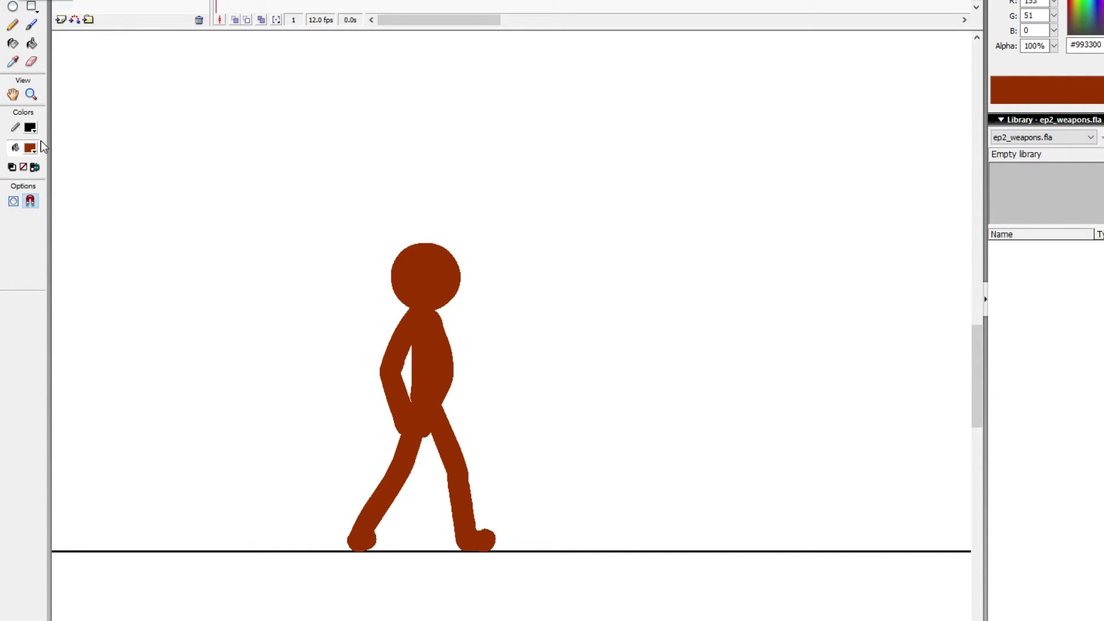
left_click(35, 144)
left_click(35, 145)
mouse_move(676, 255)
left_mouse_down()
mouse_move(706, 224)
mouse_move(691, 415)
left_mouse_up()
mouse_move(702, 228)
left_mouse_down()
mouse_move(701, 414)
mouse_move(710, 394)
mouse_move(726, 414)
left_mouse_up()
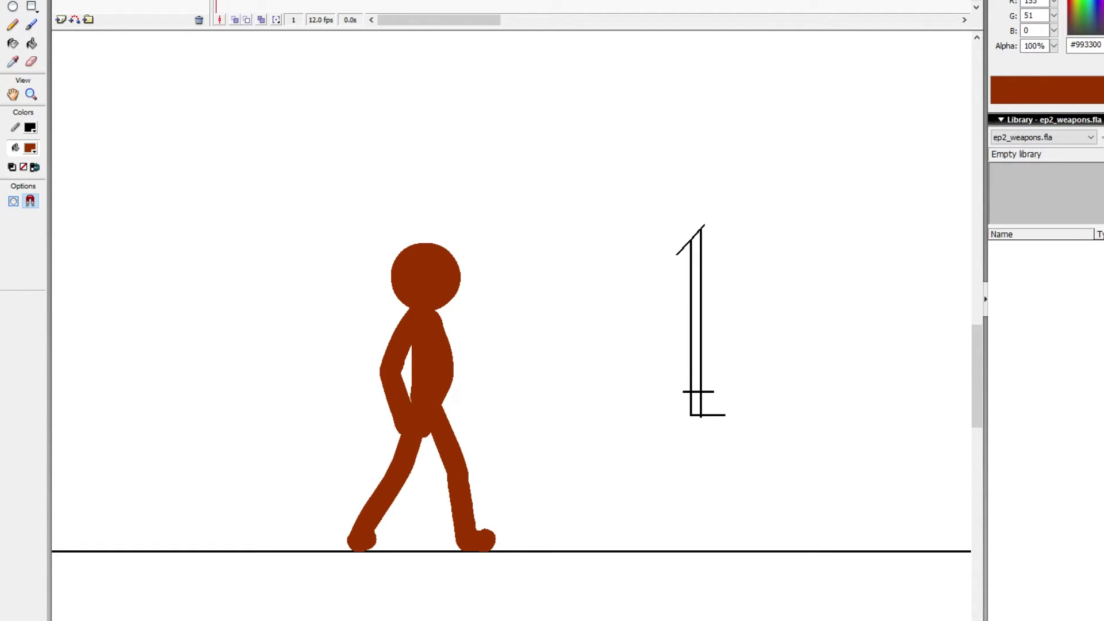
Step: Fill the sword outline's handle with dark brown #5A4B36 and its blade with grey #A6A6A6
mouse_move(1080, 30)
left_mouse_down()
mouse_move(1070, 26)
mouse_move(1097, 24)
mouse_move(1076, 26)
mouse_move(1083, 10)
mouse_move(1070, 11)
mouse_move(1071, 30)
mouse_move(1080, 28)
mouse_move(1068, 30)
left_mouse_up()
key("k")
left_click(696, 403)
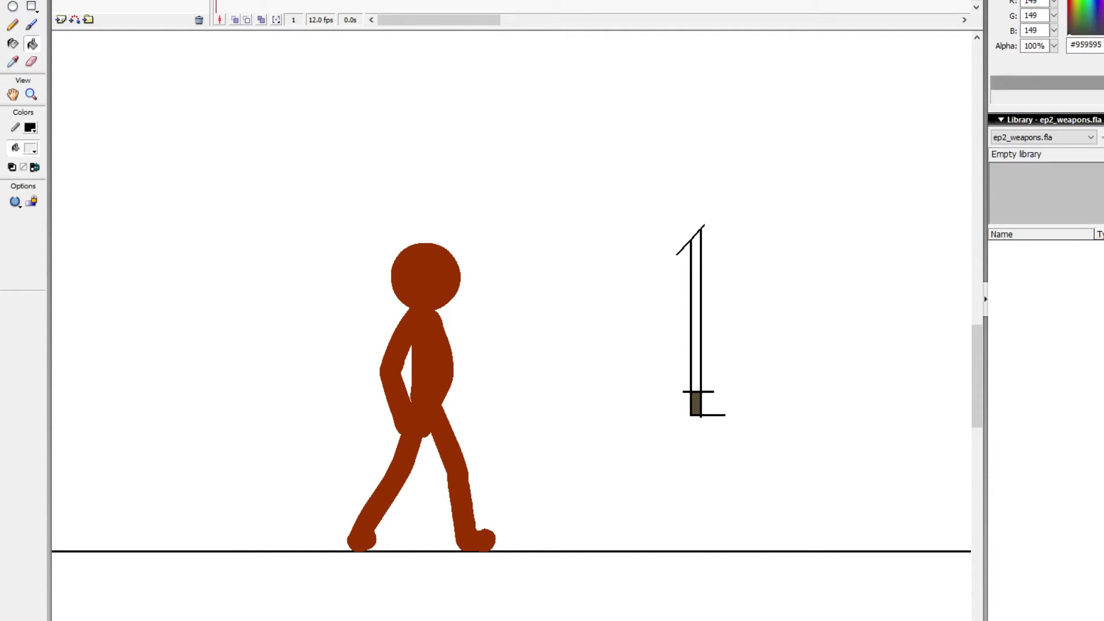
left_click(703, 272)
Step: Delete the black outline strokes around the sword, keeping only the blade and handle fills
key("v")
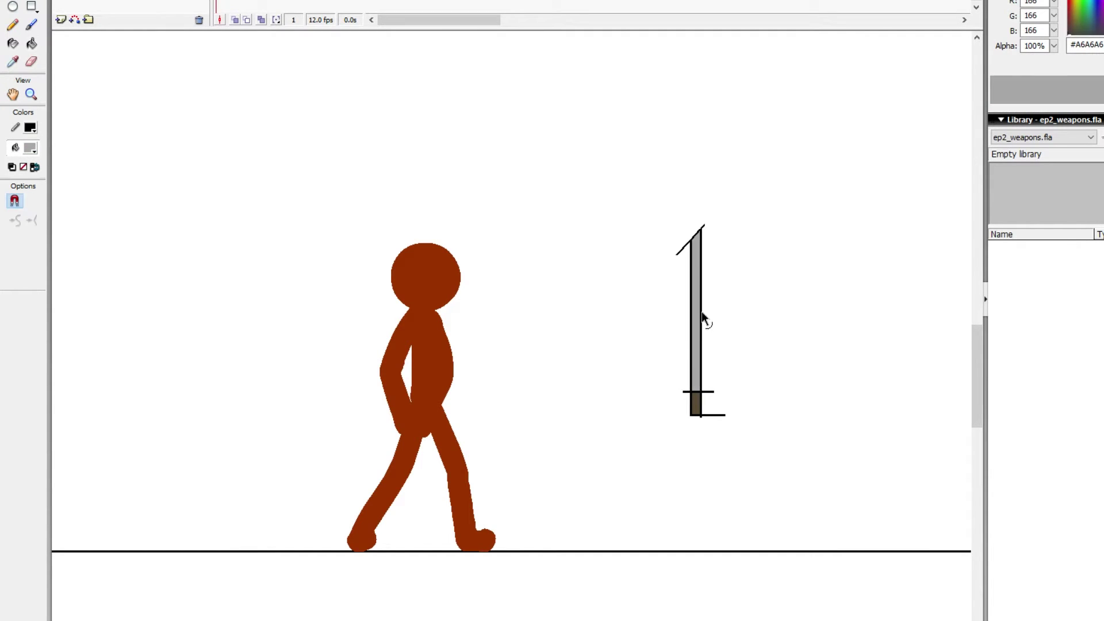
key("Delete")
left_click_drag(765, 159, 693, 273)
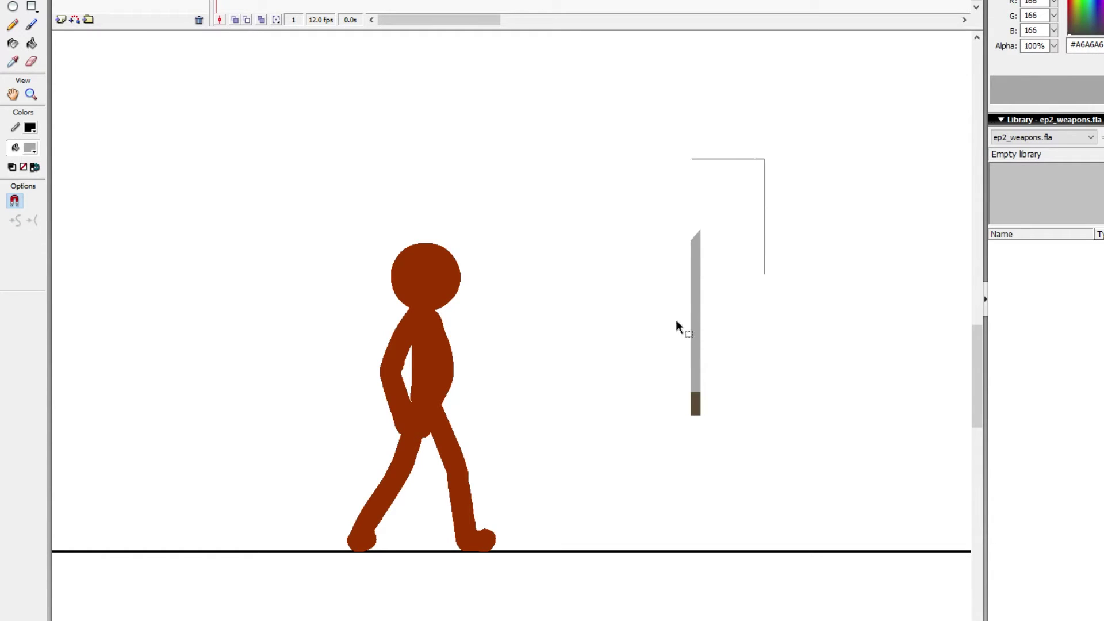
Step: Widen the grey blade slightly toward the figure with Free Transform and nudge it a few steps the same way
left_click(698, 305)
left_click(703, 368)
left_click(693, 347)
key("q")
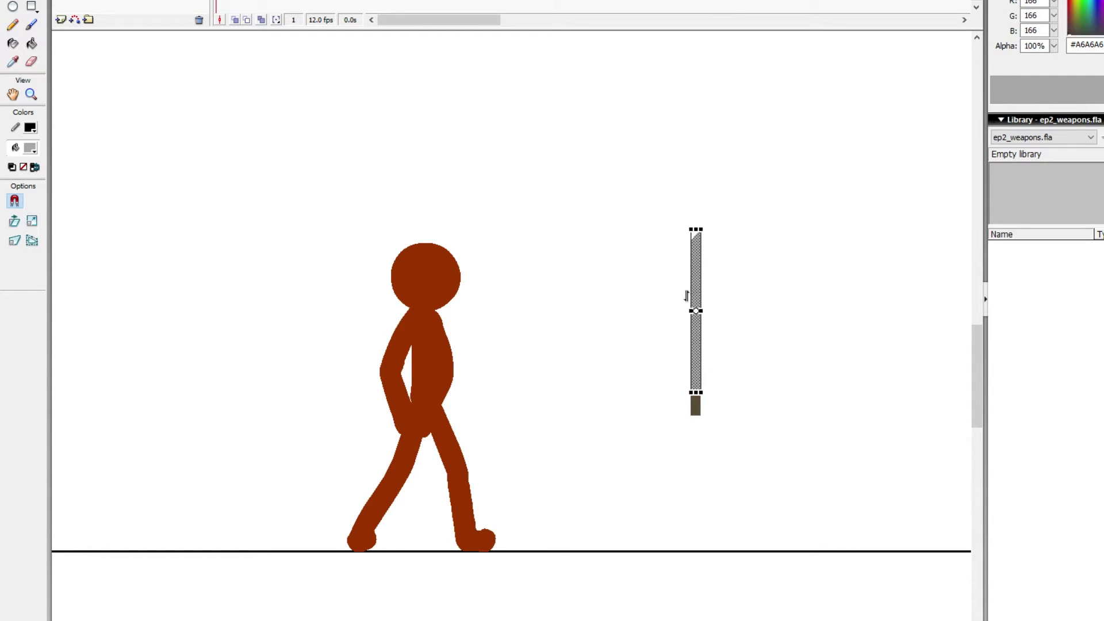
left_click_drag(690, 311, 683, 315)
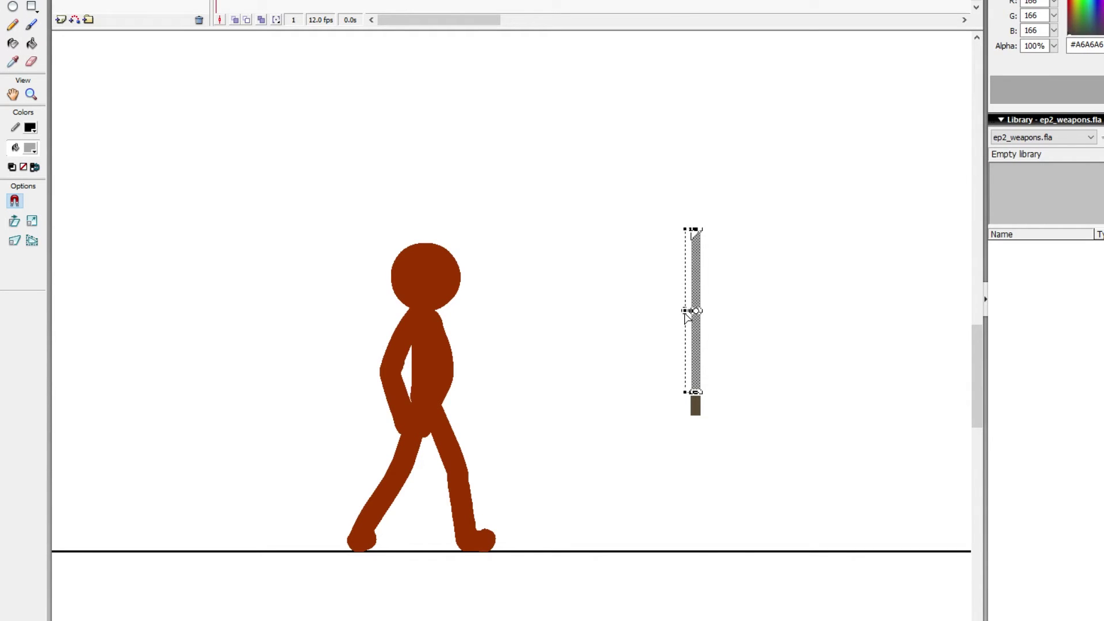
left_click_drag(685, 312, 686, 311)
left_click(722, 310)
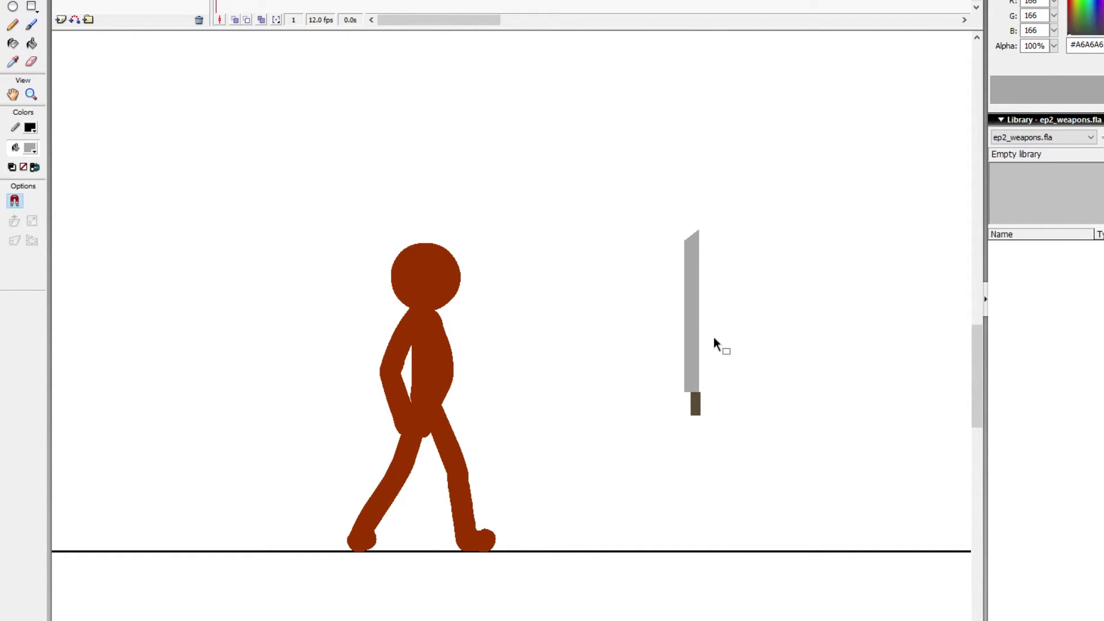
left_click(692, 374)
key("Left")
key("Left")
key("Left")
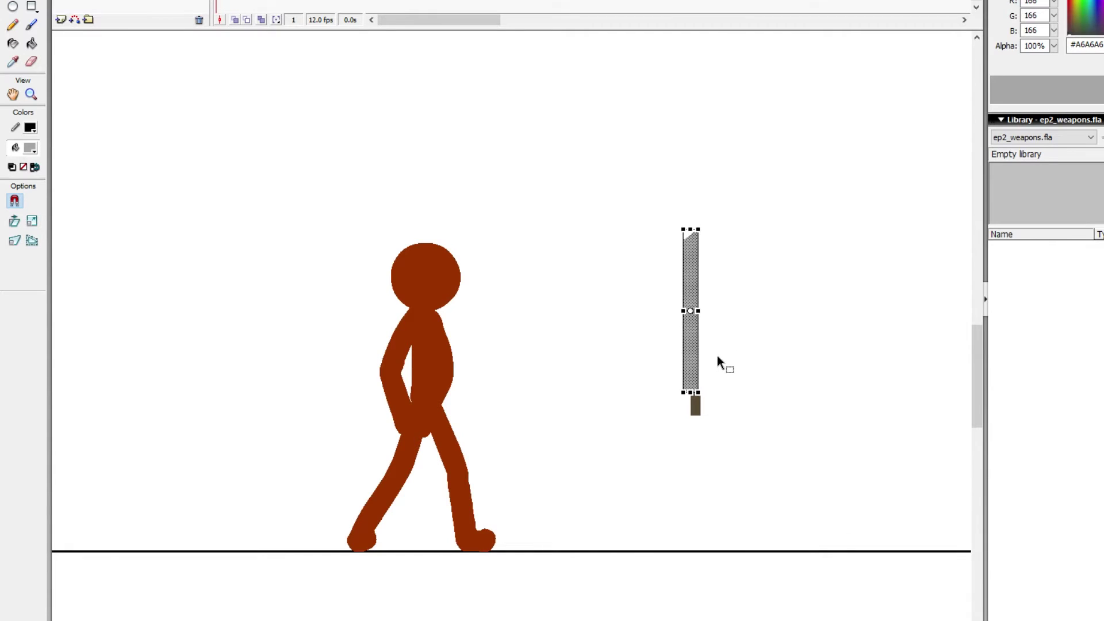
Step: Duplicate the blade, flip the copy horizontally and join it to the original to form a symmetrical pointed blade
left_click(717, 356)
left_click(692, 352)
key("v")
left_click_drag(692, 353, 752, 353)
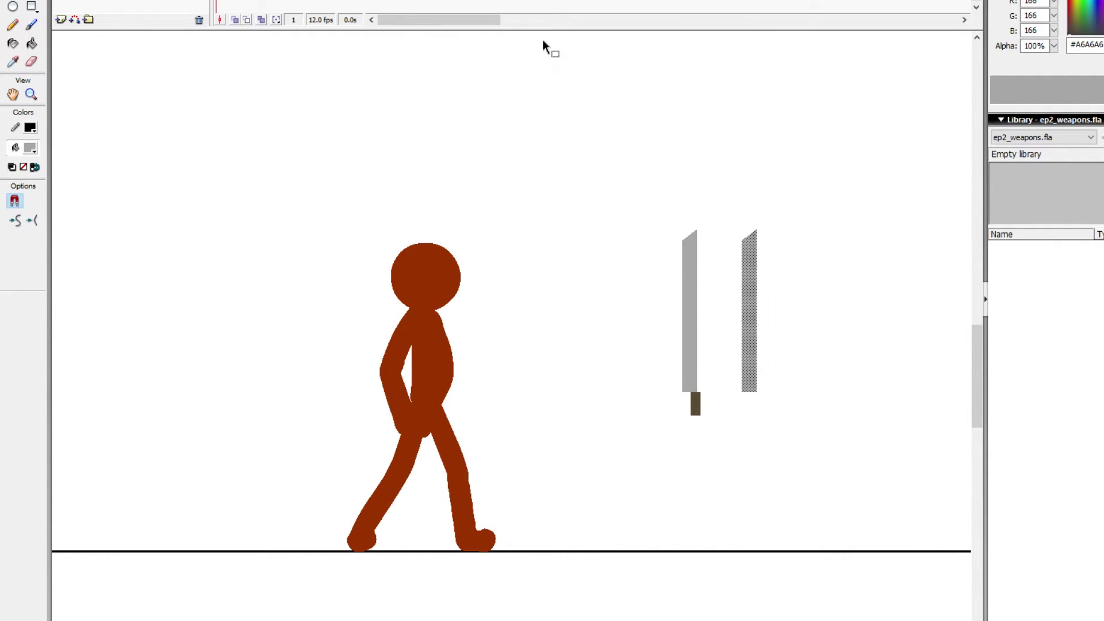
left_click(143, 2)
mouse_move(147, 82)
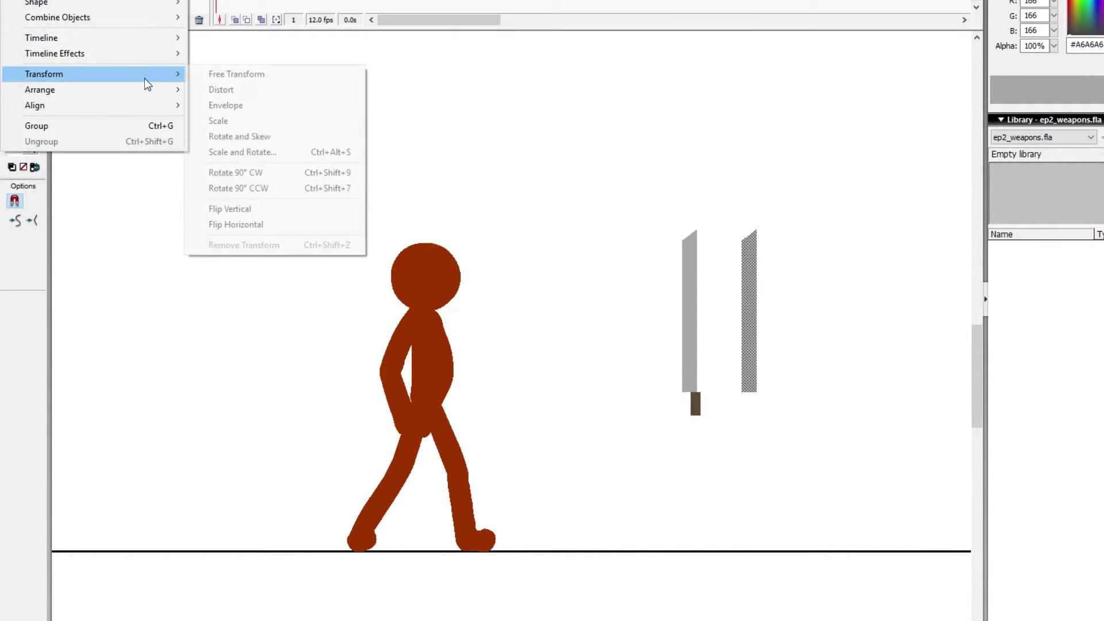
left_click(284, 224)
left_click_drag(752, 328, 712, 322)
left_click(743, 316)
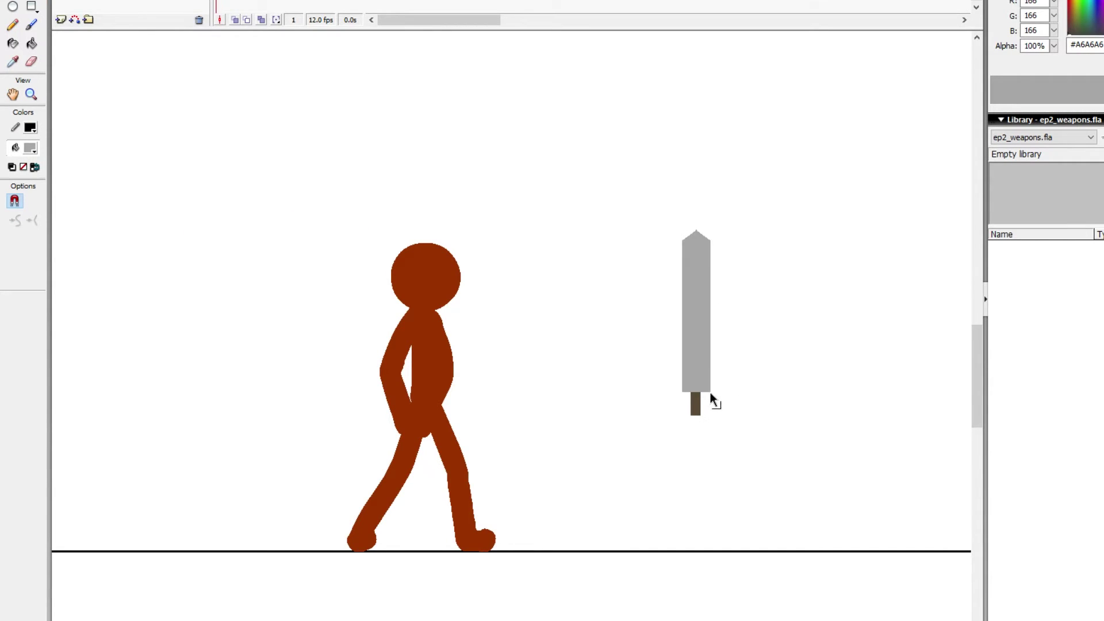
Step: Narrow the blade's base and shoulders to the handle's width, and stretch its pointed tip upward
left_click_drag(709, 391, 692, 392)
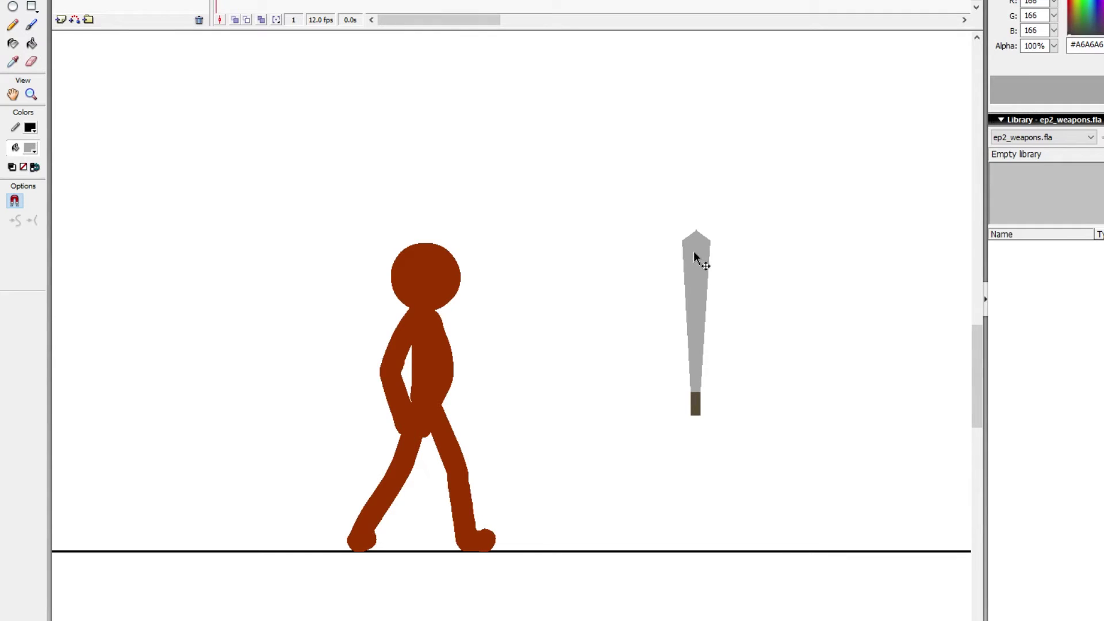
left_click_drag(684, 240, 705, 245)
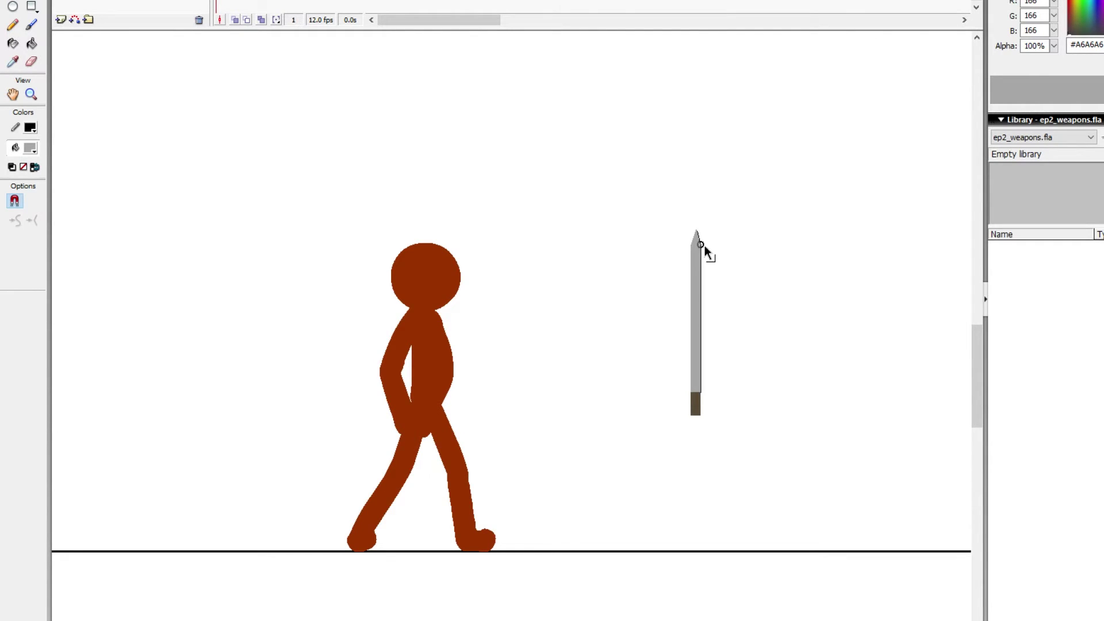
left_click_drag(761, 170, 665, 309)
key("q")
left_click_drag(695, 230, 695, 194)
left_click(748, 199)
left_click_drag(771, 145, 791, 267)
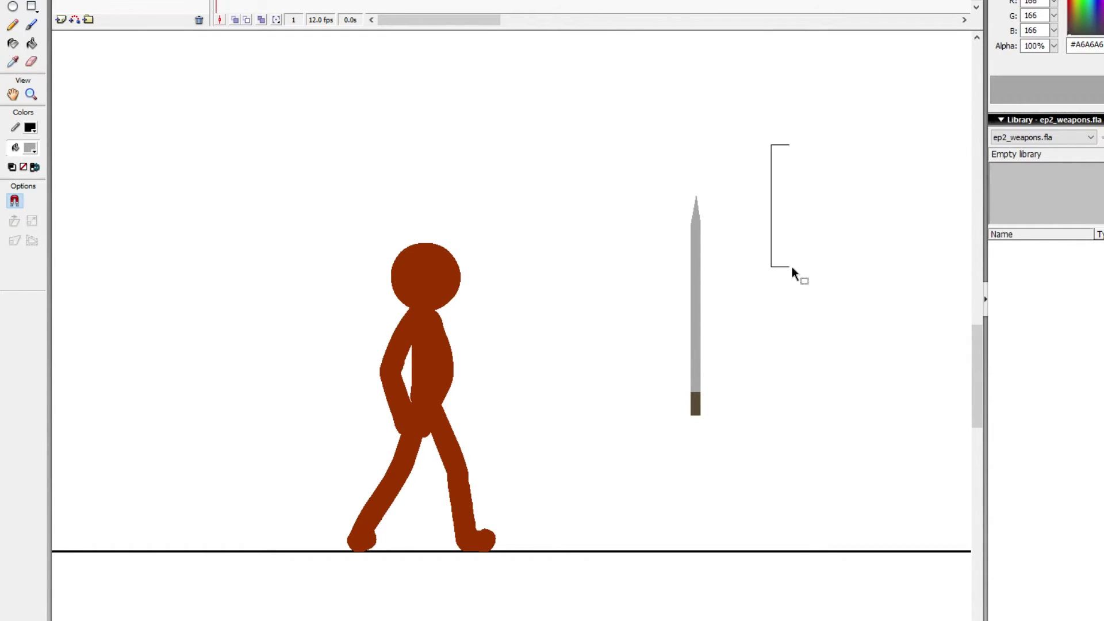
Step: Split the brown handle and widen its upper part into a crossguard above the grip
left_click_drag(681, 399, 682, 400)
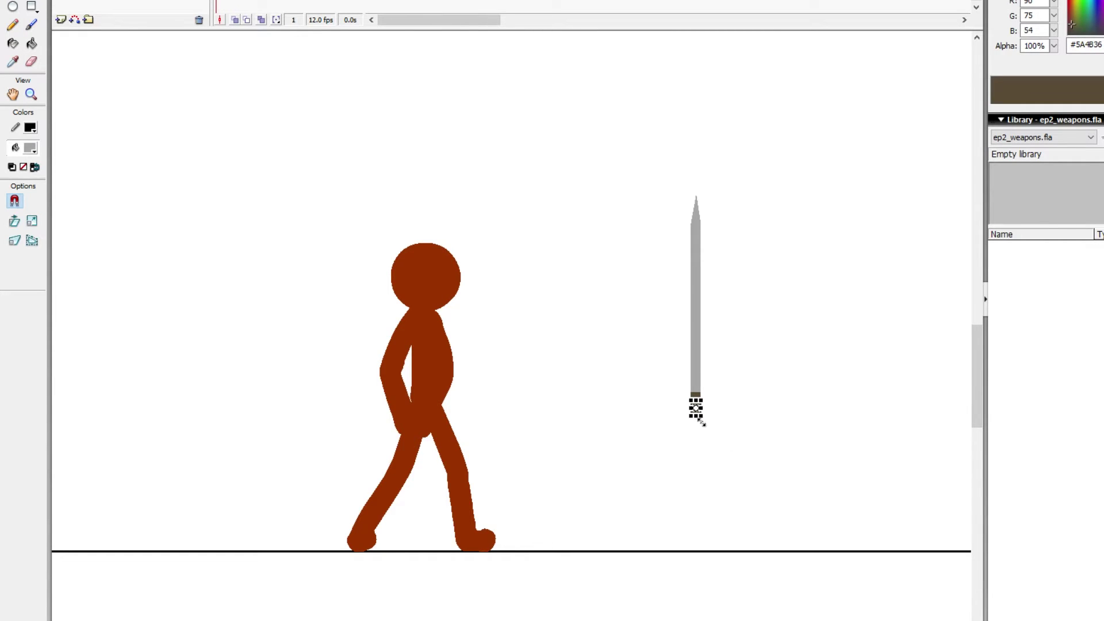
key("ctrl+=")
key("v")
left_click_drag(521, 360, 673, 365)
key("q")
left_click(711, 361)
left_click(651, 400)
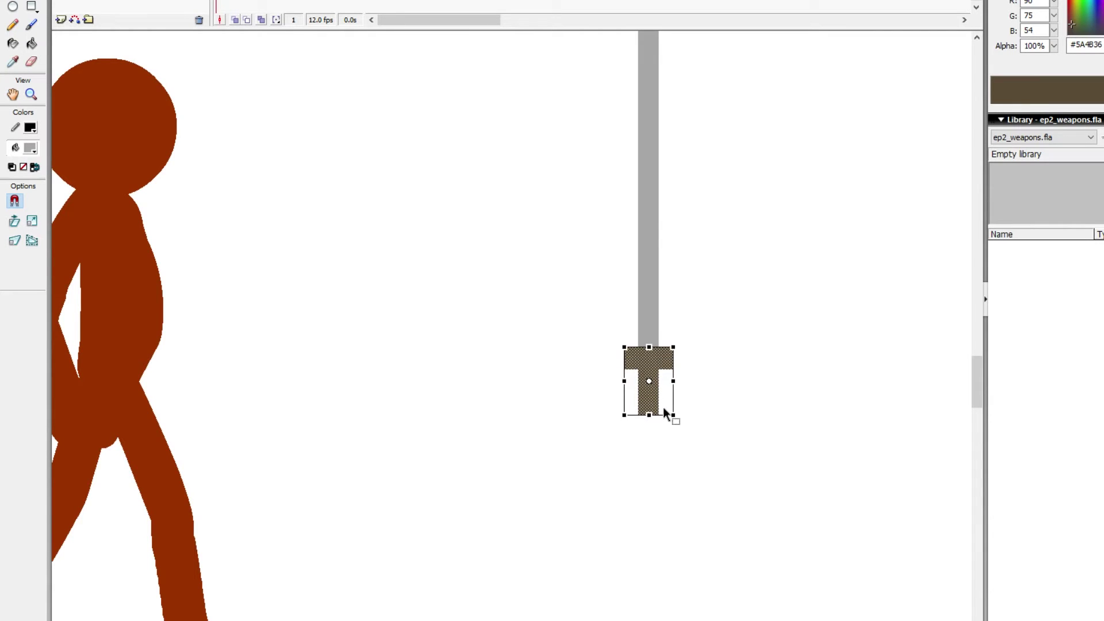
Step: Lengthen the grip below the crossguard and keep the whole handle centred under the blade
left_click(668, 443)
left_click(648, 395)
left_click_drag(648, 404, 650, 420)
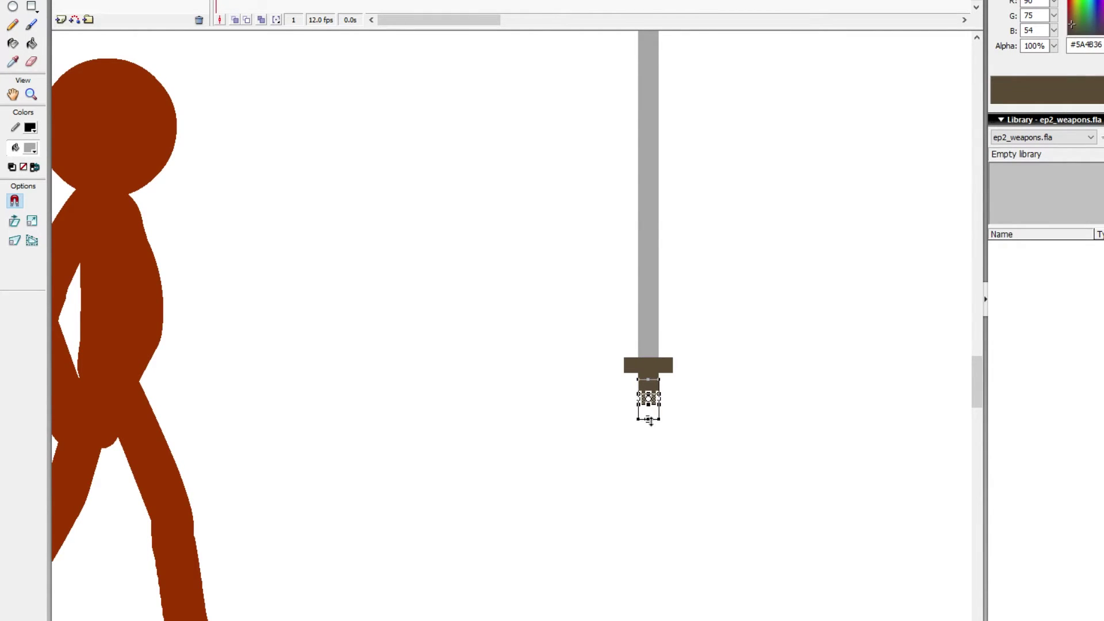
left_click(689, 403)
left_click_drag(702, 385, 722, 508)
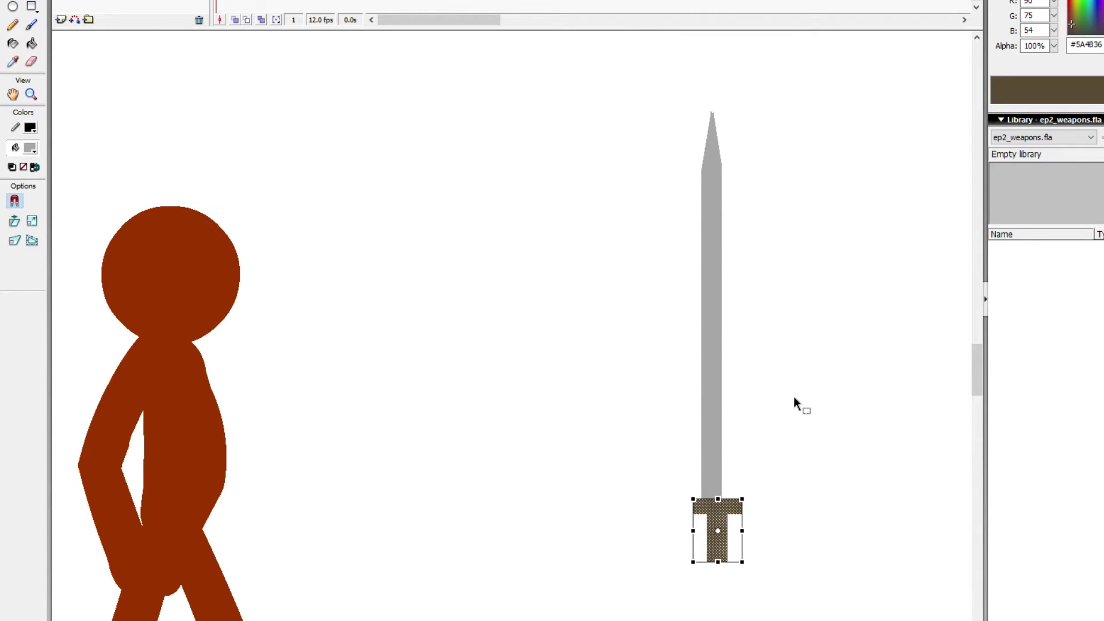
key("ctrl+z")
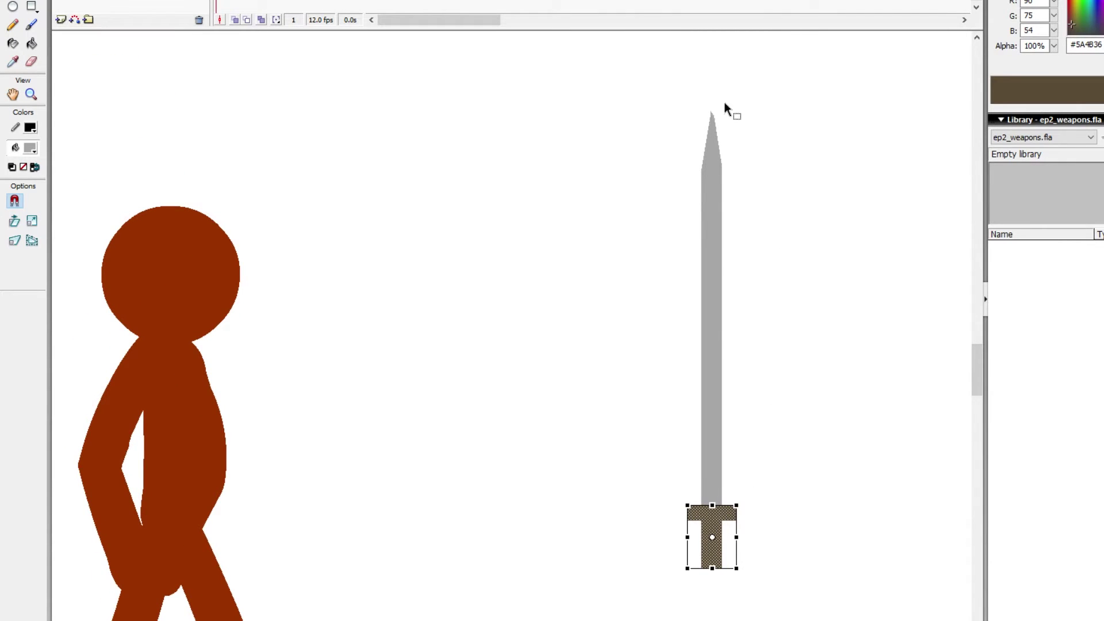
left_click(727, 111)
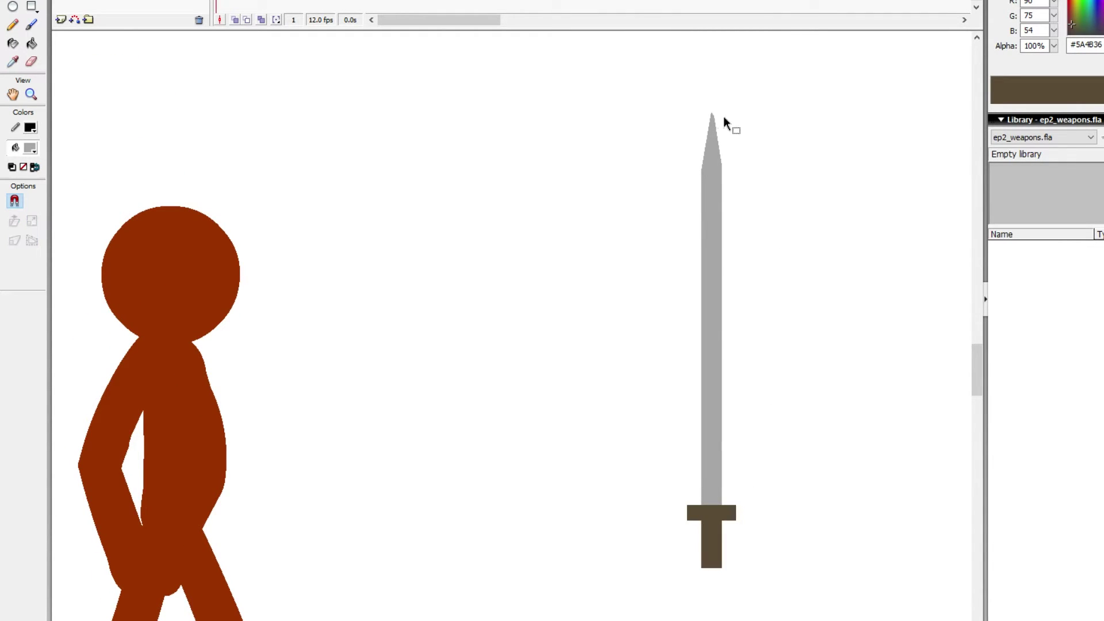
Step: Reshape the tapered edges of the blade's tip
left_click(720, 109)
key("v")
left_click_drag(721, 166, 723, 173)
Step: Convert the complete sword to a Graphic symbol named g and move its transformation point onto the grip
key("space")
left_click_drag(814, 112, 821, 265)
key("ctrl+minus")
left_click_drag(715, 131, 575, 540)
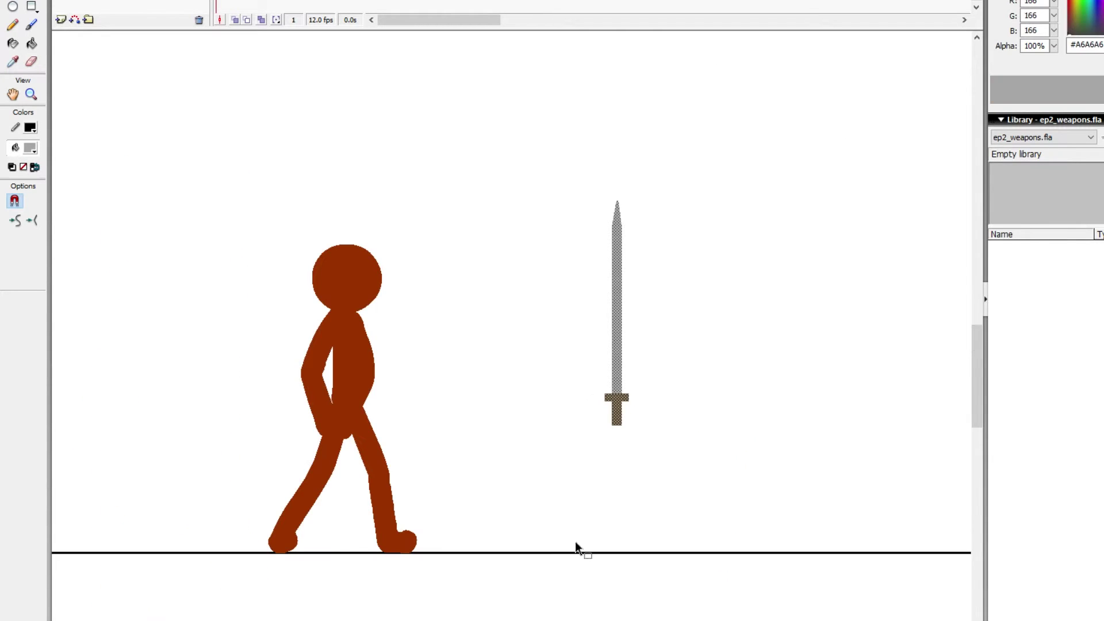
key("F8")
type("g")
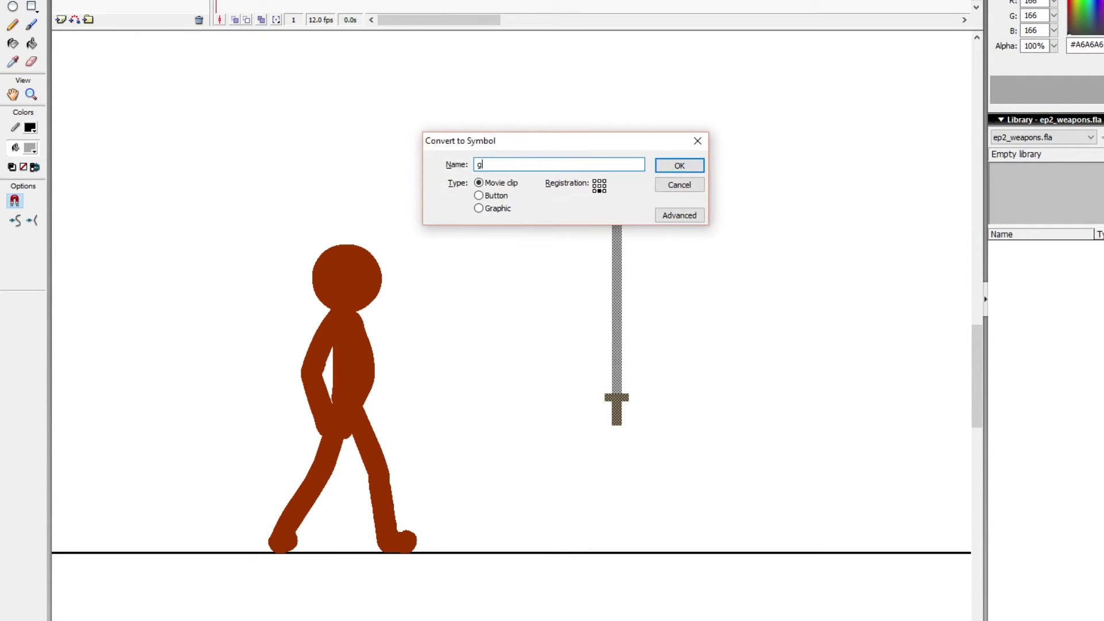
left_click(498, 209)
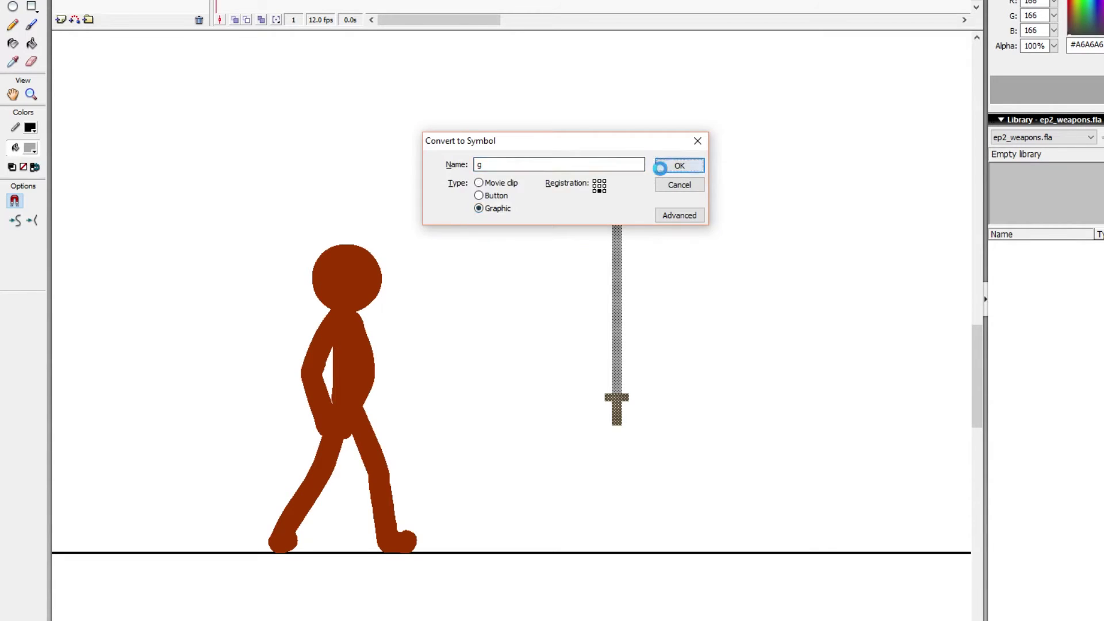
key("Return")
left_click_drag(617, 402, 617, 405)
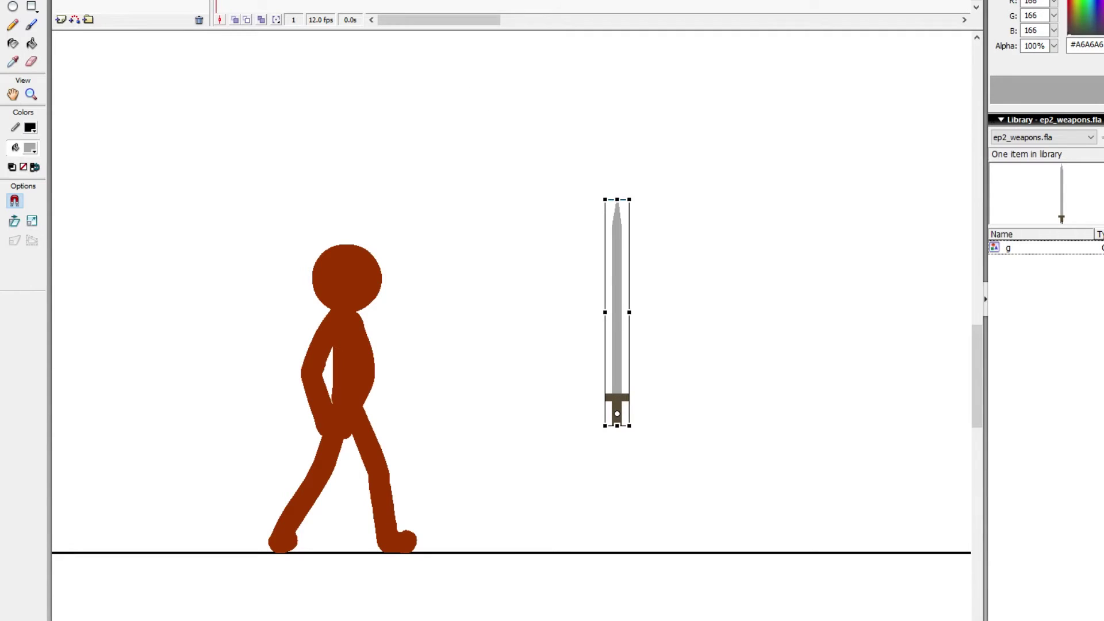
left_click(127, 0)
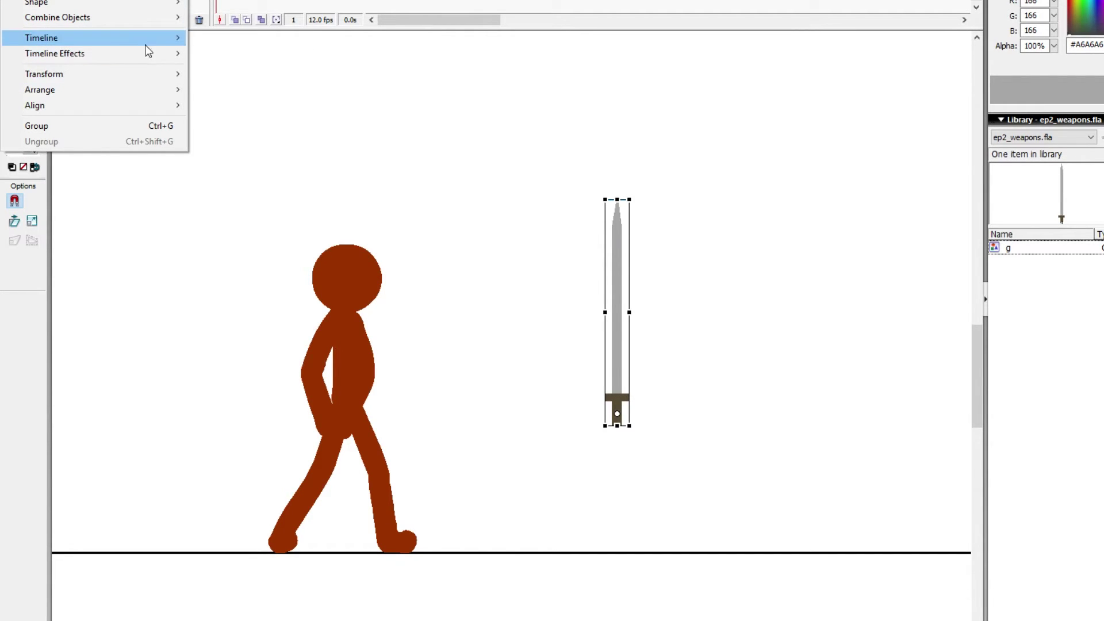
mouse_move(136, 77)
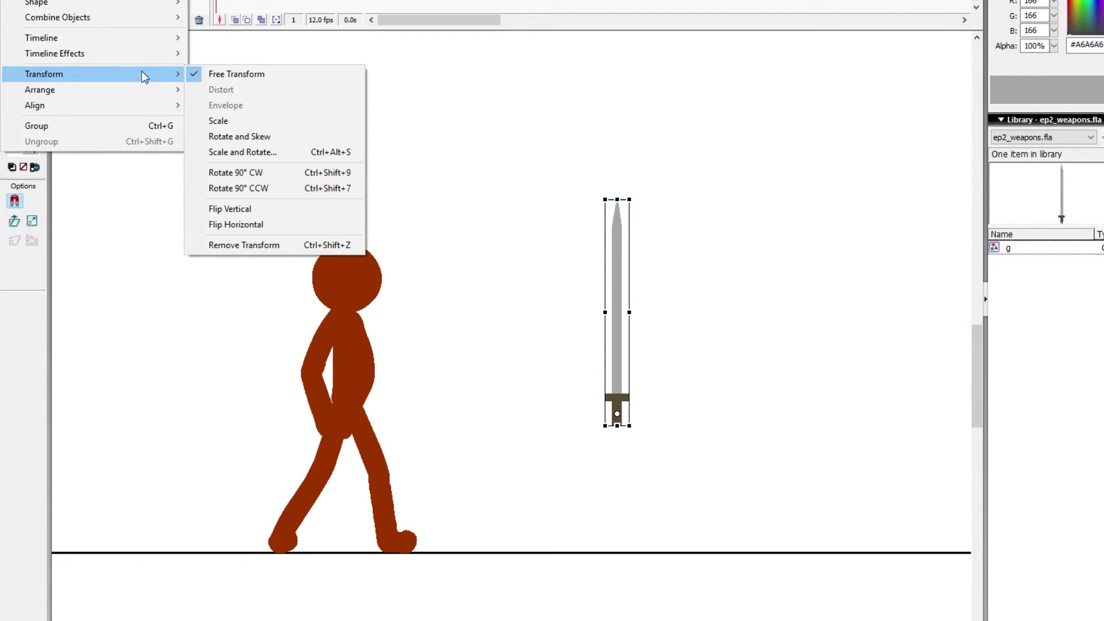
mouse_move(151, 55)
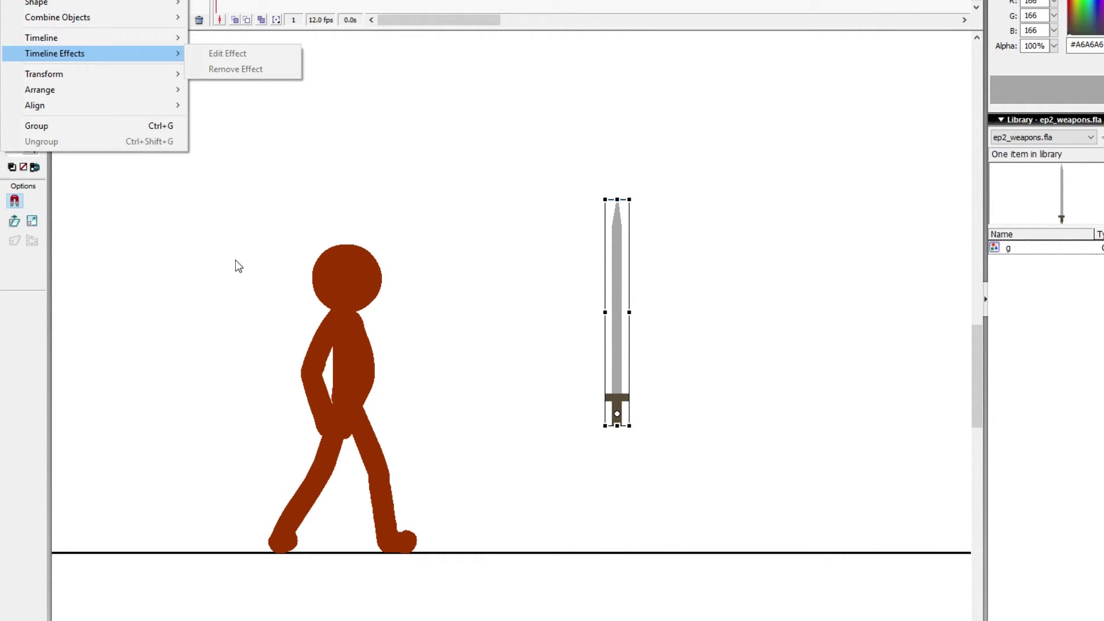
left_click(213, 221)
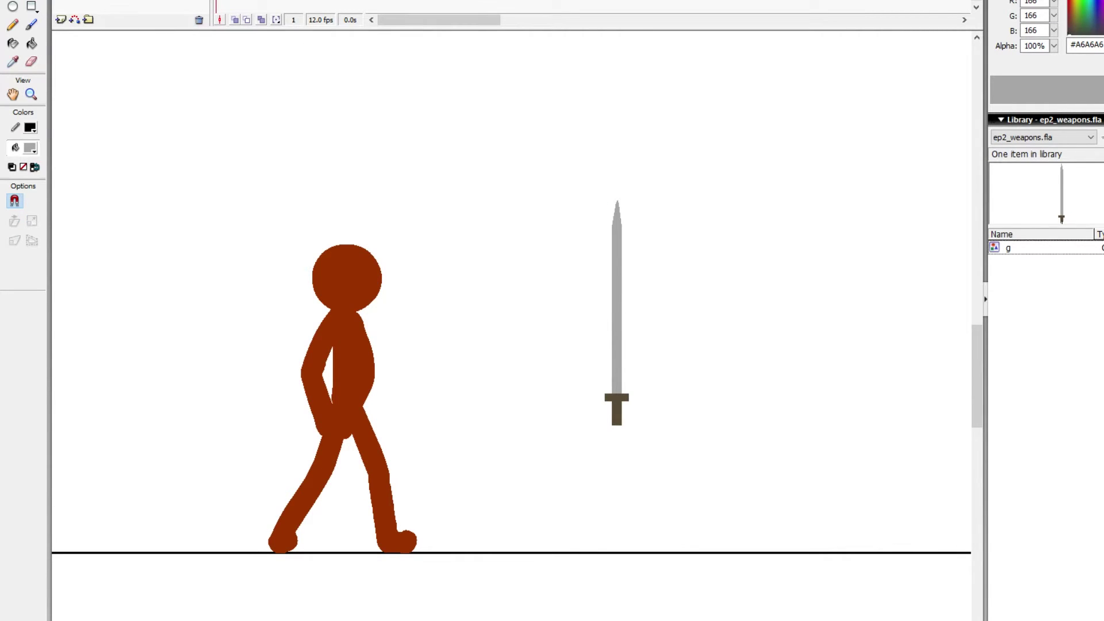
Step: Turn off Snap to Objects and Snap to Guides, and move the sword closer to the stick figure
key("alt+v")
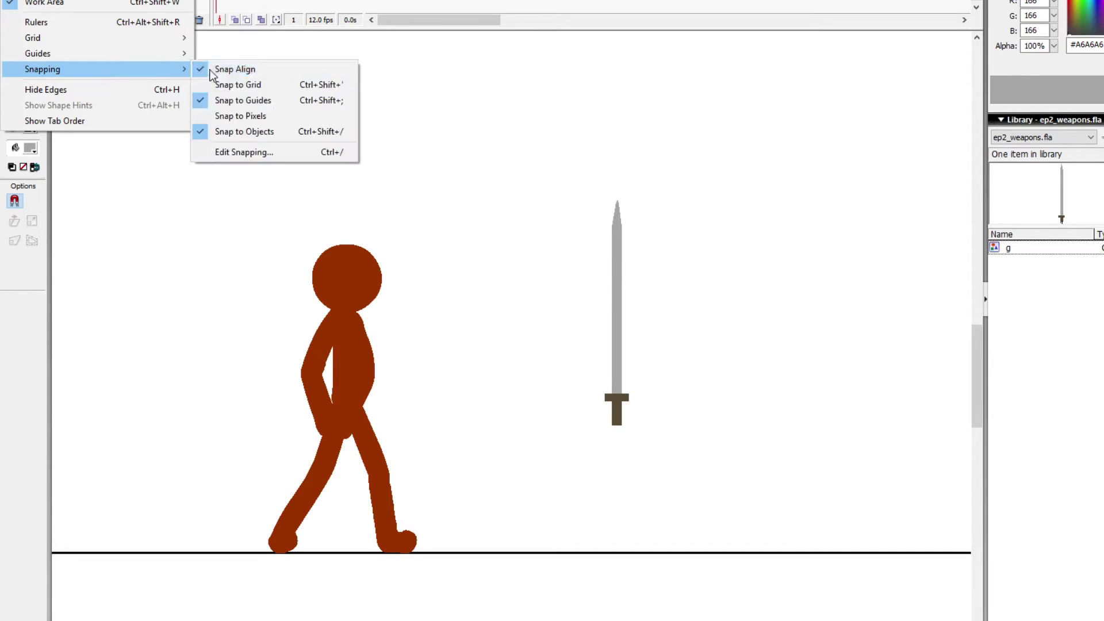
left_click(242, 130)
key("alt+v")
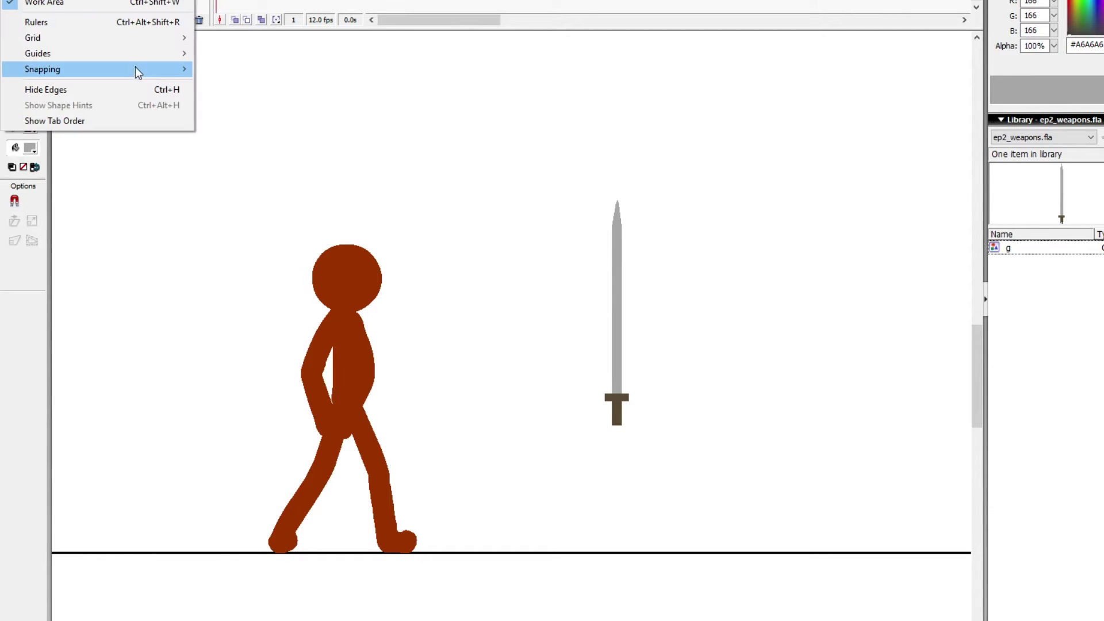
mouse_move(140, 70)
left_click(250, 101)
left_click_drag(614, 306, 488, 300)
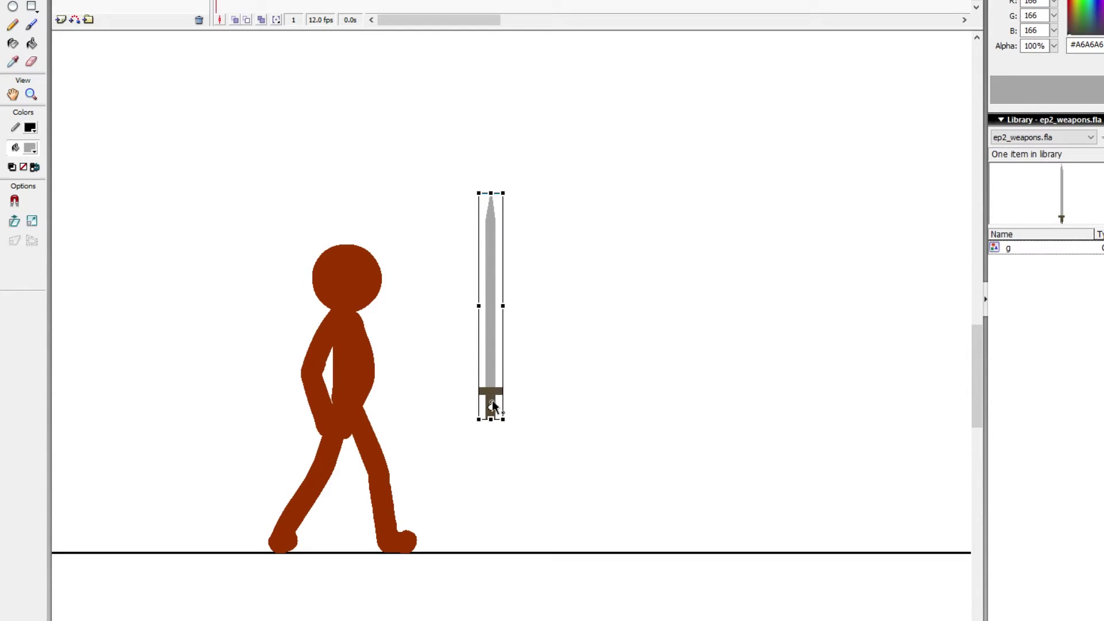
key("b")
left_click_drag(583, 292, 562, 437)
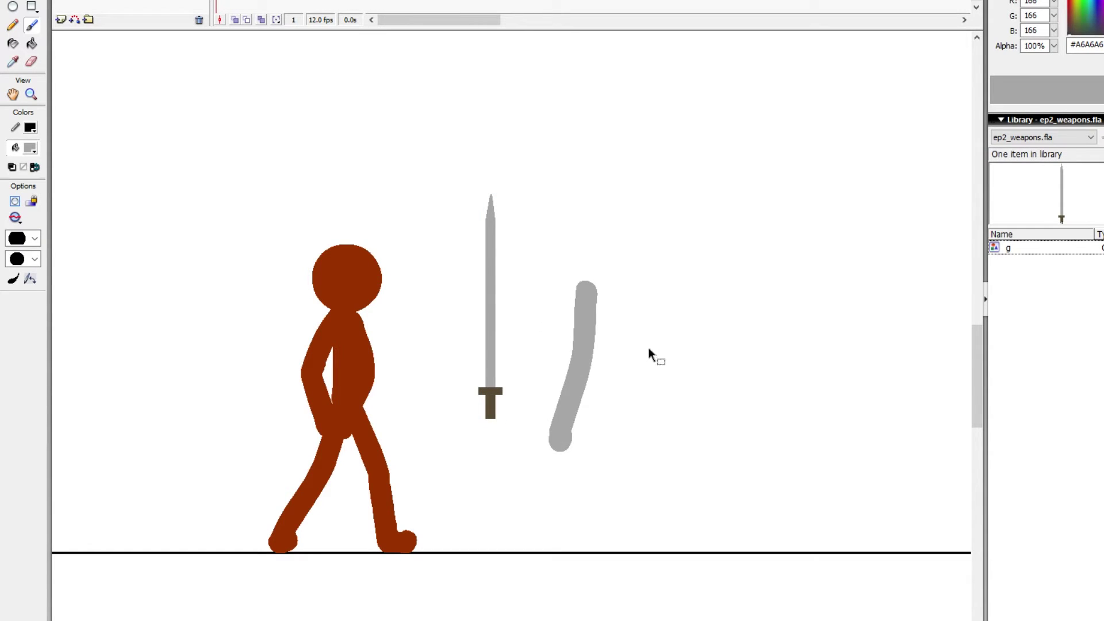
key("ctrl+z")
Step: Move the sword onto the stick figure's hand and rotate it about the grip so the blade points forward
key("v")
left_click_drag(482, 374, 348, 397)
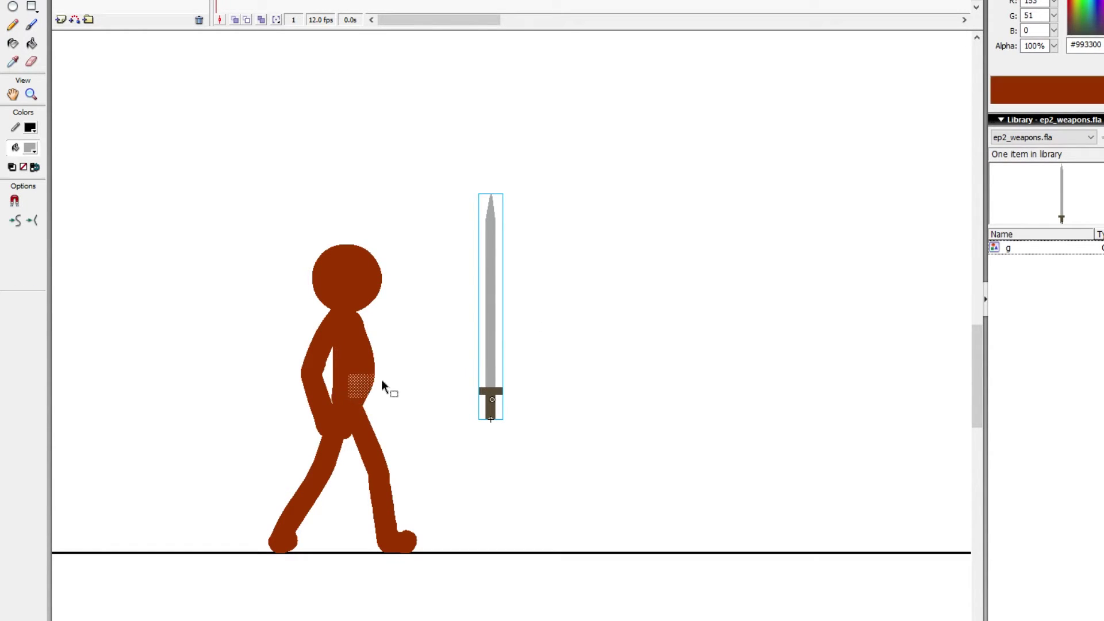
left_click_drag(489, 377, 332, 396)
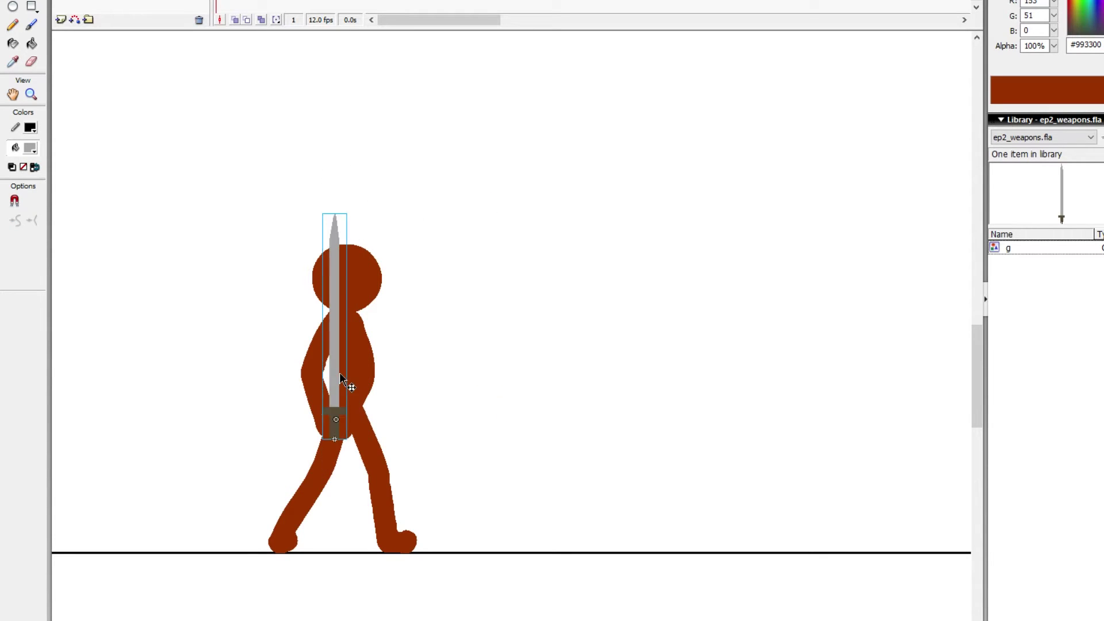
key("q")
left_click_drag(361, 205, 544, 384)
left_click(539, 333)
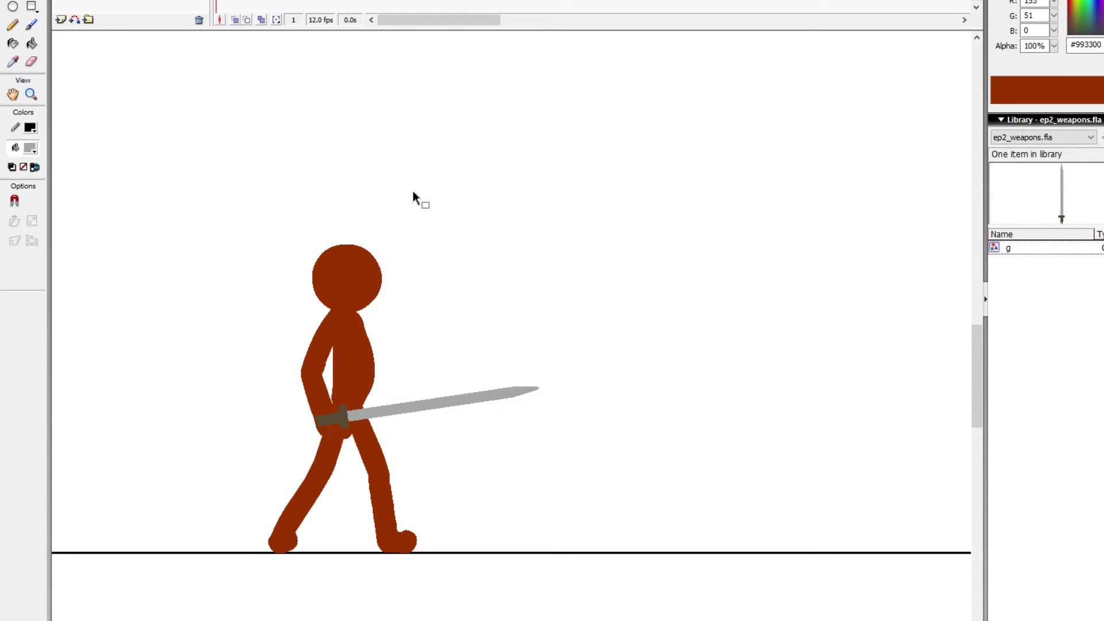
Step: Nudge the sword forward in the hand and rotate it slightly until the blade is almost horizontal
mouse_move(452, 405)
left_mouse_down()
mouse_move(429, 408)
mouse_move(463, 403)
left_mouse_up()
left_click_drag(559, 364, 581, 357)
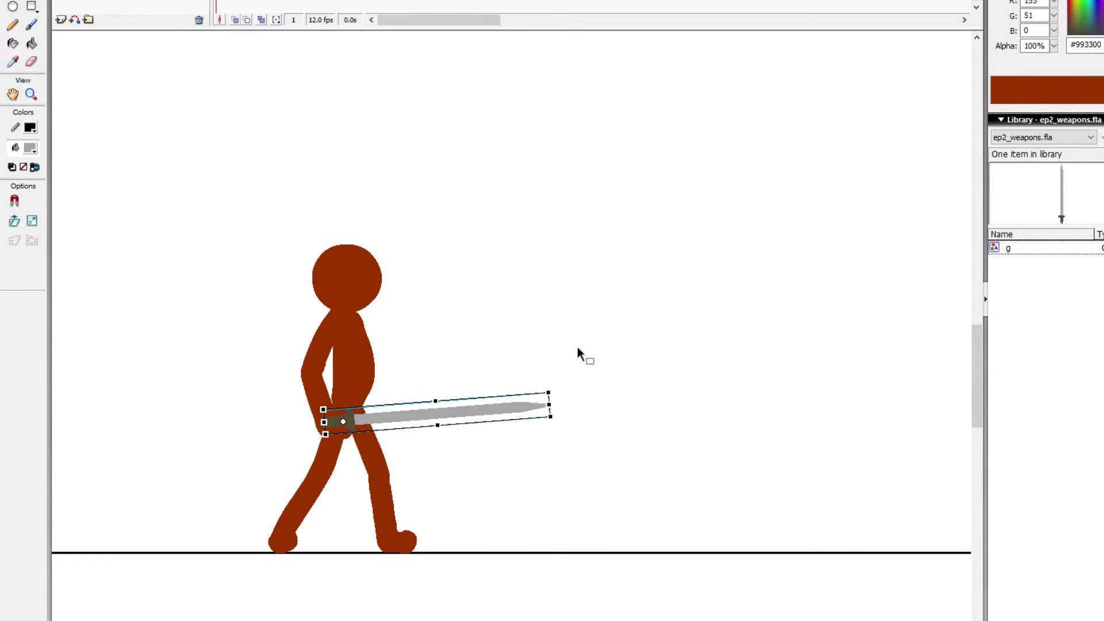
left_click(564, 342)
left_click(364, 280)
left_click(463, 211)
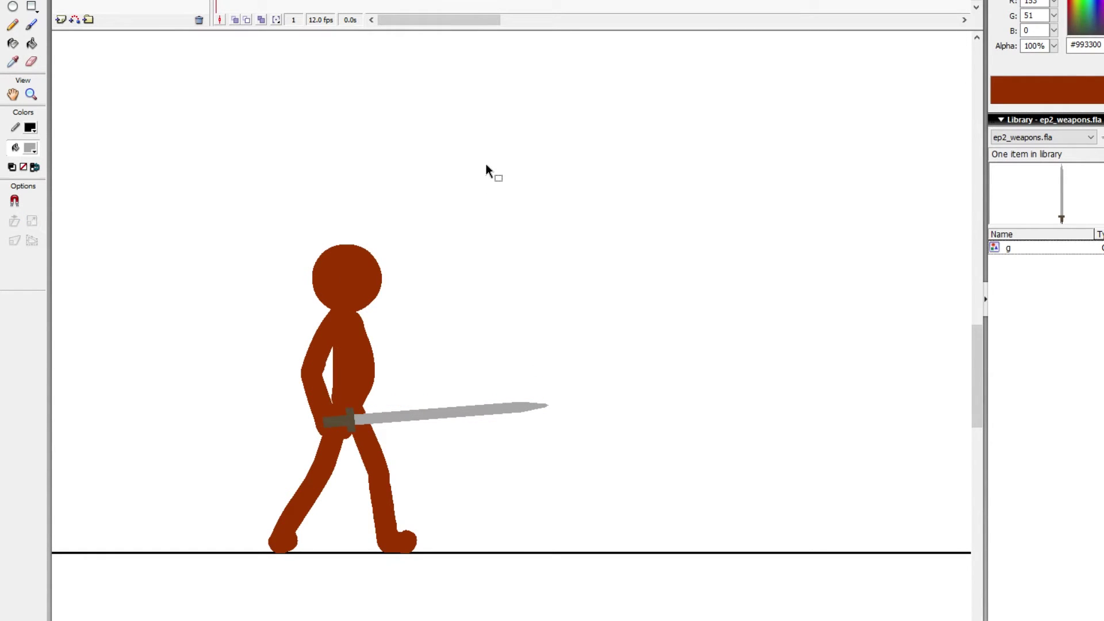
Step: Brush two large curved arrows beside the figure to illustrate the sword's back-and-forth swing, and undo both
key("b")
mouse_move(654, 440)
left_mouse_down()
mouse_move(588, 233)
mouse_move(347, 124)
mouse_move(352, 131)
mouse_move(451, 69)
left_mouse_up()
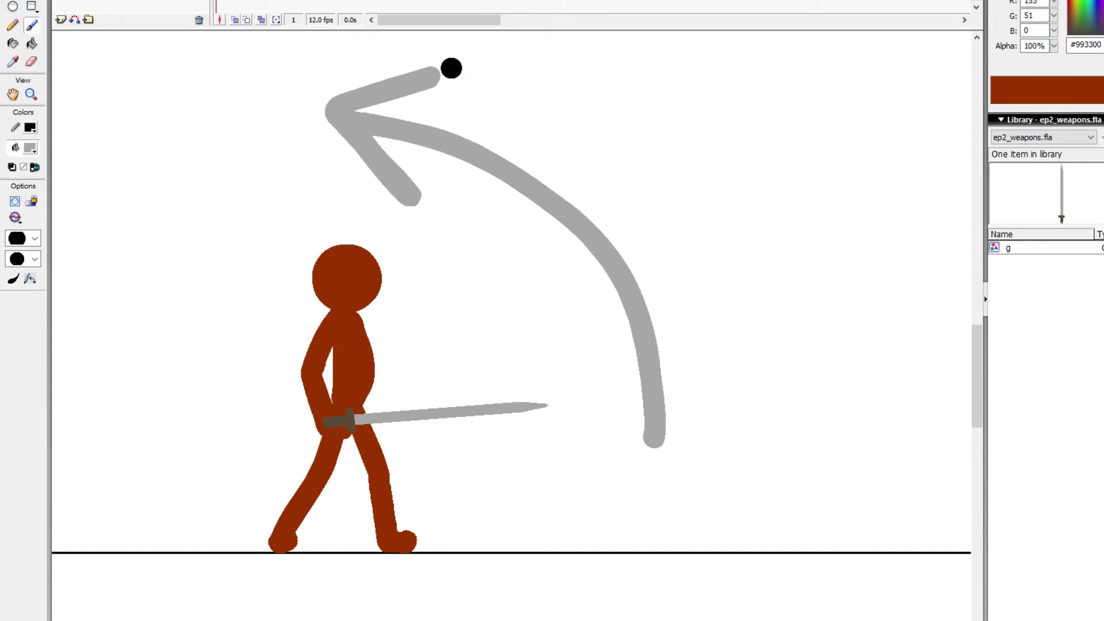
mouse_move(593, 99)
left_mouse_down()
mouse_move(762, 419)
mouse_move(741, 455)
mouse_move(806, 441)
left_mouse_up()
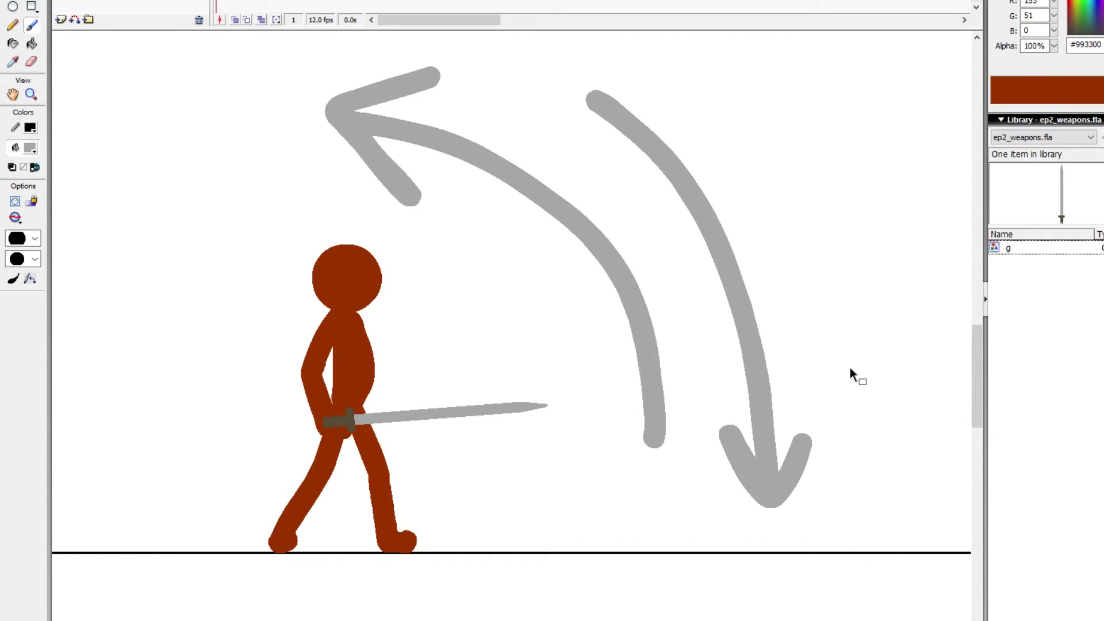
key("ctrl+z")
key("ctrl+z")
Step: Insert a blank keyframe at frame 2 and turn on onion skinning
key("v")
left_click(360, 309)
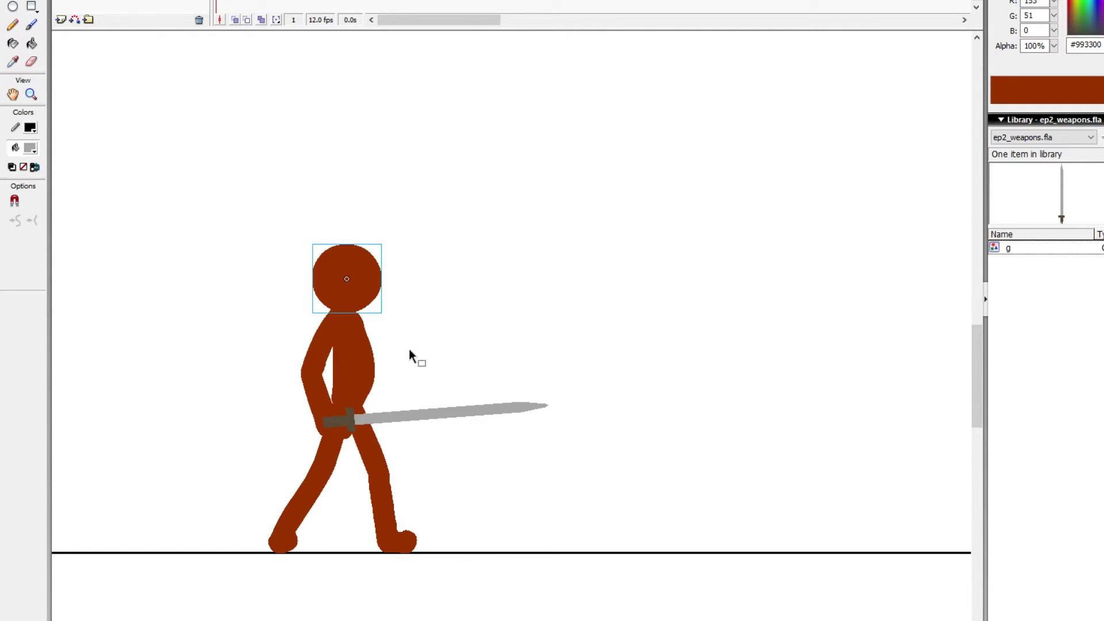
left_click_drag(416, 353, 550, 342)
left_click(557, 336)
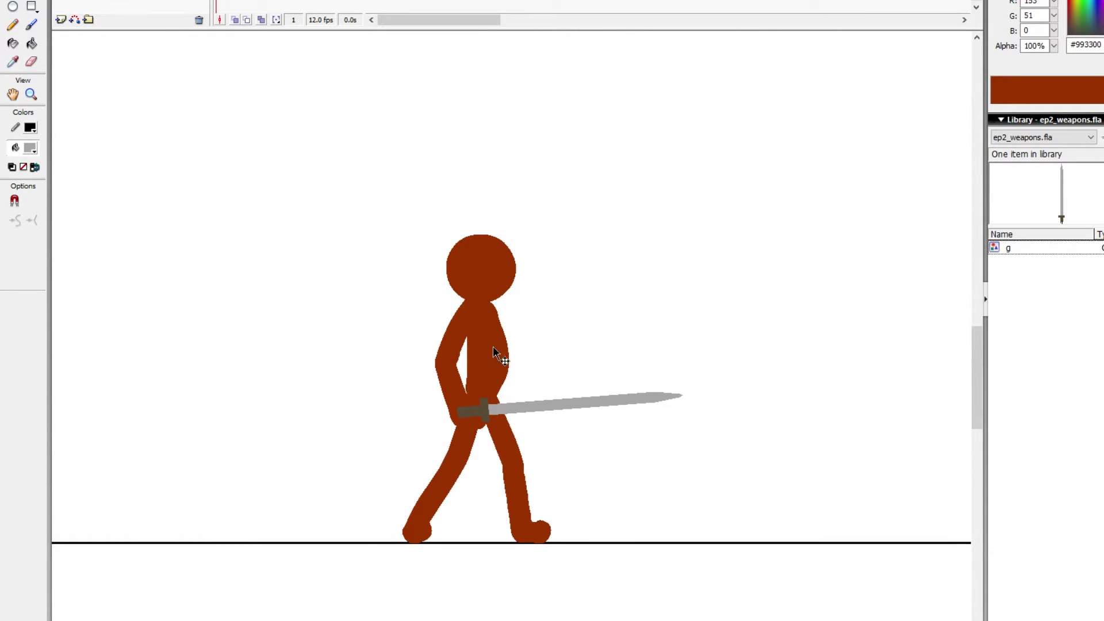
key("F7")
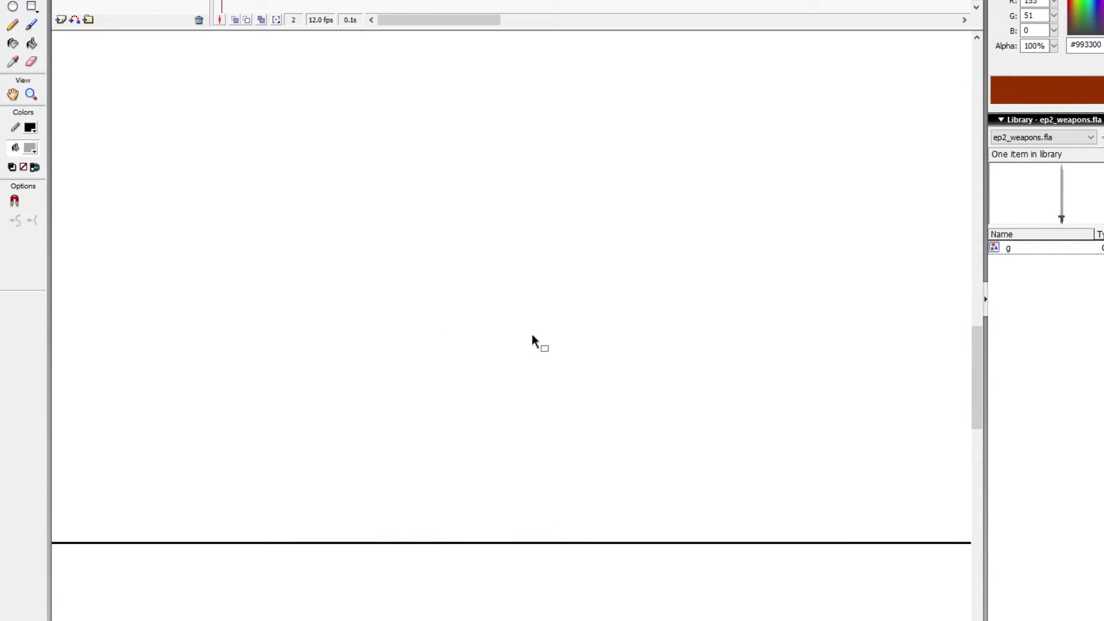
left_click(235, 19)
Step: Transfer the sword on frame 1 from the figure's layer to a new layer and place it back in the hand
left_click(216, 2)
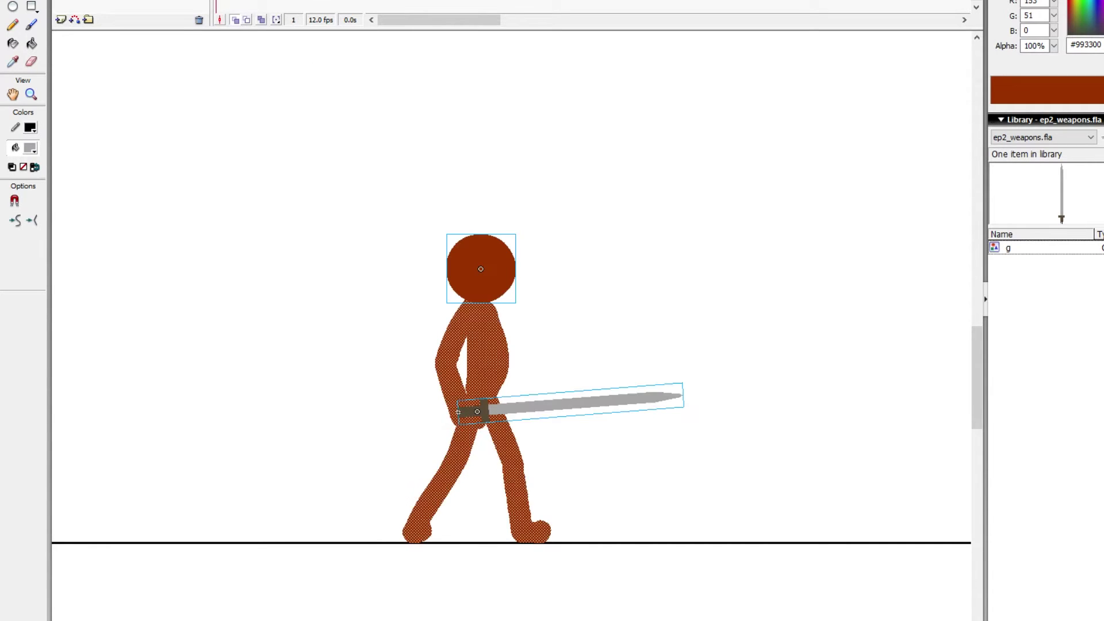
left_click(567, 420)
left_click(587, 404)
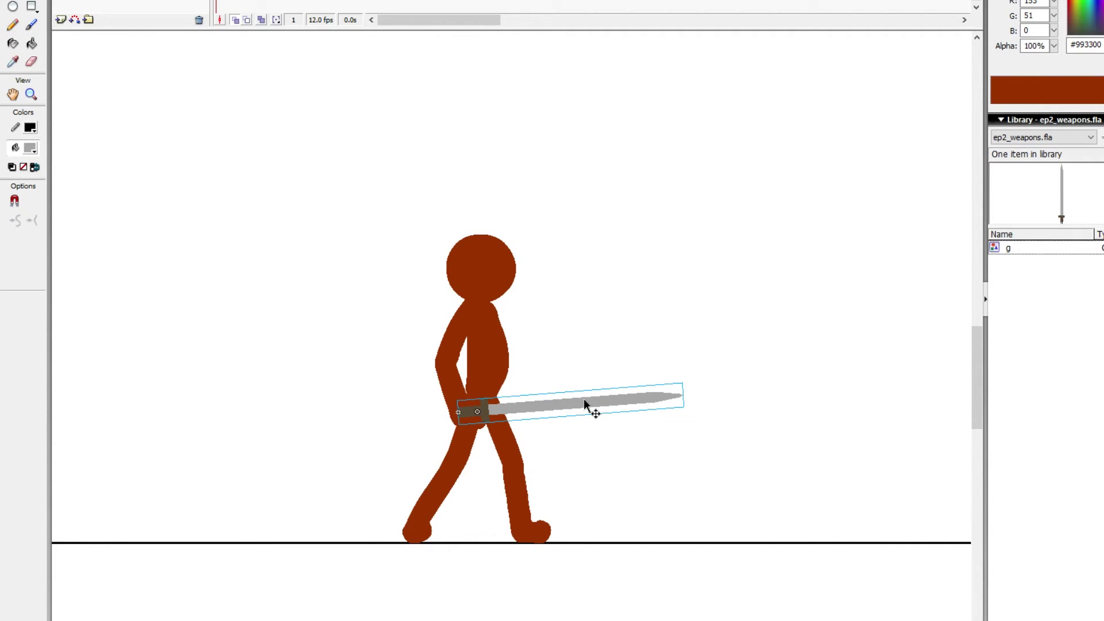
key("Delete")
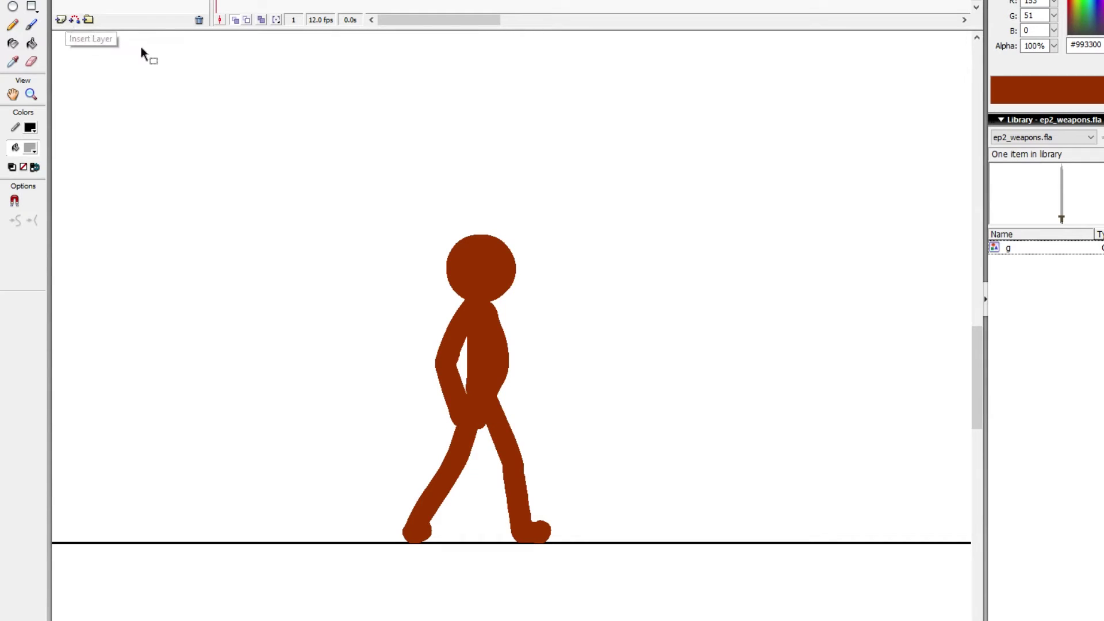
left_click(61, 21)
key("ctrl+v")
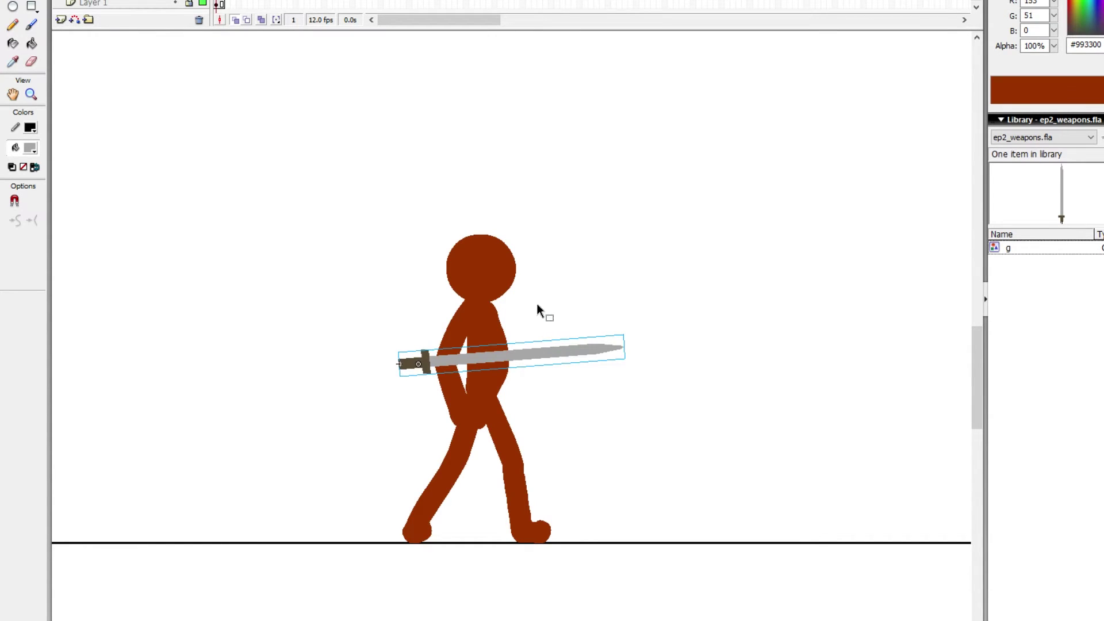
left_click_drag(604, 356, 662, 409)
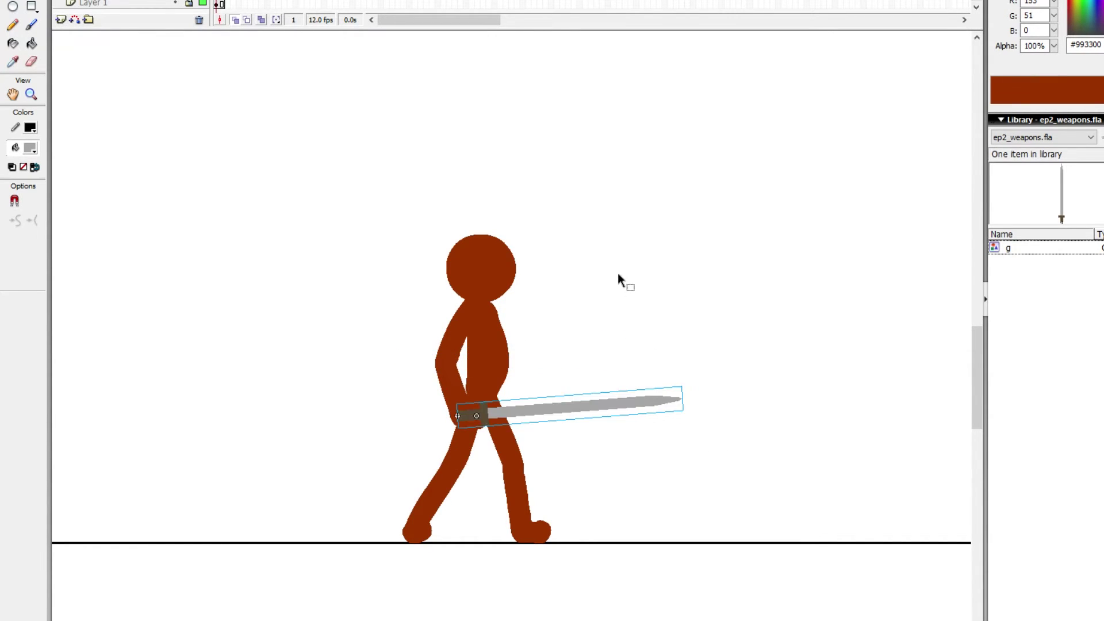
Step: Copy the figure's head from frame 1 to a blank frame 2 and place it behind and slightly above its previous position
left_click(505, 297)
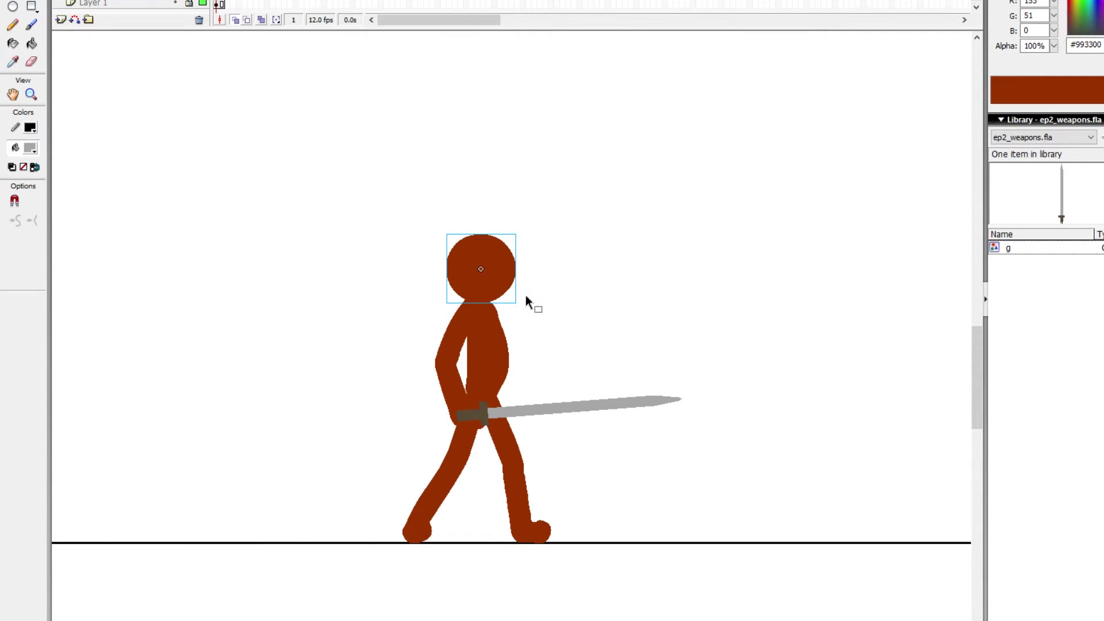
key("F7")
key("ctrl+v")
key("ctrl+z")
left_click(504, 288)
key("ctrl+c")
key(".")
key("ctrl+v")
mouse_move(536, 344)
left_mouse_down()
mouse_move(426, 246)
mouse_move(436, 254)
left_mouse_up()
key("b")
left_click_drag(417, 290, 448, 391)
key("ctrl+z")
Step: Sample the figure's reddish brown #993300 as the fill colour and return to frame 2
key("i")
left_click(472, 343)
left_click(476, 341)
key(".")
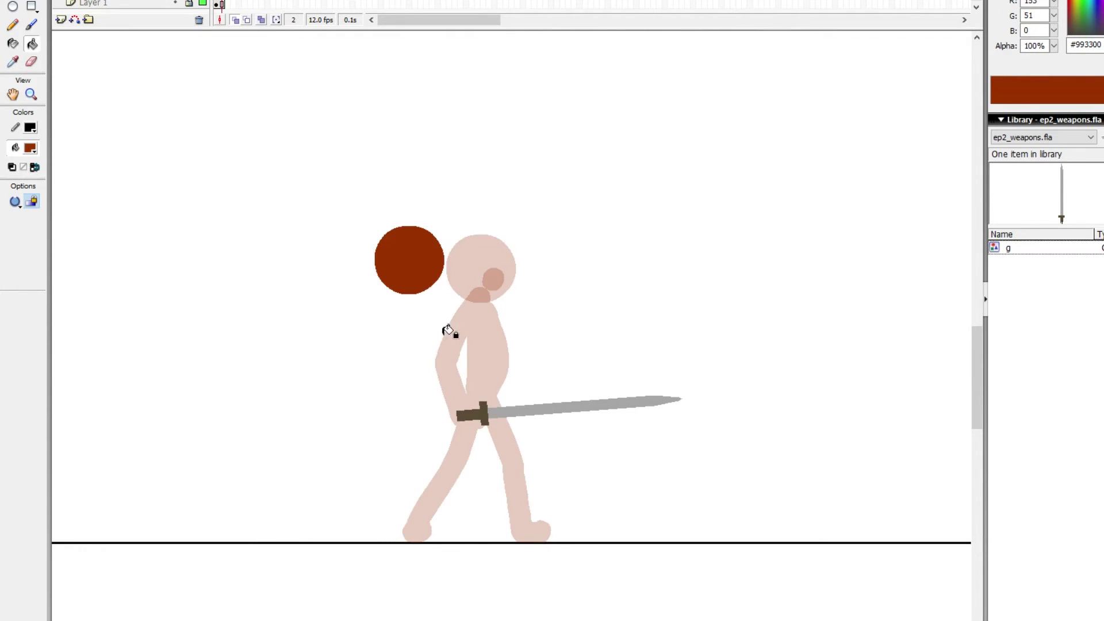
Step: Brush a backward-leaning torso and both legs under the head on frame 2, comparing the pose with frame 1
key("b")
mouse_move(426, 289)
left_mouse_down()
mouse_move(459, 395)
mouse_move(456, 383)
mouse_move(450, 437)
mouse_move(410, 530)
left_mouse_up()
key("comma")
key("period")
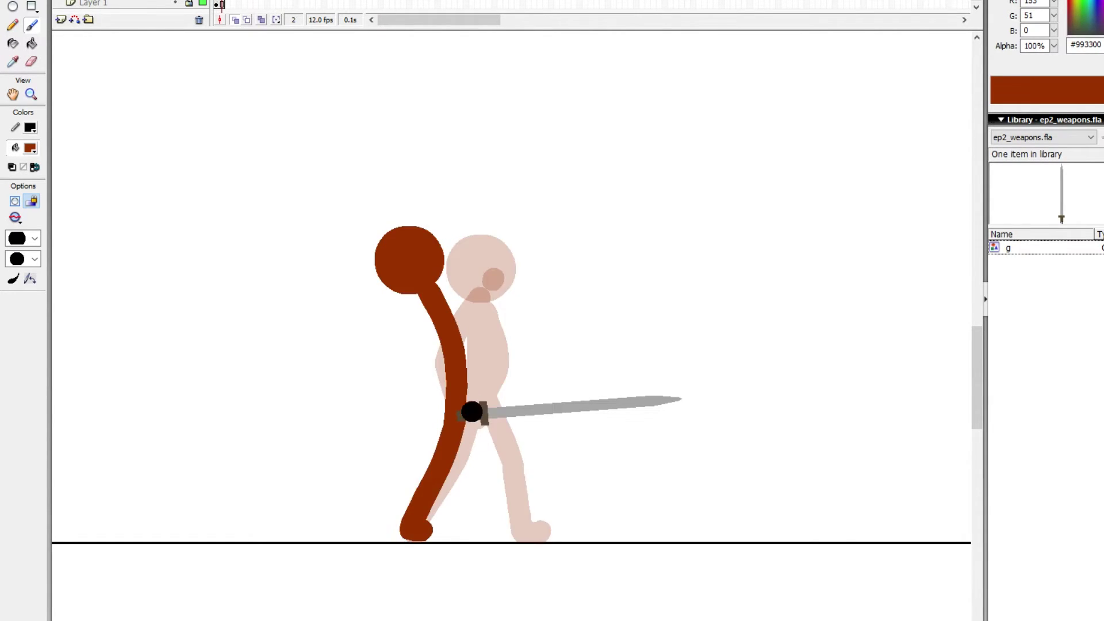
mouse_move(460, 395)
left_mouse_down()
mouse_move(505, 519)
mouse_move(526, 530)
left_mouse_up()
key("comma")
key("period")
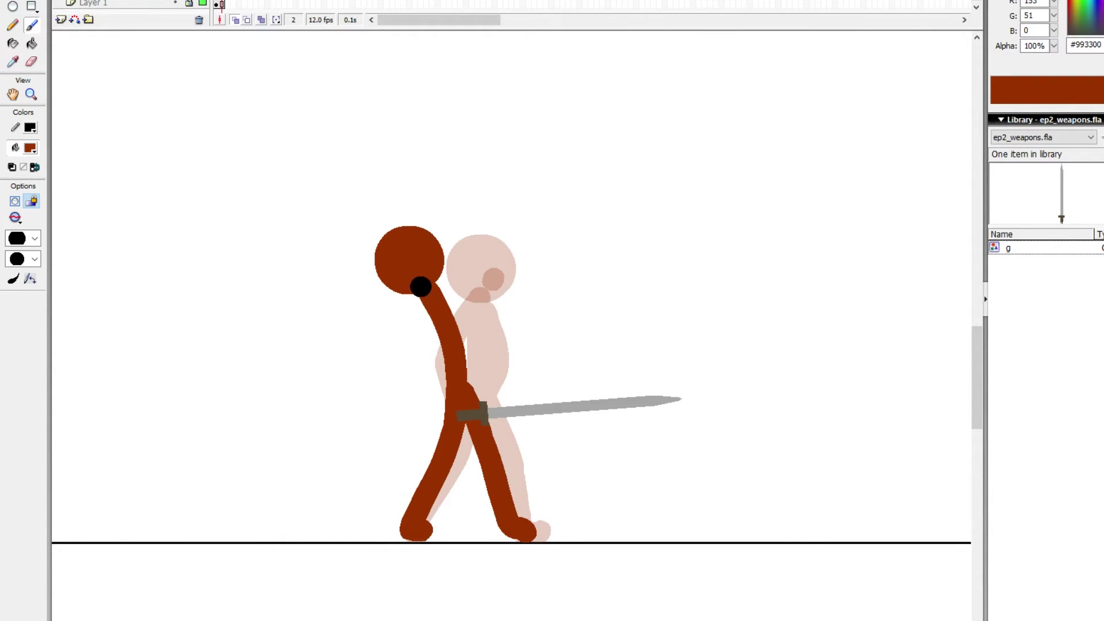
Step: Brush both arms on frame 2 raised and bent back behind the head, redoing the first stroke
mouse_move(382, 244)
left_mouse_down()
mouse_move(357, 224)
mouse_move(308, 255)
left_mouse_up()
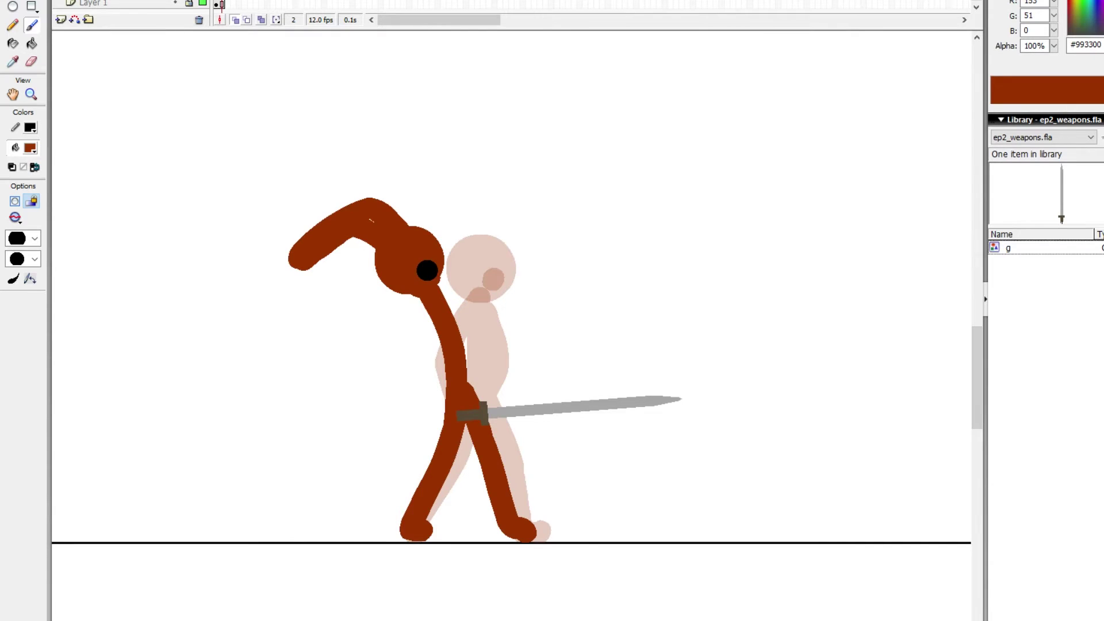
key("ctrl+z")
mouse_move(409, 274)
left_mouse_down()
mouse_move(313, 291)
mouse_move(357, 234)
mouse_move(391, 230)
left_mouse_up()
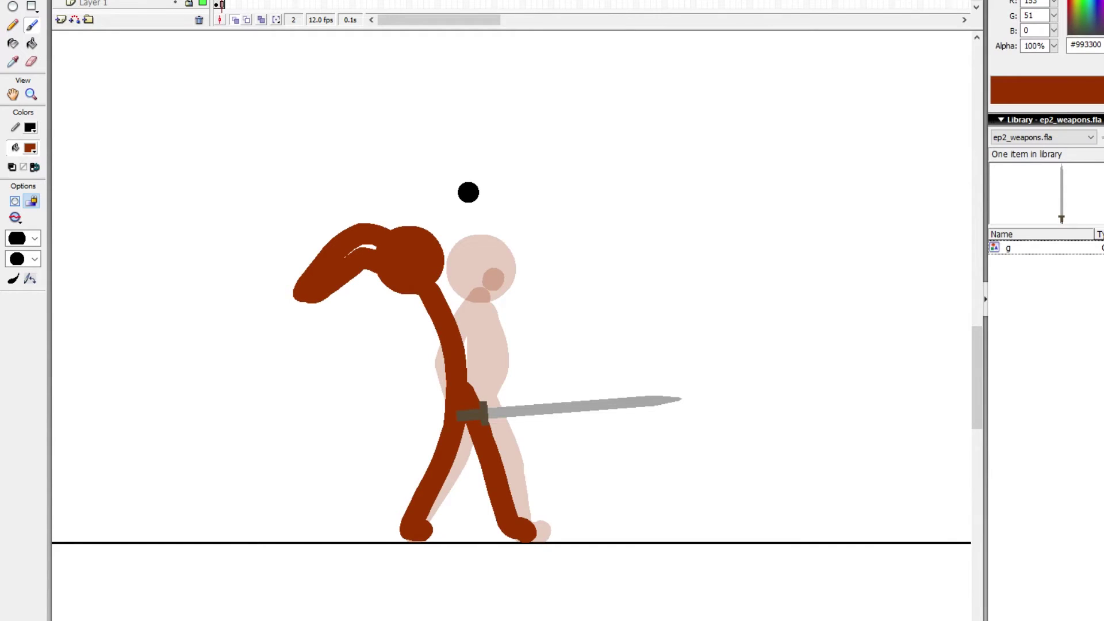
Step: Insert a blank keyframe at frame 3, paste the head and place it forward and low, just above the blade
key("F7")
key("ctrl+v")
key("q")
mouse_move(520, 352)
left_mouse_down()
mouse_move(567, 316)
mouse_move(572, 349)
left_mouse_up()
key("b")
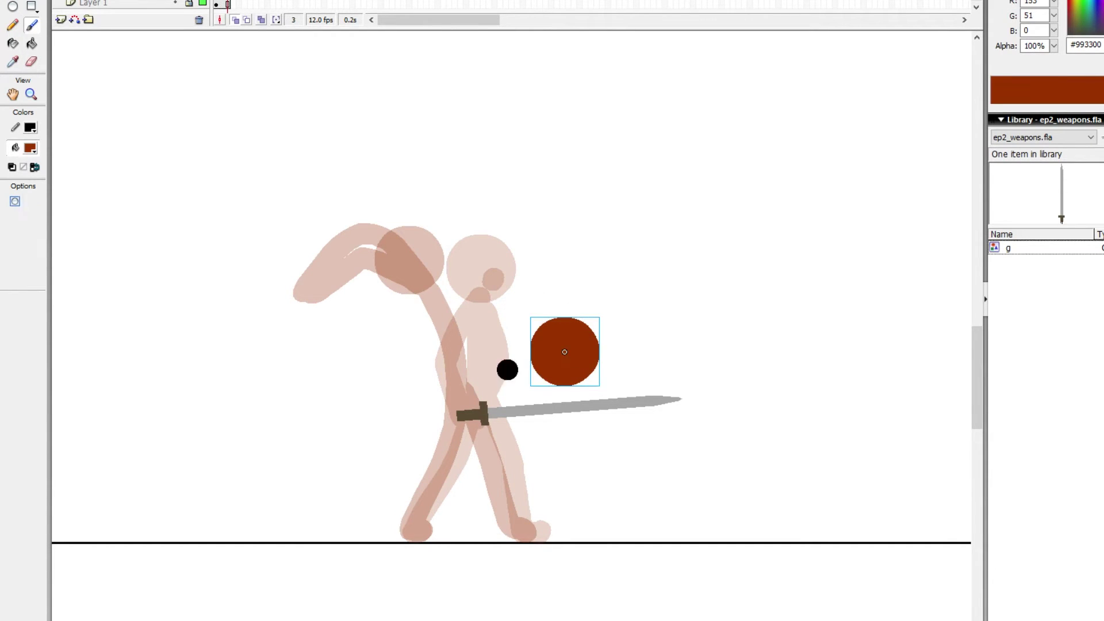
Step: Brush a torso on frame 3 that arches forward from the hips to the lowered head
key("b")
mouse_move(468, 431)
left_mouse_down()
mouse_move(502, 363)
mouse_move(547, 390)
left_mouse_up()
key("ctrl+z")
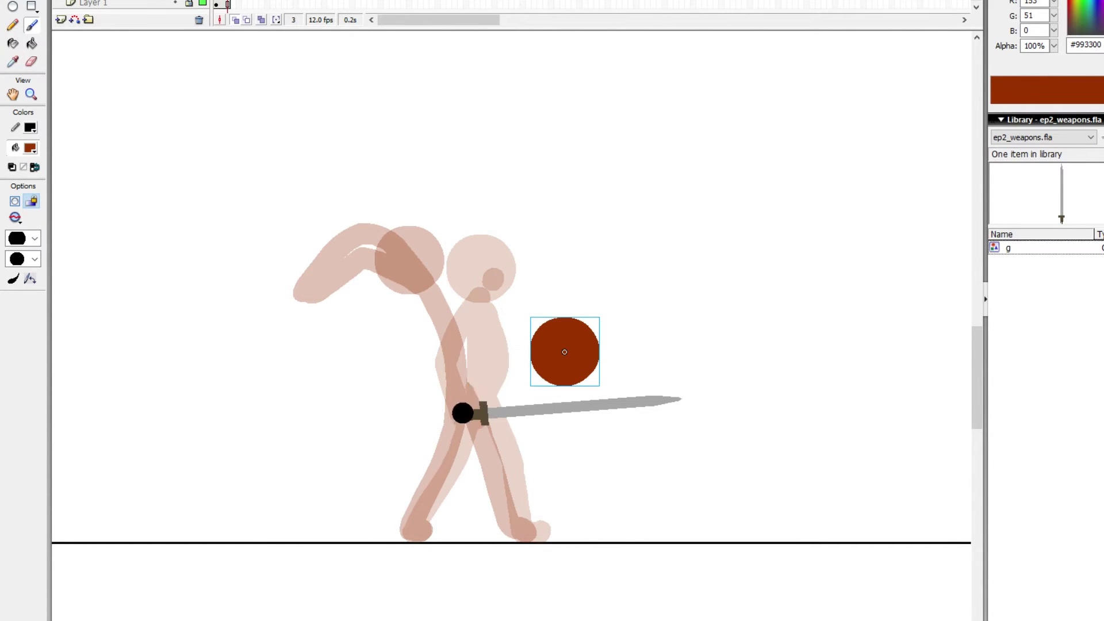
mouse_move(456, 420)
left_mouse_down()
mouse_move(518, 352)
mouse_move(546, 345)
mouse_move(535, 468)
left_mouse_up()
key("ctrl+z")
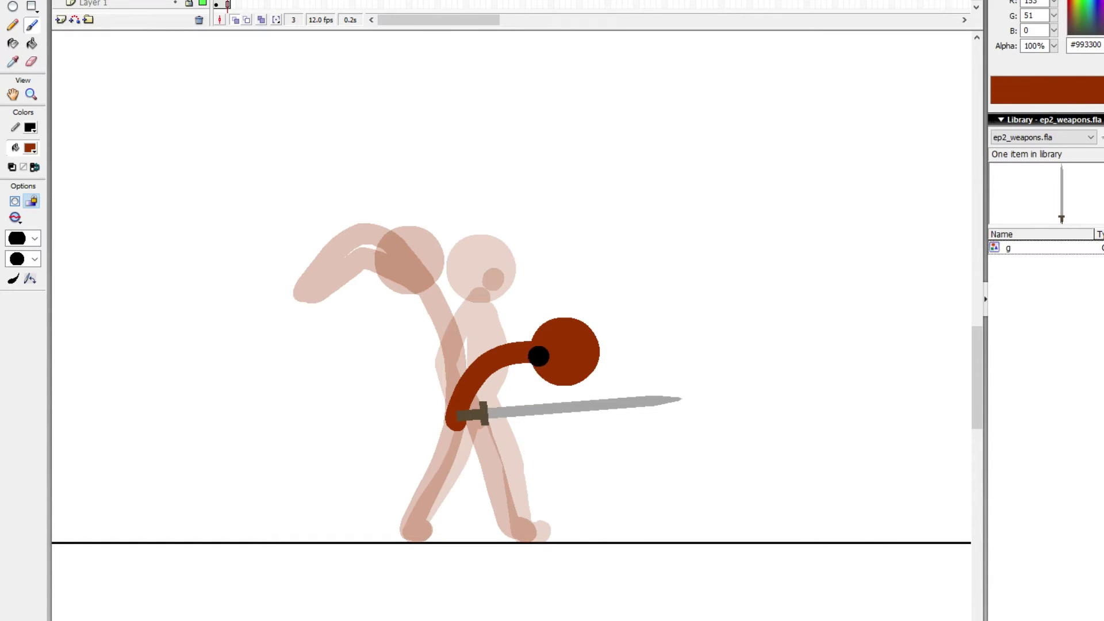
Step: Brush both arms on frame 3 hanging down from the shoulders past the blade, redoing the first strokes
left_click_drag(539, 355, 520, 473)
left_click_drag(549, 378, 528, 450)
key("ctrl+z")
key("ctrl+z")
mouse_move(526, 351)
left_mouse_down()
mouse_move(528, 384)
mouse_move(537, 359)
mouse_move(514, 464)
left_mouse_up()
left_click_drag(454, 420, 452, 508)
key("ctrl+z")
mouse_move(461, 415)
left_mouse_down()
mouse_move(457, 510)
mouse_move(457, 499)
mouse_move(409, 527)
left_mouse_up()
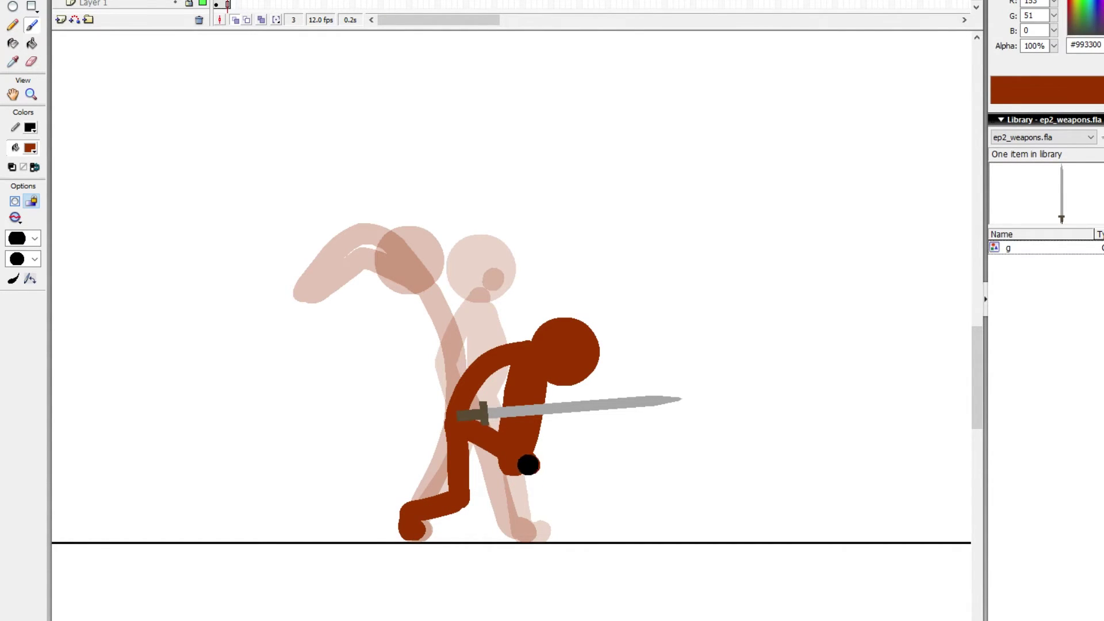
key("ctrl+z")
key("ctrl+z")
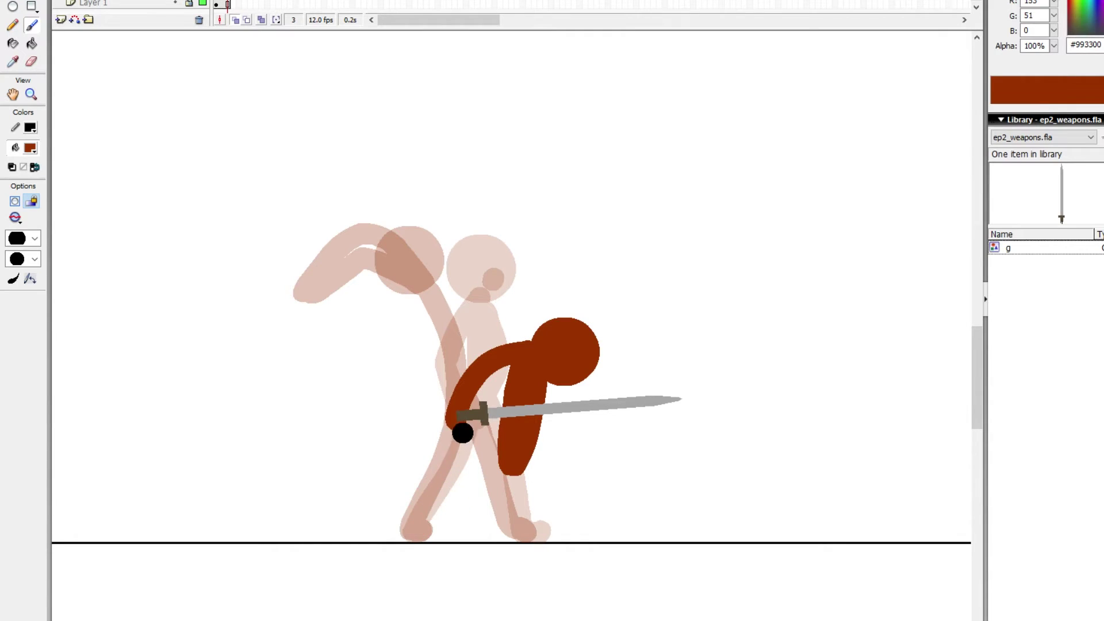
left_click_drag(455, 418, 509, 478)
key("ctrl+z")
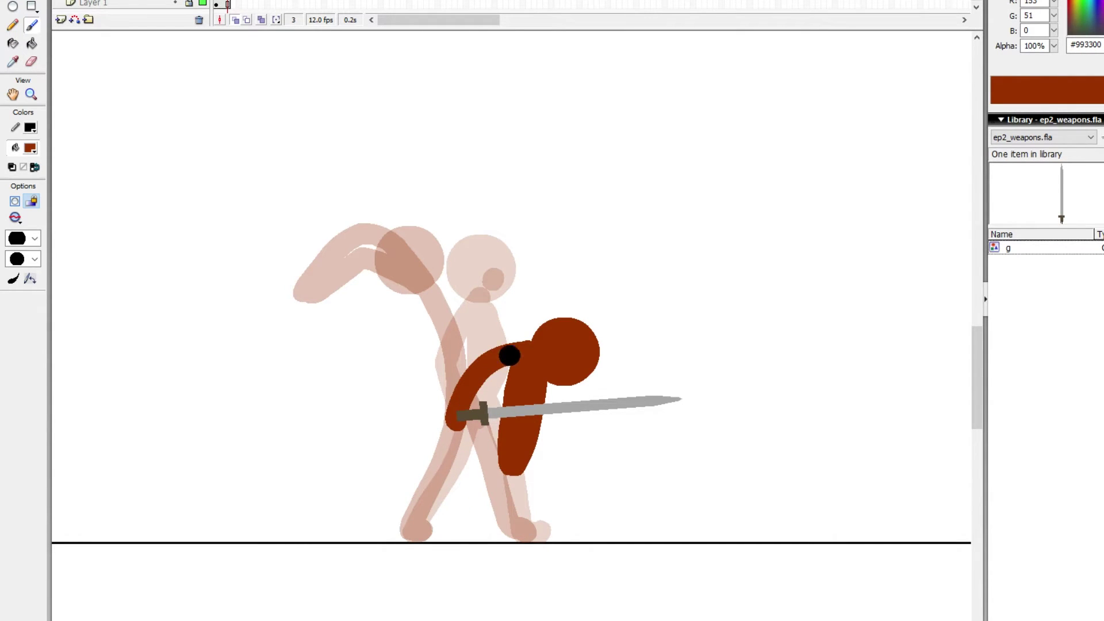
Step: Select the head together with the torso and arms on frame 3 and shift them slightly backward
key("v")
left_click(529, 356)
left_click(556, 348, "shift")
mouse_move(551, 350)
left_mouse_down()
mouse_move(536, 347)
mouse_move(546, 347)
left_mouse_up()
Step: Brush frame 3's legs in a lunge with the front foot planted below the arms and the back leg stretched far behind, redoing the front leg once
key("b")
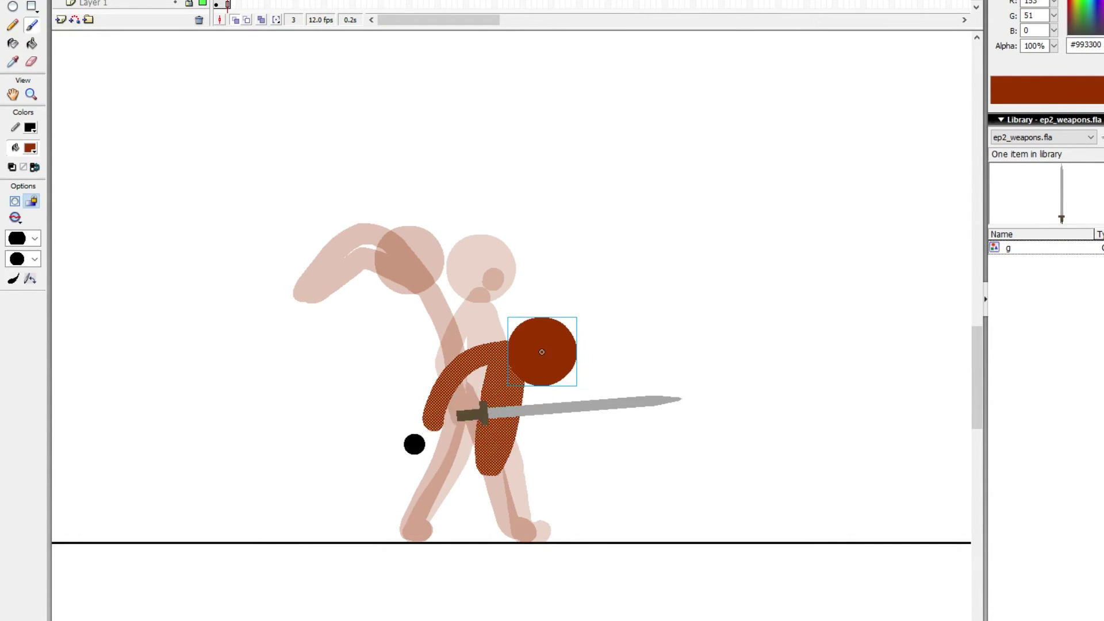
left_click_drag(491, 465, 506, 532)
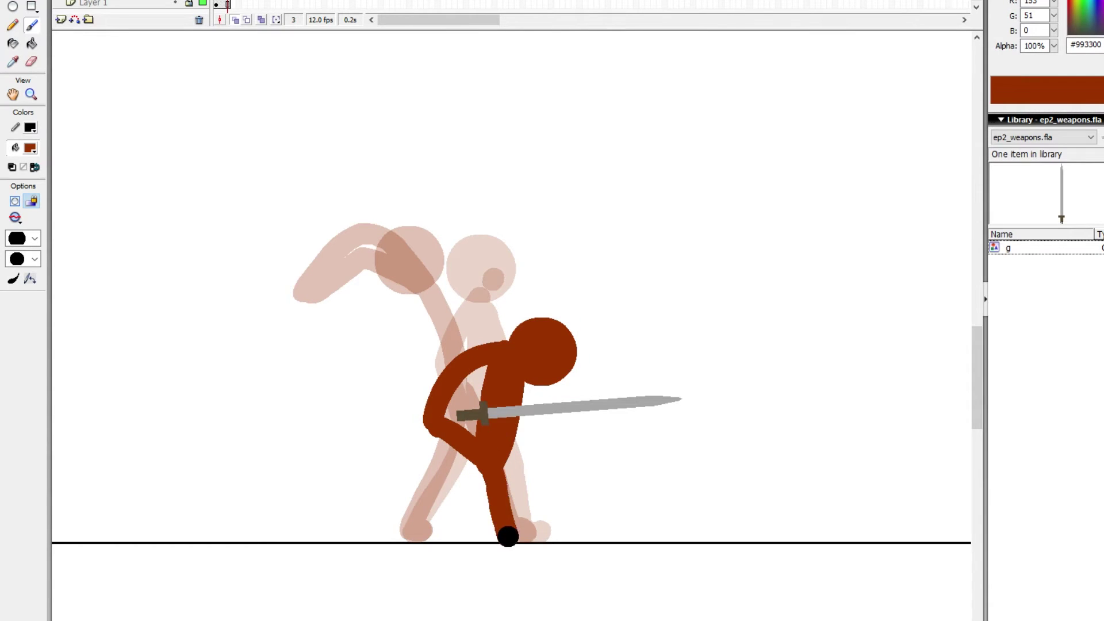
key("ctrl+z")
mouse_move(490, 467)
left_mouse_down()
mouse_move(502, 528)
mouse_move(523, 525)
left_mouse_up()
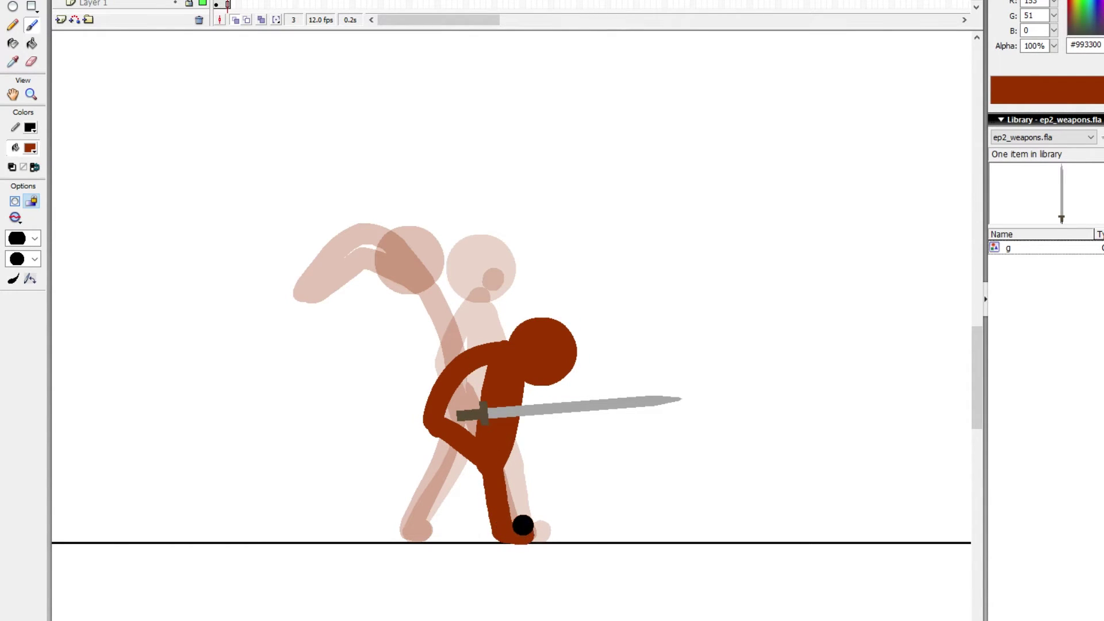
mouse_move(428, 418)
left_mouse_down()
mouse_move(392, 491)
mouse_move(338, 531)
left_mouse_up()
Step: Step back and forth through frames 1 to 3 to examine how the swing poses flow
key("comma")
key("comma")
key("period")
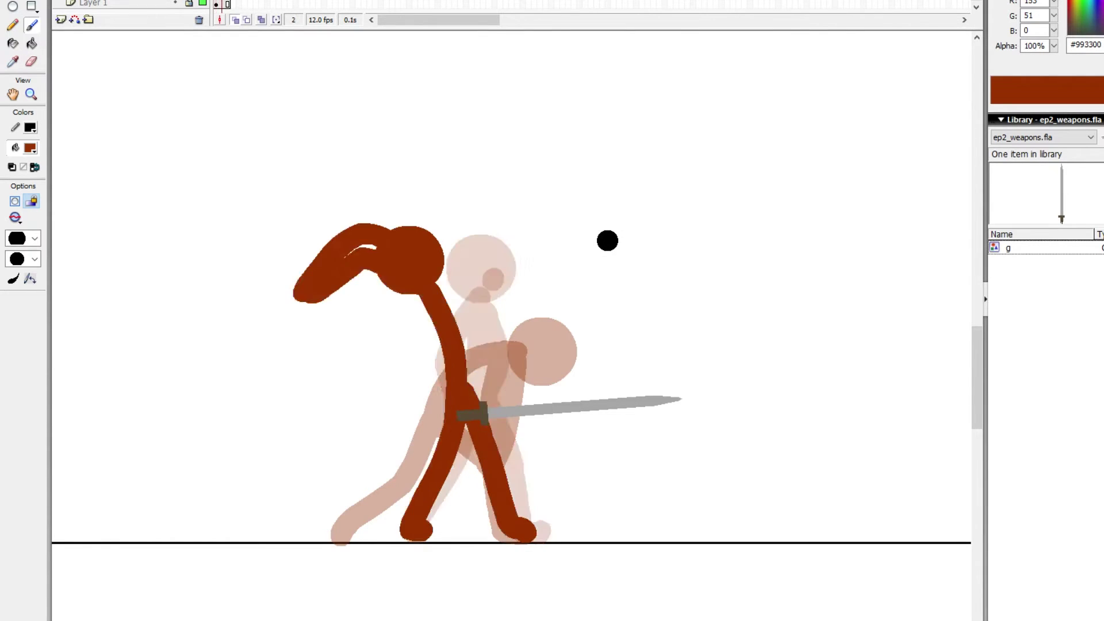
key("comma")
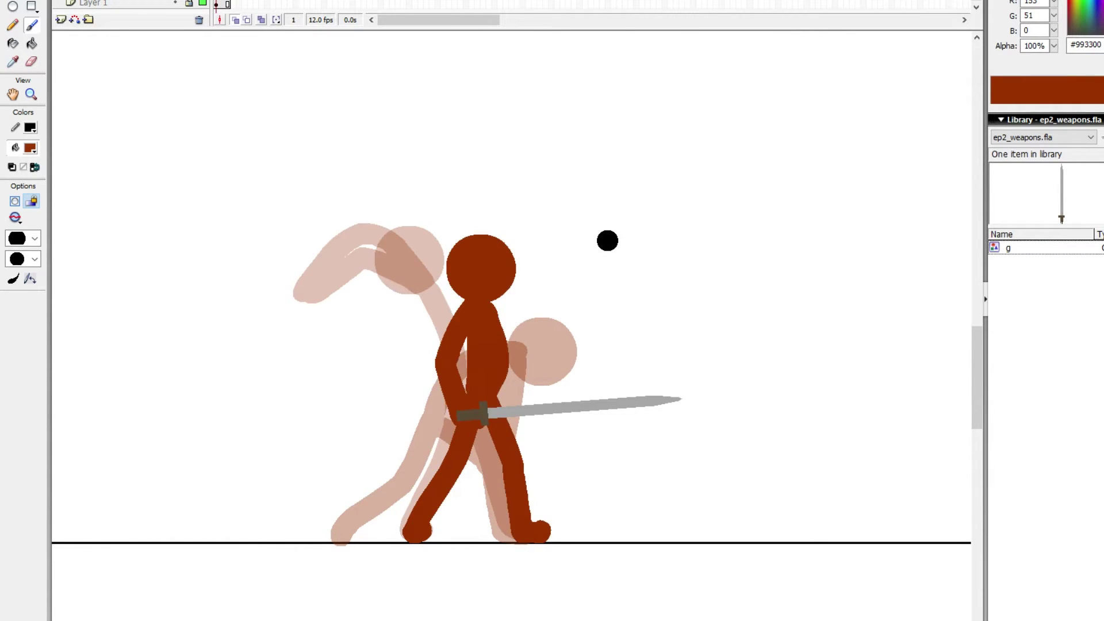
key("period")
key("period")
key("comma")
key("comma")
key("period")
key("period")
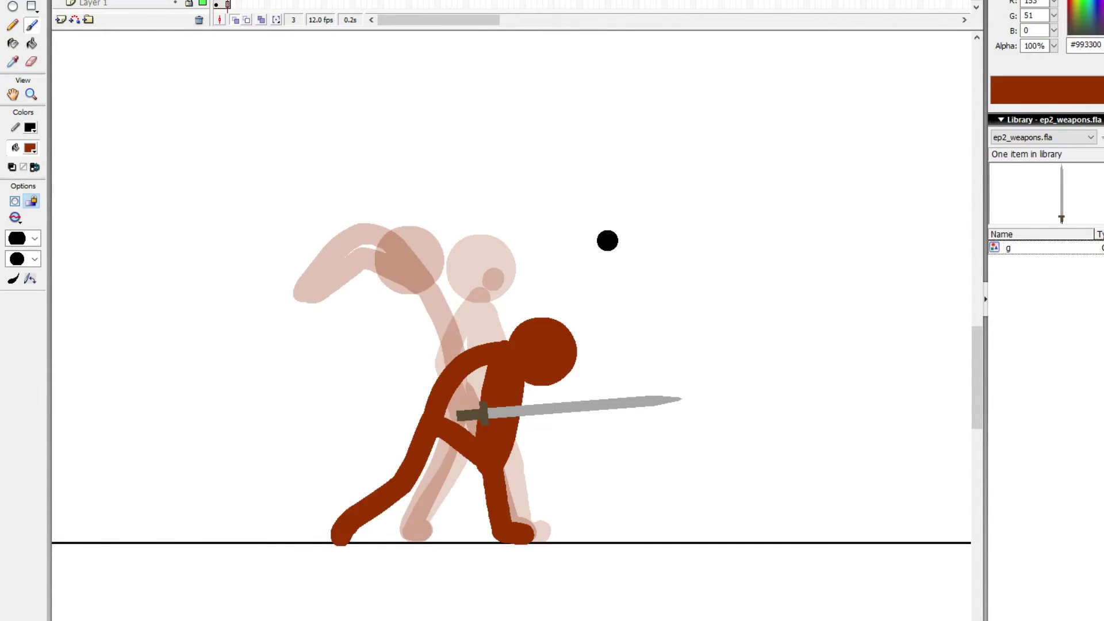
Step: Move the sword on frame 2 into the raised hands behind the head and rotate it so the blade points down
key("comma")
key("v")
left_click(612, 404)
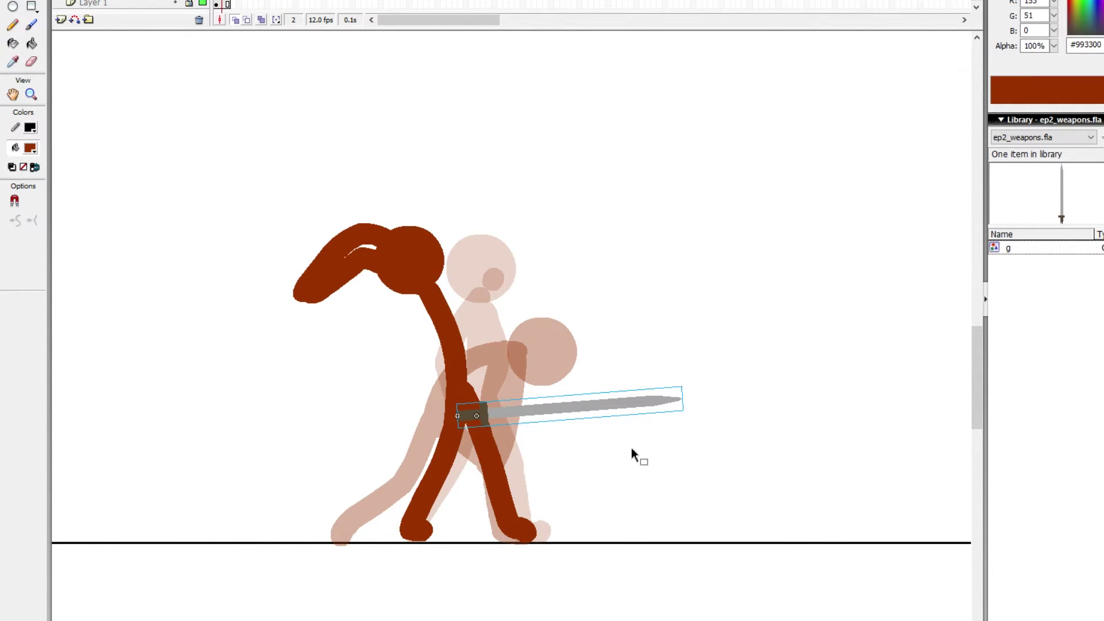
left_click(632, 453)
key("period")
key("comma")
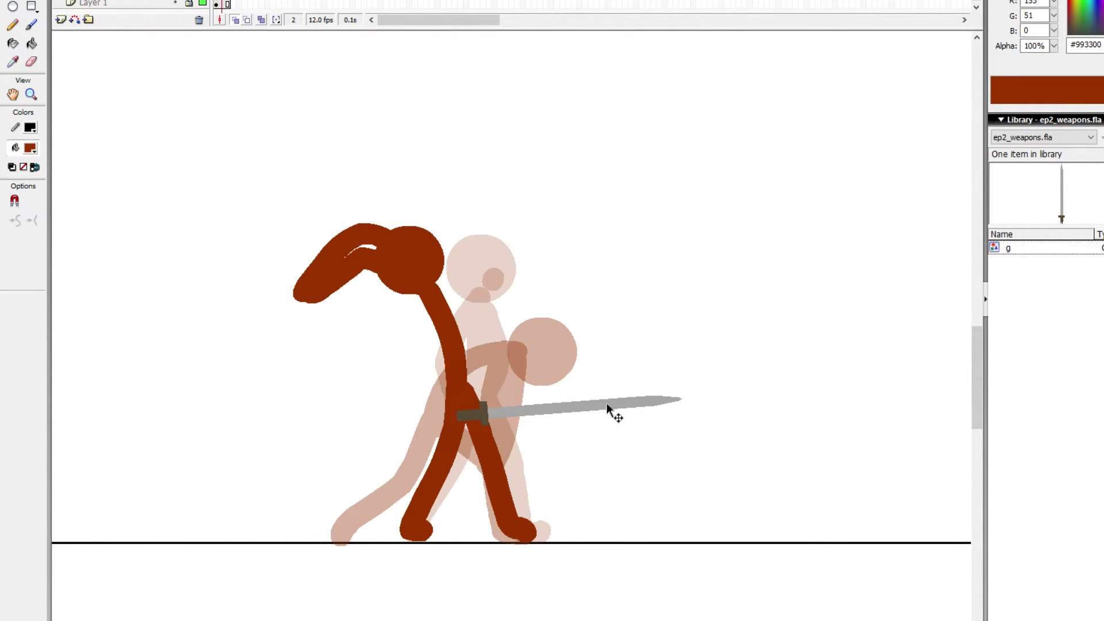
left_click_drag(608, 405, 440, 283)
key("q")
left_click_drag(520, 257, 316, 463)
left_click(400, 387)
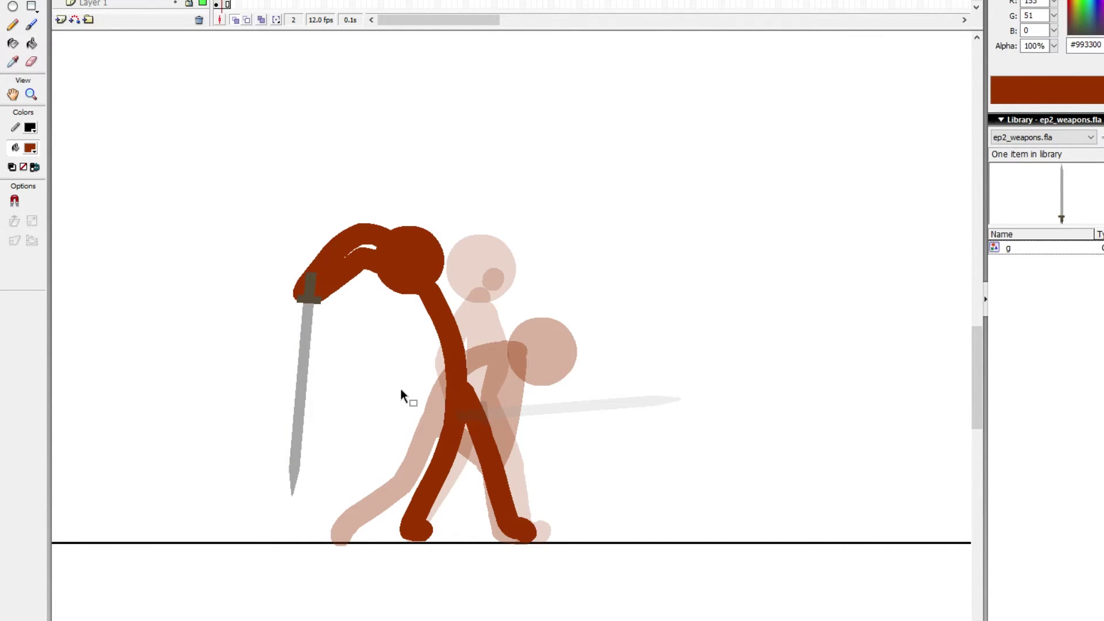
Step: Move the sword on frame 3 into the lowered hands and rotate it so the blade points forward and slightly down
key("period")
left_click(310, 296)
left_click_drag(299, 256, 217, 372)
key("v")
left_click_drag(396, 289, 540, 305)
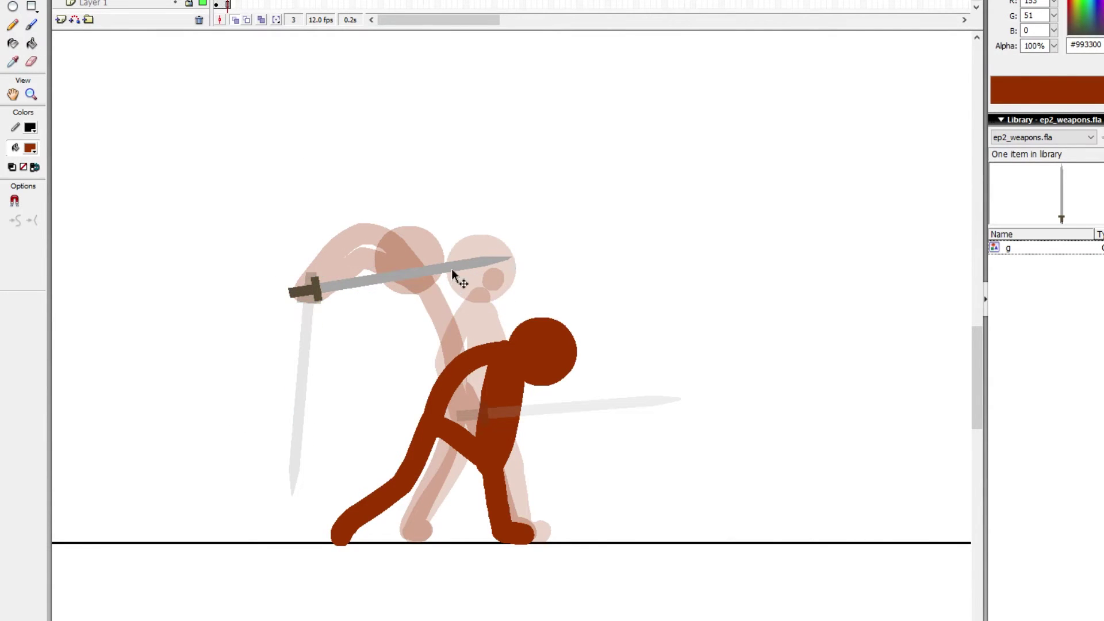
left_click_drag(451, 278, 649, 445)
key("q")
left_click_drag(721, 424, 719, 482)
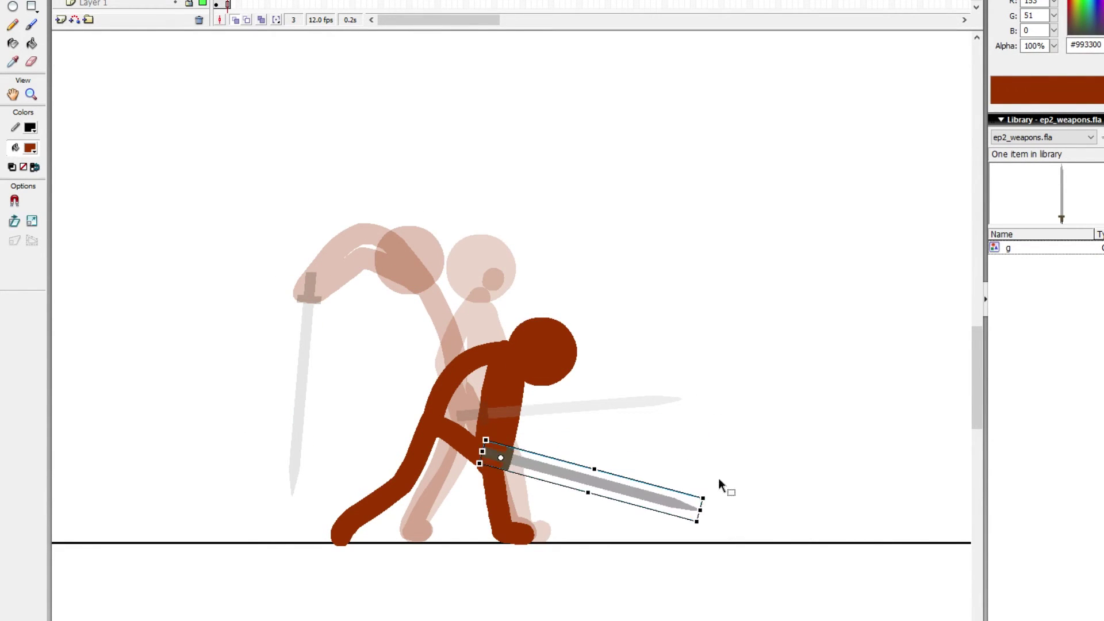
left_click(664, 496)
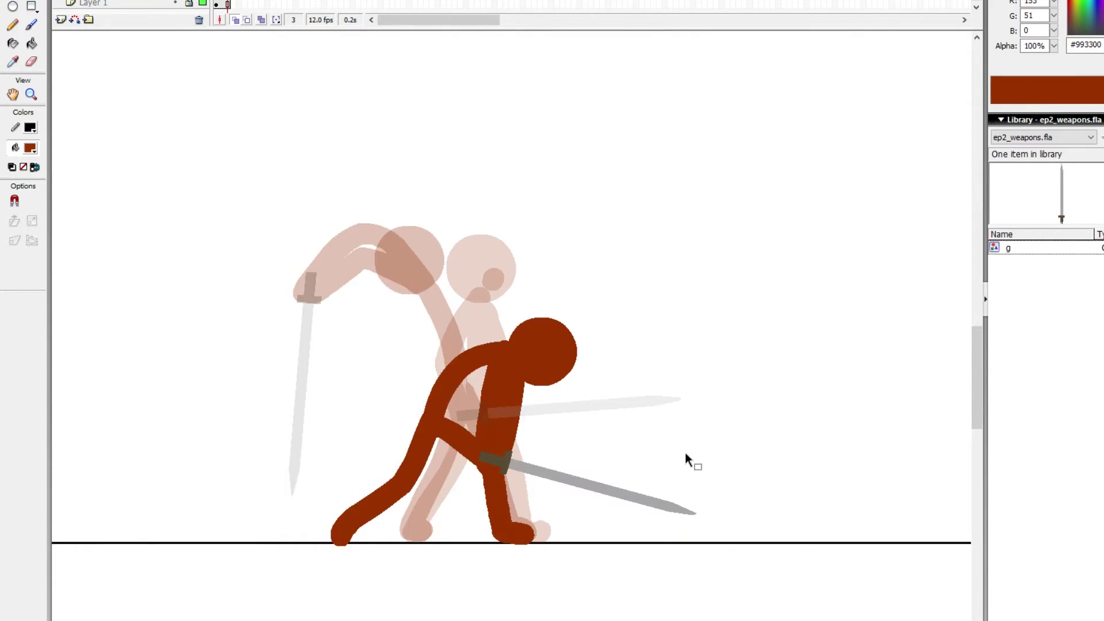
key("comma")
key("comma")
left_click(491, 280)
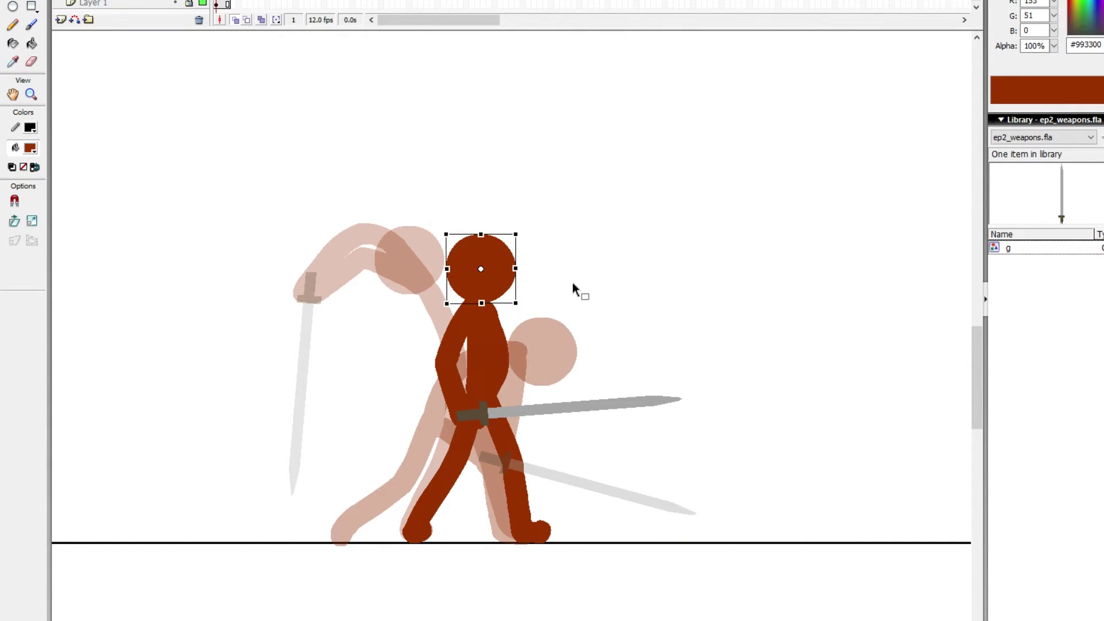
left_click(572, 287)
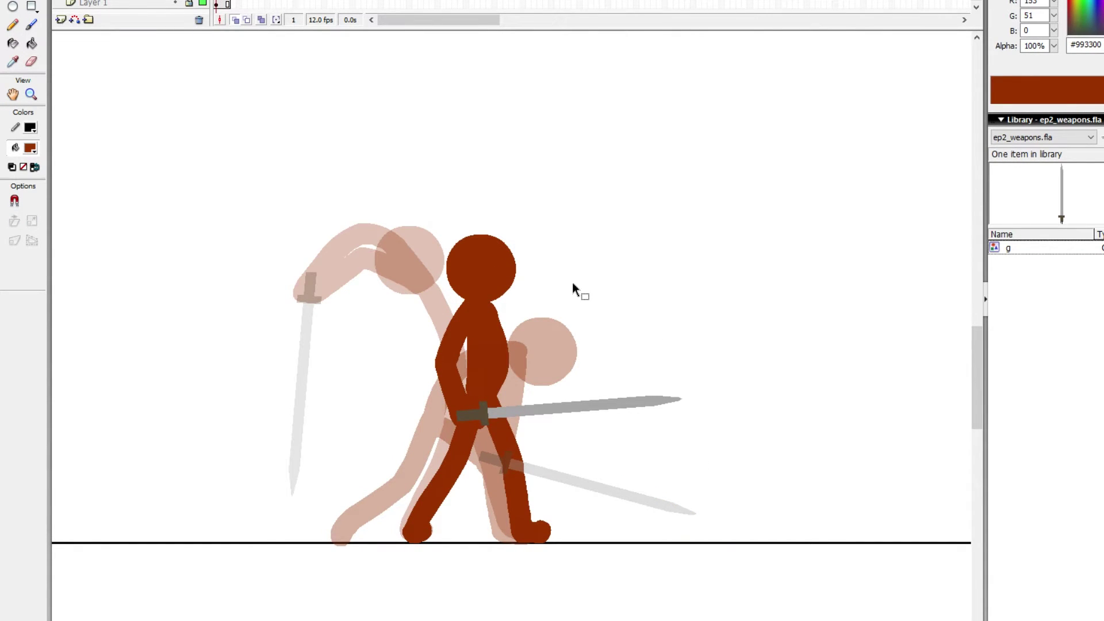
key("b")
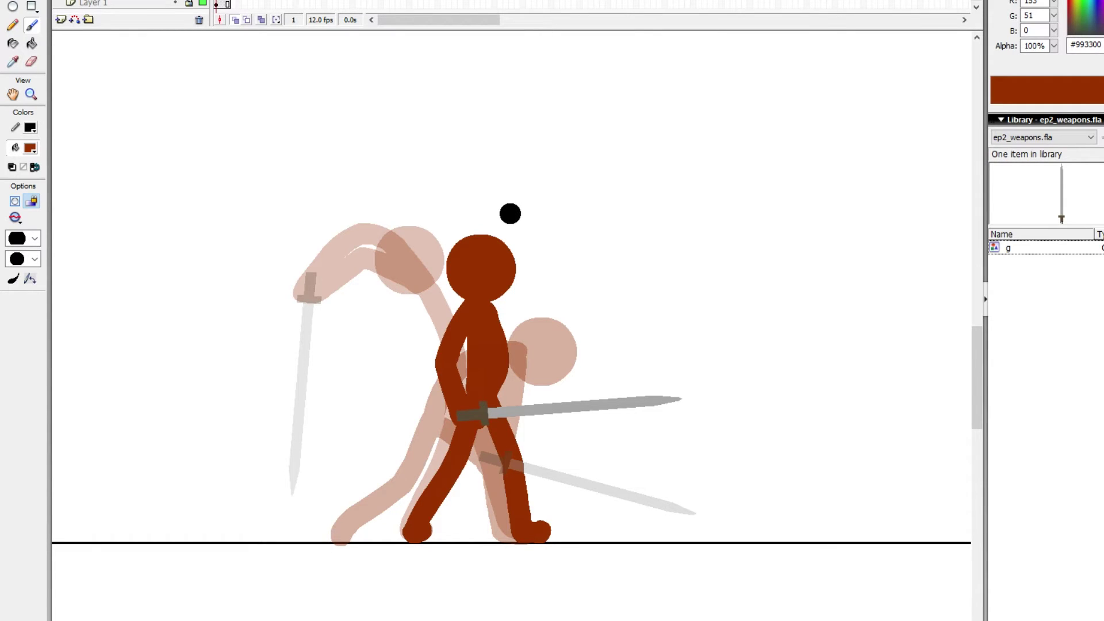
left_click_drag(510, 214, 542, 192)
key("ctrl+z")
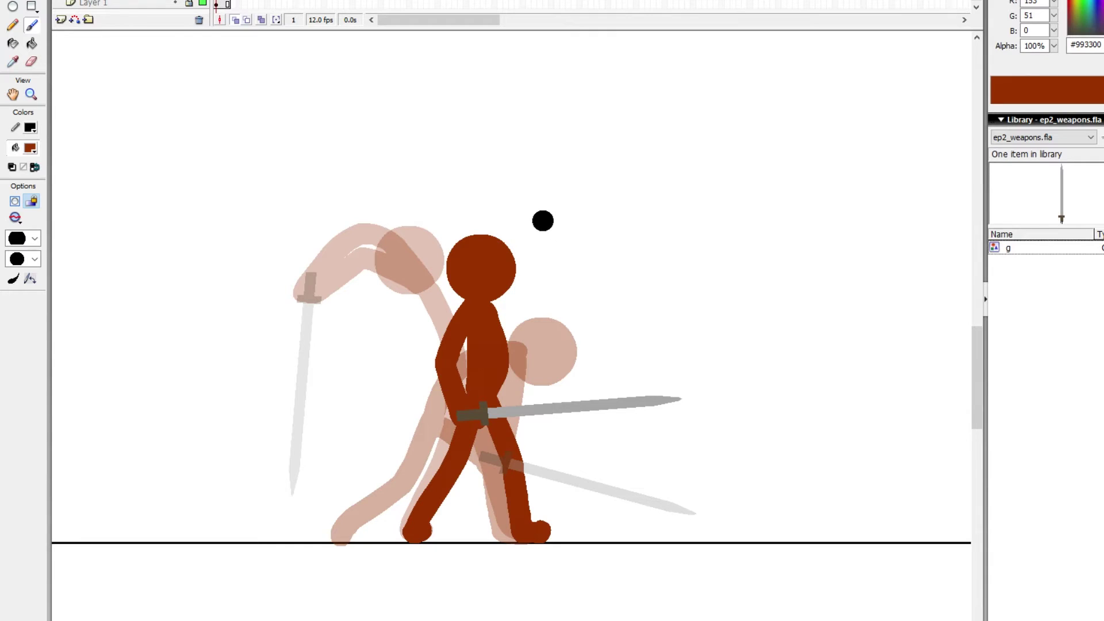
mouse_move(554, 228)
left_mouse_down()
mouse_move(406, 192)
mouse_move(441, 167)
left_mouse_up()
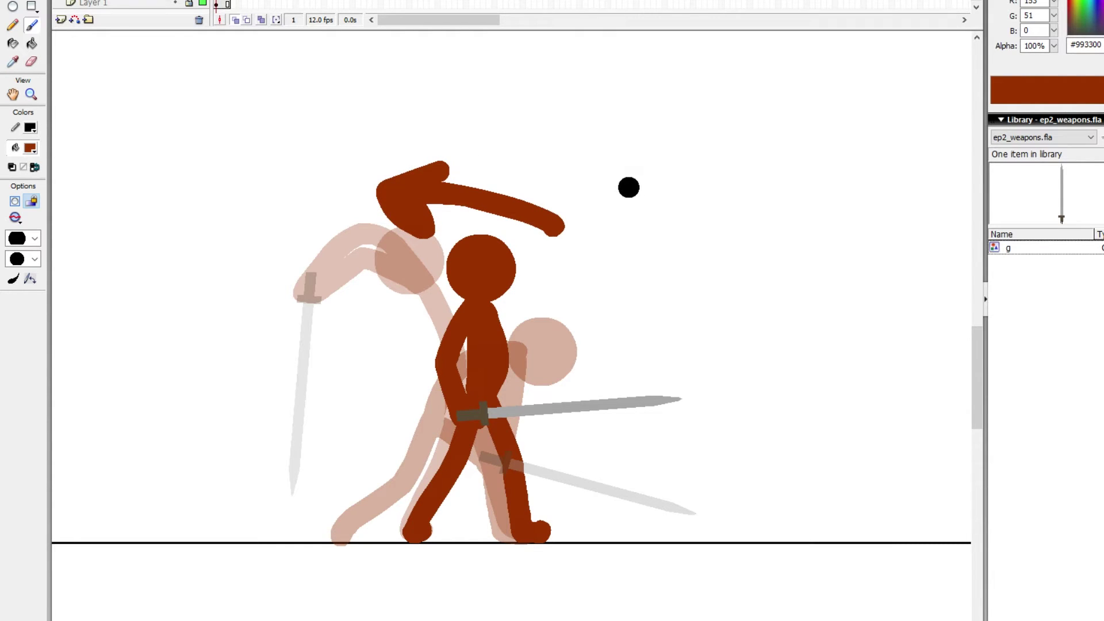
key("ctrl+z")
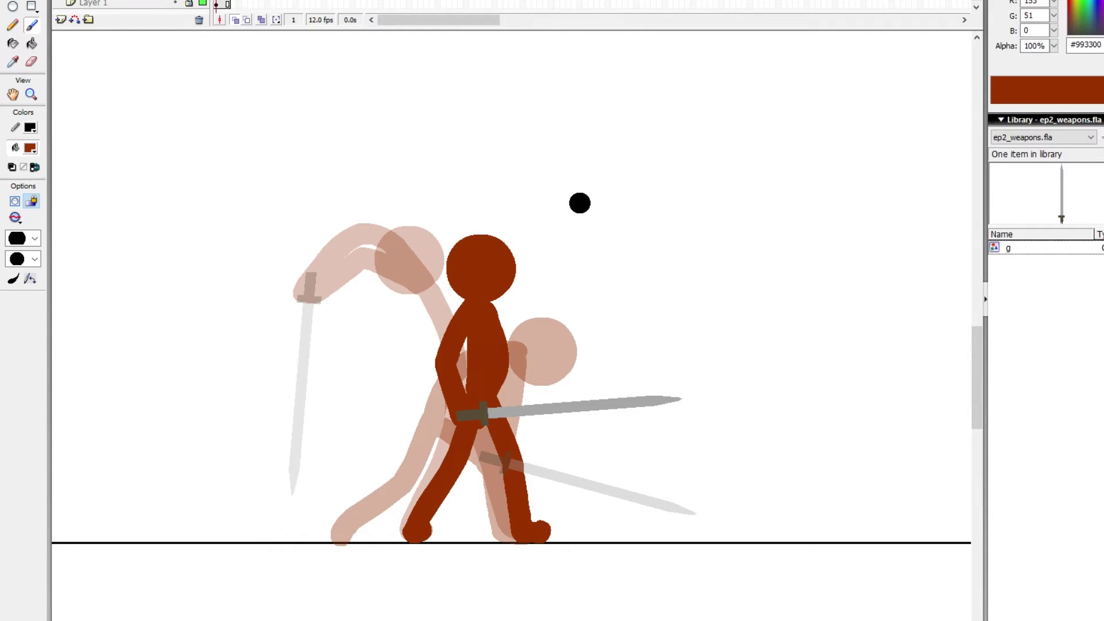
mouse_move(586, 206)
left_mouse_down()
mouse_move(582, 182)
mouse_move(528, 190)
left_mouse_up()
key("ctrl+z")
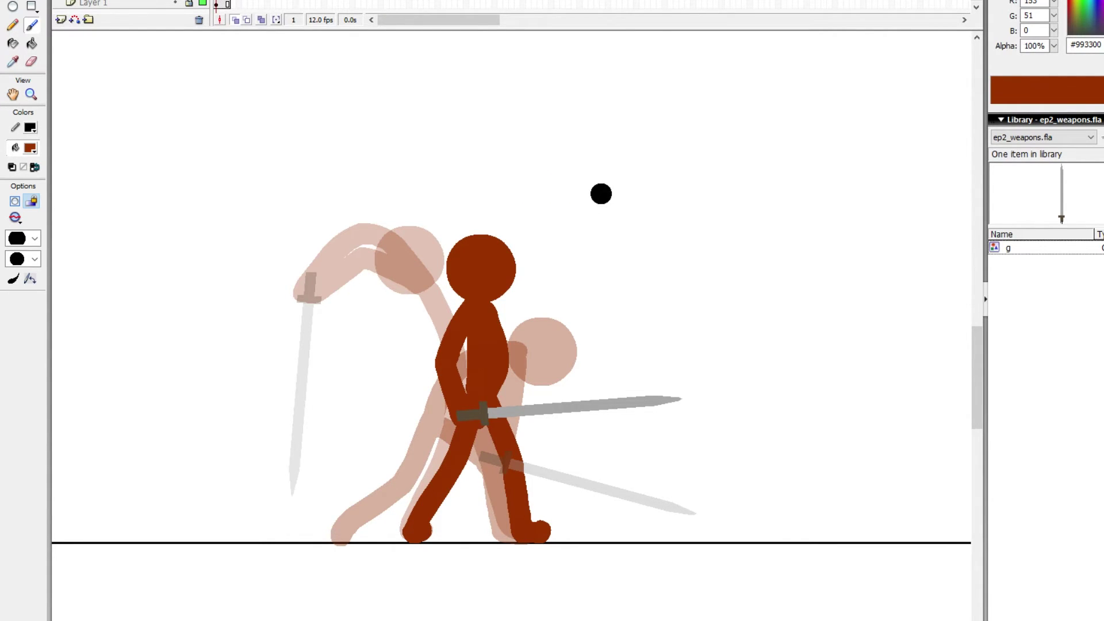
mouse_move(600, 227)
left_mouse_down()
mouse_move(597, 170)
mouse_move(540, 179)
mouse_move(577, 161)
mouse_move(545, 187)
mouse_move(534, 144)
mouse_move(602, 123)
mouse_move(595, 87)
mouse_move(540, 96)
left_mouse_up()
key("ctrl+z")
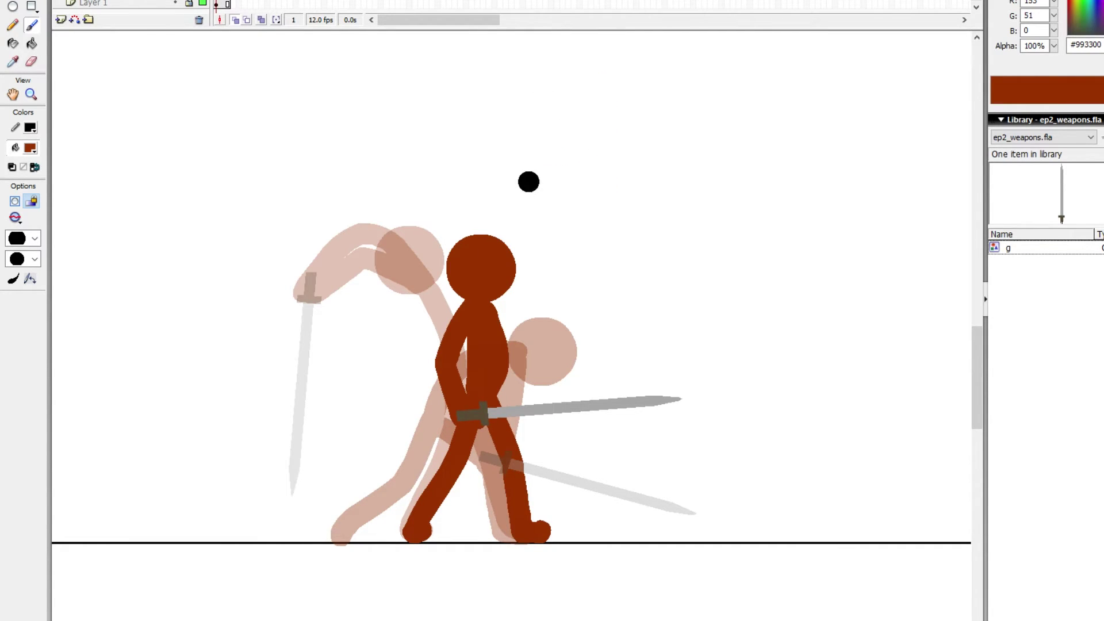
left_click_drag(527, 180, 563, 188)
key("ctrl+z")
key("v")
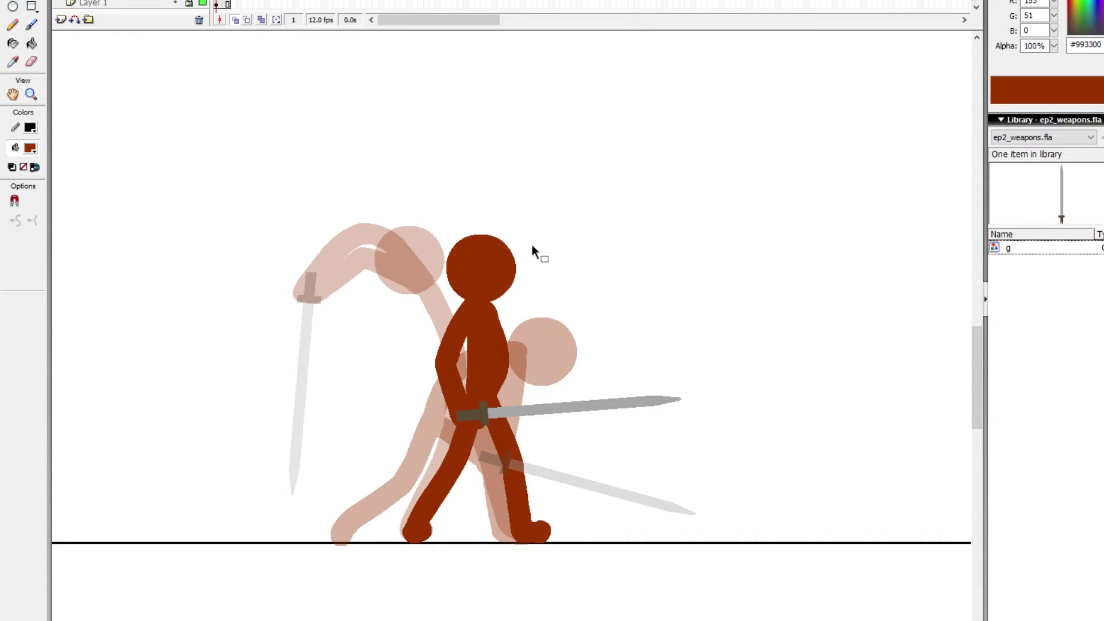
Step: Play the swing, insert a blank keyframe at frame 2 before the raised pose, and paste the head slightly forward of frame 1's head
key("Return")
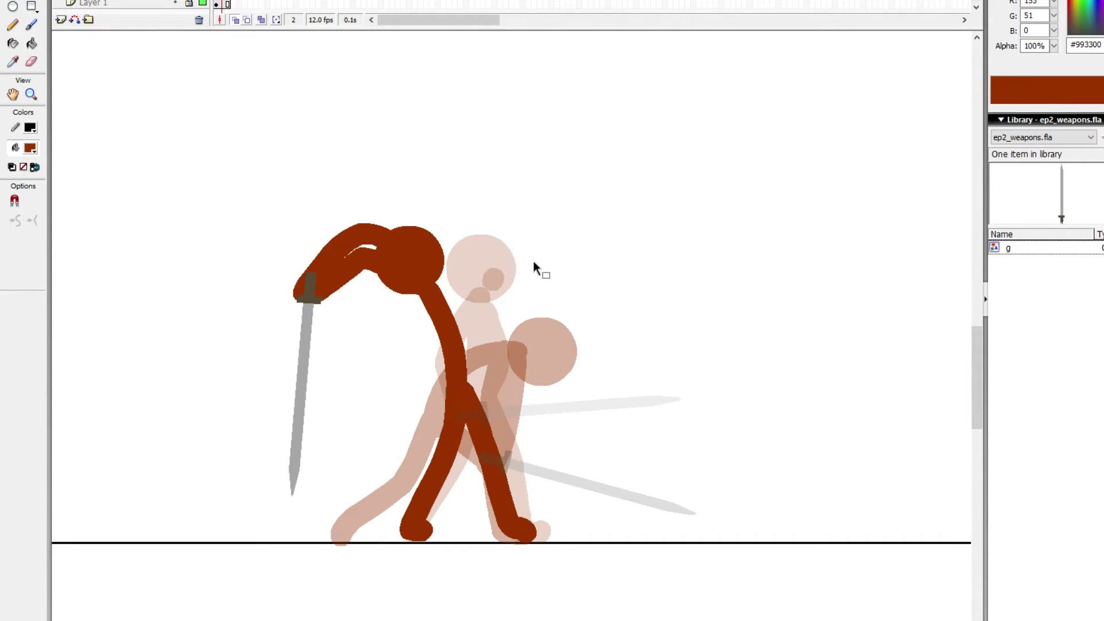
key("Return")
key("F5")
key("F7")
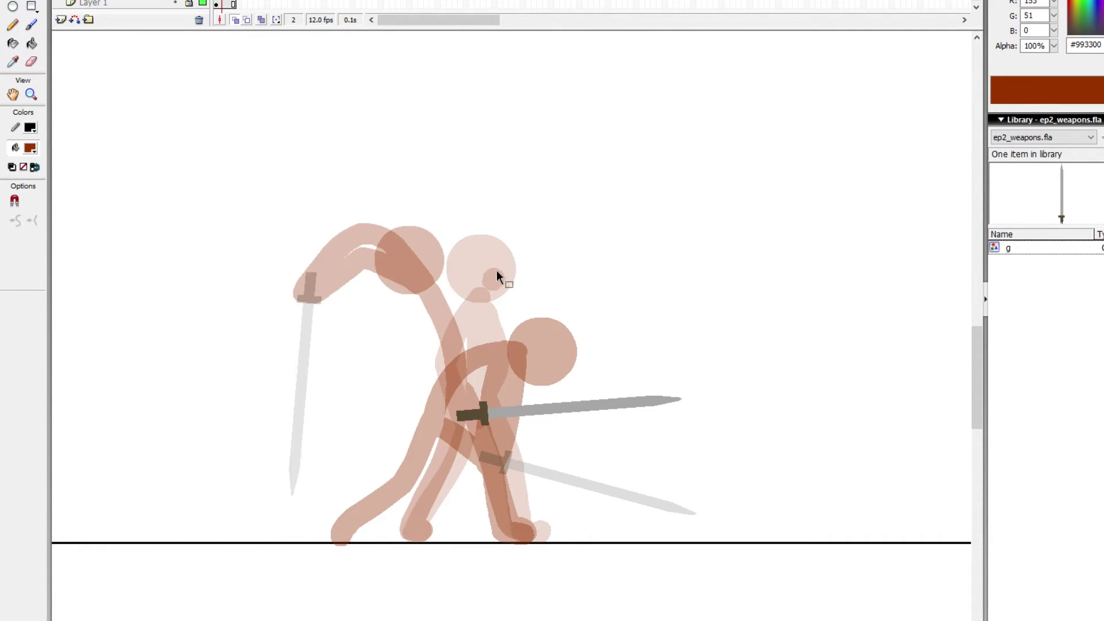
key("ctrl+v")
mouse_move(512, 341)
left_mouse_down()
mouse_move(496, 260)
mouse_move(481, 257)
left_mouse_up()
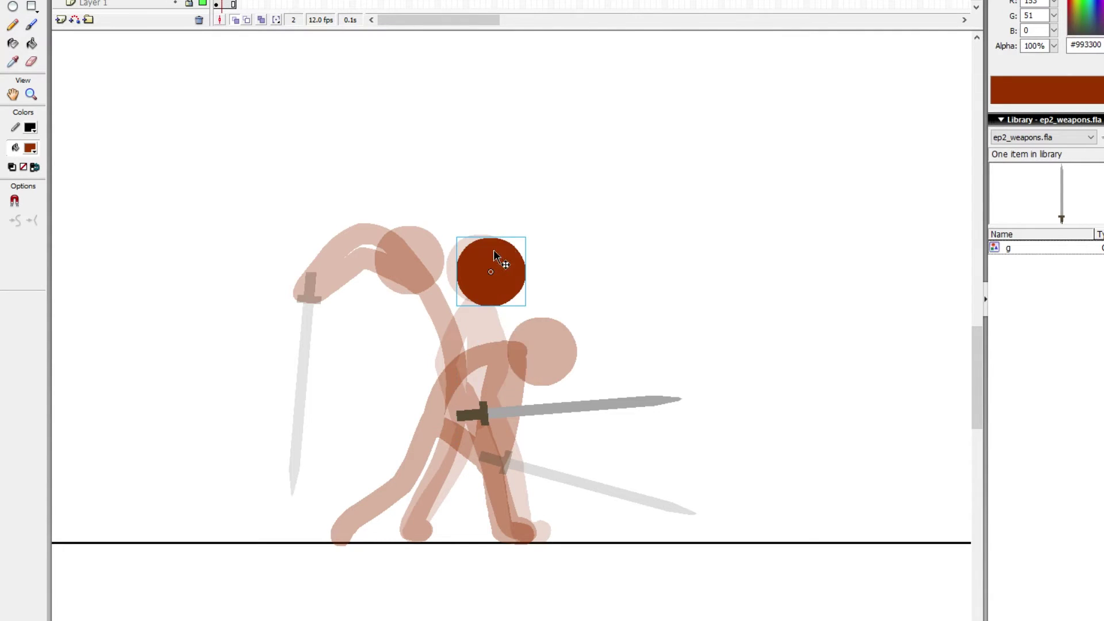
Step: Brush a nearly straight torso on the new frame 2 from the hips up to the head, comparing it with frame 1
key("b")
key("comma")
key("period")
key("comma")
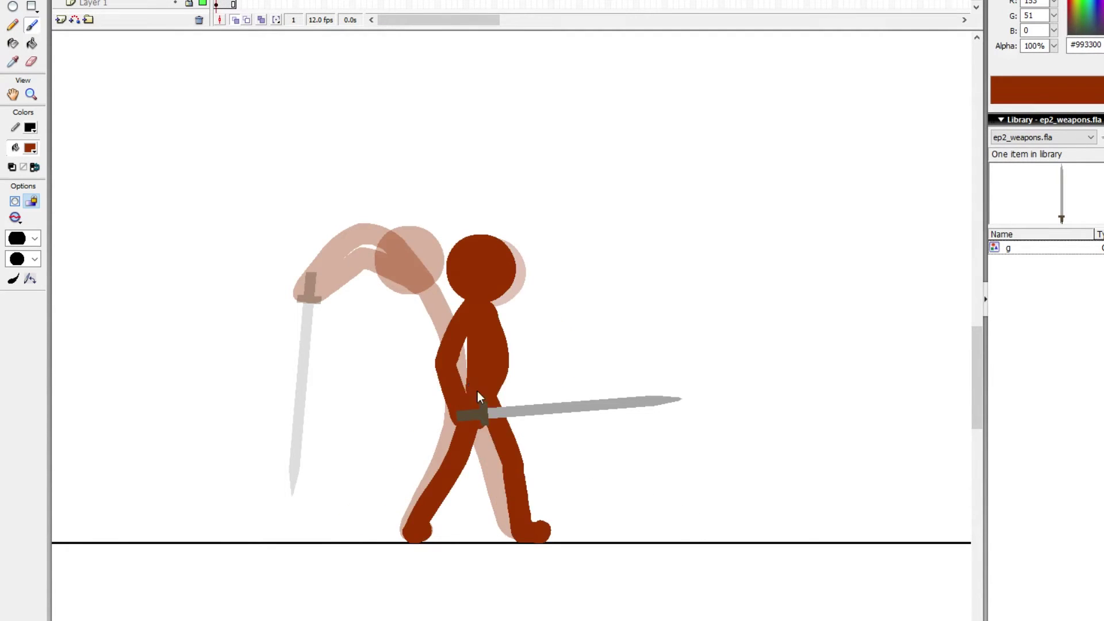
key("period")
left_click_drag(477, 399, 484, 295)
key("comma")
key("period")
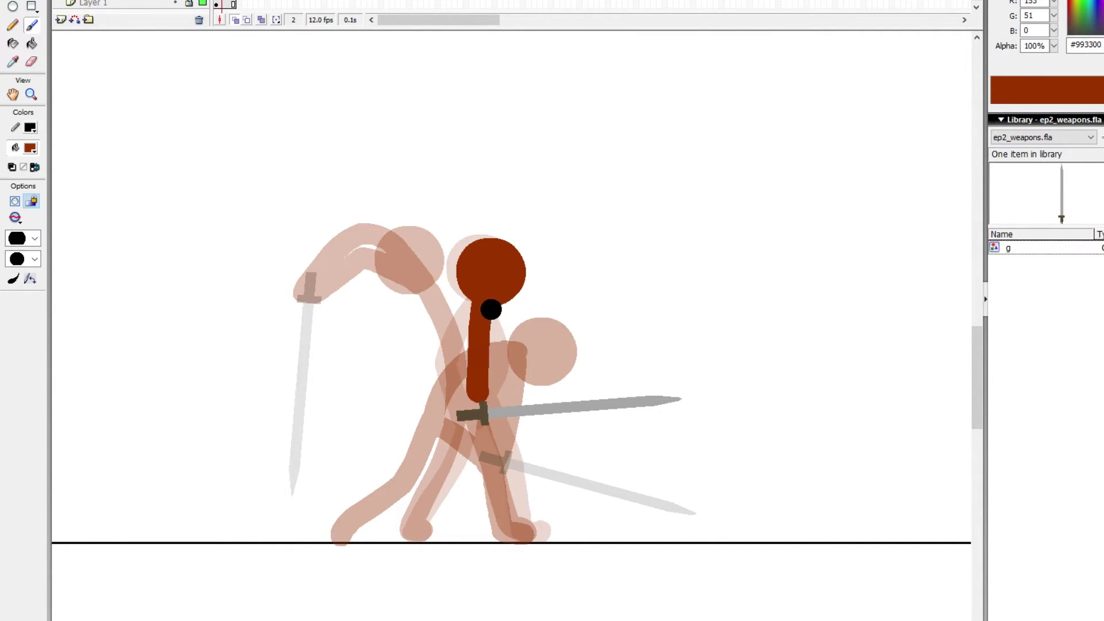
Step: Brush frame 2's front leg with the knee bent slightly forward and the foot planted where frame 1's is
key("comma")
key("period")
mouse_move(483, 396)
left_mouse_down()
mouse_move(517, 463)
mouse_move(513, 447)
mouse_move(518, 533)
left_mouse_up()
key("comma")
key("period")
key("comma")
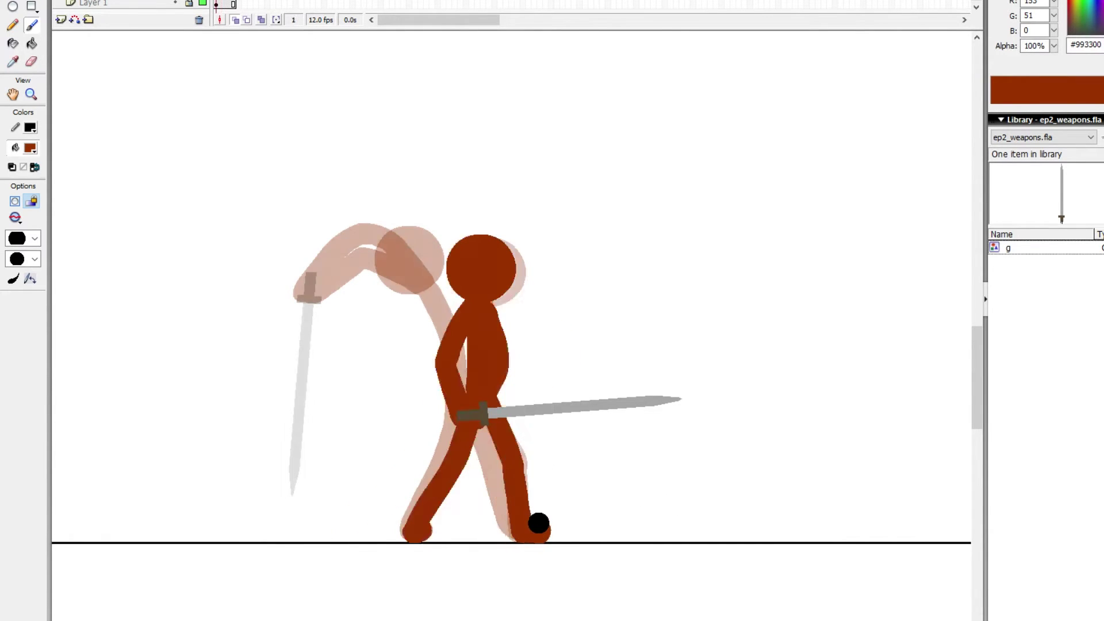
key("period")
key("comma")
key("period")
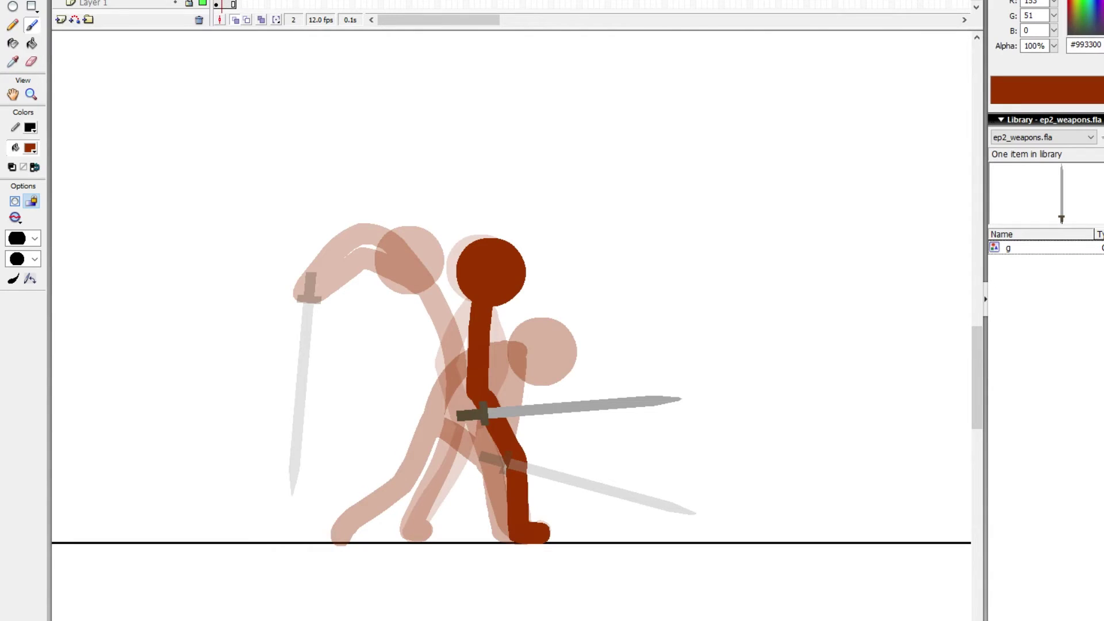
Step: Brush frame 2's back leg from the hips to the rear foot with a slightly bent knee, checking it against frame 1
key("comma")
key("period")
key("comma")
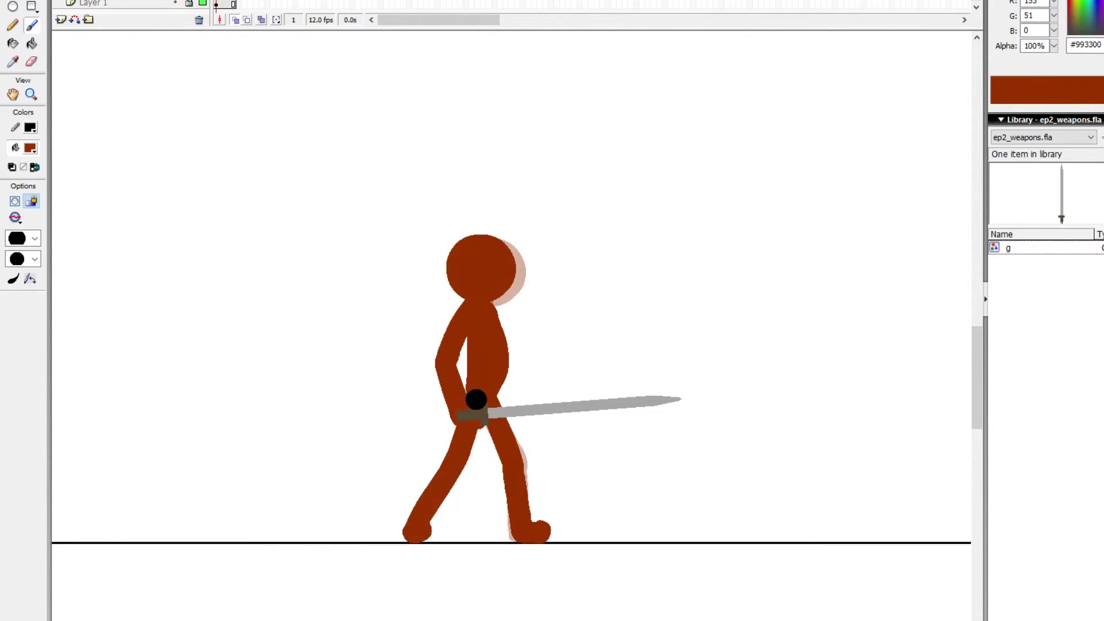
key("period")
mouse_move(476, 396)
left_mouse_down()
mouse_move(461, 472)
mouse_move(418, 518)
left_mouse_up()
key("comma")
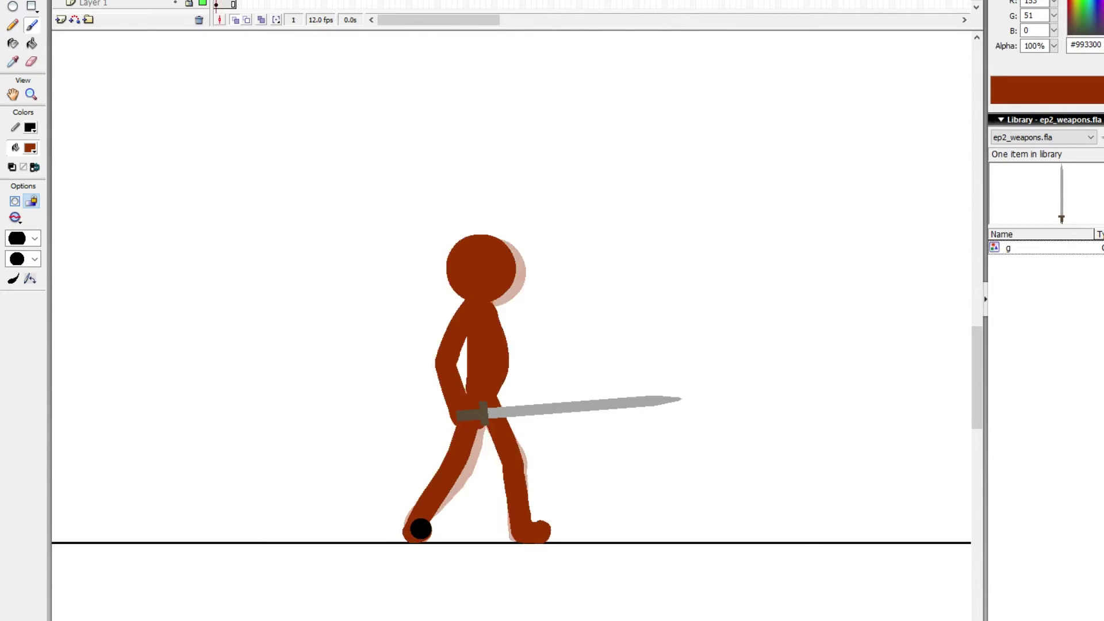
key("period")
key("comma")
key("period")
key("comma")
key("period")
key("comma")
key("period")
key("comma")
key("period")
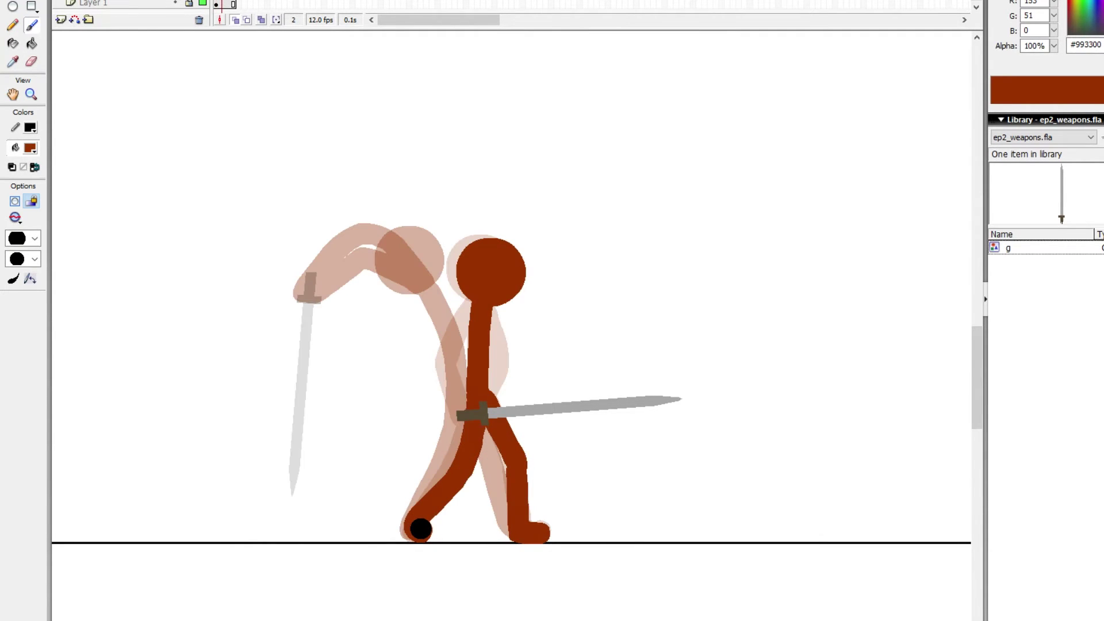
Step: Insert a blank keyframe at frame 3 and paste the head slightly behind and above frame 2's head
key("F7")
key("ctrl+v")
key("v")
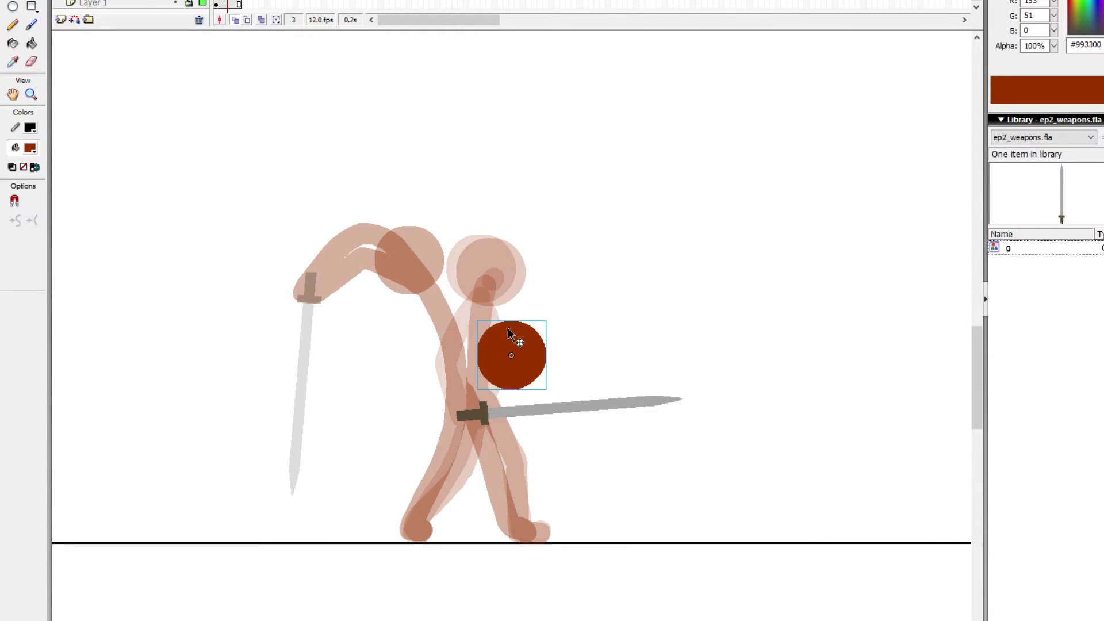
mouse_move(473, 243)
left_mouse_down()
mouse_move(508, 259)
mouse_move(492, 262)
left_mouse_up()
key("b")
key("v")
left_click(536, 236)
key("b")
mouse_move(523, 225)
left_mouse_down()
mouse_move(416, 193)
mouse_move(459, 171)
left_mouse_up()
key("ctrl+z")
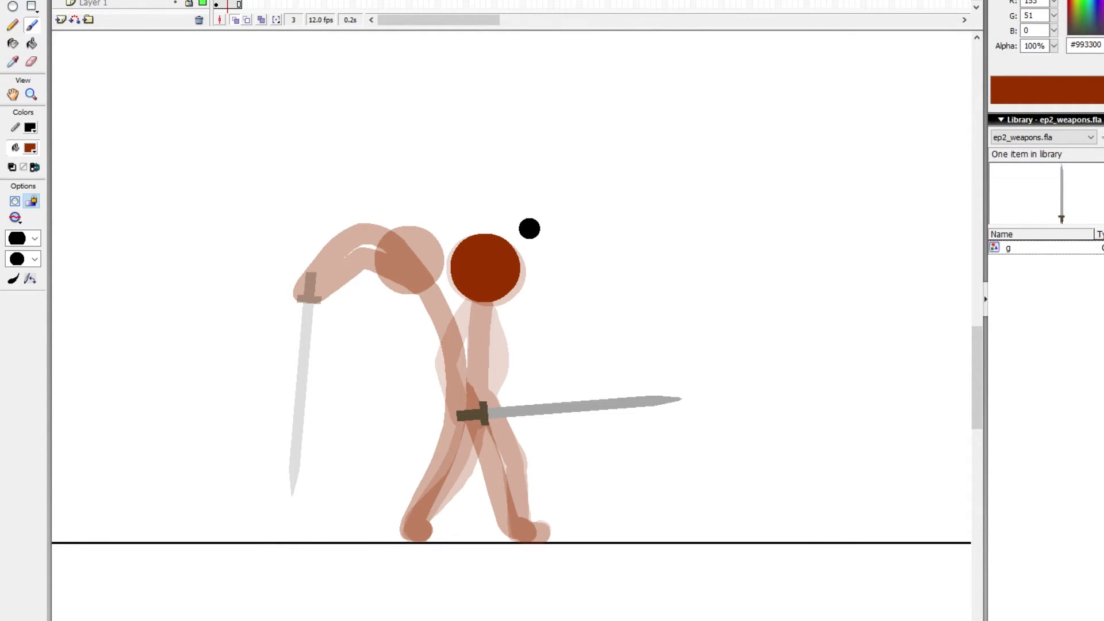
key("v")
left_click(499, 265)
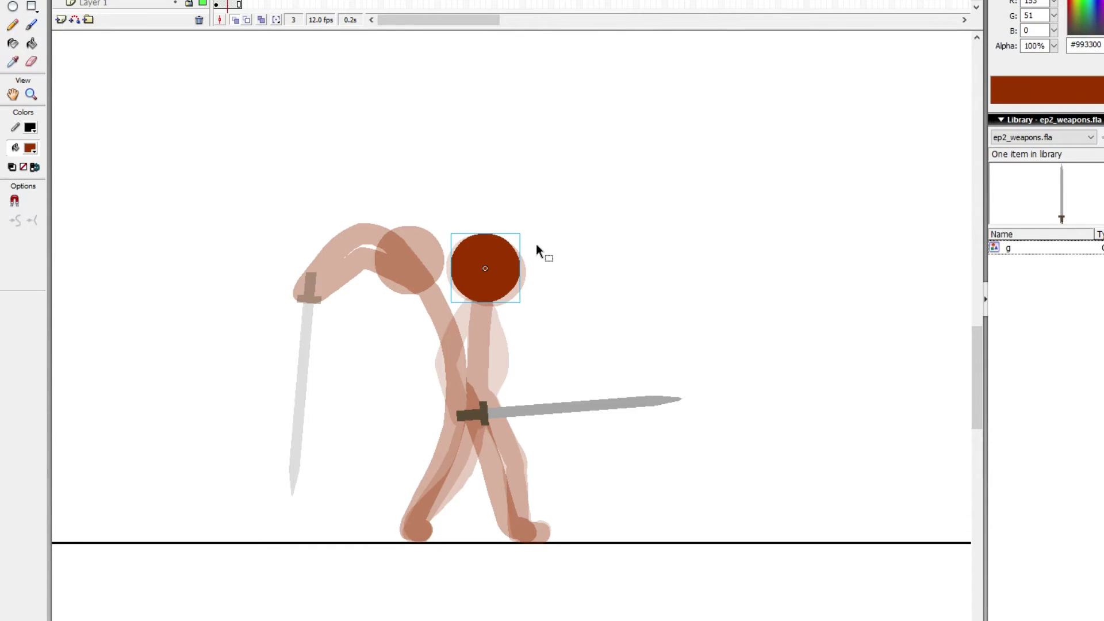
Step: Add keyframes 4 to 6, moving the head progressively farther back toward the raised pose's head
left_click(536, 245)
key("F6")
left_click_drag(502, 253, 429, 260)
left_click(511, 245)
key("F6")
left_click(487, 233)
key("F6")
left_click(499, 222)
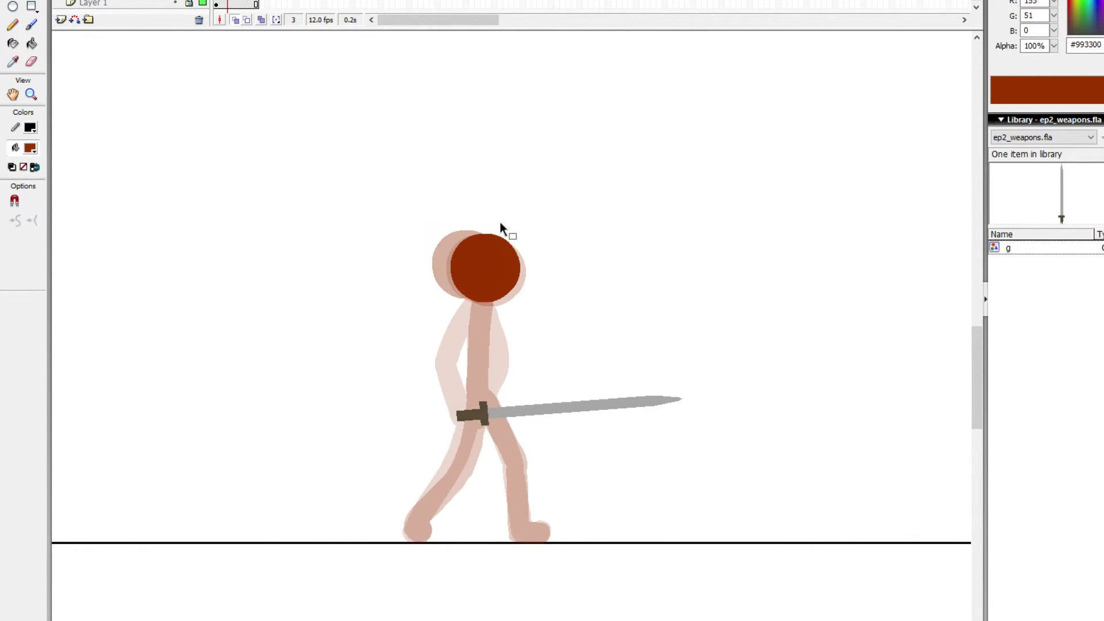
Step: Step through frames 3 to 6 to examine the spacing of the heads between poses
key(".")
key(".")
key(".")
key(".")
key("b")
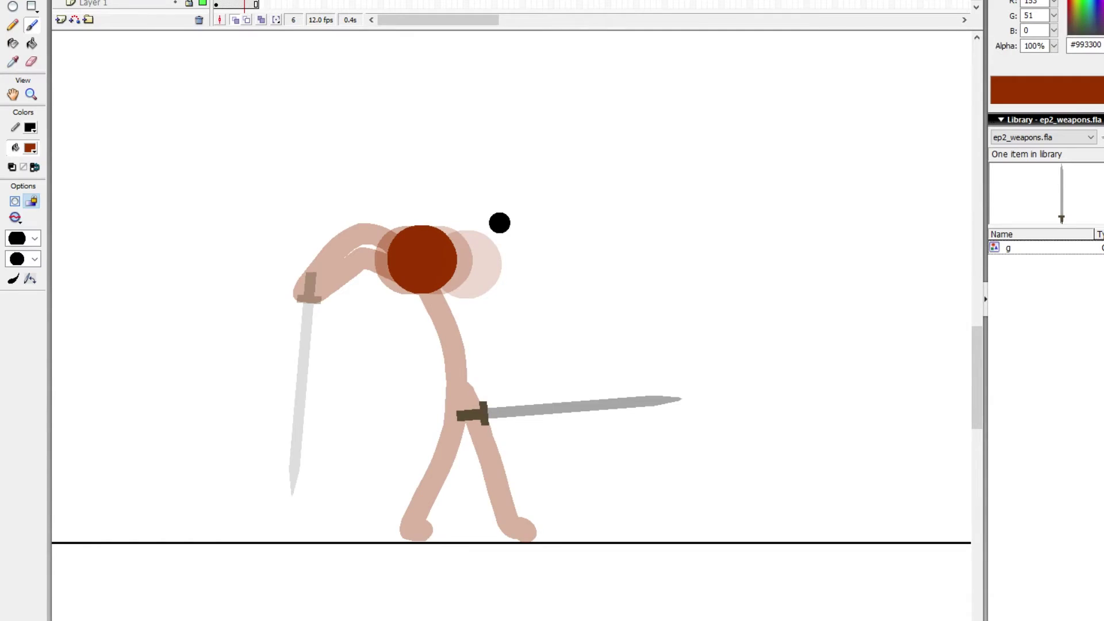
key("comma")
key("comma")
key("comma")
key("period")
key("period")
key("comma")
mouse_move(565, 248)
left_mouse_down()
mouse_move(534, 237)
mouse_move(347, 238)
left_mouse_up()
key("ctrl+z")
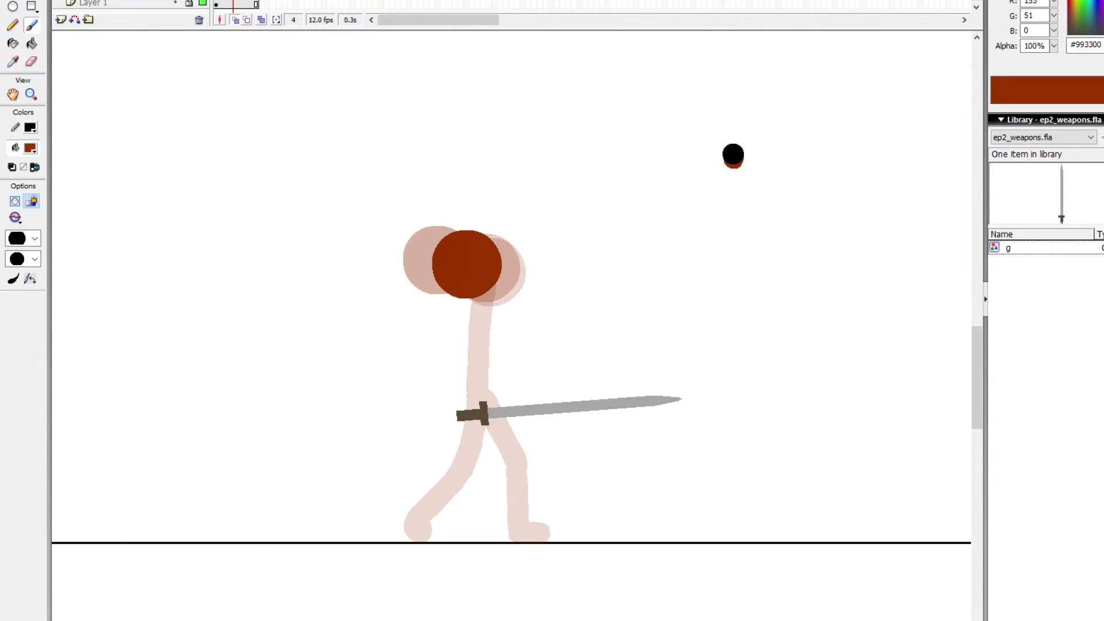
left_click(703, 155)
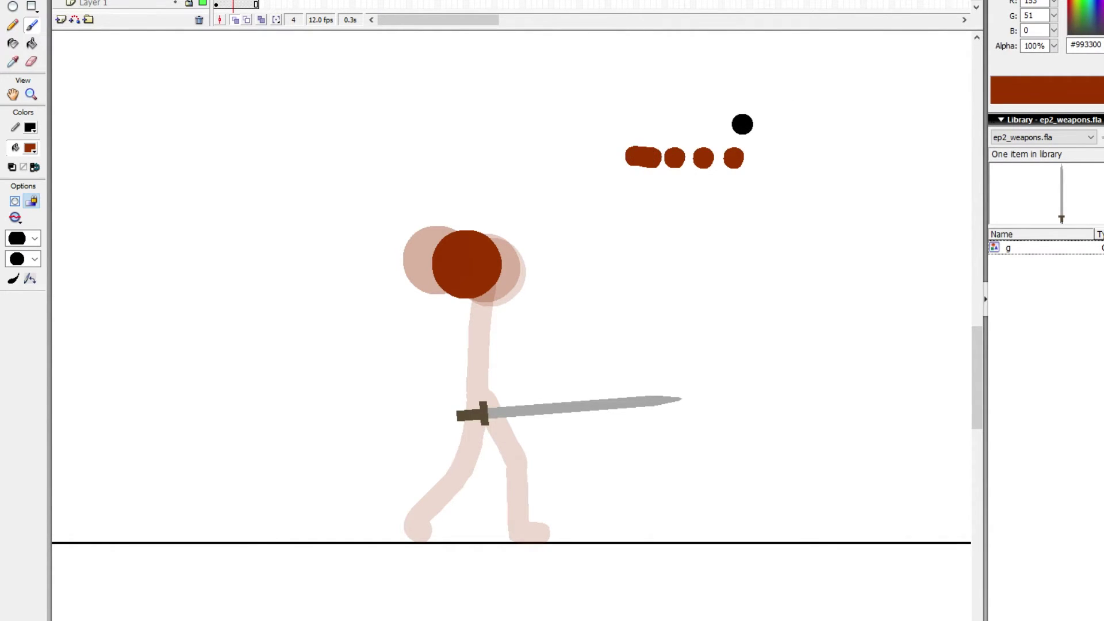
mouse_move(746, 124)
left_mouse_down()
mouse_move(622, 118)
mouse_move(651, 82)
left_mouse_up()
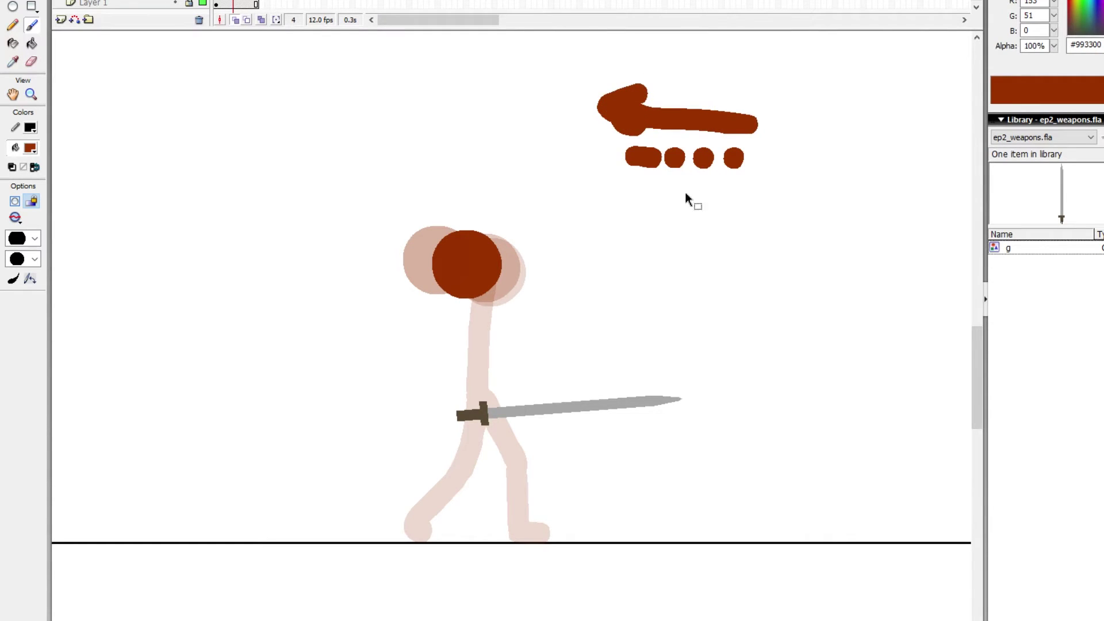
key("ctrl+z")
left_click(626, 207)
left_click(659, 207)
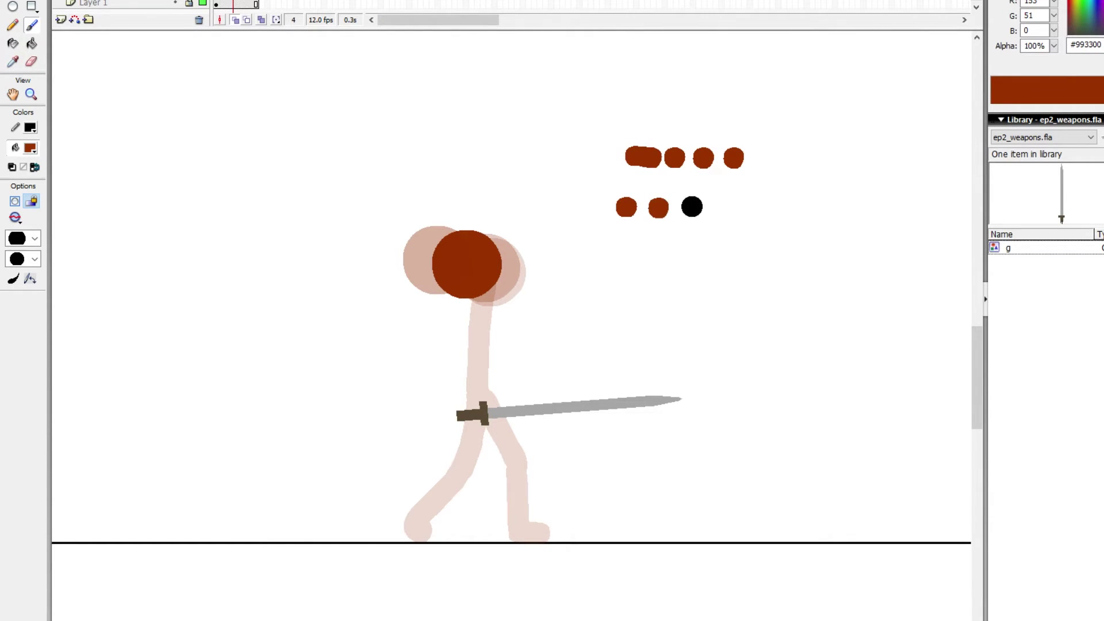
left_click(691, 207)
left_click(727, 204)
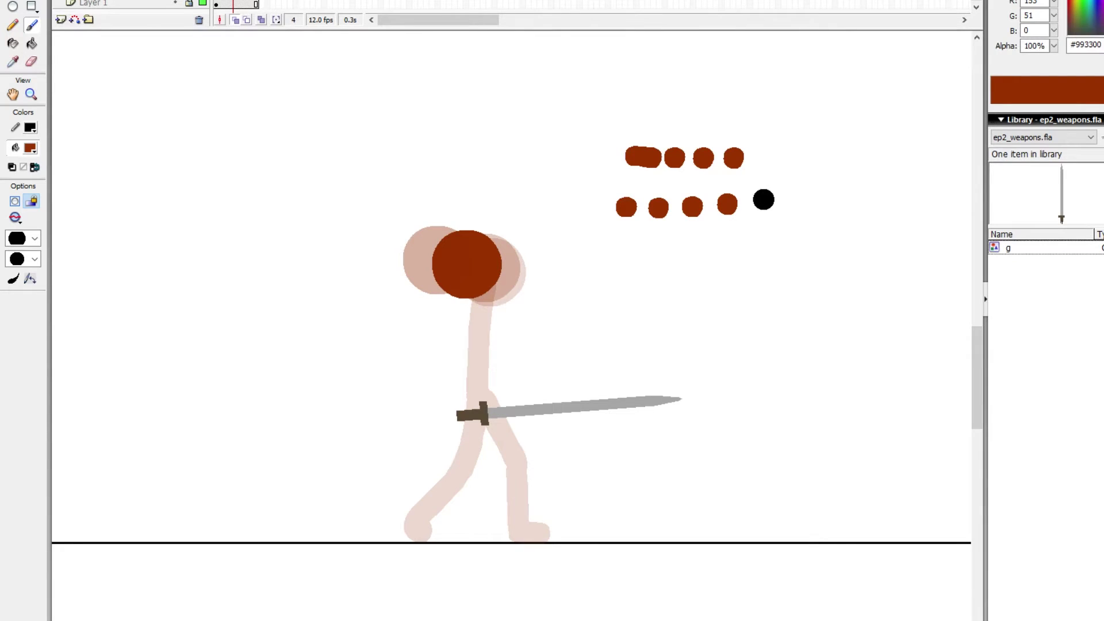
left_click(763, 200)
mouse_move(572, 241)
left_mouse_down()
mouse_move(848, 207)
mouse_move(837, 212)
left_mouse_up()
key("ctrl+z")
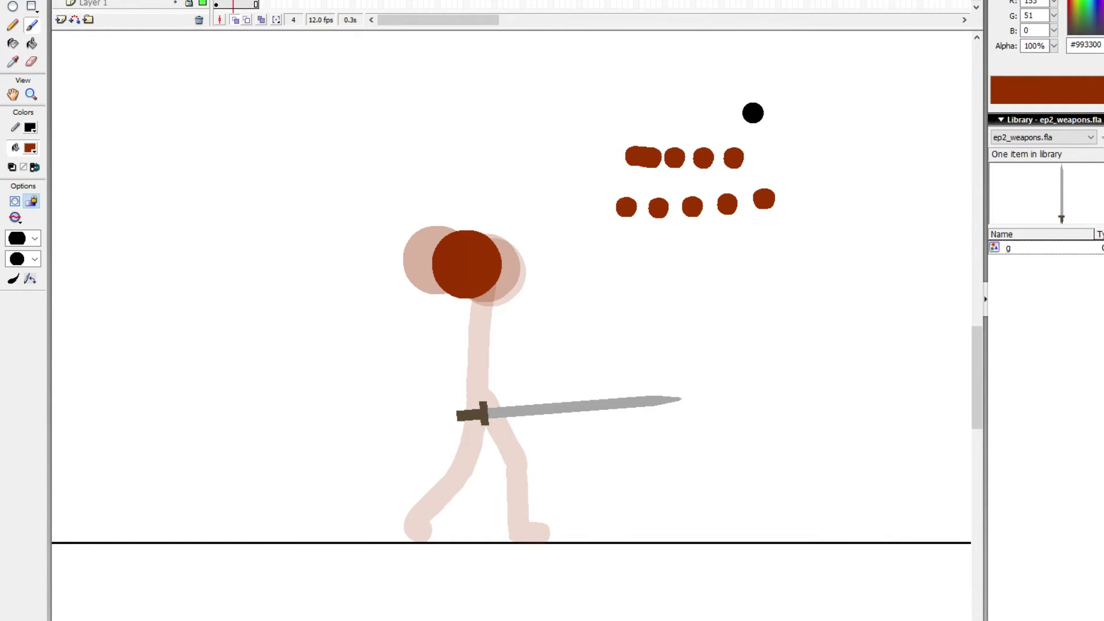
mouse_move(745, 133)
left_mouse_down()
mouse_move(628, 116)
mouse_move(638, 106)
left_mouse_up()
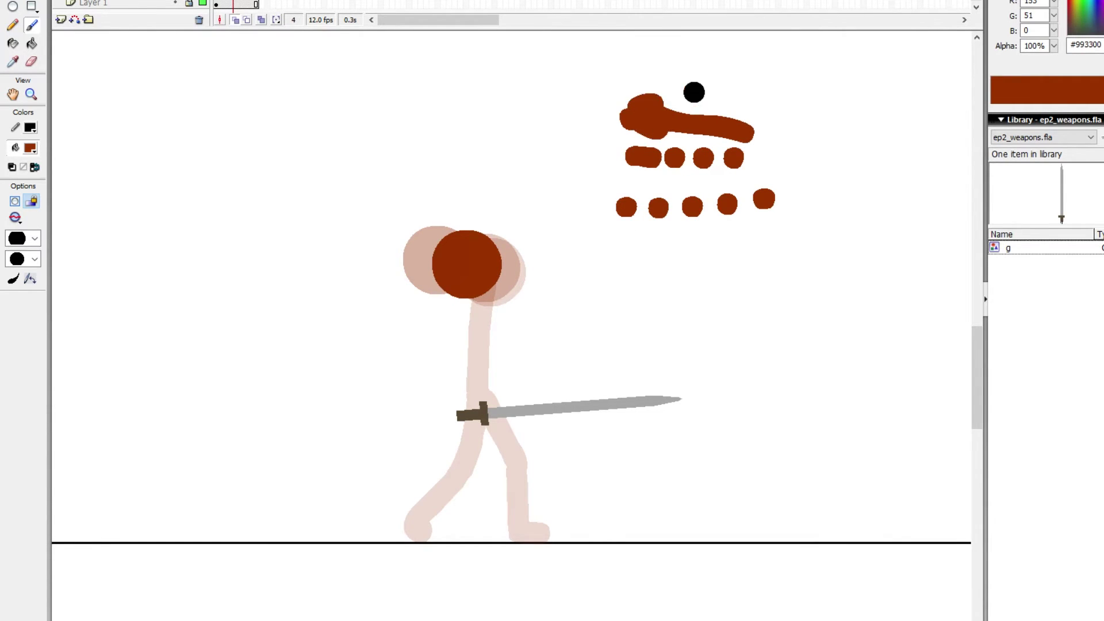
key("ctrl+z")
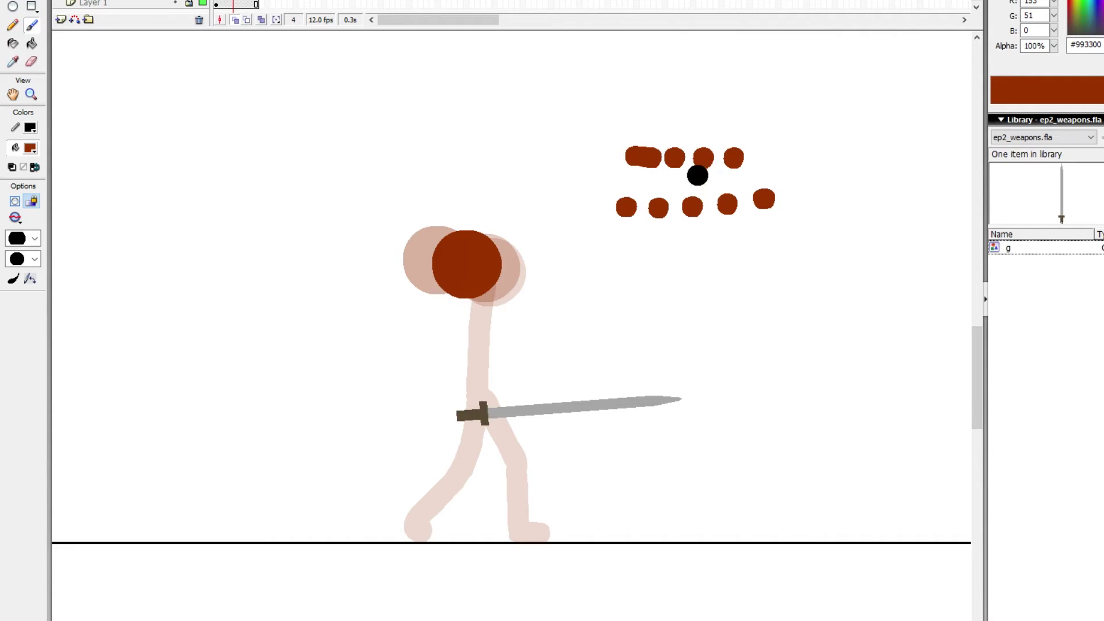
left_click_drag(726, 132, 649, 118)
key("ctrl+z")
key("ctrl+z")
key("ctrl+z")
key("ctrl+z")
key("ctrl+z")
key("ctrl+z")
key("ctrl+z")
key("ctrl+z")
key("ctrl+z")
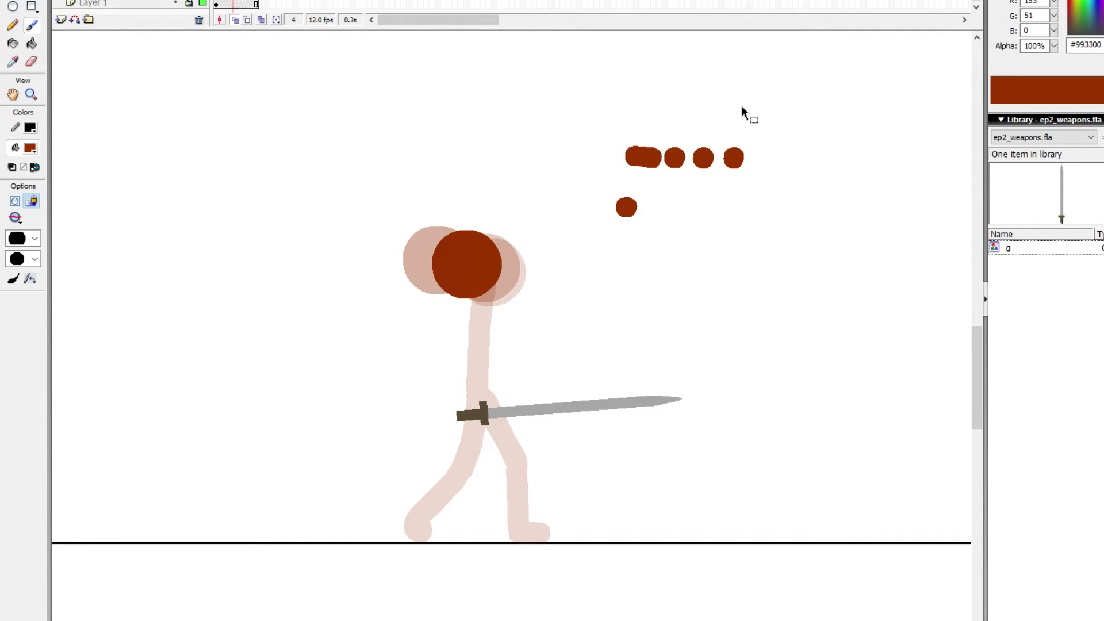
key("ctrl+z")
Step: Brush a slightly curved torso on frame 3 from the hips up to the head, comparing it with the neighbouring frames
key("comma")
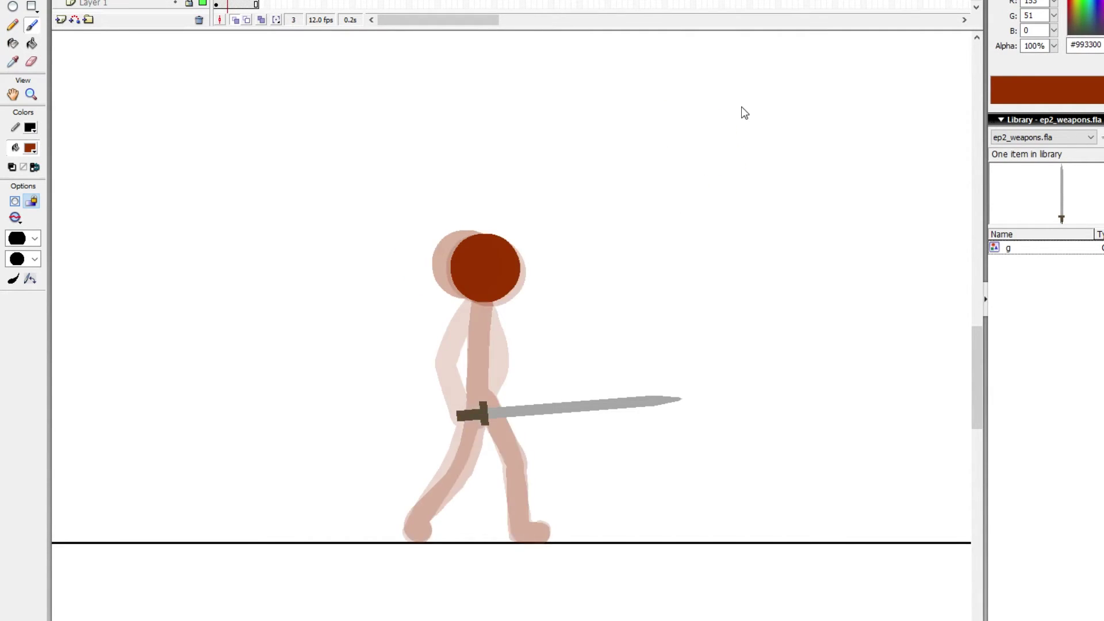
key("comma")
key("comma")
key("period")
key("period")
key("period")
key("comma")
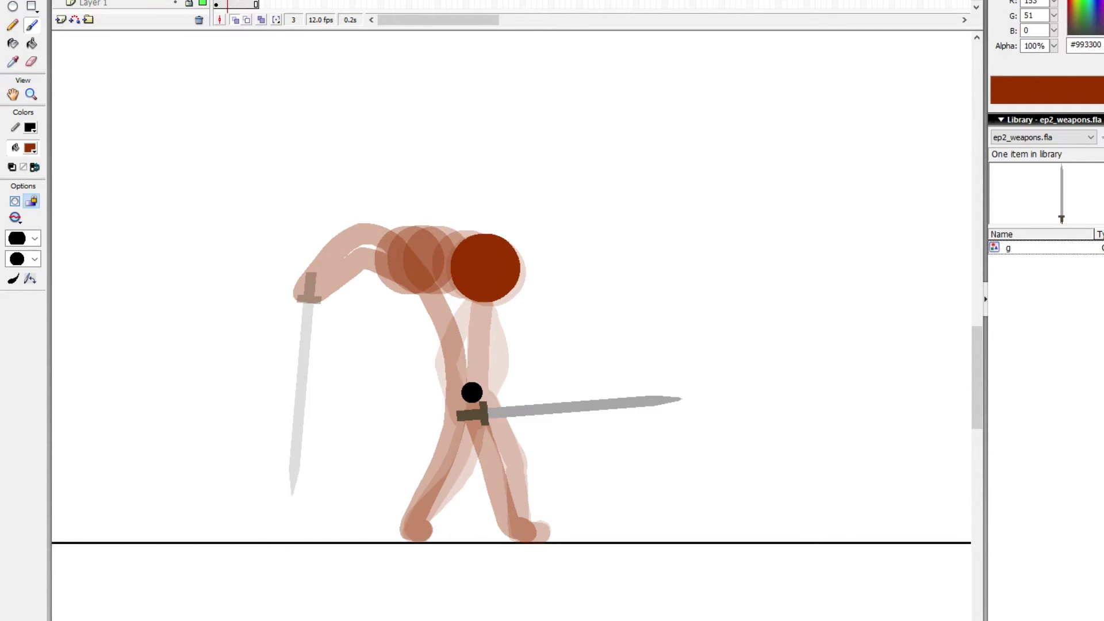
left_click_drag(472, 397, 477, 298)
key("period")
key("comma")
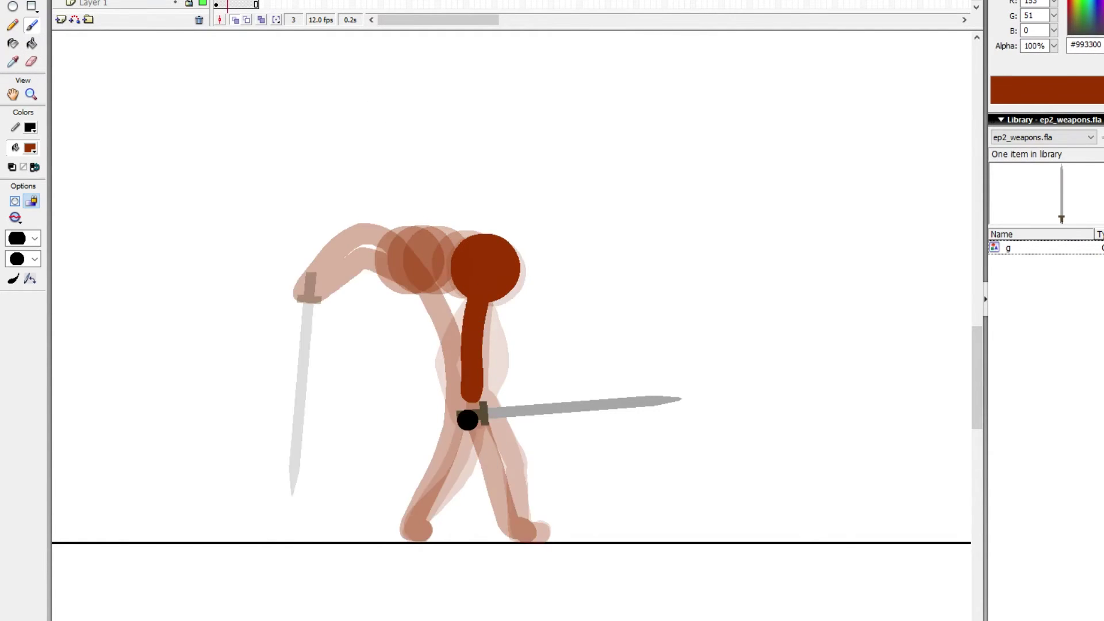
Step: Brush frame 3's front and back legs with slightly bent knees and planted feet, checking them against frame 2
mouse_move(458, 467)
left_mouse_down()
mouse_move(481, 395)
mouse_move(512, 469)
mouse_move(520, 531)
left_mouse_up()
key("period")
key("comma")
key("period")
key("comma")
key("period")
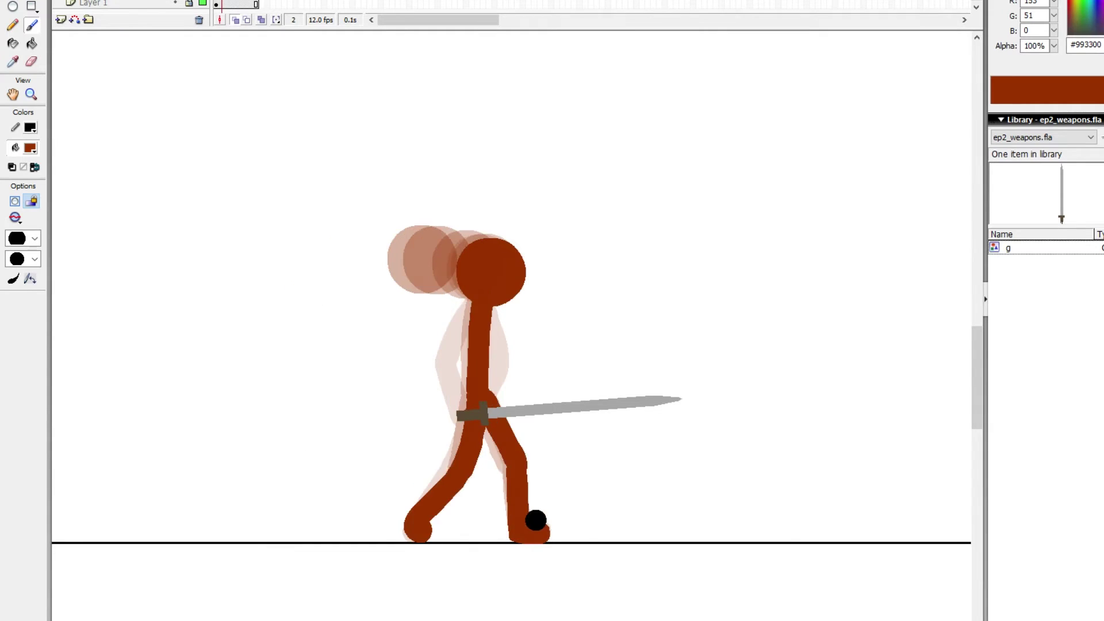
key("comma")
mouse_move(412, 522)
left_mouse_down()
mouse_move(455, 473)
mouse_move(412, 525)
left_mouse_up()
key("period")
key("comma")
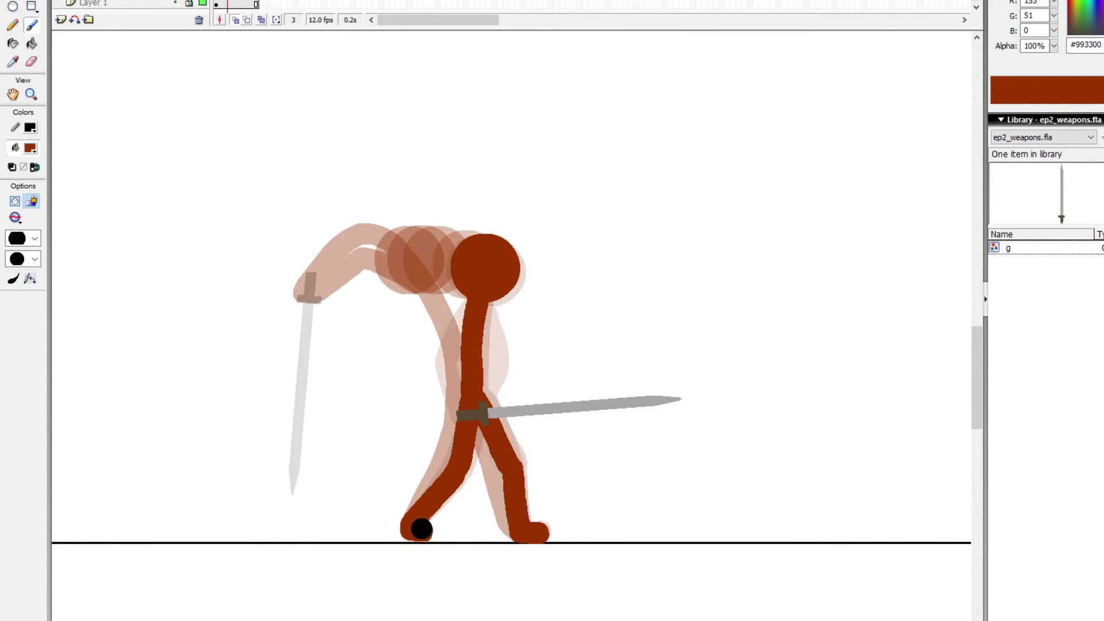
Step: Brush a nearly vertical torso on frame 4 from the hips up to the head, redoing the first stroke
key("period")
left_click_drag(469, 392, 475, 271)
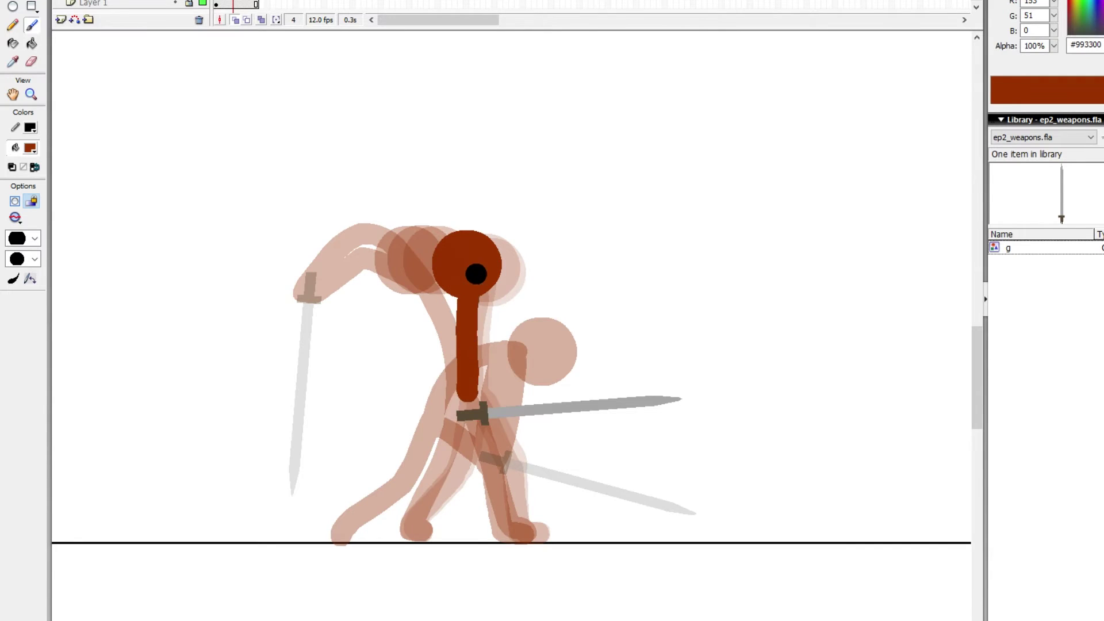
key("period")
key("comma")
key("ctrl+z")
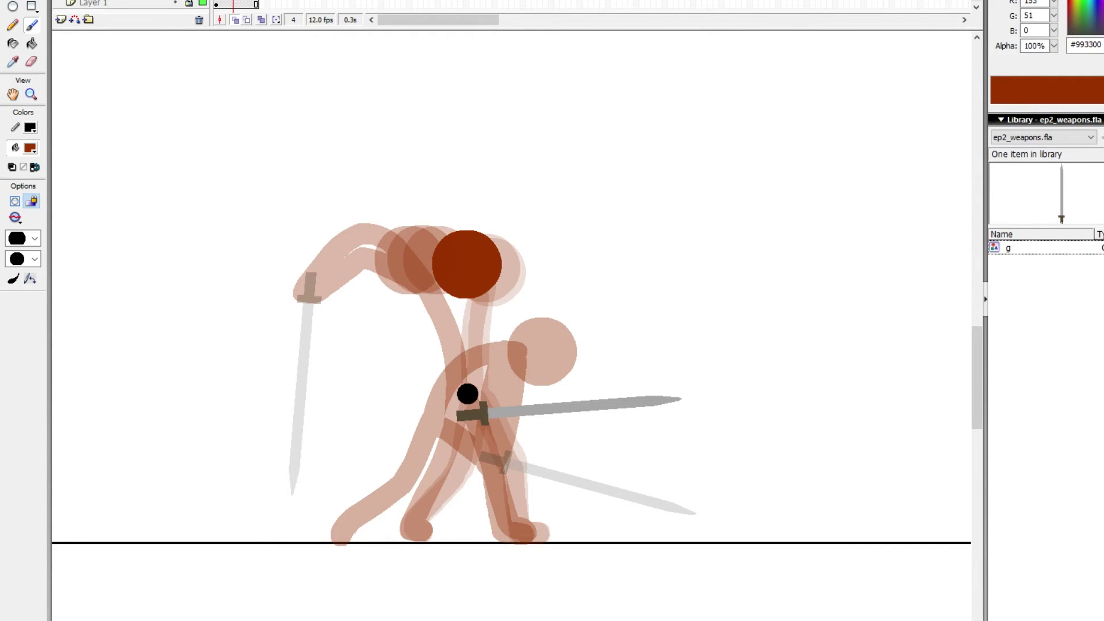
left_click_drag(467, 396, 466, 279)
Step: Brush frame 4's front leg from the hips through a slightly bent knee to the planted front foot
mouse_move(469, 396)
left_mouse_down()
mouse_move(500, 460)
mouse_move(503, 444)
left_mouse_up()
key("comma")
key("period")
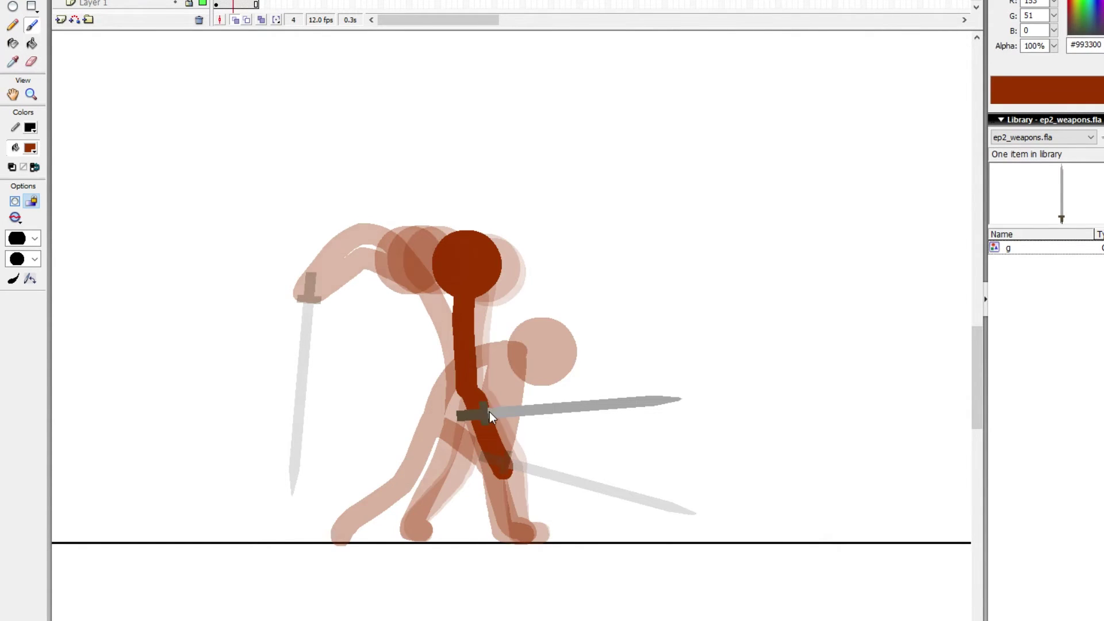
key("ctrl+z")
mouse_move(470, 398)
left_mouse_down()
mouse_move(518, 483)
mouse_move(507, 469)
mouse_move(517, 529)
left_mouse_up()
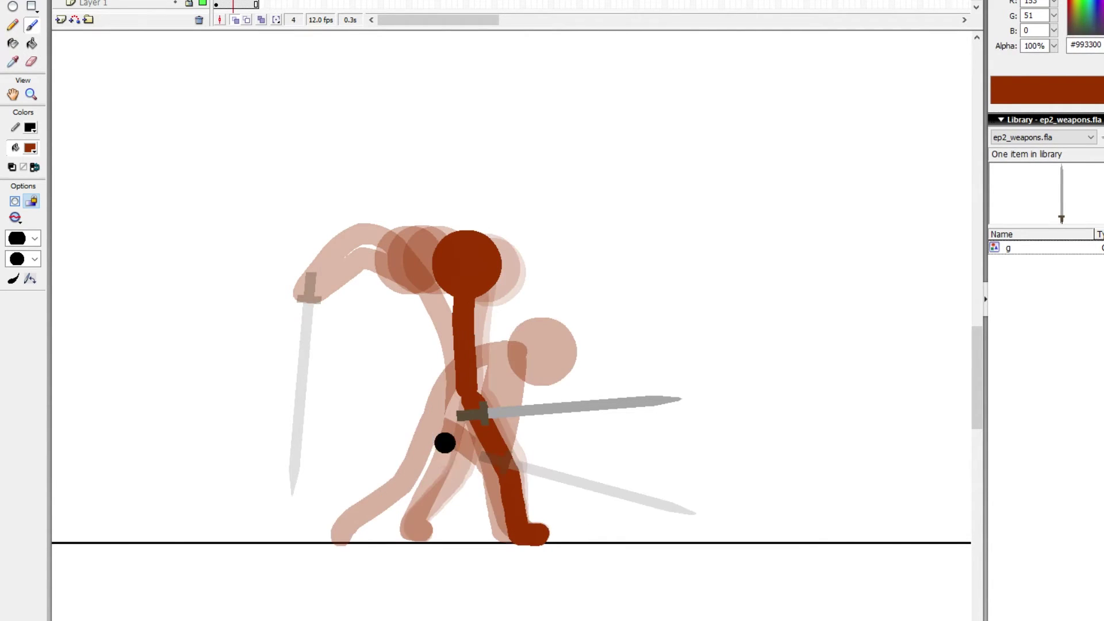
Step: Brush frame 4's back leg from the hips through a bent knee to the rear foot, comparing it with frame 3
left_click_drag(452, 471, 469, 397)
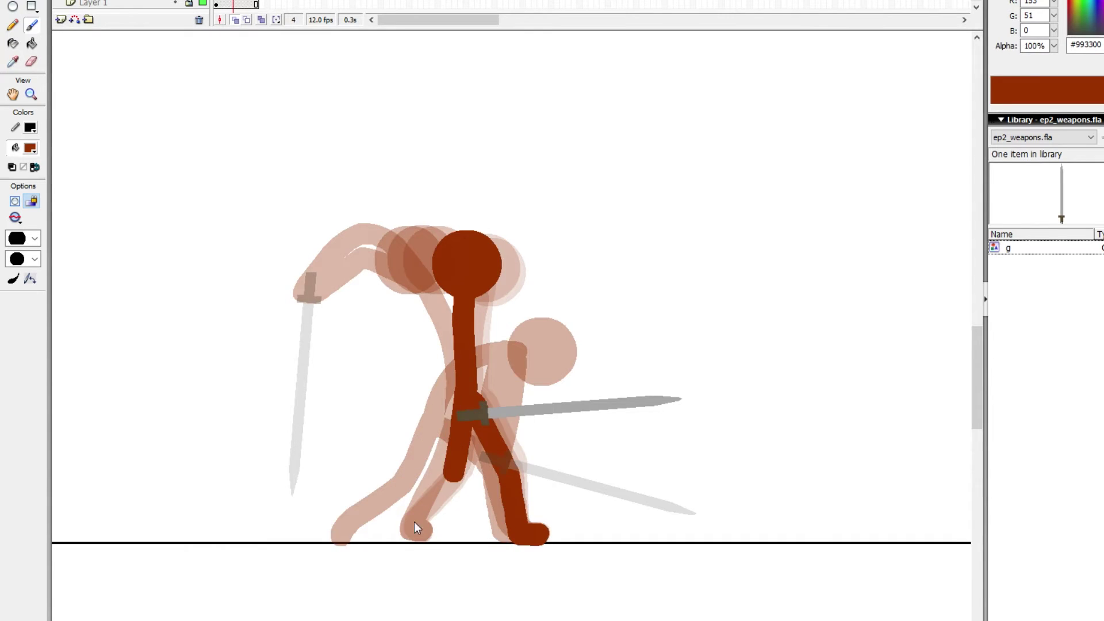
left_click_drag(410, 528, 437, 492)
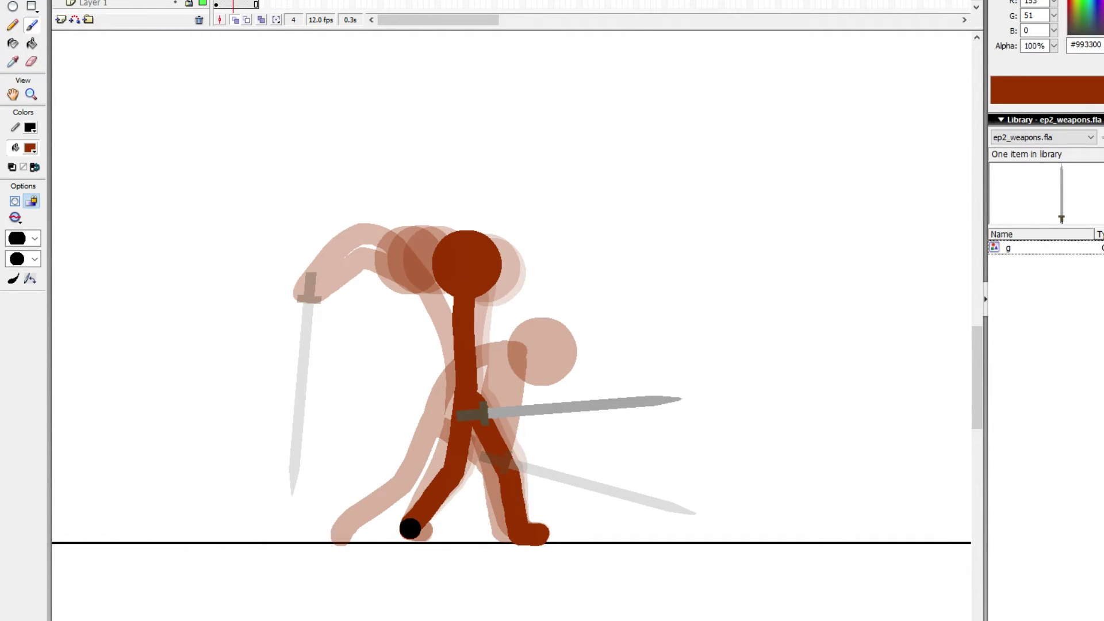
key("comma")
key("period")
Step: Brush frame 5's torso leaning backward from the hips up to the head, comparing it with frame 4
key("period")
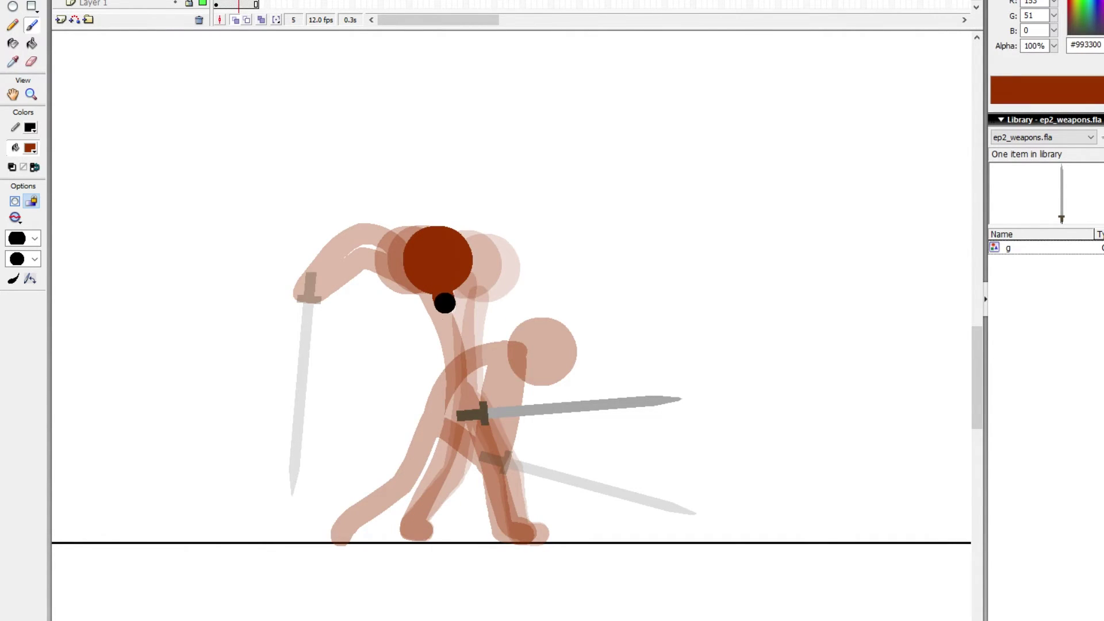
left_click_drag(445, 302, 460, 387)
key("comma")
key("period")
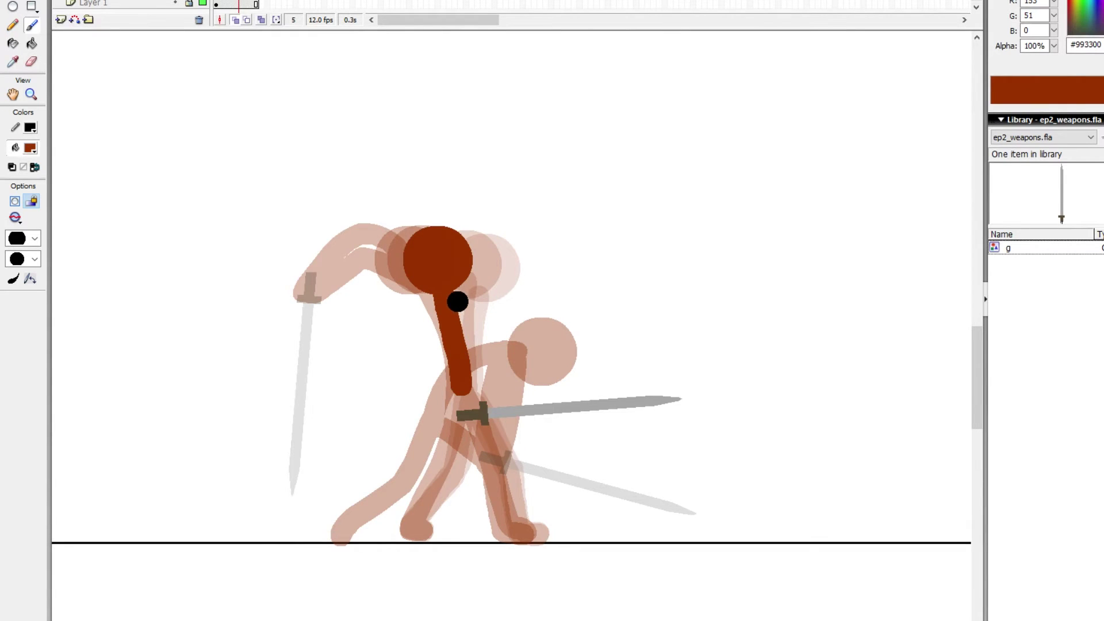
key("ctrl+z")
key("ctrl+y")
key("comma")
key("period")
Step: Brush frame 5's front leg from the hips to the planted front foot, checking it against frame 4
key("comma")
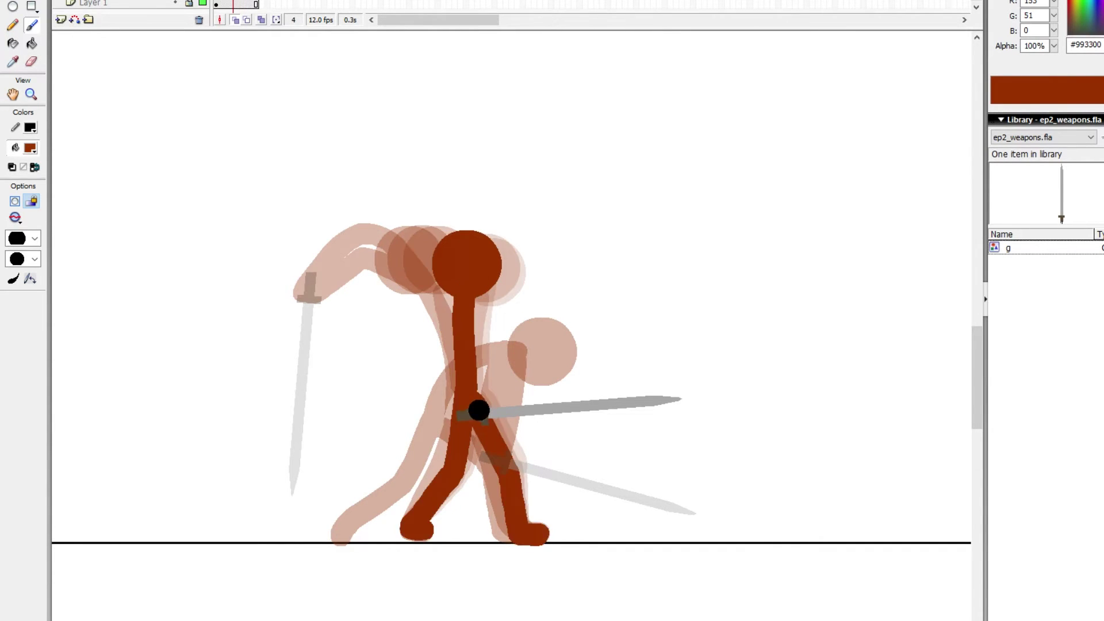
key("period")
mouse_move(468, 400)
left_mouse_down()
mouse_move(508, 500)
mouse_move(506, 474)
mouse_move(537, 532)
left_mouse_up()
key("comma")
key("period")
key("comma")
key("period")
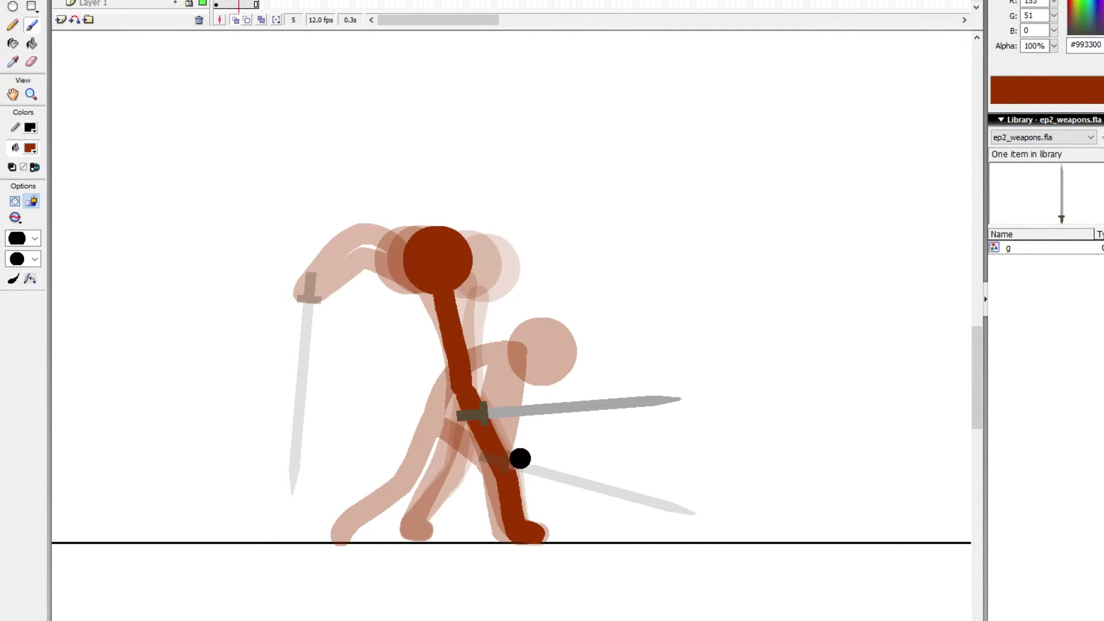
Step: Brush frame 5's back leg from the hips through a bent knee to the rear foot, comparing it with the earlier frames
key("comma")
key("comma")
key("period")
key("period")
key("comma")
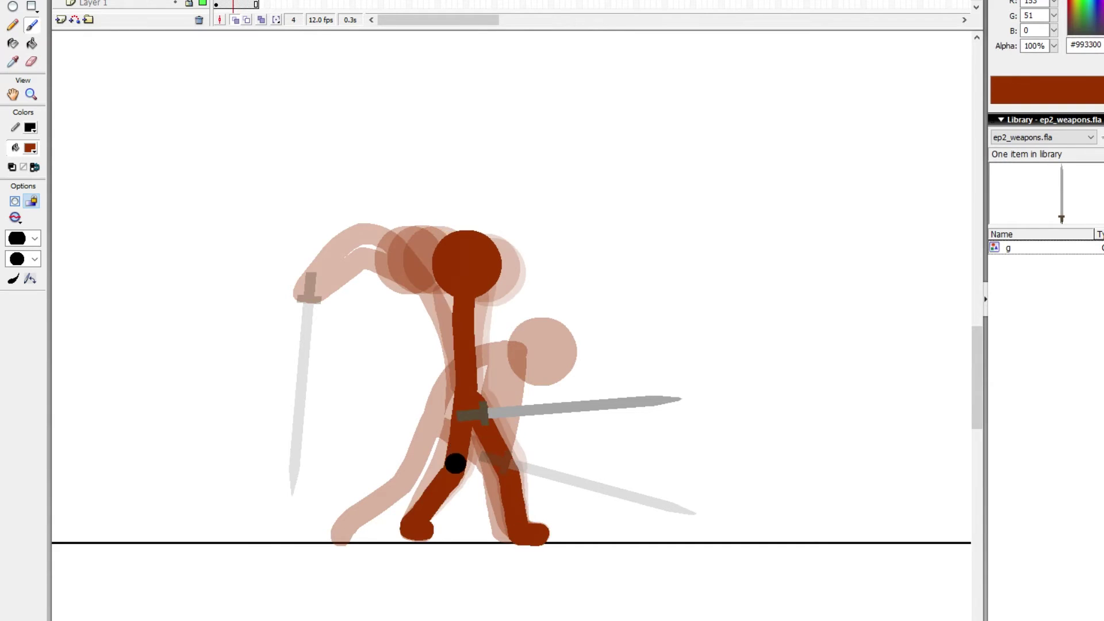
key("period")
left_click_drag(449, 472, 471, 394)
mouse_move(543, 485)
left_mouse_down()
mouse_move(547, 509)
mouse_move(561, 471)
left_mouse_up()
key("ctrl+z")
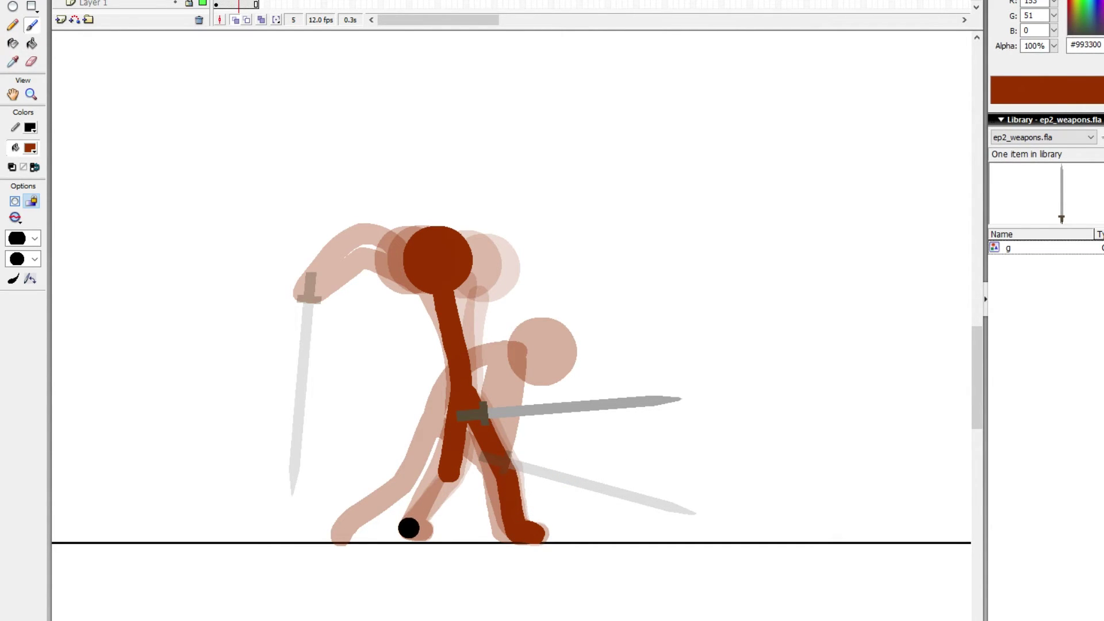
left_click_drag(409, 525, 433, 496)
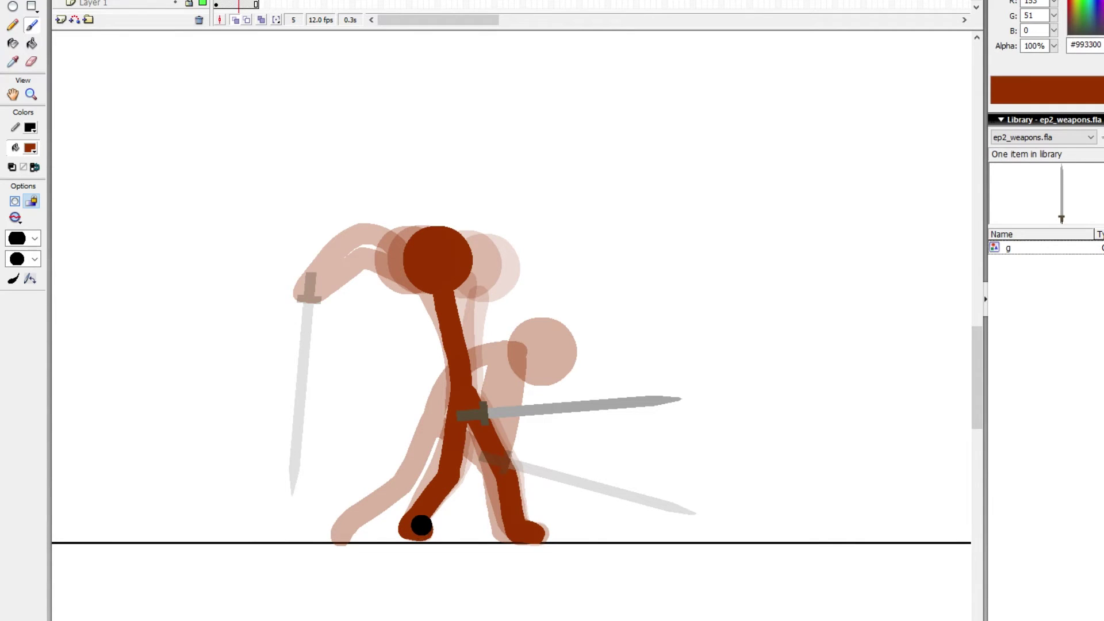
key(".")
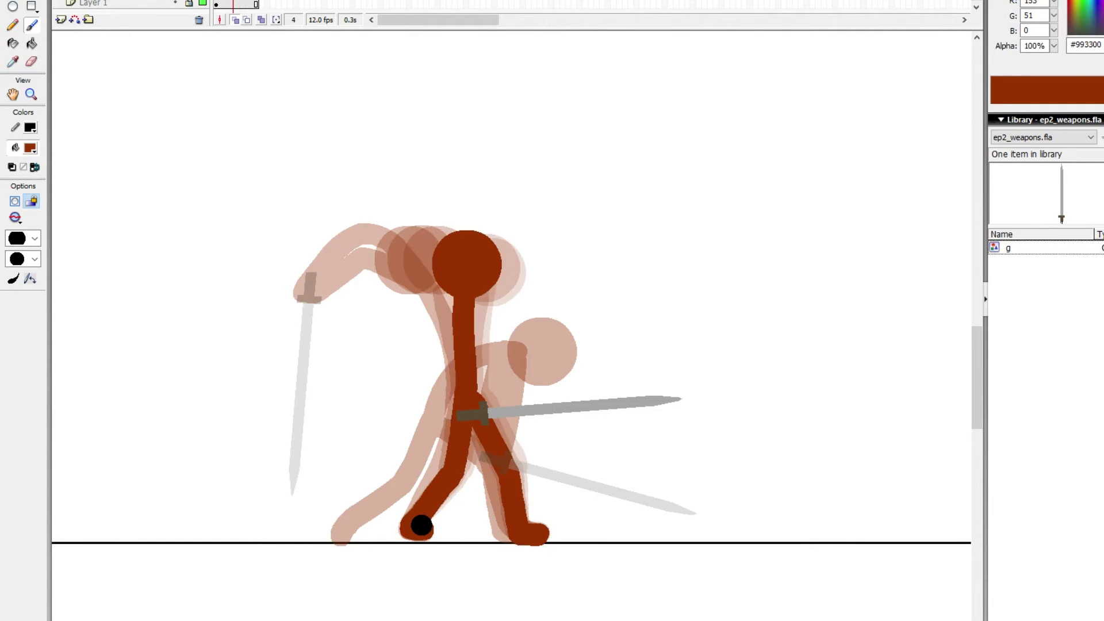
Step: Brush frame 6's torso curving backward from the hips up to the head, redoing the first stroke
key("period")
key("period")
key("comma")
key("period")
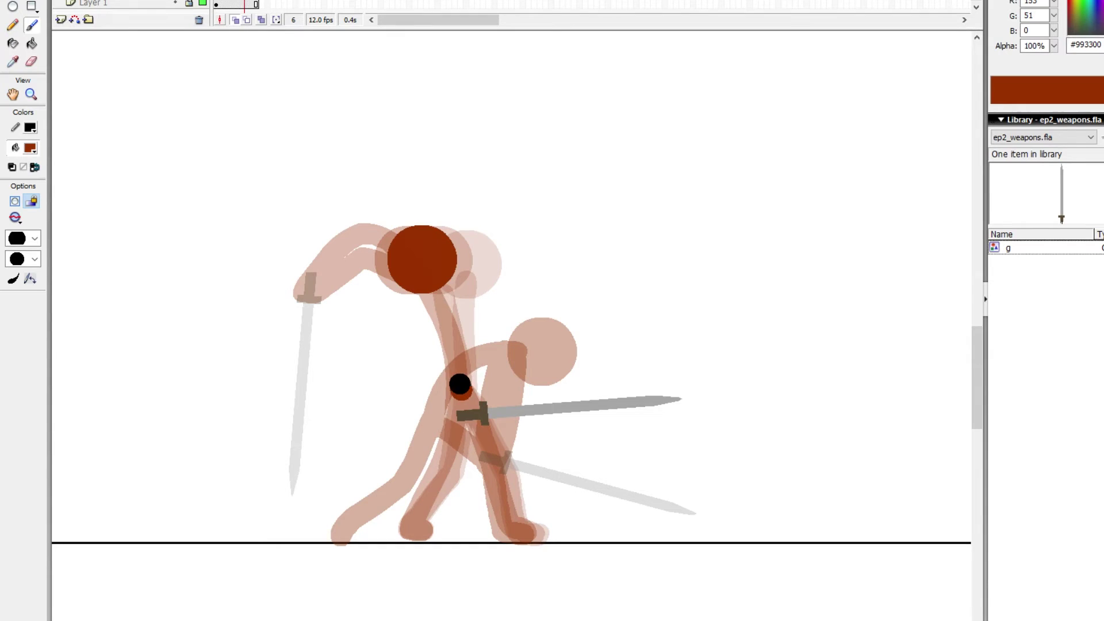
mouse_move(460, 383)
left_mouse_down()
mouse_move(433, 287)
mouse_move(460, 395)
left_mouse_up()
key("ctrl+z")
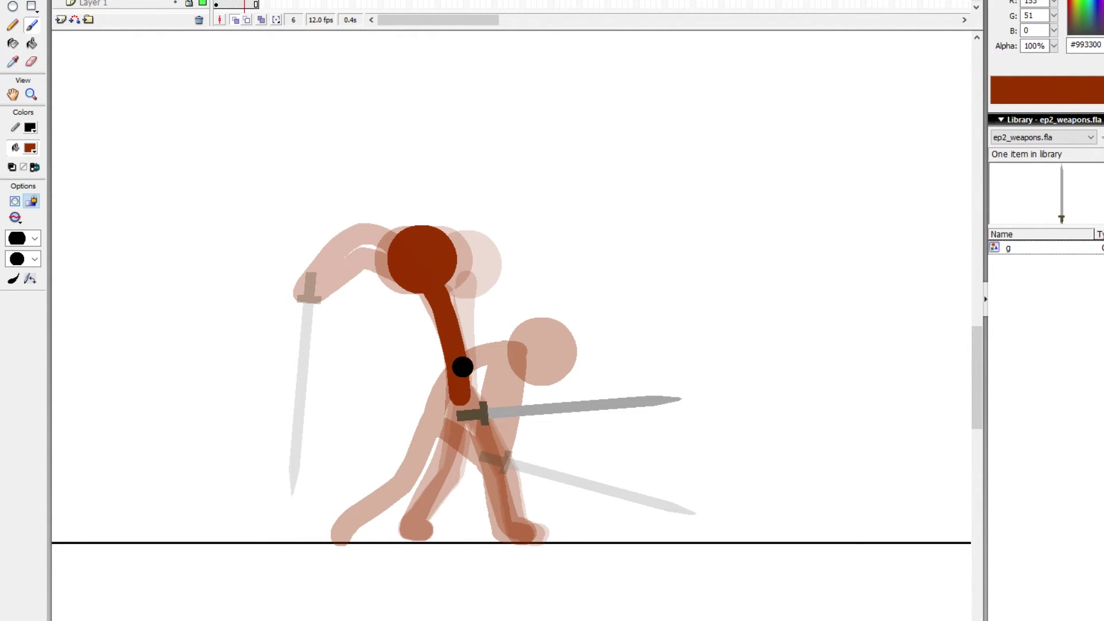
Step: Brush both of frame 6's thighs from the hips down to the knees, comparing their placement with frame 5
key("comma")
key("period")
key("period")
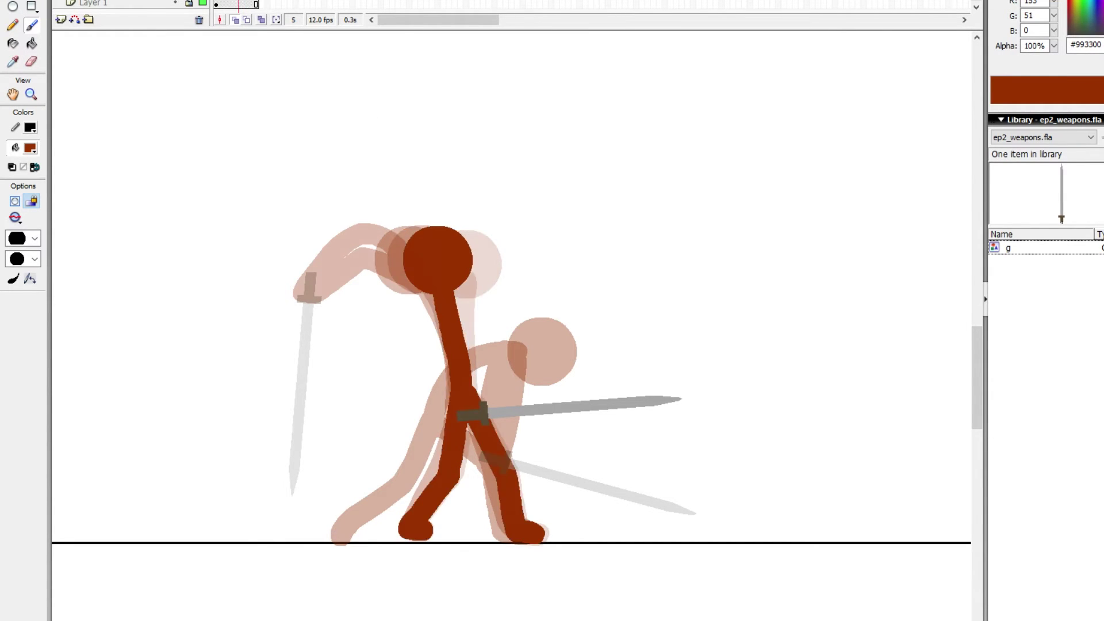
key("comma")
key("period")
key("comma")
left_click_drag(444, 468, 460, 386)
key("period")
key("comma")
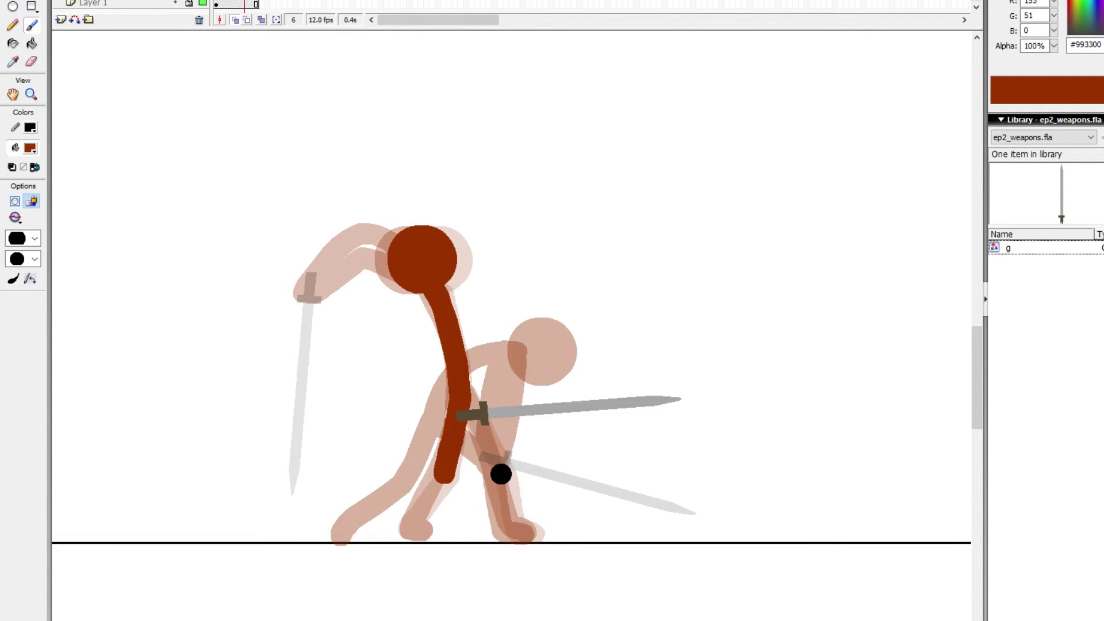
left_click_drag(500, 470, 471, 411)
key("period")
key("comma")
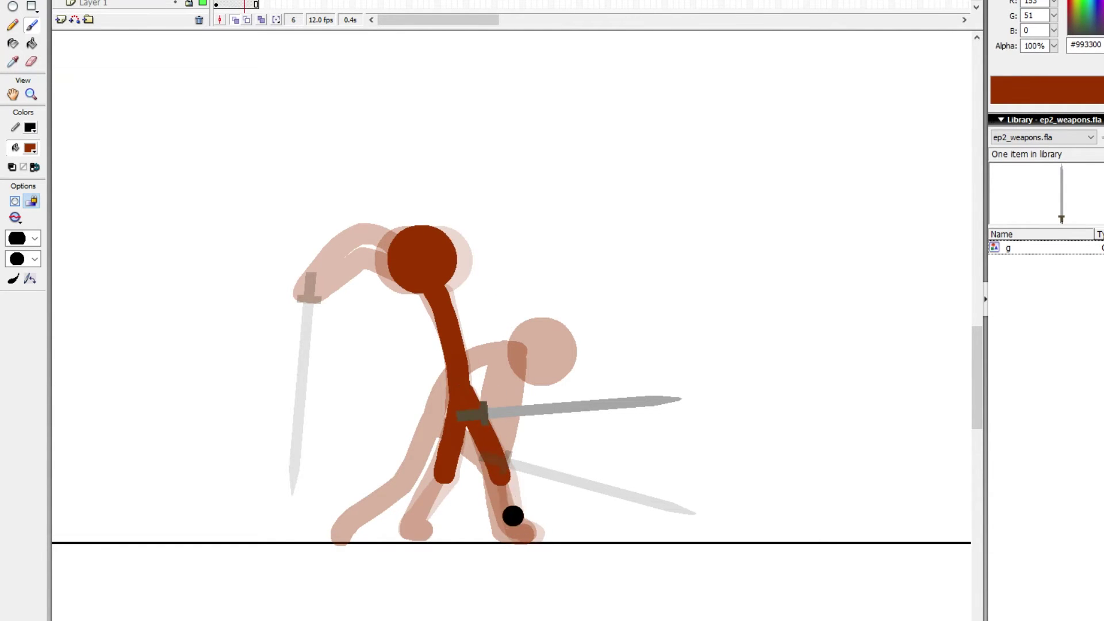
Step: Brush frame 6's lower legs and feet from the knees to the ground line, checking them against the earlier frames
left_click_drag(505, 483, 512, 531)
key("comma")
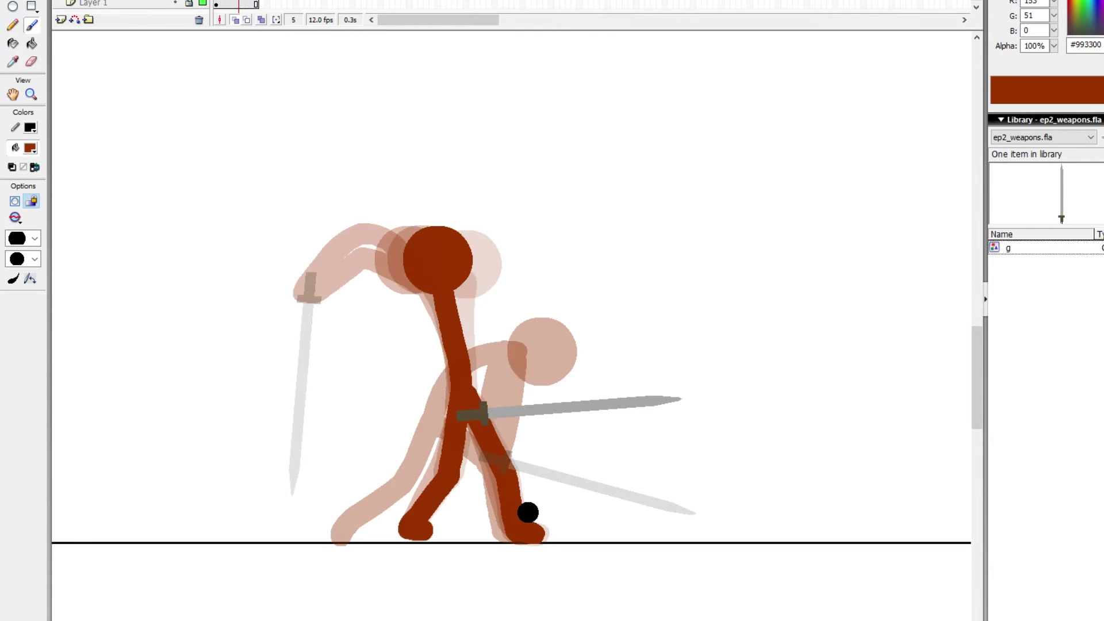
key("period")
key("comma")
key("comma")
key("period")
key("period")
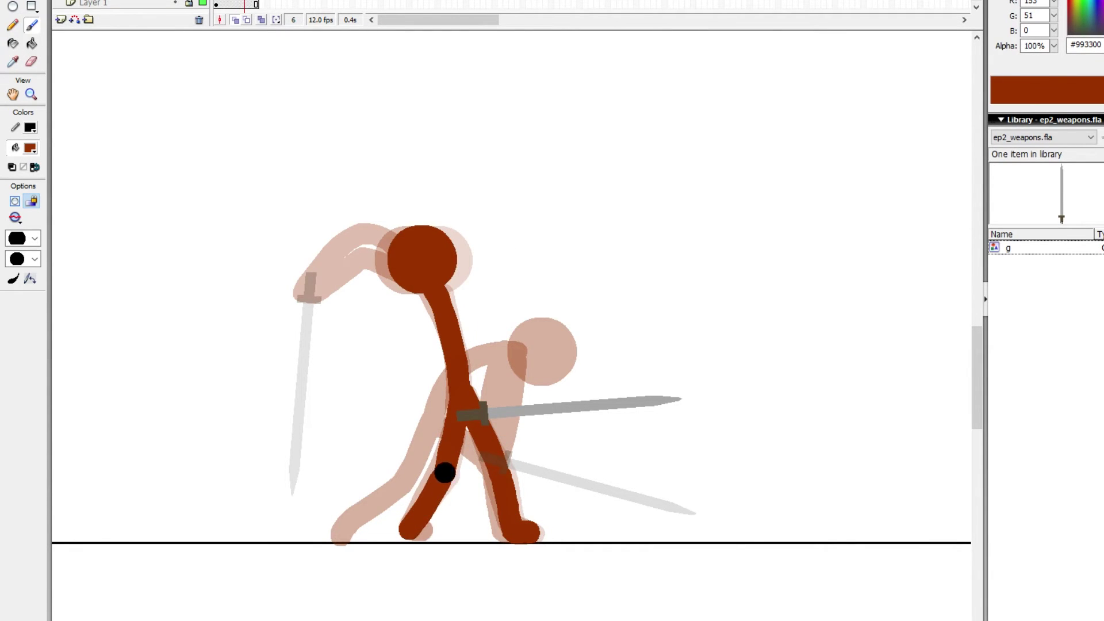
left_click_drag(446, 471, 410, 528)
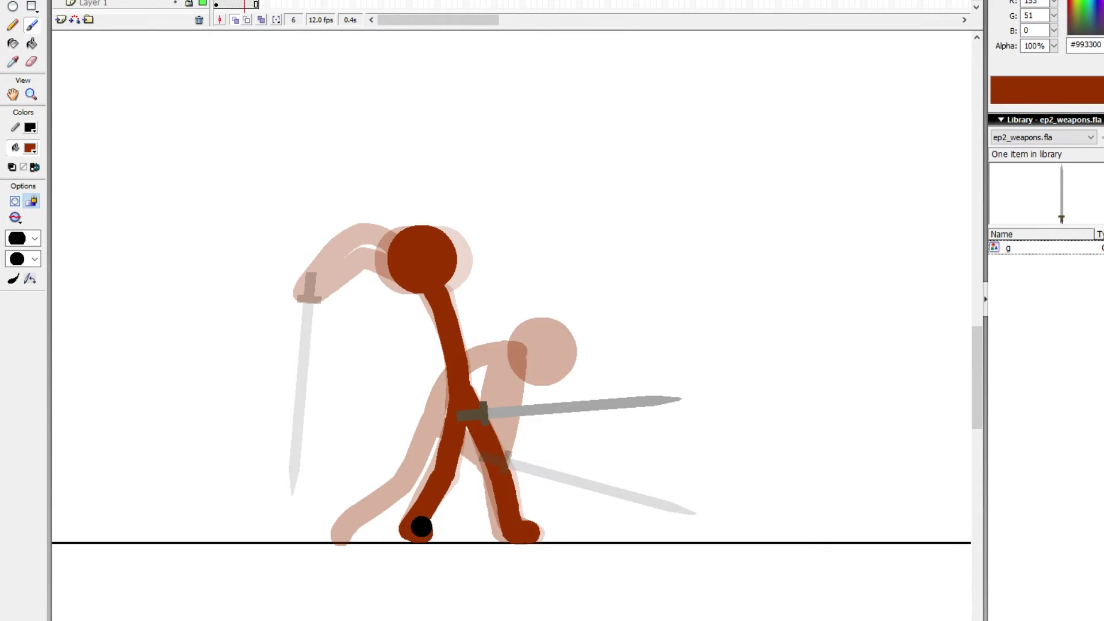
Step: Step back and forth through the in-between frames to examine how the torso and legs lean back from frame 1
key("comma")
key("comma")
key("period")
key("period")
key("comma")
key("period")
key("comma")
key("comma")
key("period")
key("period")
key("period")
key("period")
key("comma")
key("comma")
key("comma")
key("comma")
key("comma")
key("comma")
key("comma")
key("period")
key("comma")
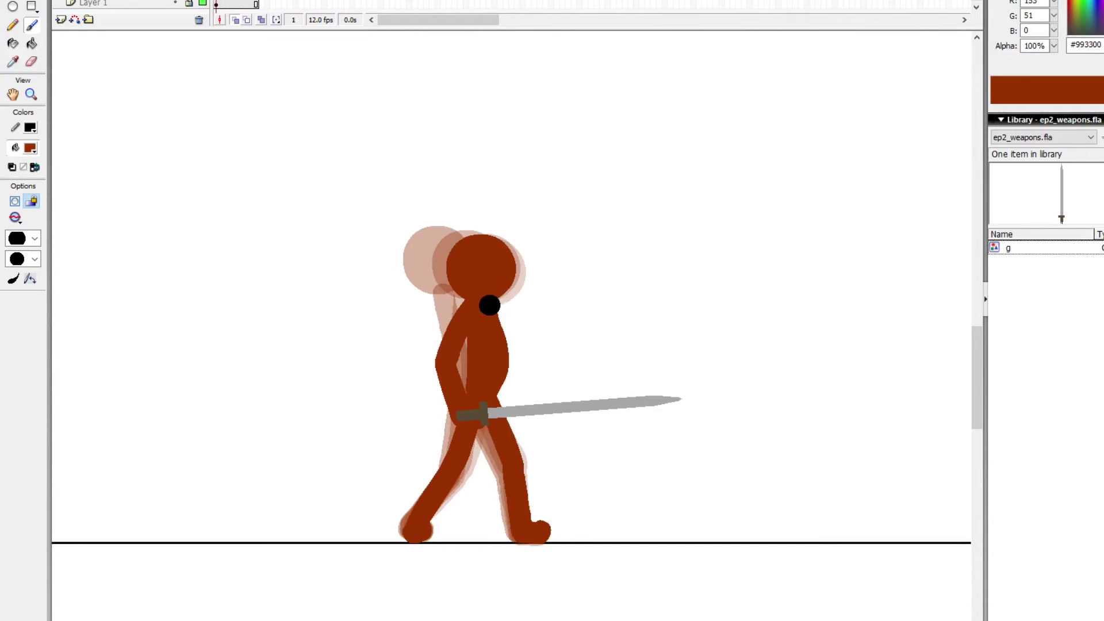
Step: Brush both of frame 2's arms with bent elbows and hands meeting at the hips, comparing them with frame 1
key("period")
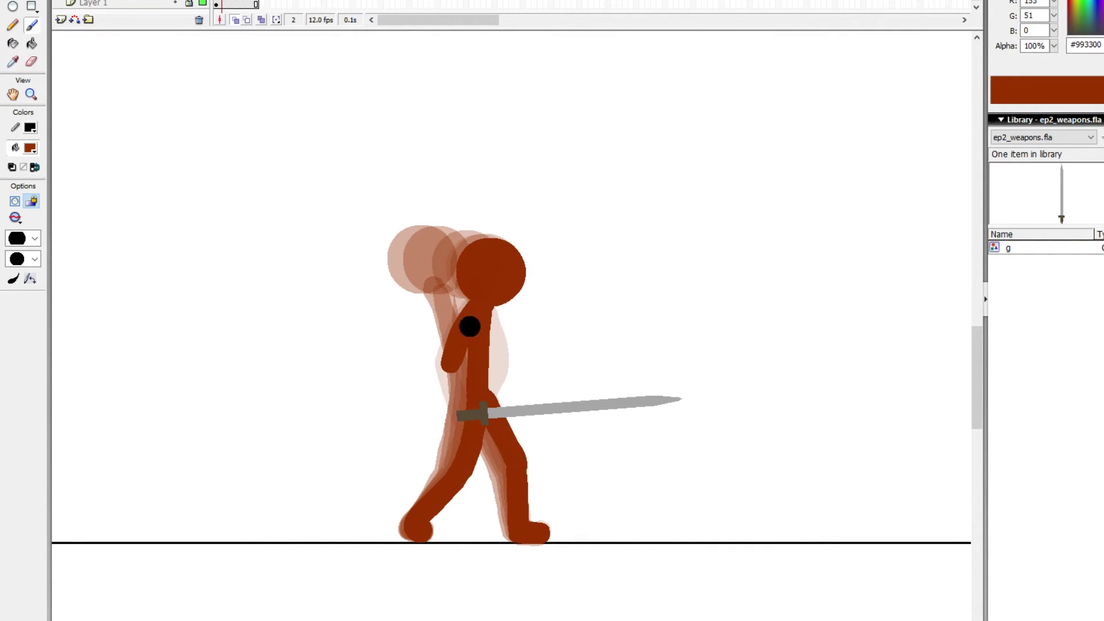
key("comma")
key("period")
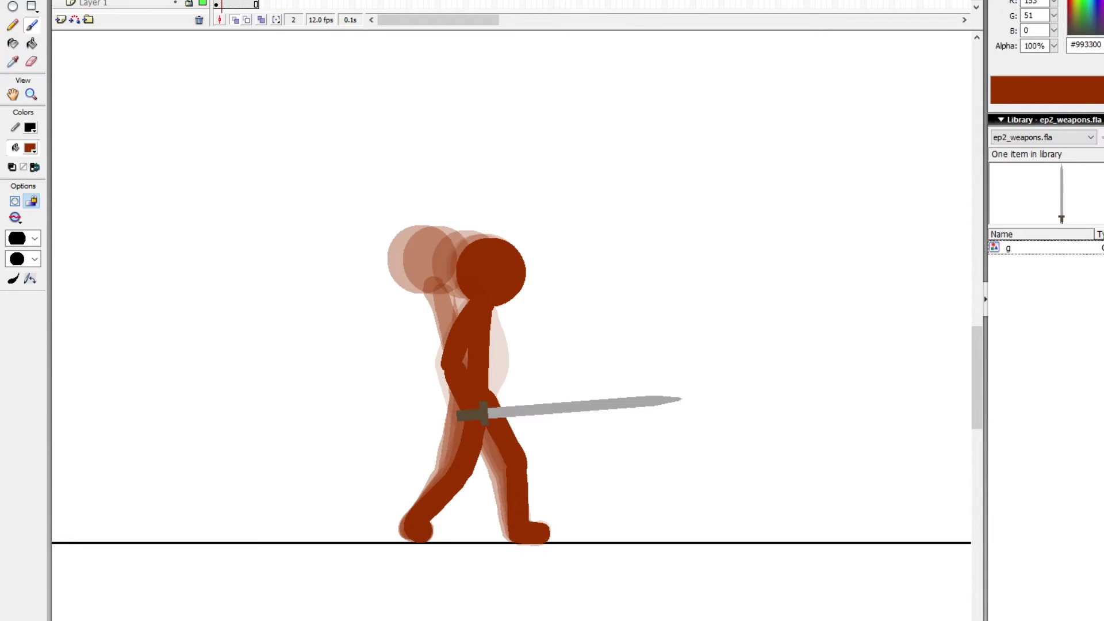
key("comma")
key("period")
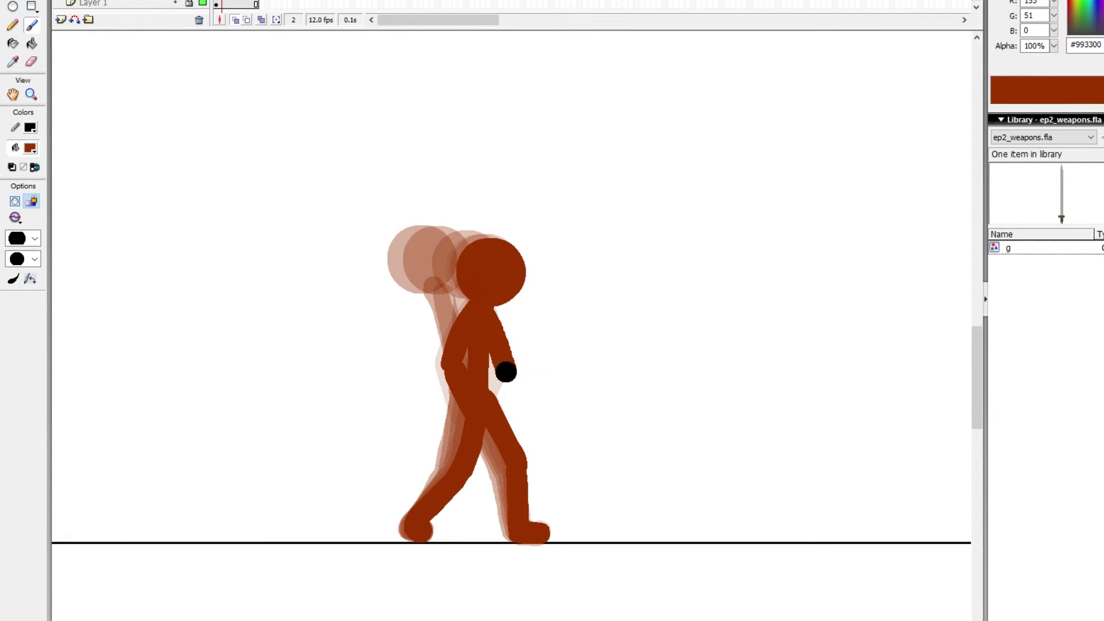
left_click_drag(506, 372, 470, 364)
Step: Brush frame 3's arms with bent elbows and hands at the hips, try a swing-path arc overhead and undo it
key("period")
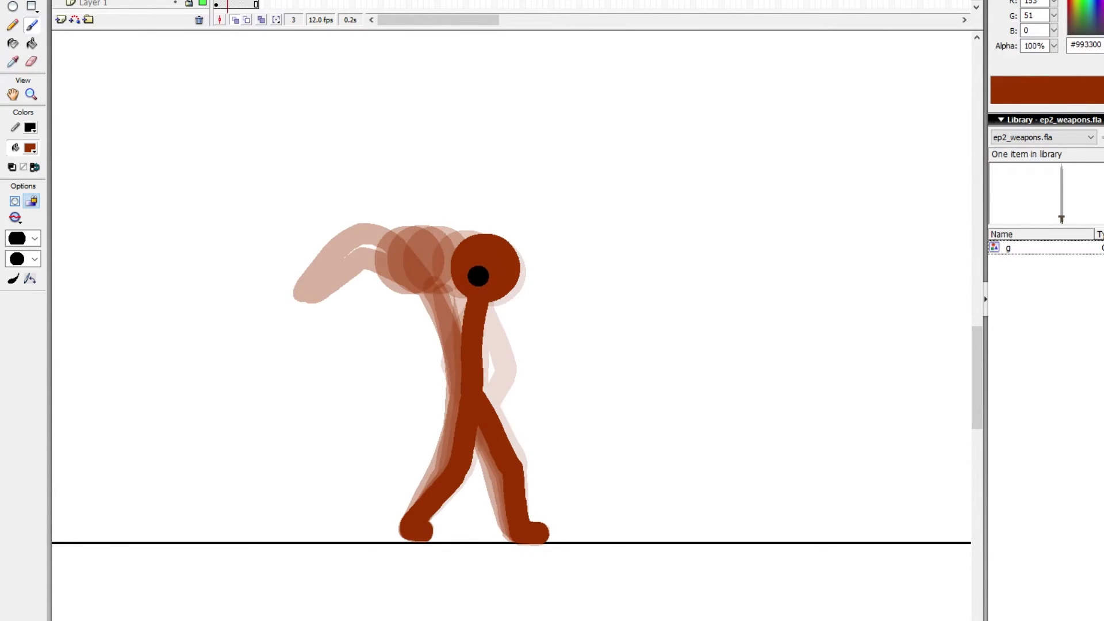
key("comma")
key("period")
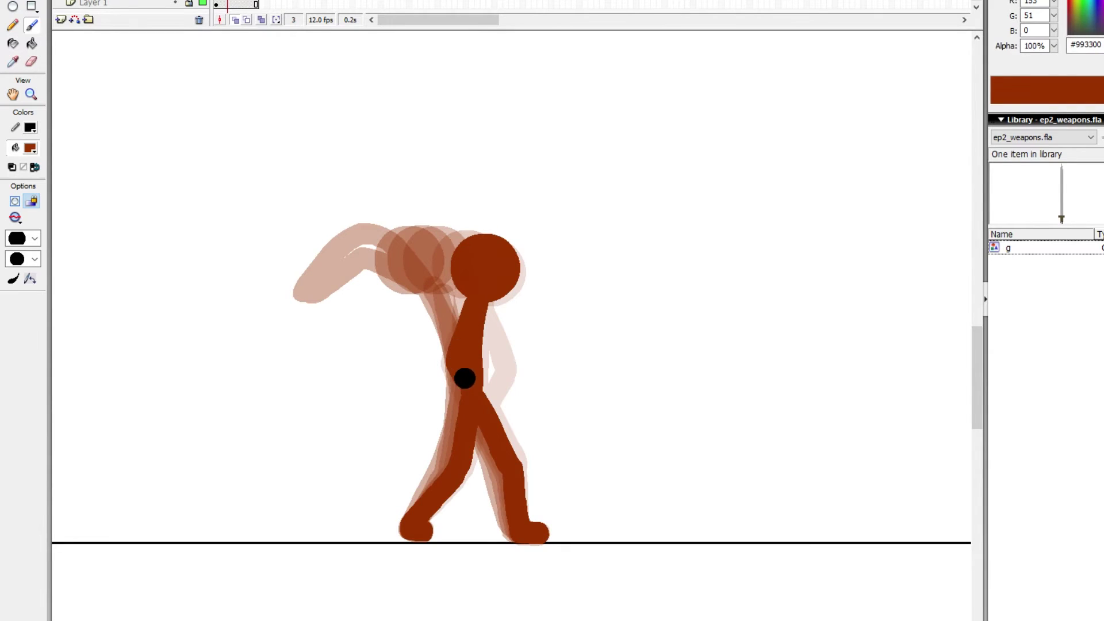
key("comma")
key("period")
mouse_move(483, 306)
left_mouse_down()
mouse_move(509, 356)
mouse_move(491, 416)
left_mouse_up()
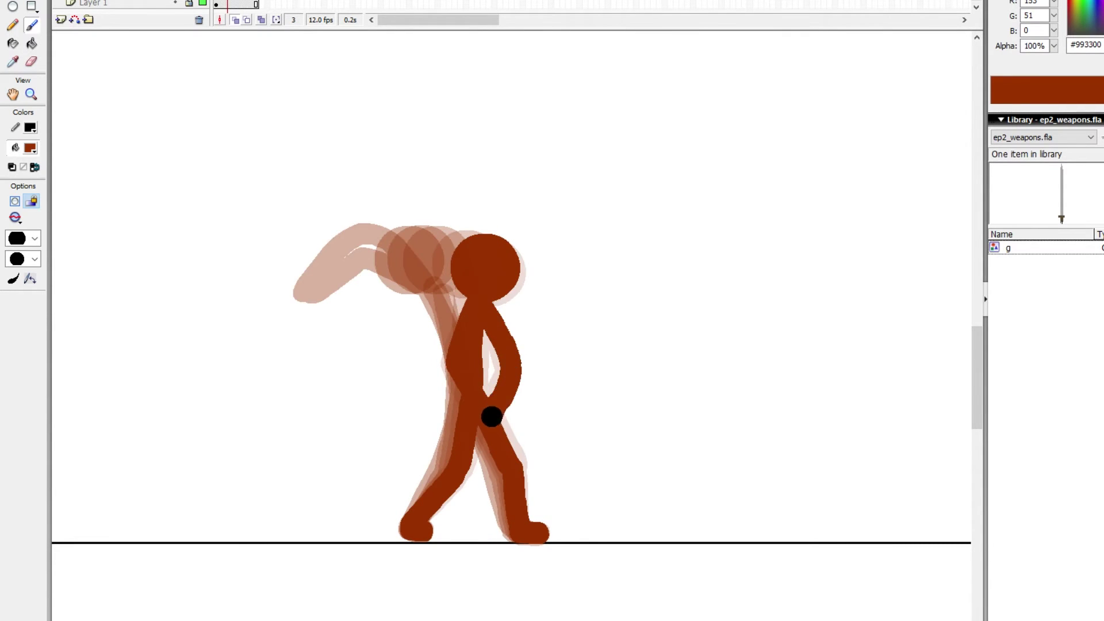
key("comma")
key("period")
mouse_move(549, 374)
left_mouse_down()
mouse_move(384, 212)
mouse_move(415, 226)
left_mouse_up()
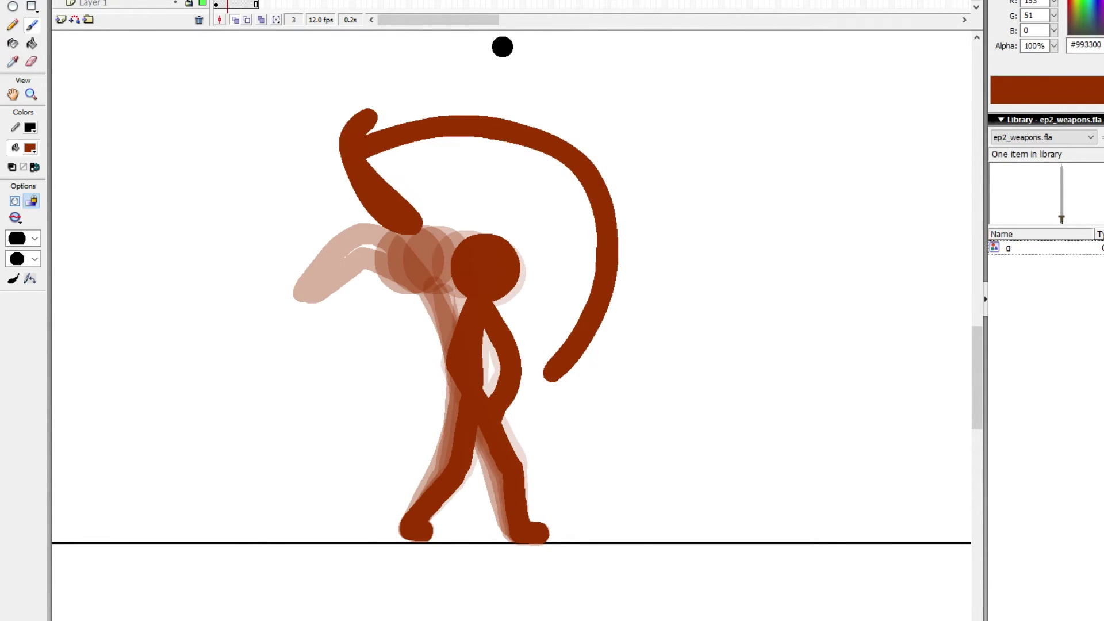
key("ctrl+z")
Step: Brush frame 4's arms reaching forward with hands together before the chest, redoing the first attempt and undoing a trial swing arc
key("period")
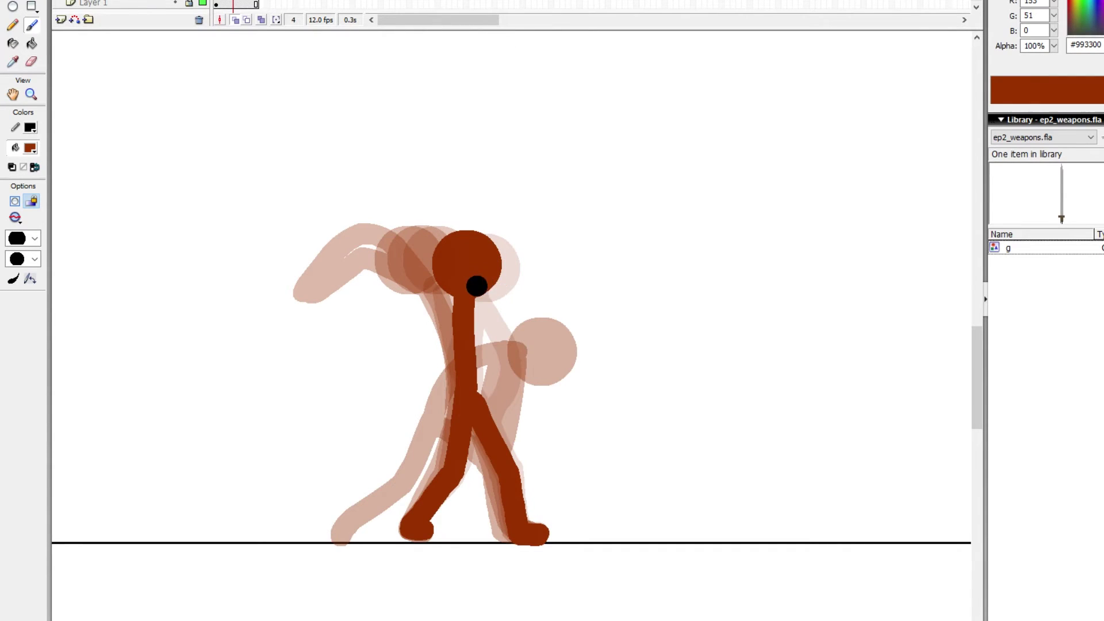
mouse_move(476, 286)
left_mouse_down()
mouse_move(511, 293)
mouse_move(525, 354)
left_mouse_up()
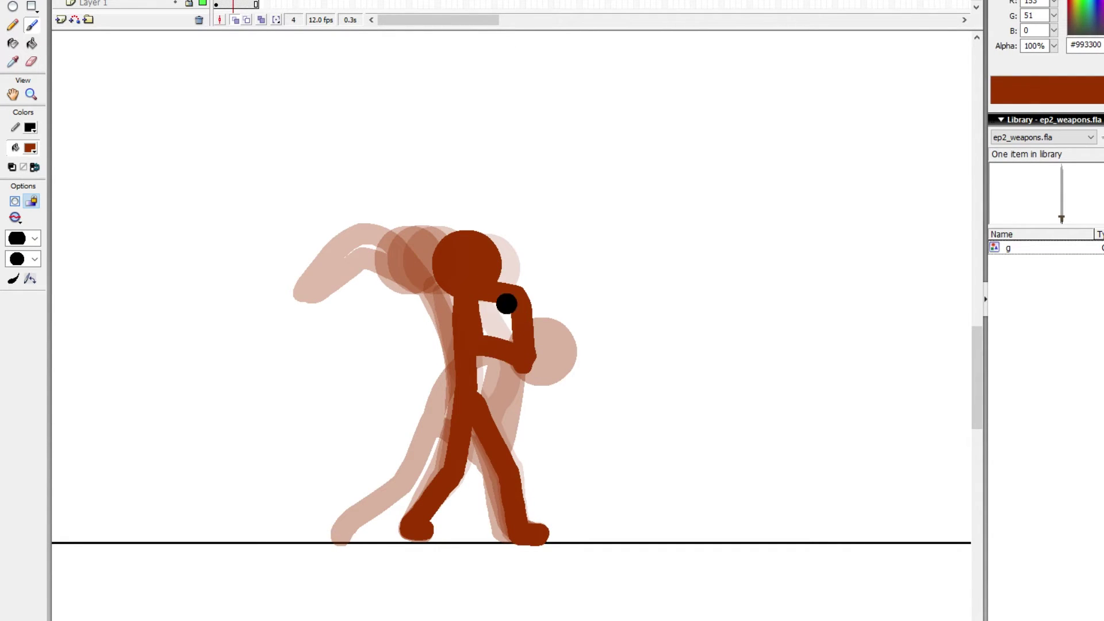
key("ctrl+z")
mouse_move(470, 298)
left_mouse_down()
mouse_move(500, 301)
mouse_move(533, 326)
mouse_move(510, 338)
mouse_move(467, 305)
mouse_move(475, 353)
mouse_move(523, 362)
left_mouse_up()
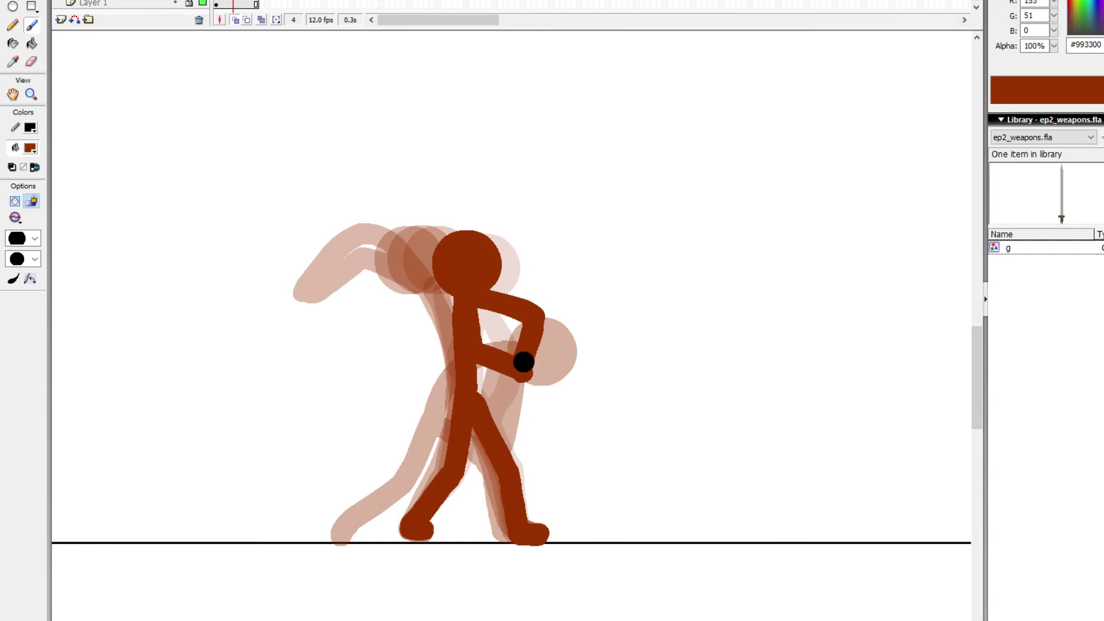
key("comma")
key("period")
mouse_move(555, 296)
left_mouse_down()
mouse_move(566, 242)
mouse_move(464, 172)
left_mouse_up()
key("ctrl+z")
Step: Brush frame 5's two arms reaching forward at head height with the hands together
key("period")
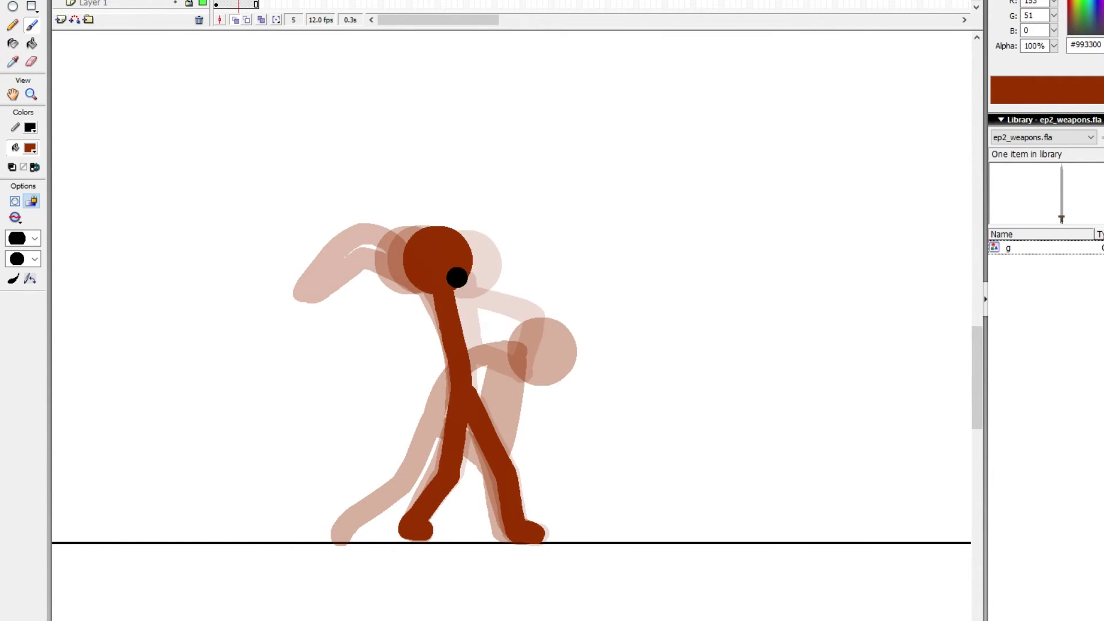
left_click_drag(468, 239, 535, 233)
left_click_drag(446, 291, 531, 248)
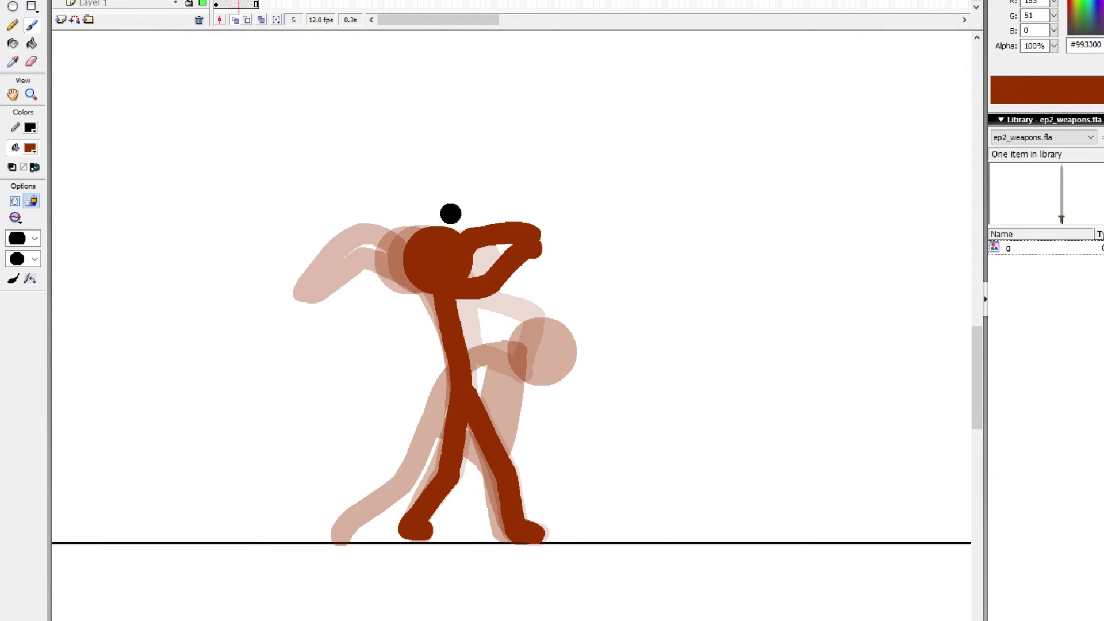
Step: Brush frame 6's two arms raised above the head with hands together, checking them against the neighbouring frames
key("comma")
left_click_drag(411, 253, 412, 178)
left_click_drag(416, 216, 433, 157)
key("period")
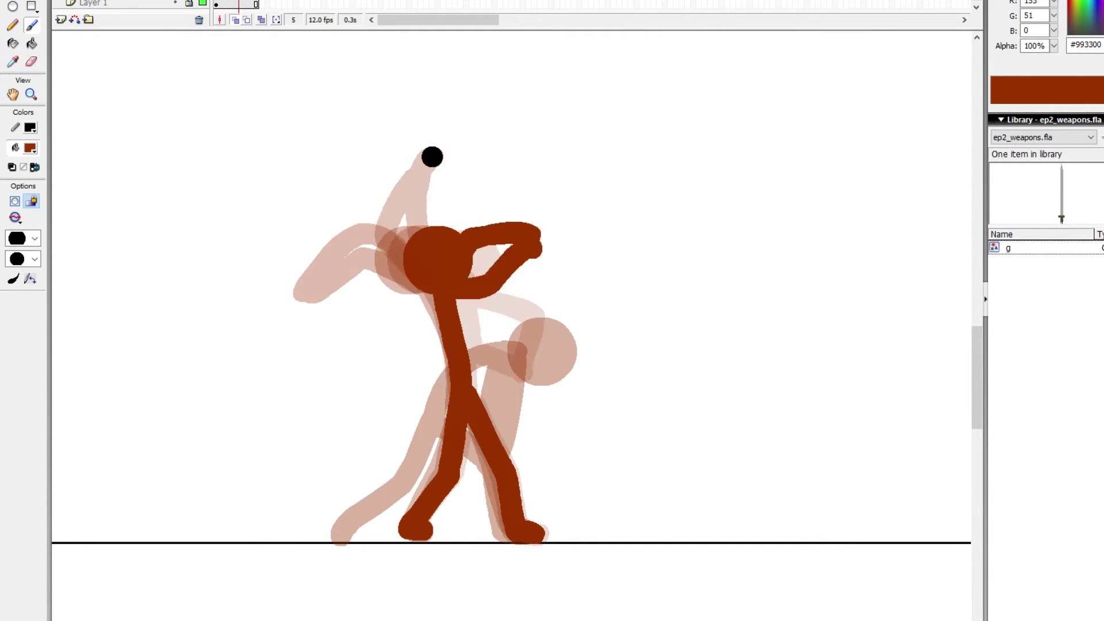
key("period")
key("period")
key("comma")
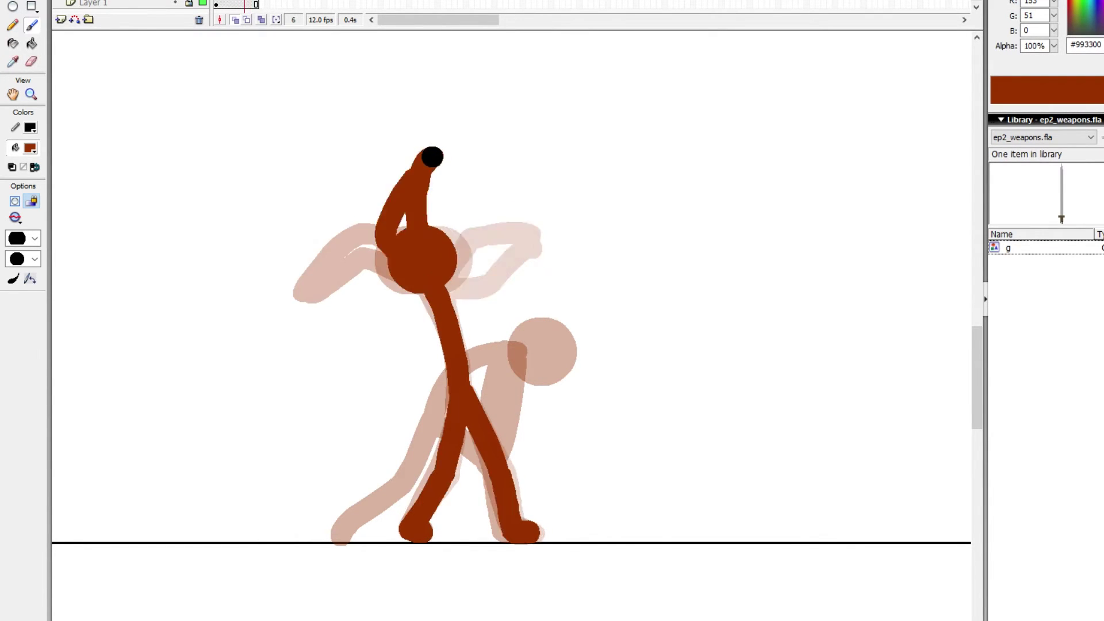
key("period")
key("period")
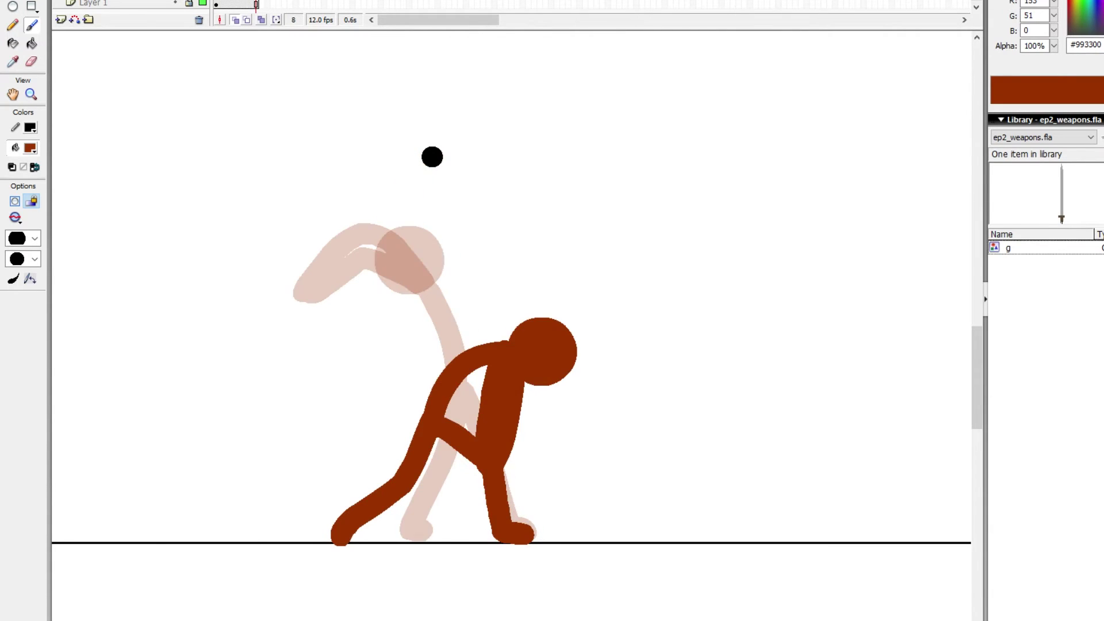
key("comma")
Step: Add a blank keyframe at frame 8 and paste the head there, placing it slightly ahead of frame 7's head
key("v")
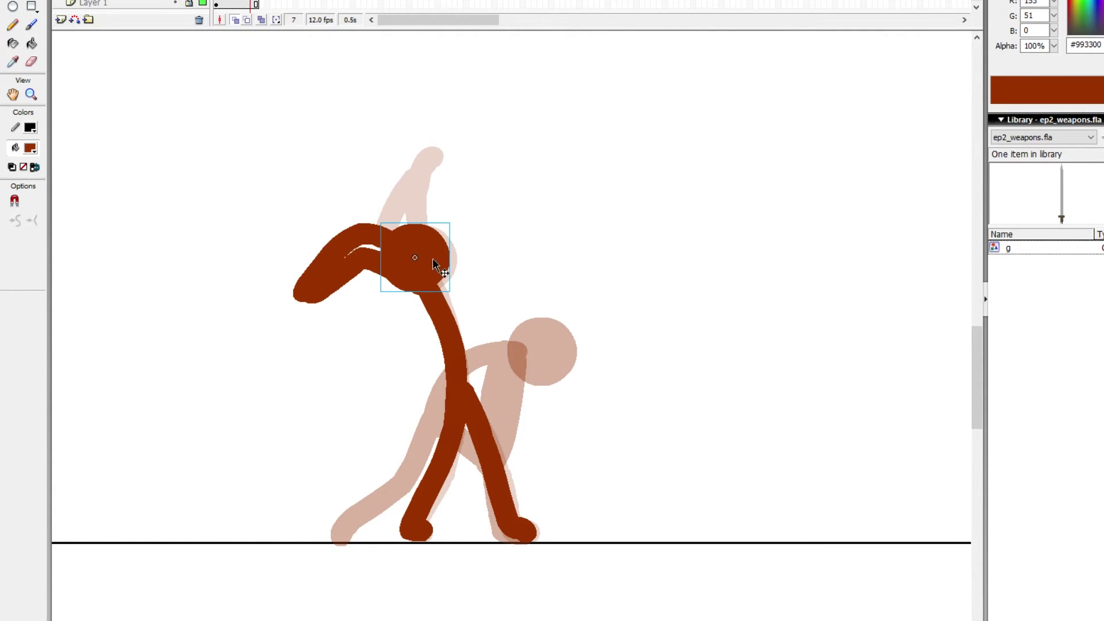
left_click_drag(441, 257, 436, 260)
left_click(503, 261)
key("period")
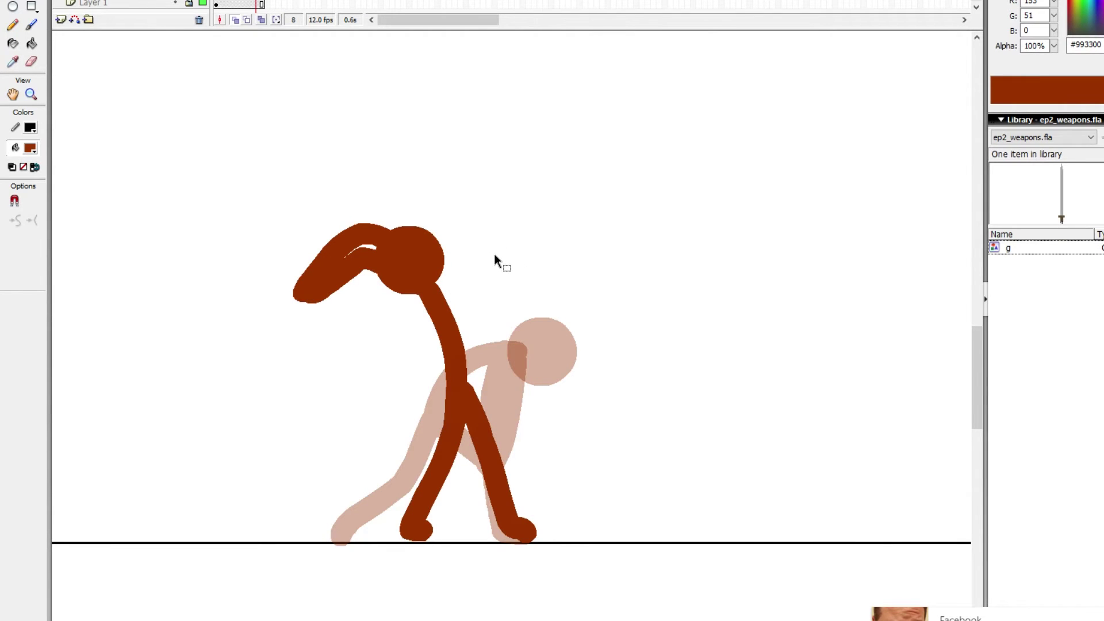
key("F7")
key("ctrl+v")
mouse_move(513, 345)
left_mouse_down()
mouse_move(416, 242)
mouse_move(405, 257)
mouse_move(447, 258)
mouse_move(438, 252)
left_mouse_up()
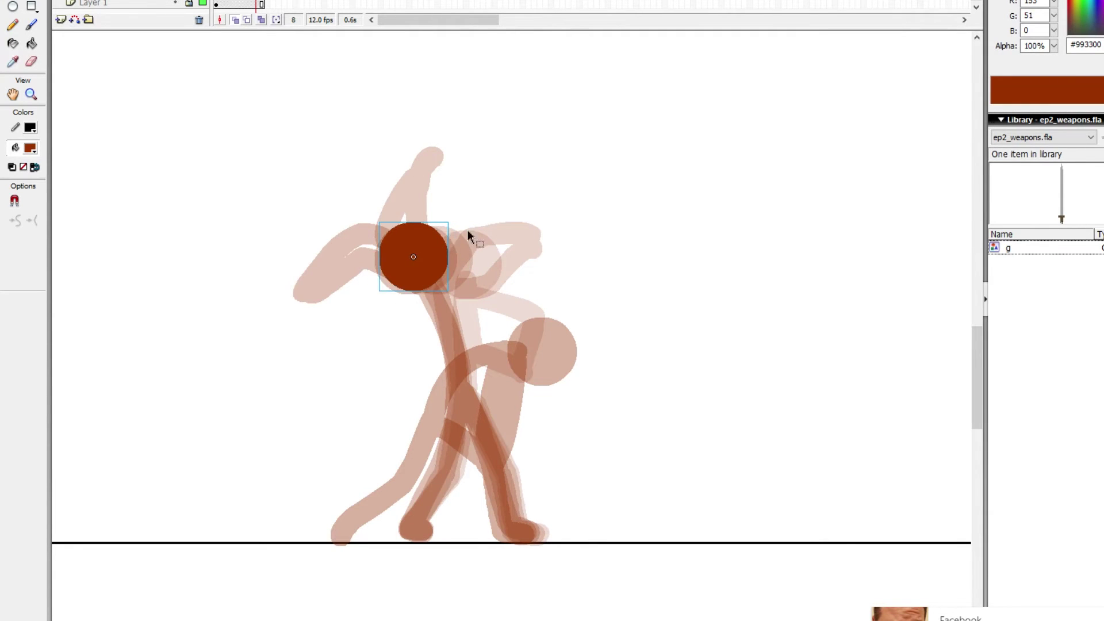
left_click(484, 237)
key("b")
mouse_move(452, 205)
left_mouse_down()
mouse_move(510, 231)
mouse_move(567, 316)
left_mouse_up()
left_click_drag(508, 286, 583, 258)
key("ctrl+z")
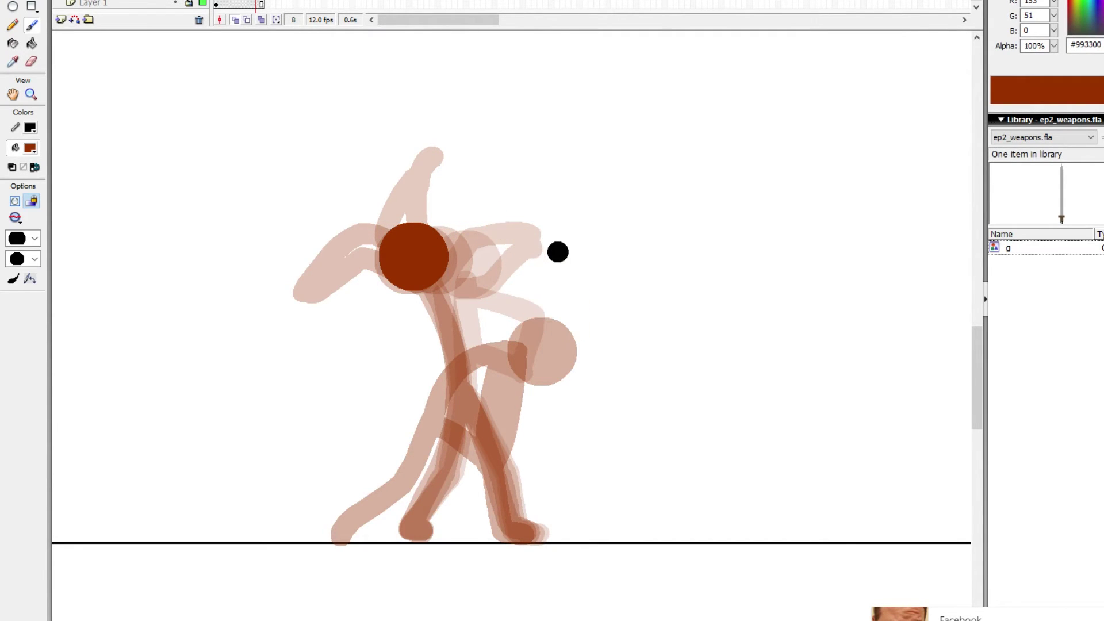
Step: Add head keyframes at frames 9 to 11, moving the head progressively forward toward the crouched pose
key("v")
left_click(436, 259)
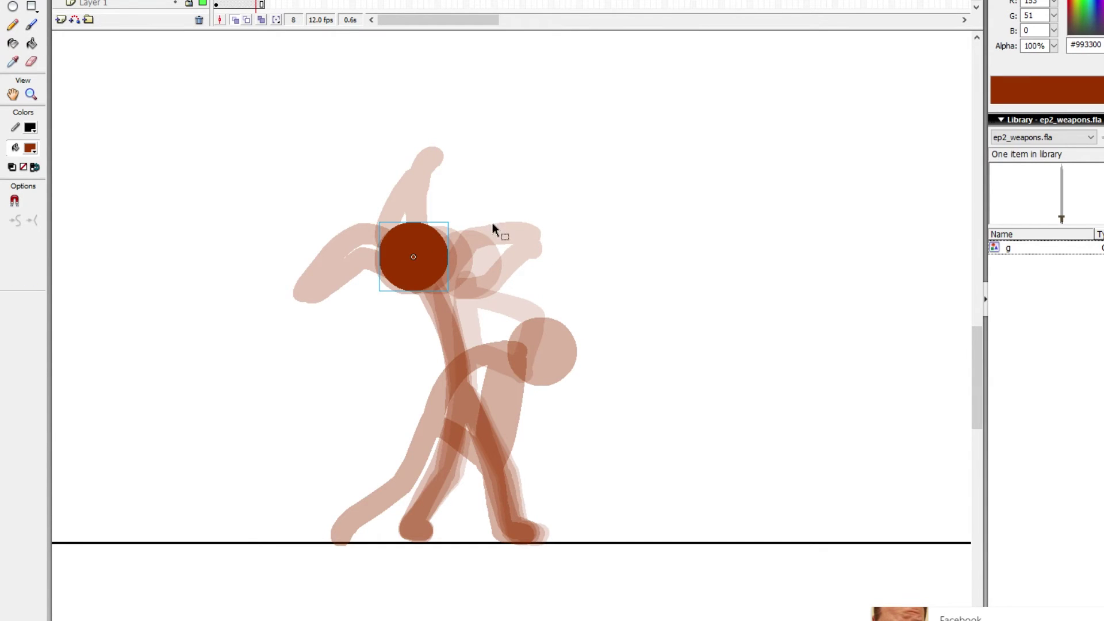
key("period")
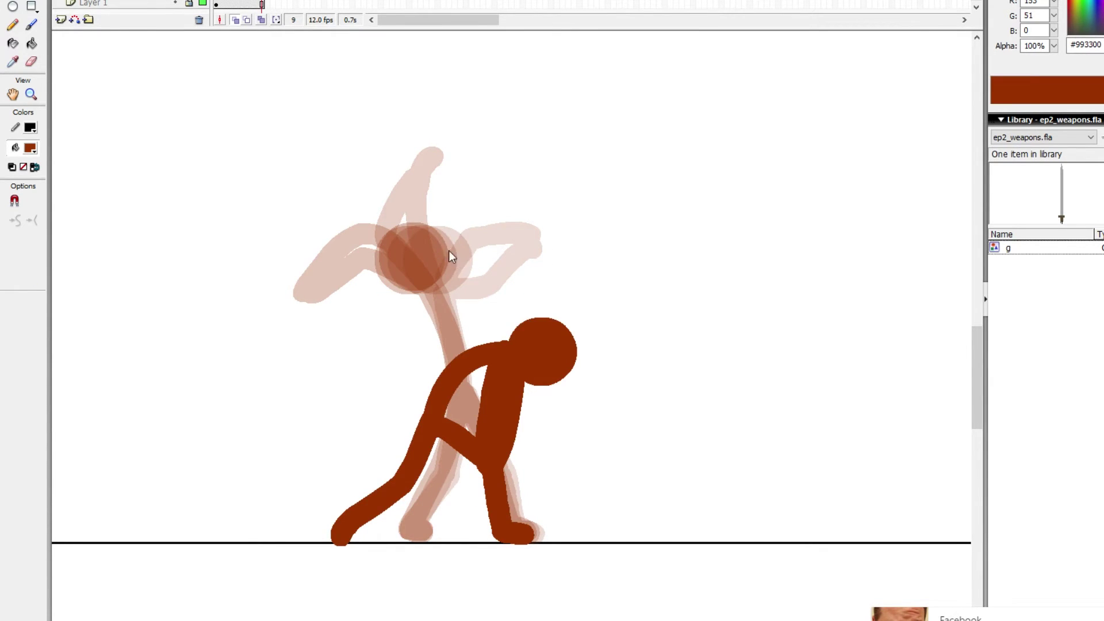
key("period")
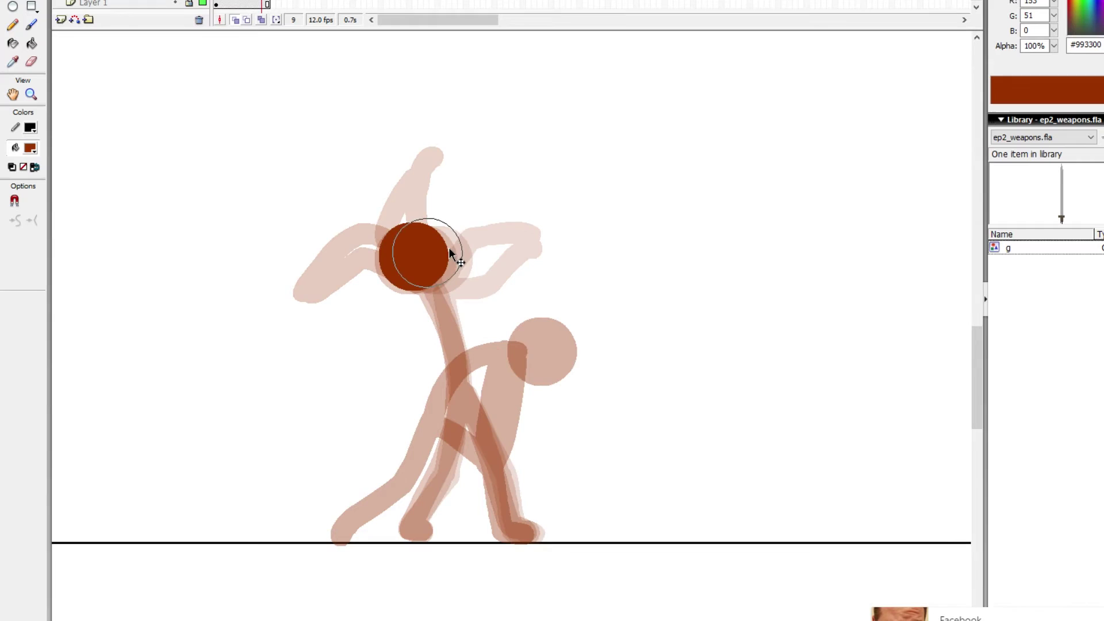
left_click_drag(449, 247, 518, 261)
key("F5")
key("F6")
key("period")
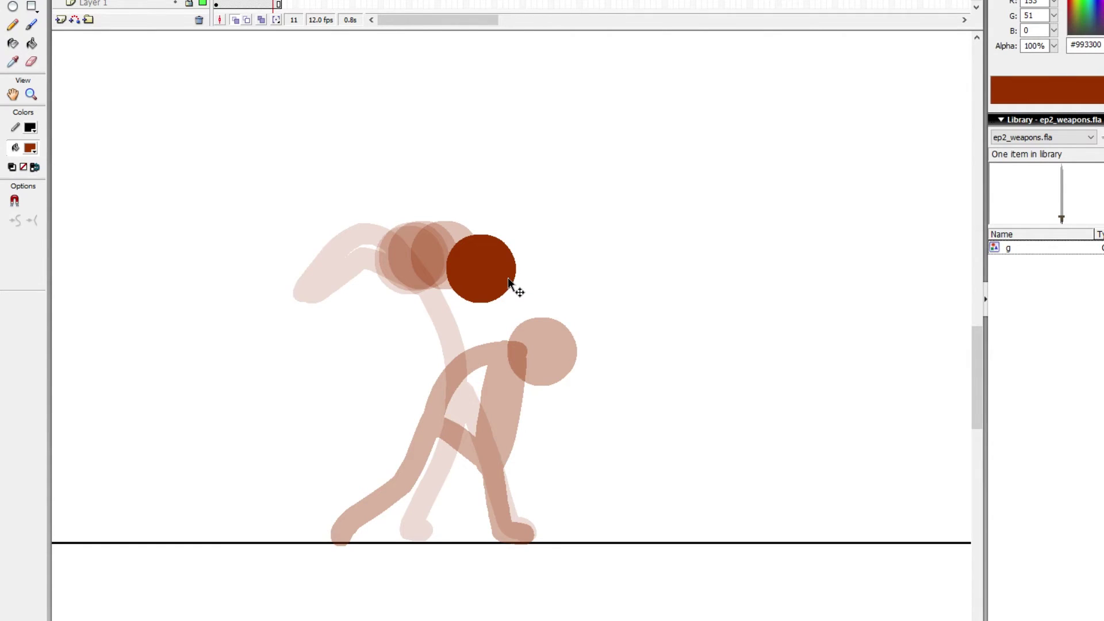
Step: Shift the heads in frames 10 and 11 farther forward and down so their spacing widens toward the crouched pose
key("comma")
key("comma")
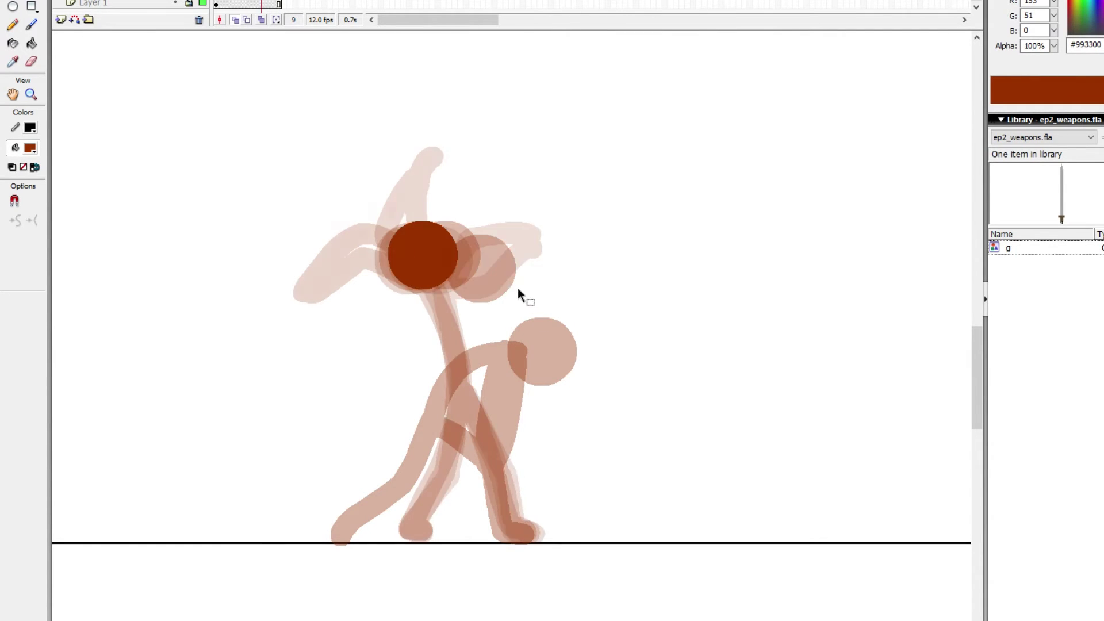
key("period")
left_click_drag(470, 257, 503, 278)
key("comma")
key("period")
key("period")
key("comma")
key("period")
key("period")
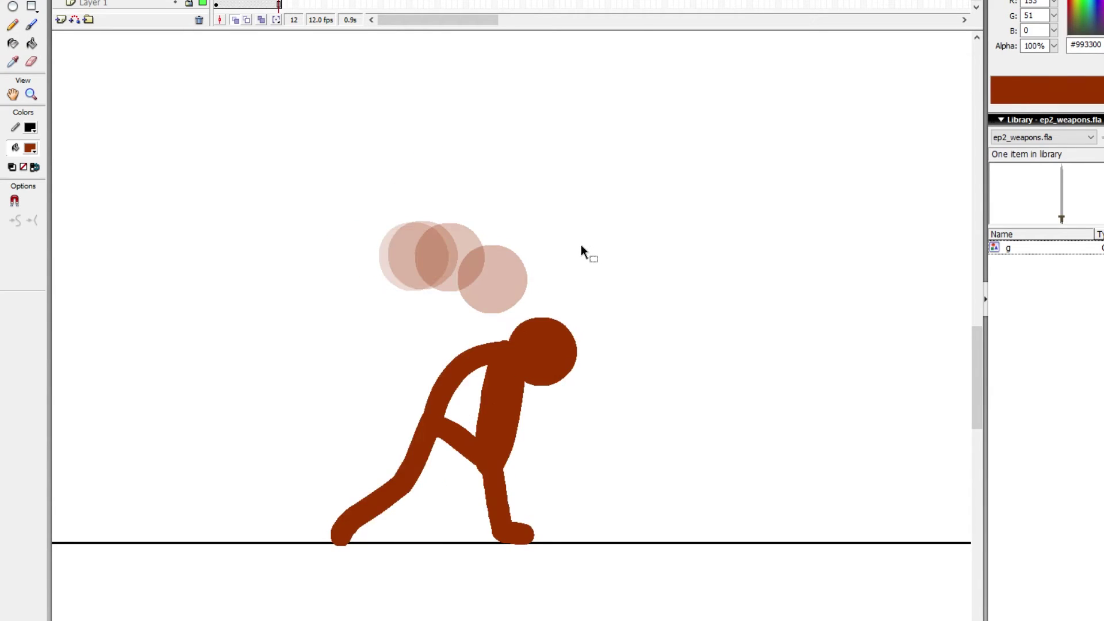
key("comma")
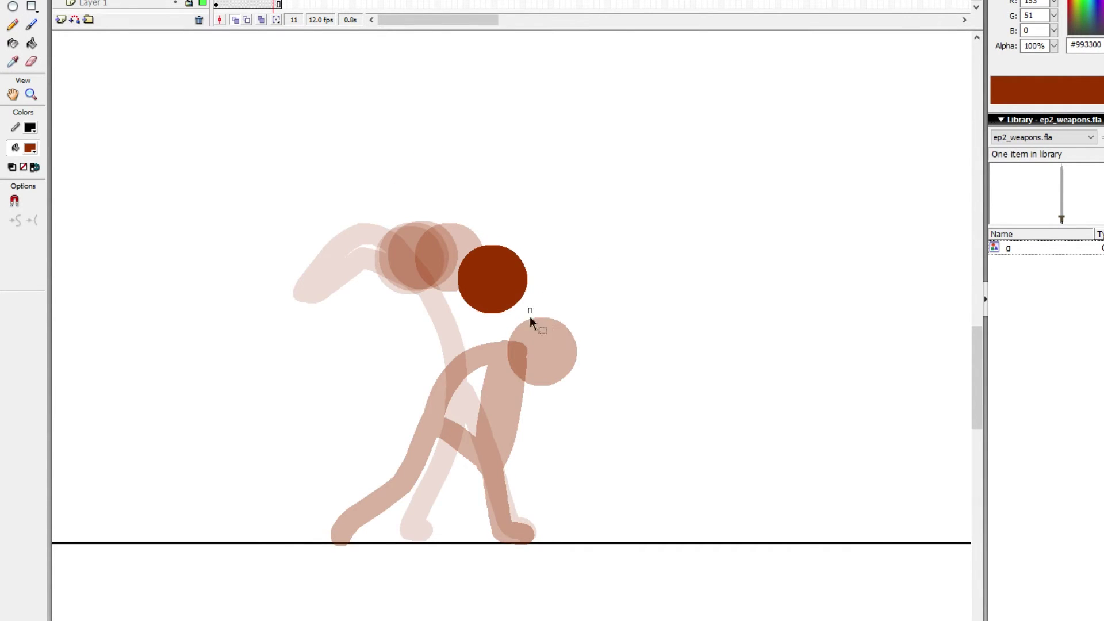
Step: Add head keyframes at frames 13 to 15, easing the head slightly up and back from frame 12's crouched pose
key("period")
key("b")
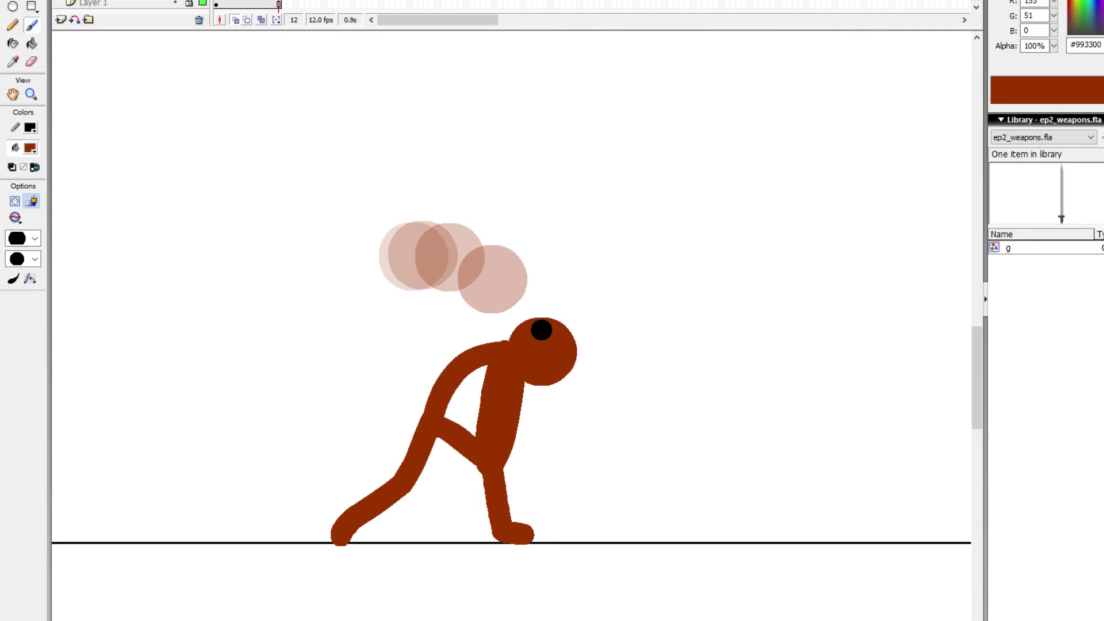
key("F5")
key("F7")
key("ctrl+v")
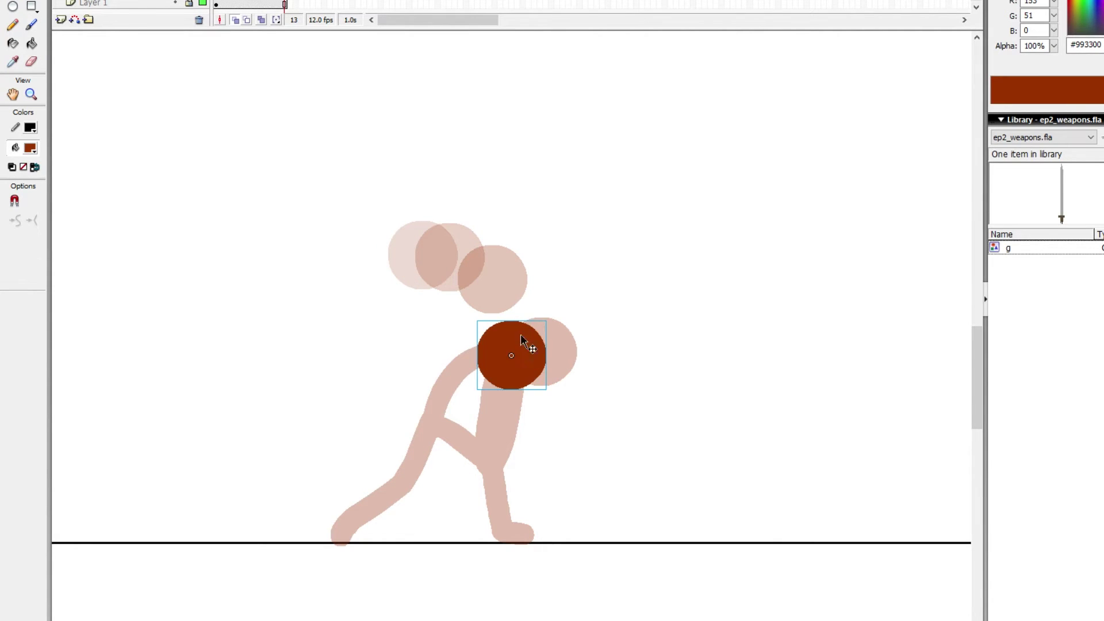
left_click_drag(527, 355, 545, 311)
key("F6")
key("F6")
key("b")
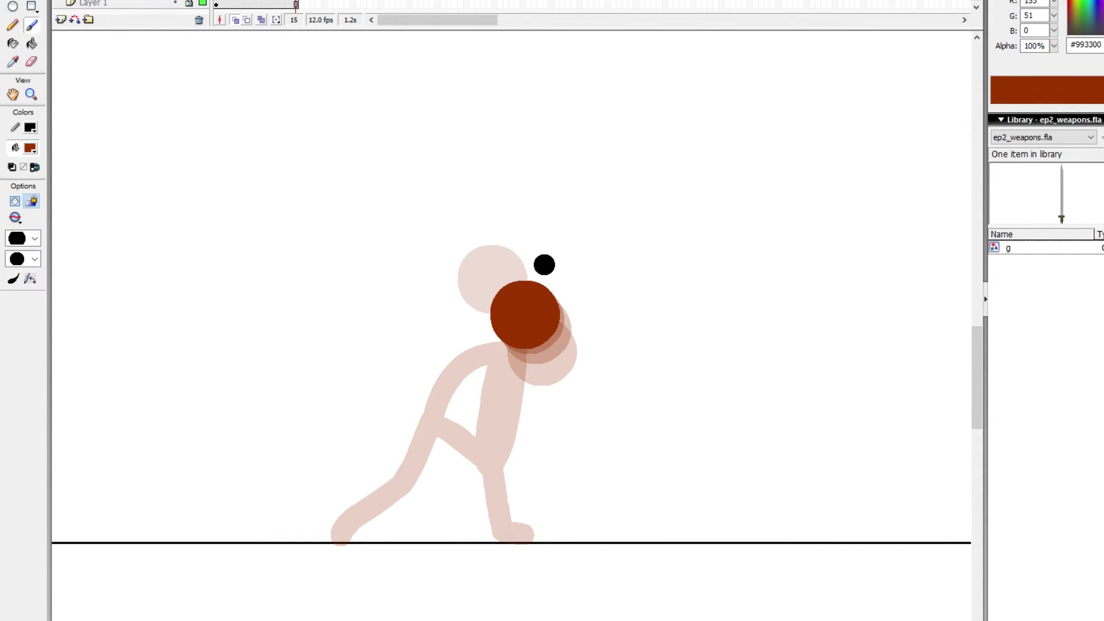
Step: Brush frame 13's curved torso and bent front leg slightly higher than frame 12's pose, comparing the two frames
key("comma")
key("comma")
key("comma")
key("period")
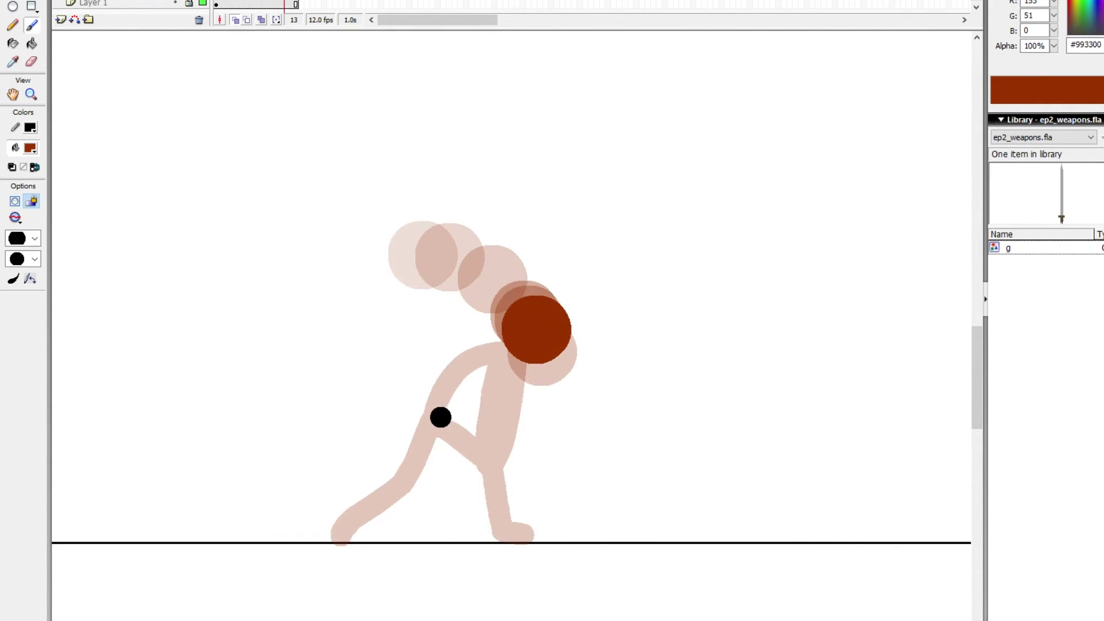
key("comma")
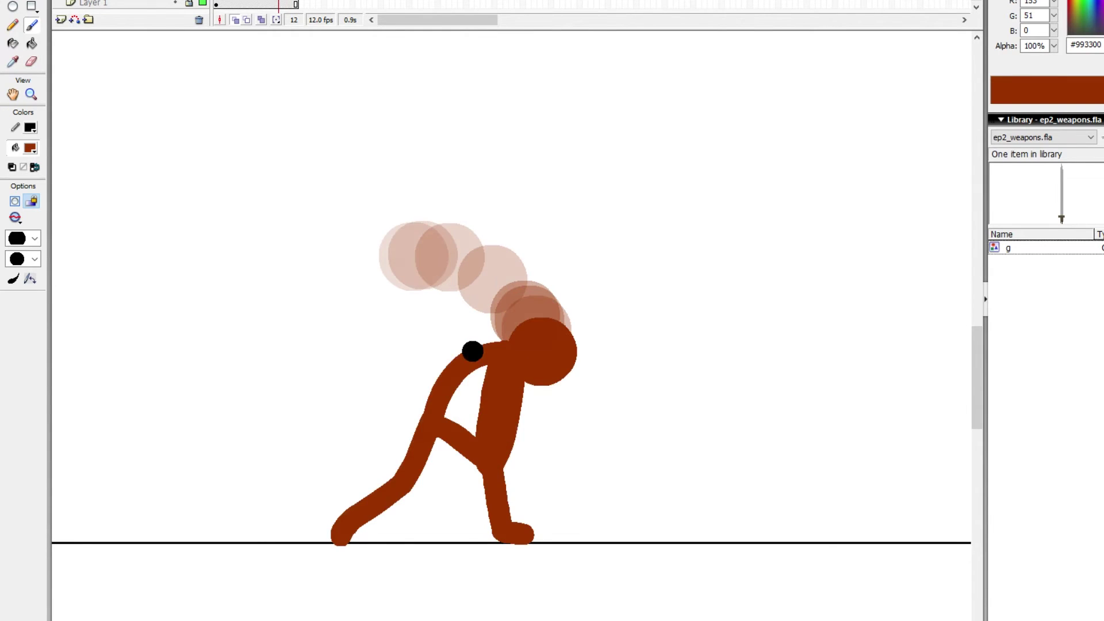
key("period")
mouse_move(440, 416)
left_mouse_down()
mouse_move(465, 360)
mouse_move(517, 320)
left_mouse_up()
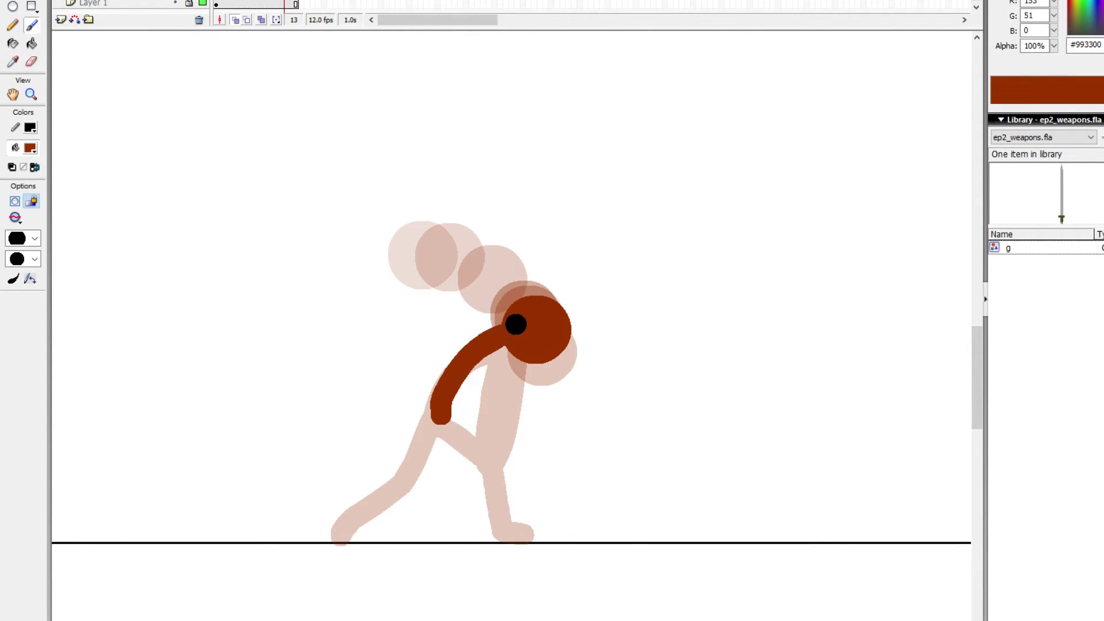
mouse_move(438, 418)
left_mouse_down()
mouse_move(503, 469)
mouse_move(505, 528)
mouse_move(525, 533)
left_mouse_up()
key("comma")
key("period")
key("comma")
key("period")
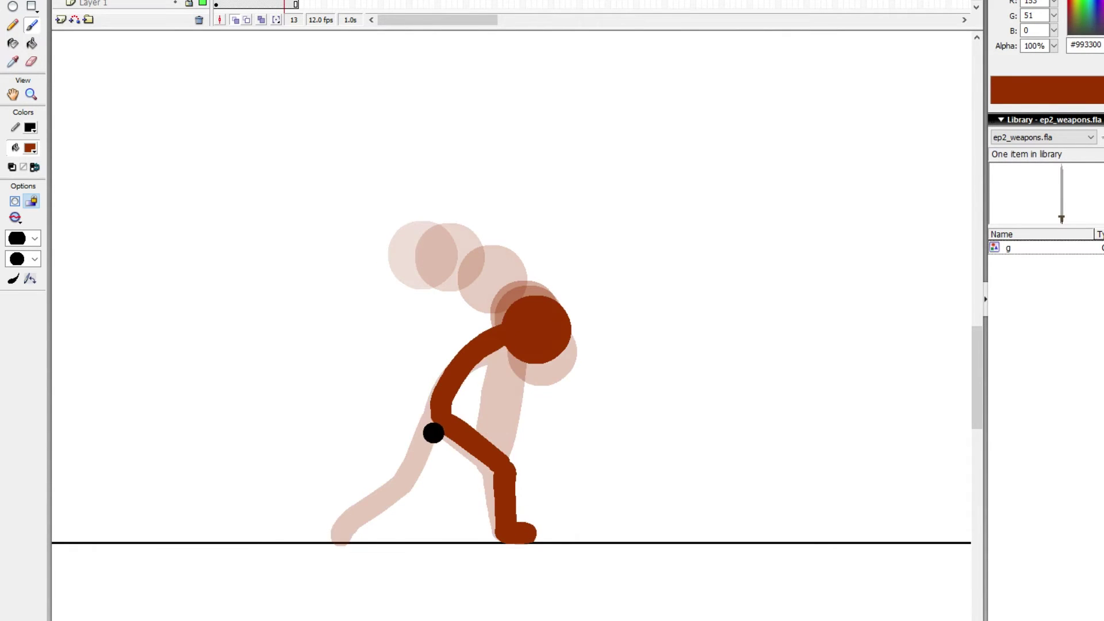
Step: Brush frame 13's back leg stretched behind the hips, keeping its foot planted where frame 12's is
mouse_move(436, 422)
left_mouse_down()
mouse_move(401, 476)
mouse_move(339, 527)
left_mouse_up()
key("comma")
key("period")
Step: Brush frame 14's curved torso from the hips to the head, replacing the first stroke and checking it against frame 13
mouse_move(441, 405)
left_mouse_down()
mouse_move(470, 350)
mouse_move(513, 318)
left_mouse_up()
key("period")
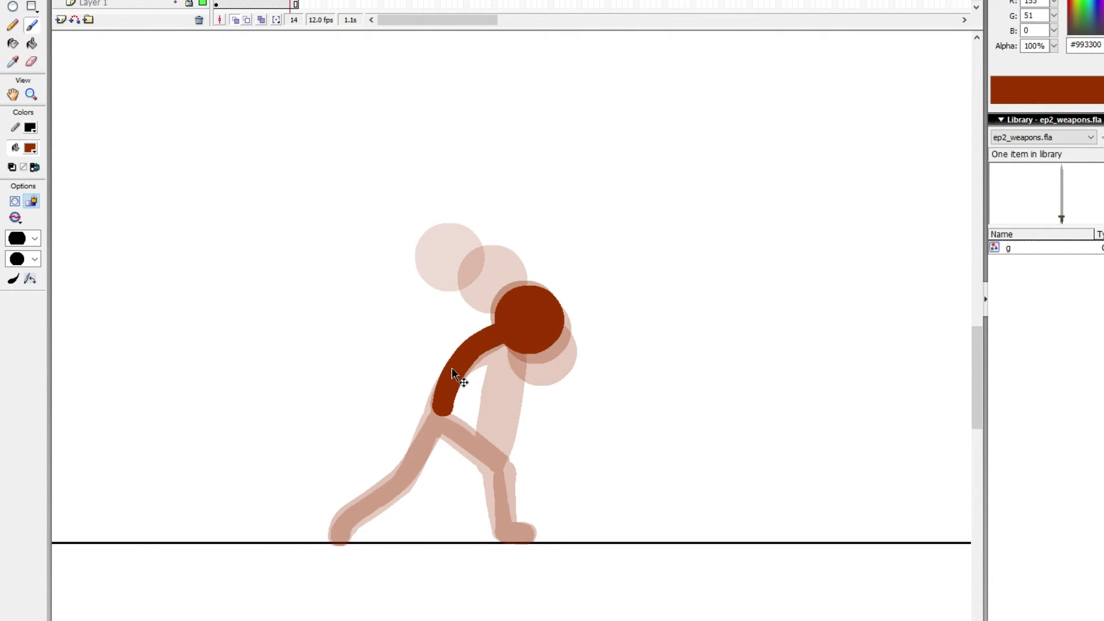
left_click(452, 369, "ctrl")
key("Delete")
left_click_drag(443, 405, 510, 314)
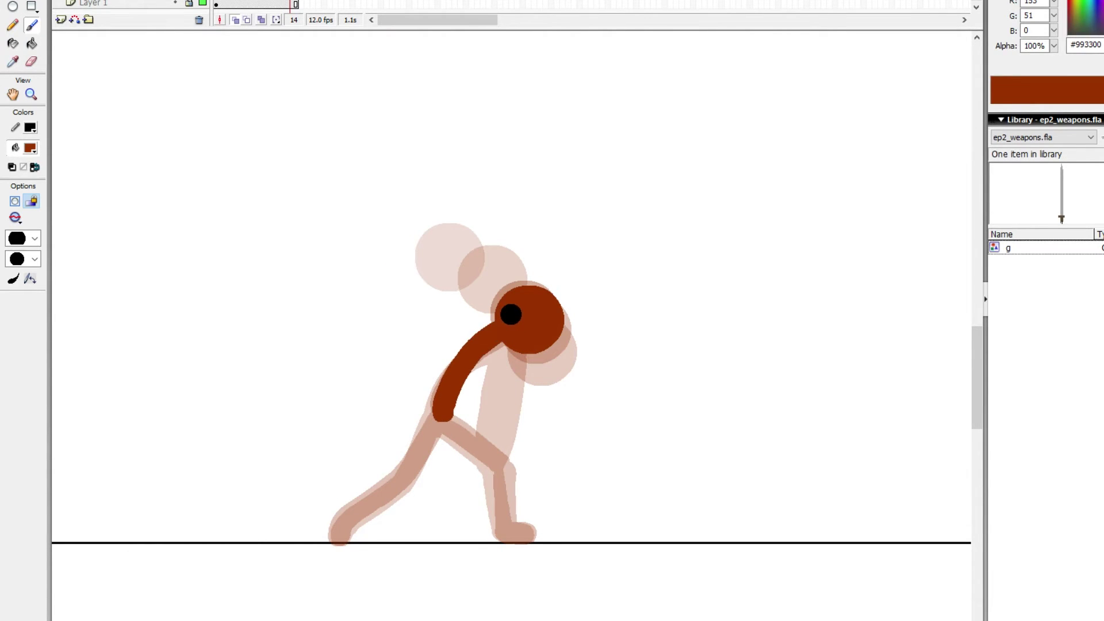
key("comma")
key("period")
key("comma")
key("period")
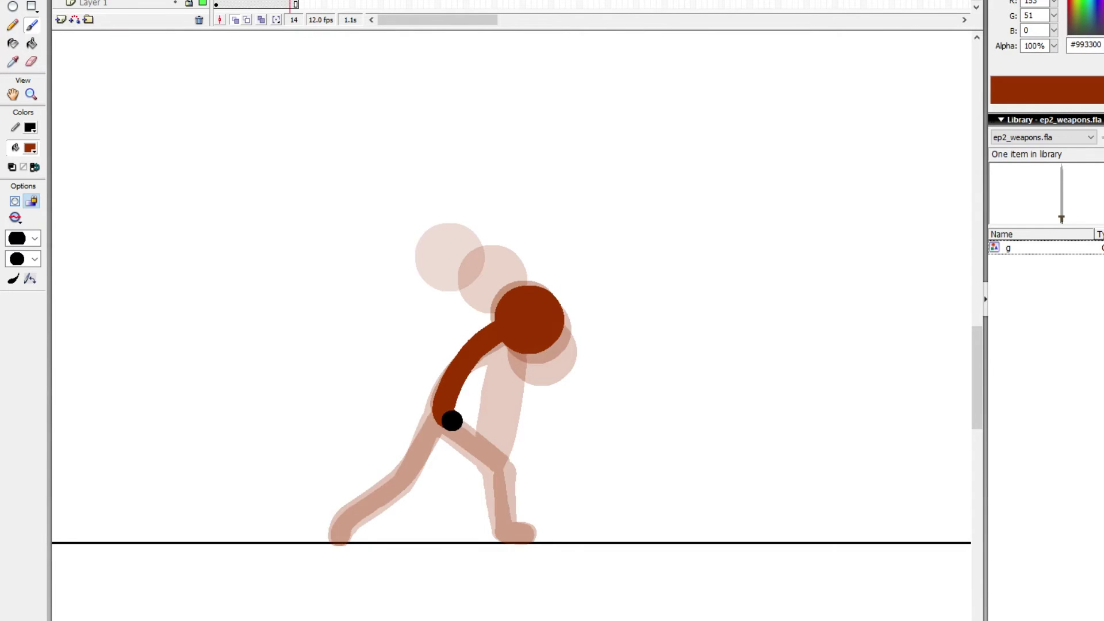
Step: Brush frame 14's front and back legs, keeping both feet planted and checking them against frame 13
mouse_move(452, 421)
left_mouse_down()
mouse_move(500, 461)
mouse_move(508, 486)
mouse_move(509, 471)
mouse_move(507, 532)
mouse_move(528, 533)
left_mouse_up()
key("comma")
key("period")
key("comma")
key("period")
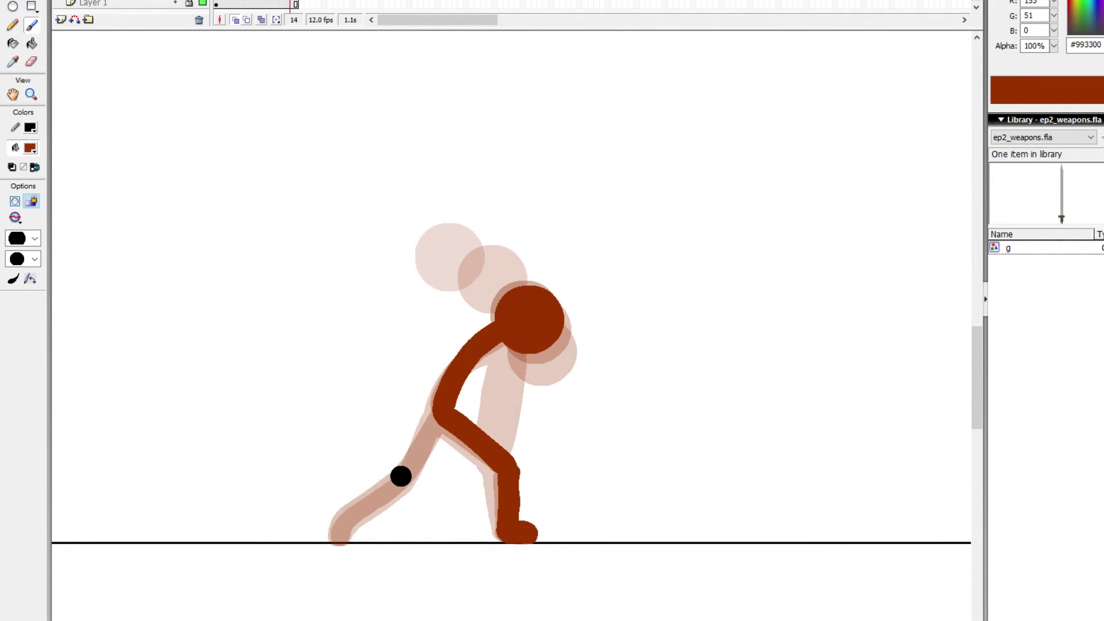
left_click_drag(400, 476, 436, 414)
key("comma")
key("period")
left_click_drag(397, 483, 346, 515)
Step: Brush frame 15's curved torso nearly on top of frame 14's, undoing and redrawing the stroke until it lines up
key("period")
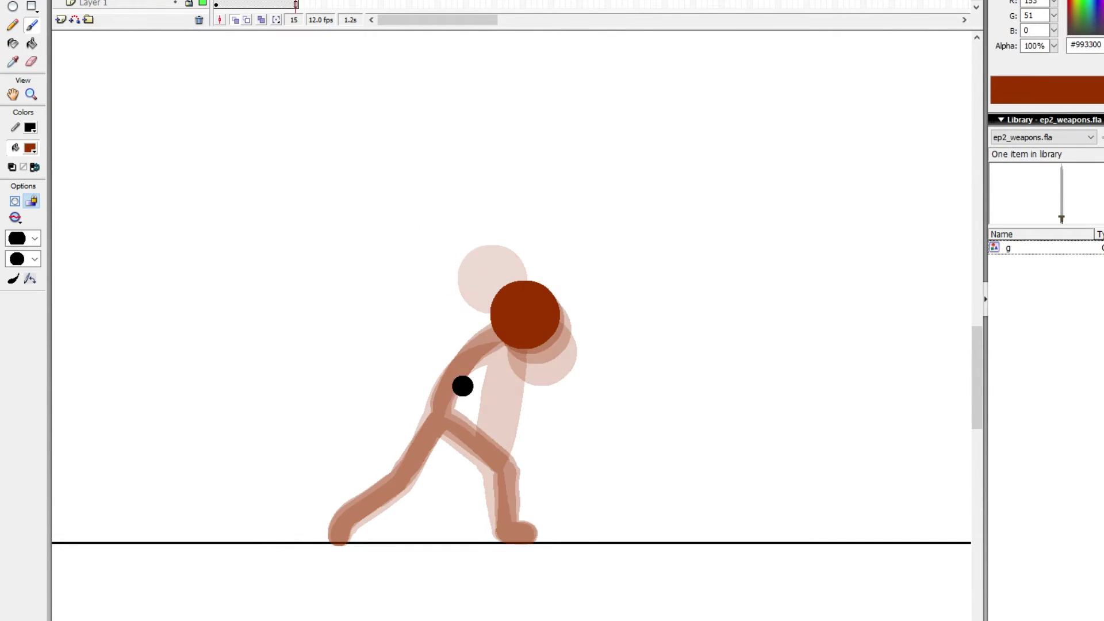
mouse_move(443, 414)
left_mouse_down()
mouse_move(465, 363)
mouse_move(506, 328)
left_mouse_up()
key("comma")
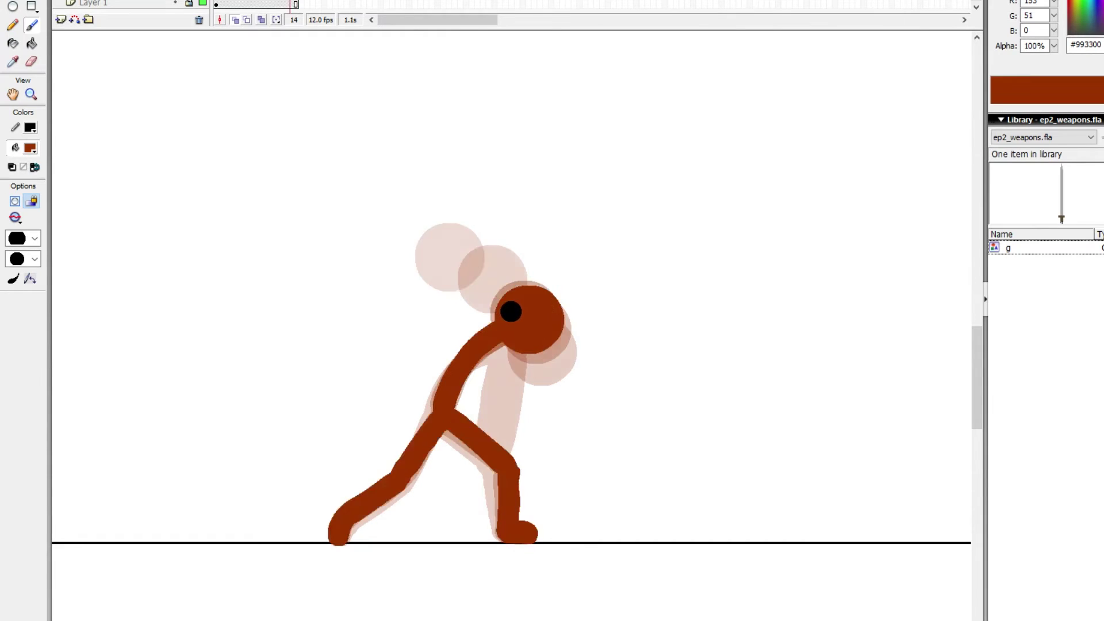
key("period")
key("ctrl+z")
mouse_move(444, 416)
left_mouse_down()
mouse_move(456, 376)
mouse_move(513, 313)
left_mouse_up()
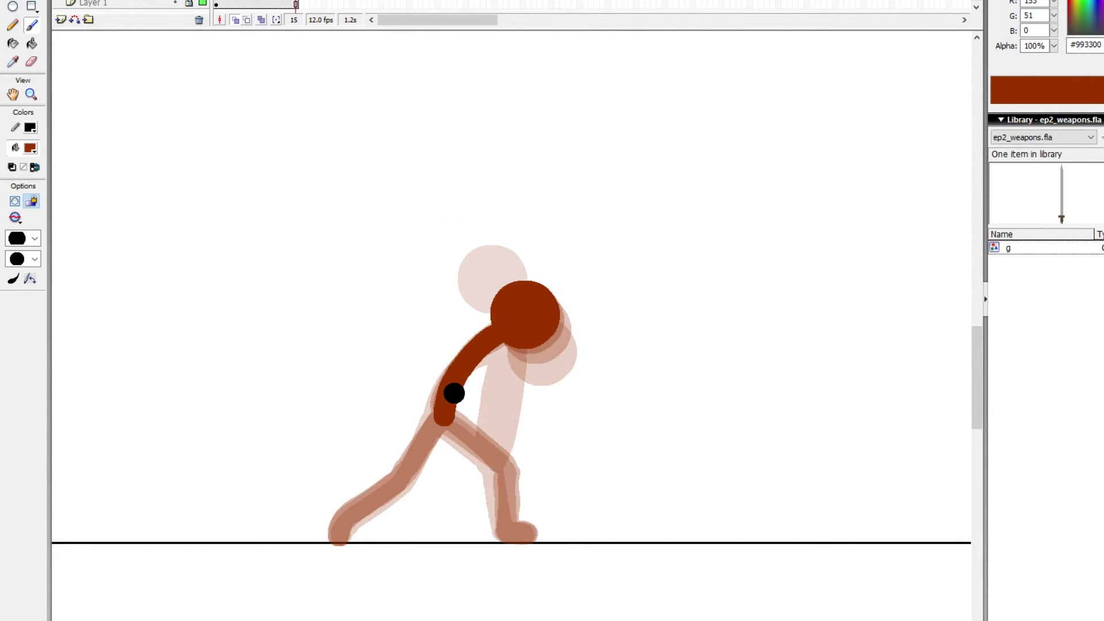
key("ctrl+z")
mouse_move(443, 419)
left_mouse_down()
mouse_move(458, 368)
mouse_move(508, 313)
left_mouse_up()
Step: Brush frame 15's bent front leg and outstretched back leg, closely following frame 14's legs
mouse_move(450, 423)
left_mouse_down()
mouse_move(506, 466)
mouse_move(515, 490)
mouse_move(510, 470)
mouse_move(507, 525)
left_mouse_up()
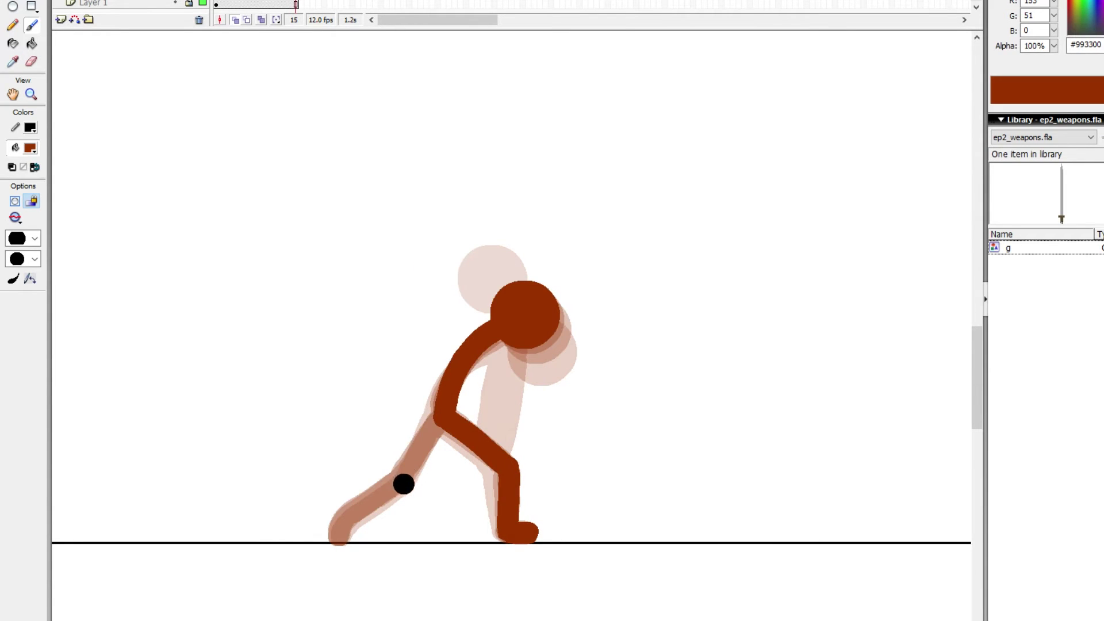
left_click_drag(404, 484, 434, 420)
left_click_drag(400, 491, 348, 517)
Step: Compare frame 15 with frame 14, and step back through the earlier frames to examine the strike's motion
key("comma")
key("period")
key("comma")
key("comma")
key("comma")
key("comma")
key("comma")
key("comma")
key("comma")
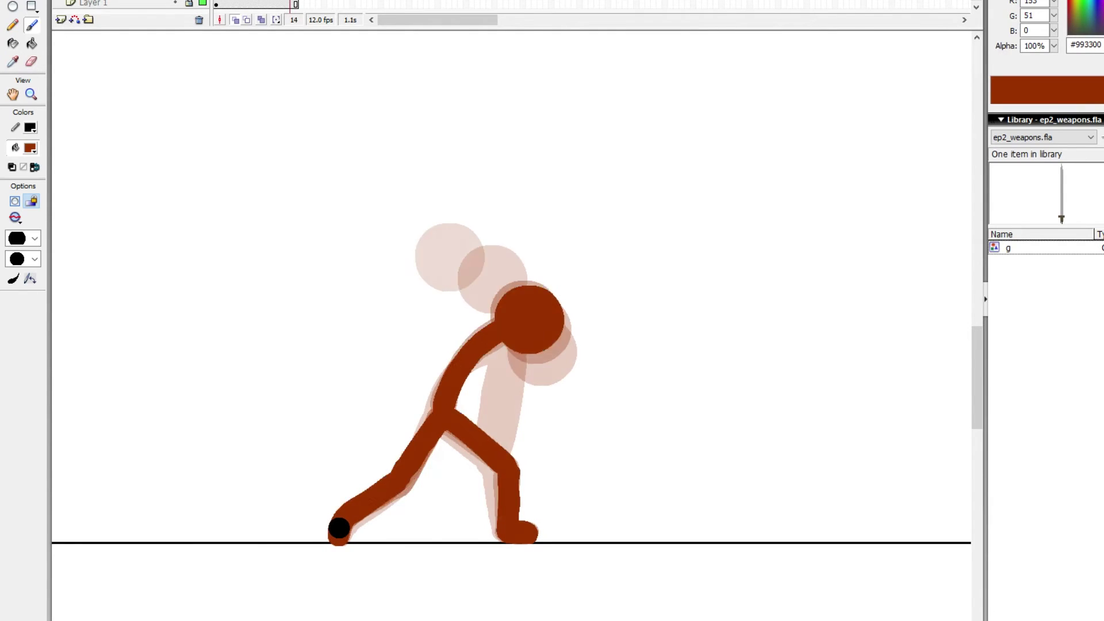
Step: On frame 8, paint the stick figure's curved torso below the head and its bent front leg with the brush
key("comma")
key("period")
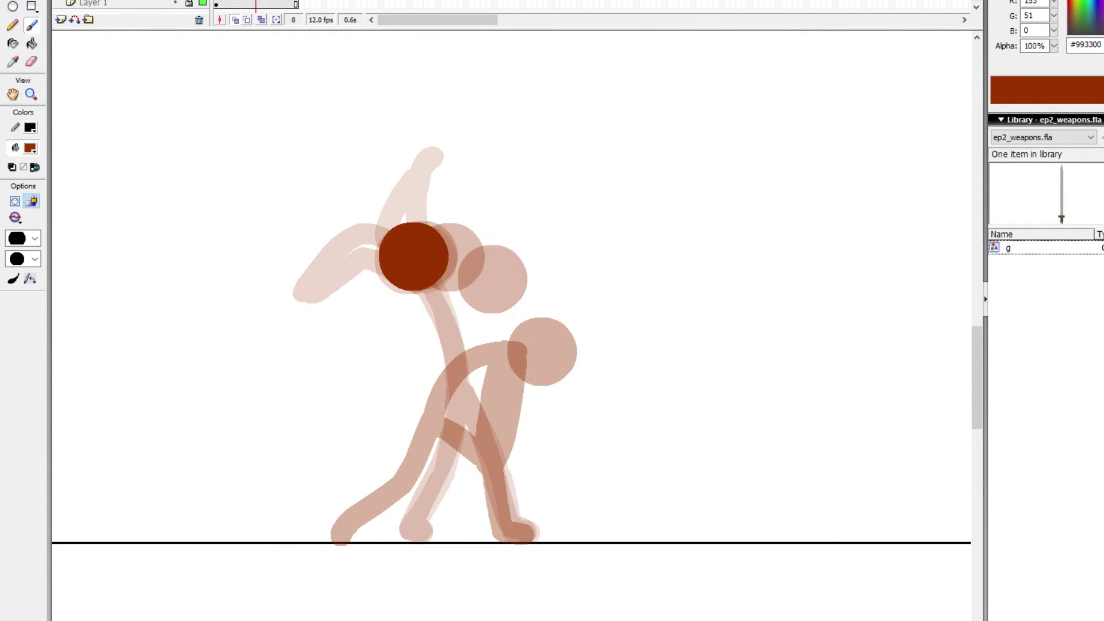
key("comma")
key("period")
key("comma")
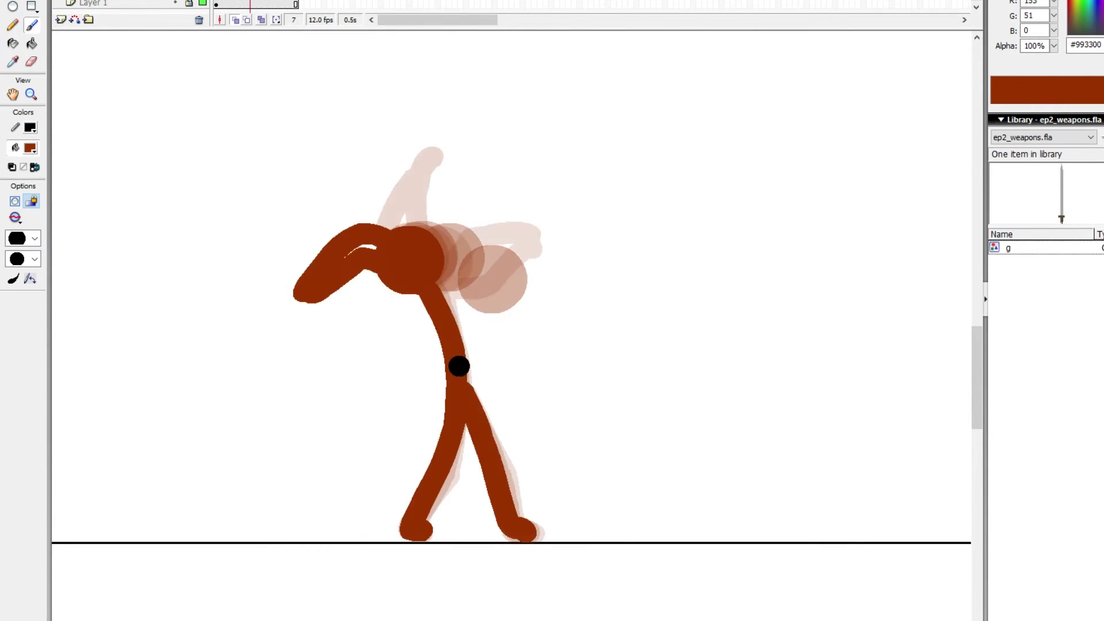
key("period")
left_click_drag(461, 367, 425, 275)
key("comma")
key("period")
left_click_drag(461, 380, 506, 530)
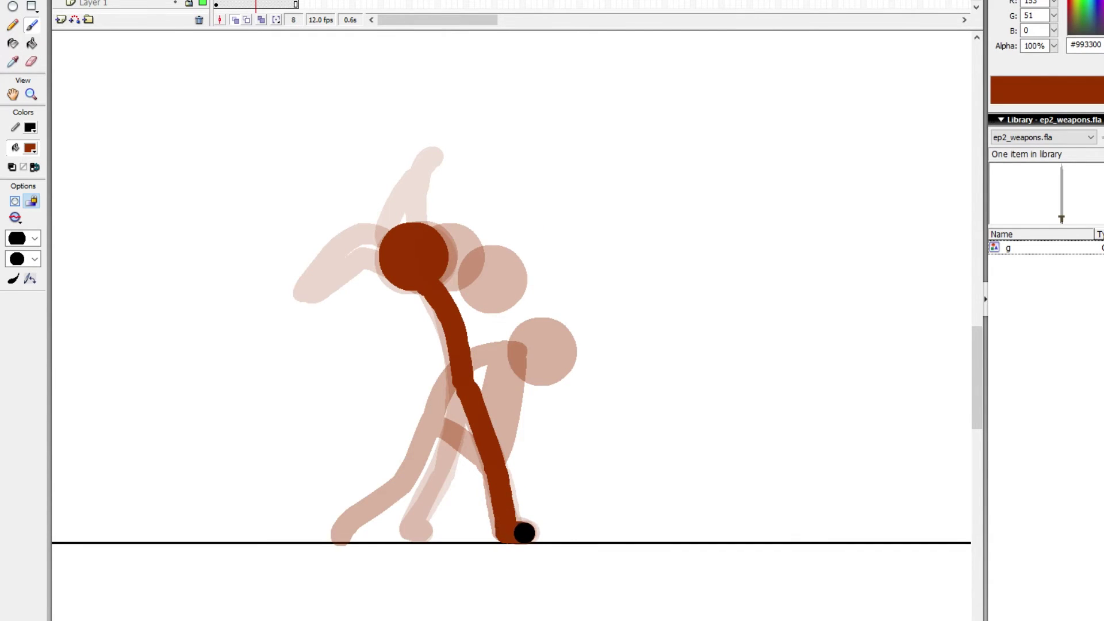
Step: Paint the rear leg and foot on frame 8, matching the pose against the previous frame
key("comma")
key("period")
key("comma")
key("period")
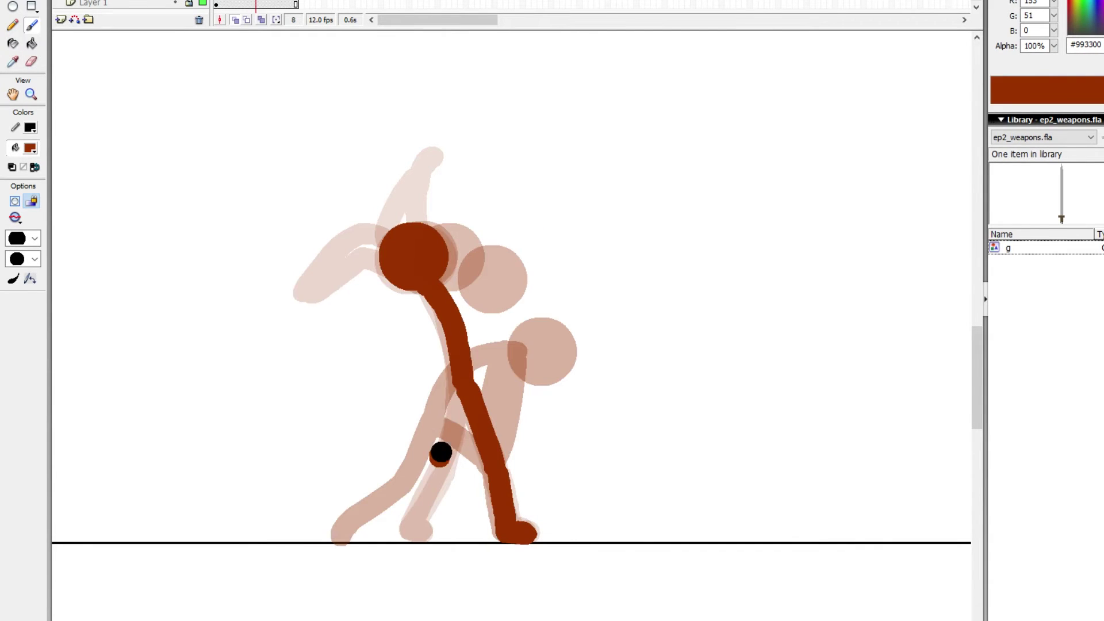
left_click_drag(440, 453, 459, 382)
left_click_drag(441, 460, 419, 508)
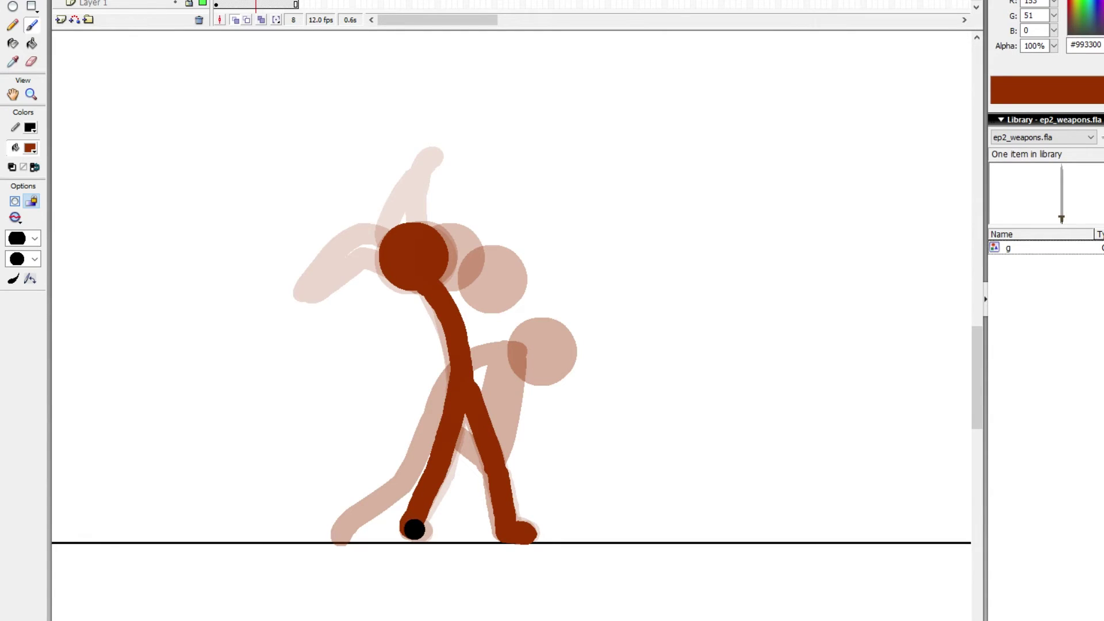
key("comma")
key("period")
mouse_move(549, 472)
left_mouse_down()
mouse_move(527, 577)
mouse_move(488, 478)
mouse_move(517, 483)
left_mouse_up()
key("ctrl+z")
key("ctrl+z")
mouse_move(482, 563)
left_mouse_down()
mouse_move(426, 564)
mouse_move(414, 522)
left_mouse_up()
key("ctrl+z")
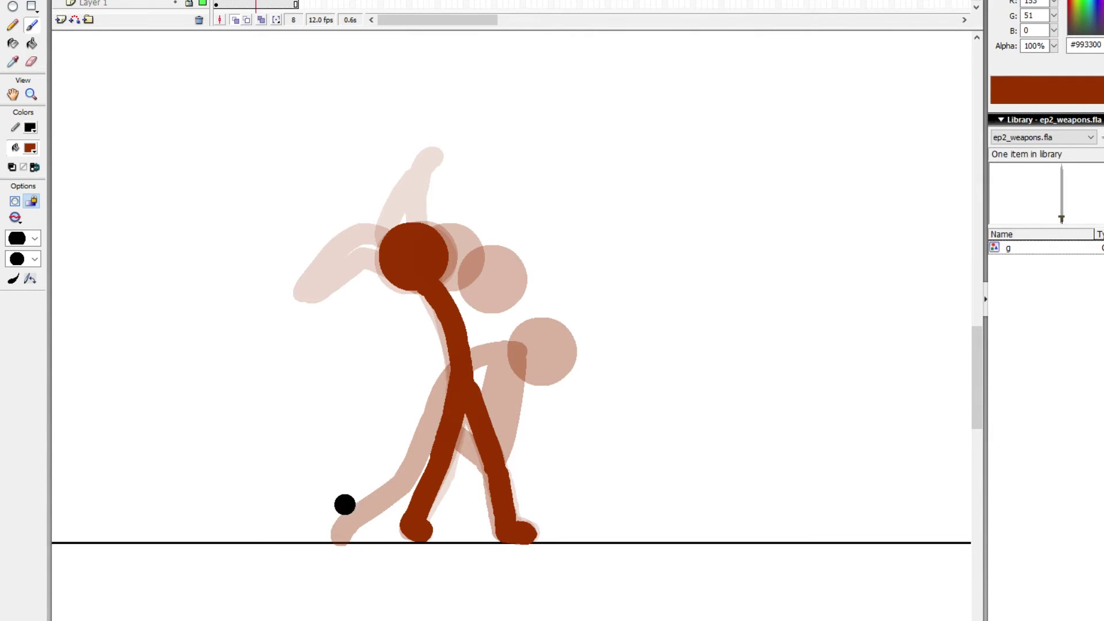
Step: Paint both arms on frame 8 reaching behind the head, bent downward at the elbows
mouse_move(345, 505)
left_mouse_down()
mouse_move(372, 434)
mouse_move(270, 217)
mouse_move(282, 295)
mouse_move(374, 265)
mouse_move(318, 327)
mouse_move(350, 263)
mouse_move(442, 242)
mouse_move(328, 311)
mouse_move(321, 327)
mouse_move(350, 257)
mouse_move(435, 260)
left_mouse_up()
key("ctrl+z")
key("ctrl+z")
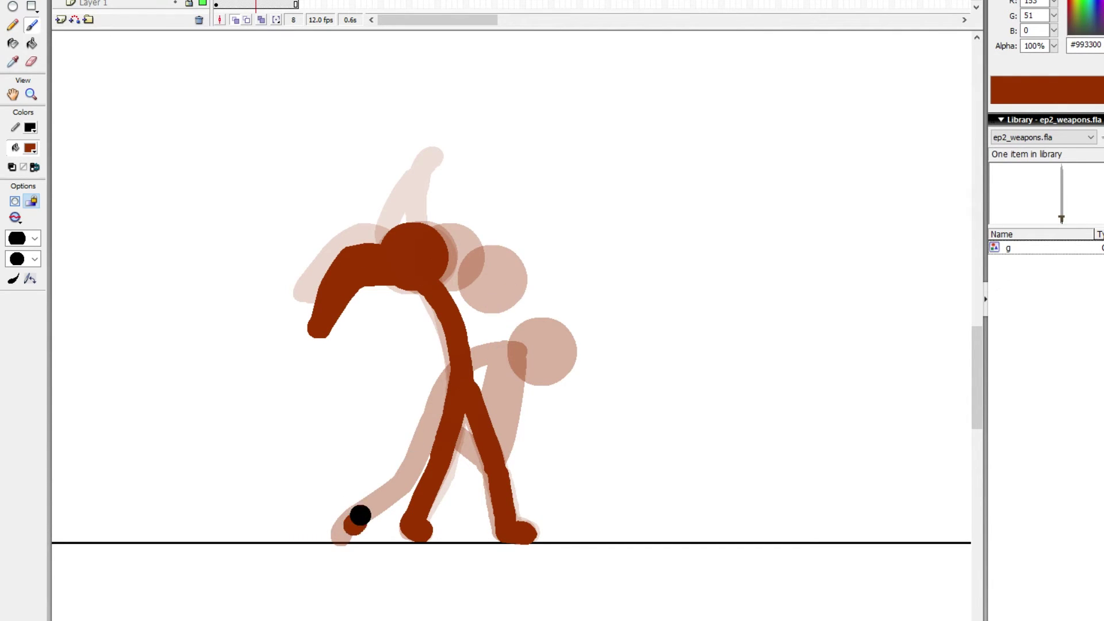
mouse_move(354, 522)
left_mouse_down()
mouse_move(214, 279)
mouse_move(275, 355)
left_mouse_up()
key("ctrl+z")
key("space")
mouse_move(573, 302)
left_mouse_down()
mouse_move(690, 292)
mouse_move(713, 308)
left_mouse_up()
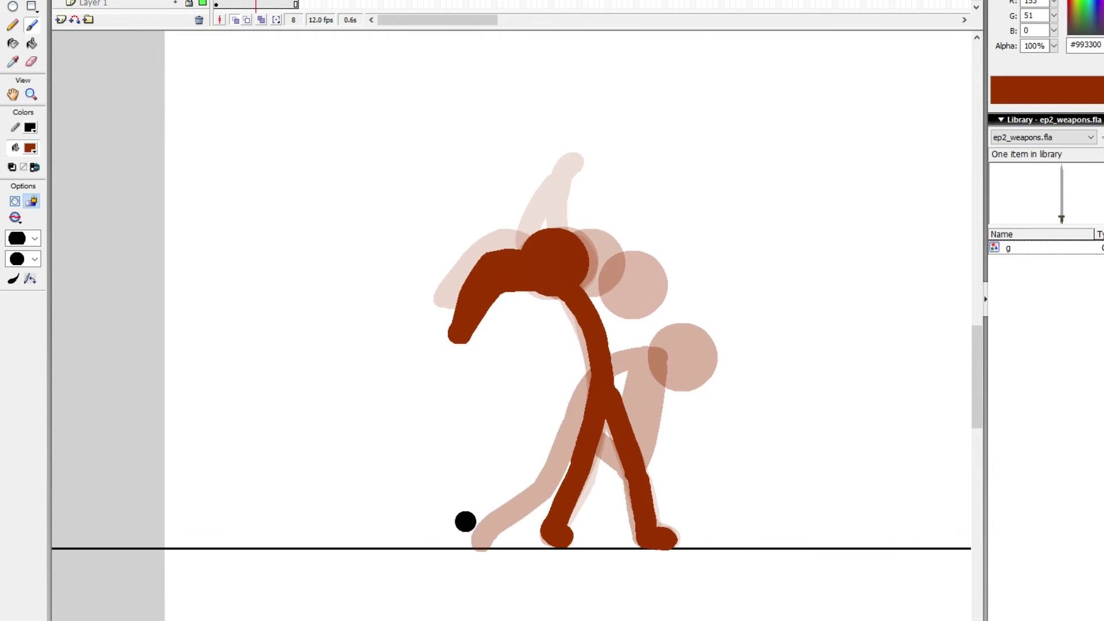
mouse_move(441, 538)
left_mouse_down()
mouse_move(392, 273)
mouse_move(431, 313)
left_mouse_up()
key("space")
left_click_drag(785, 457, 643, 473)
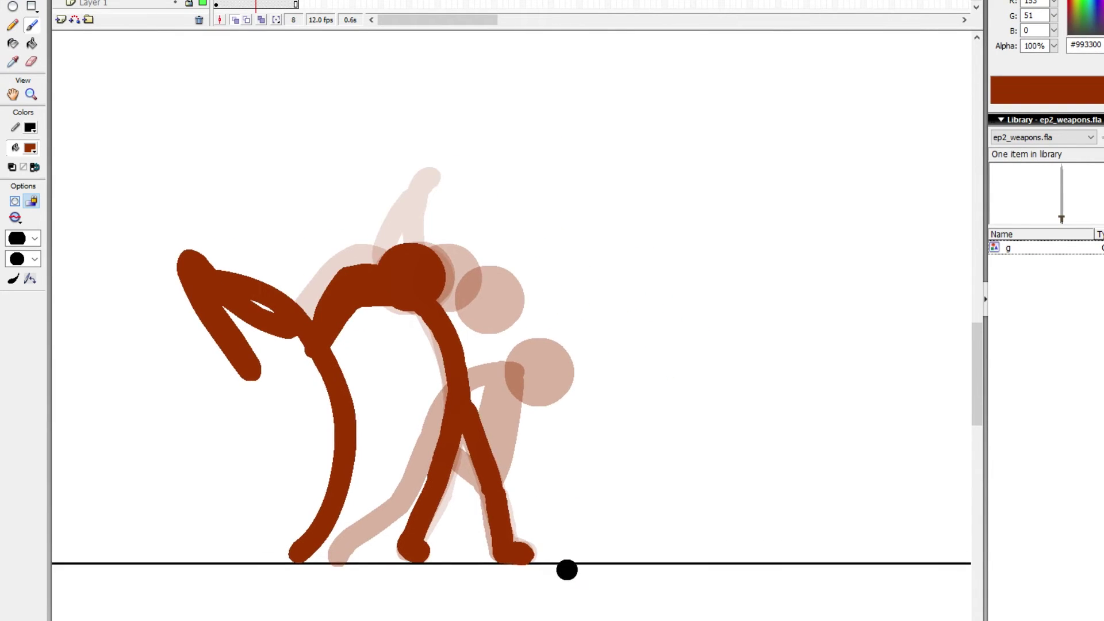
mouse_move(569, 579)
left_mouse_down()
mouse_move(528, 461)
mouse_move(756, 301)
mouse_move(683, 295)
left_mouse_up()
mouse_move(675, 368)
left_mouse_down()
mouse_move(768, 308)
mouse_move(690, 230)
left_mouse_up()
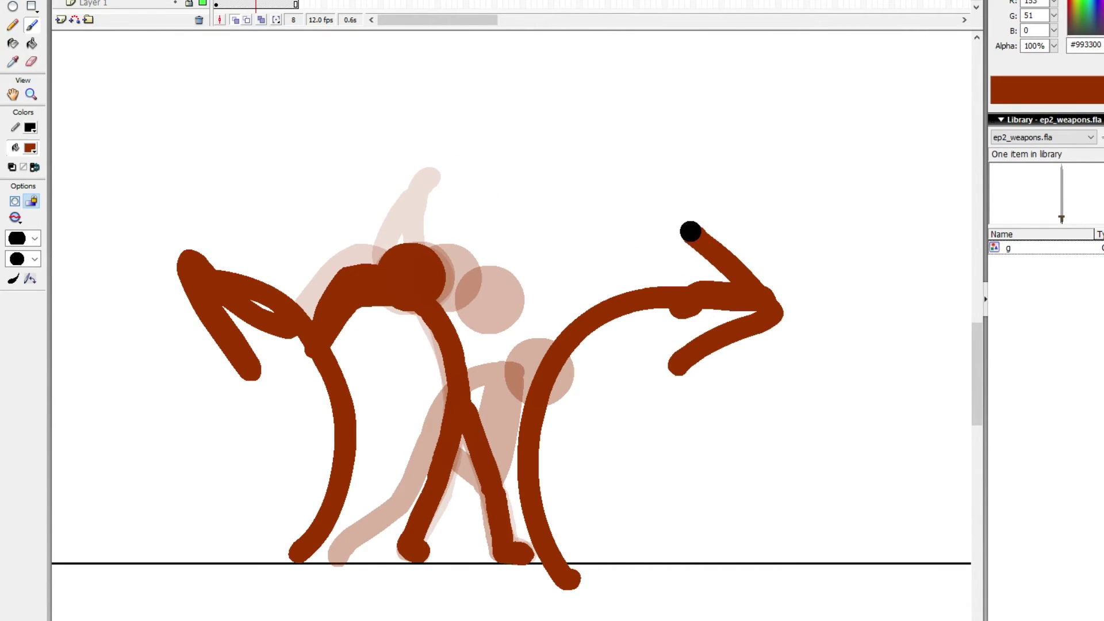
mouse_move(222, 242)
left_mouse_down()
mouse_move(184, 532)
mouse_move(379, 231)
left_mouse_up()
left_click_drag(234, 225, 108, 320)
key("ctrl+z")
key("ctrl+z")
key("ctrl+z")
key("ctrl+z")
key("ctrl+z")
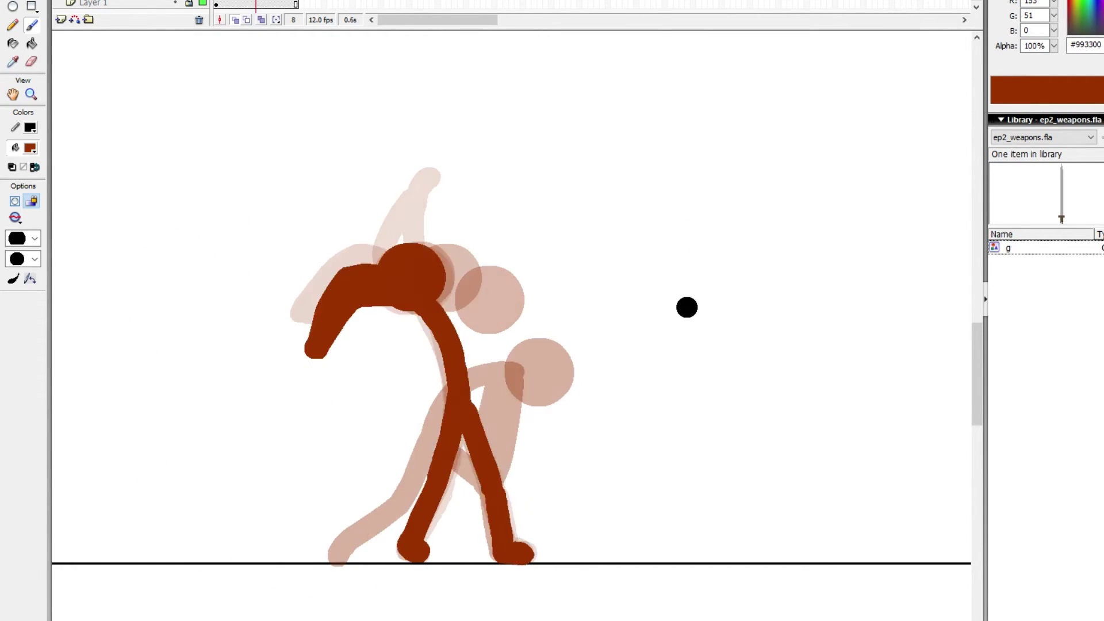
Step: On frame 9, paint the torso from the head down to the hips and the front leg with its foot
key(".")
mouse_move(451, 407)
left_mouse_down()
mouse_move(454, 342)
mouse_move(434, 301)
left_mouse_up()
key(".")
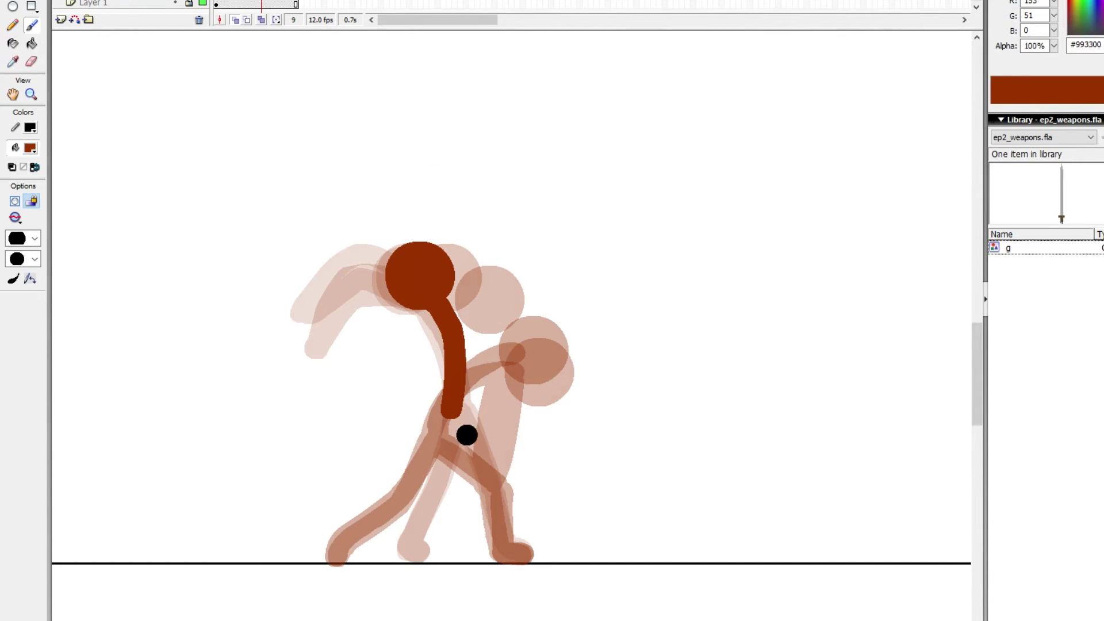
mouse_move(452, 409)
left_mouse_down()
mouse_move(494, 493)
mouse_move(504, 554)
left_mouse_up()
key(".")
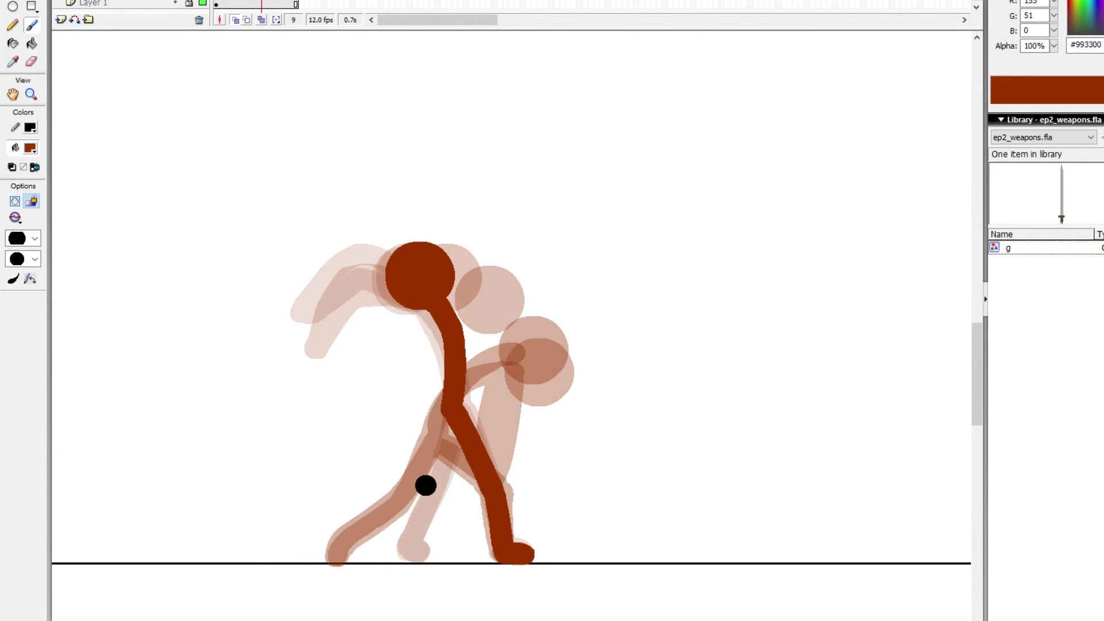
Step: Paint the rear leg on frame 9, stretched slightly farther back than on frame 8
left_click_drag(454, 411, 392, 549)
key(".")
key(".")
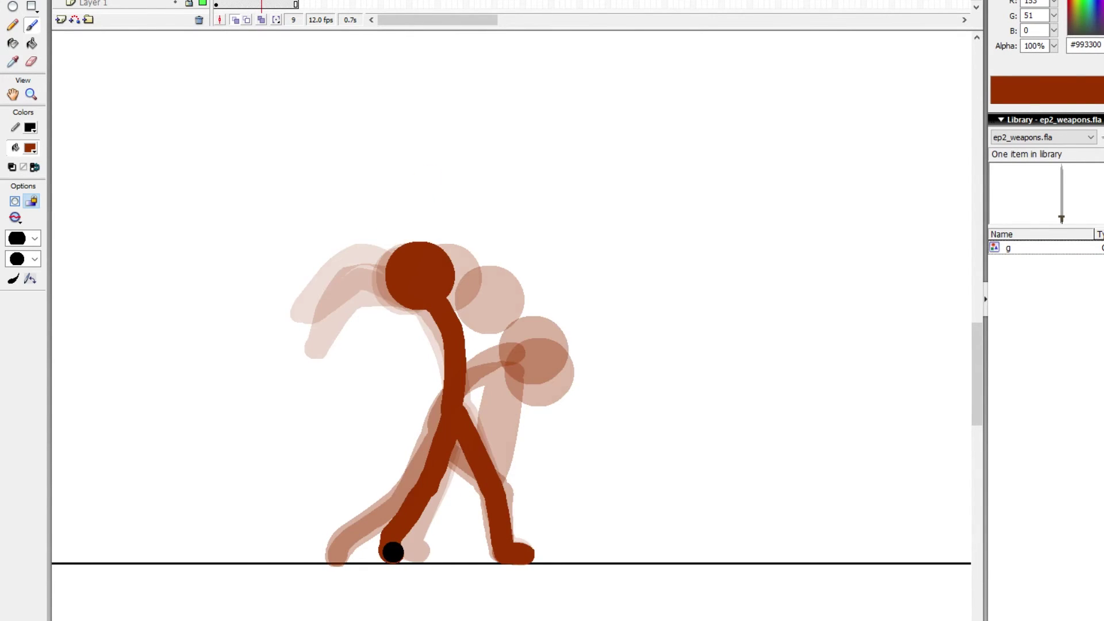
Step: On frame 10, paint the forward-moving torso and the bent front leg with its foot
key(".")
key(".")
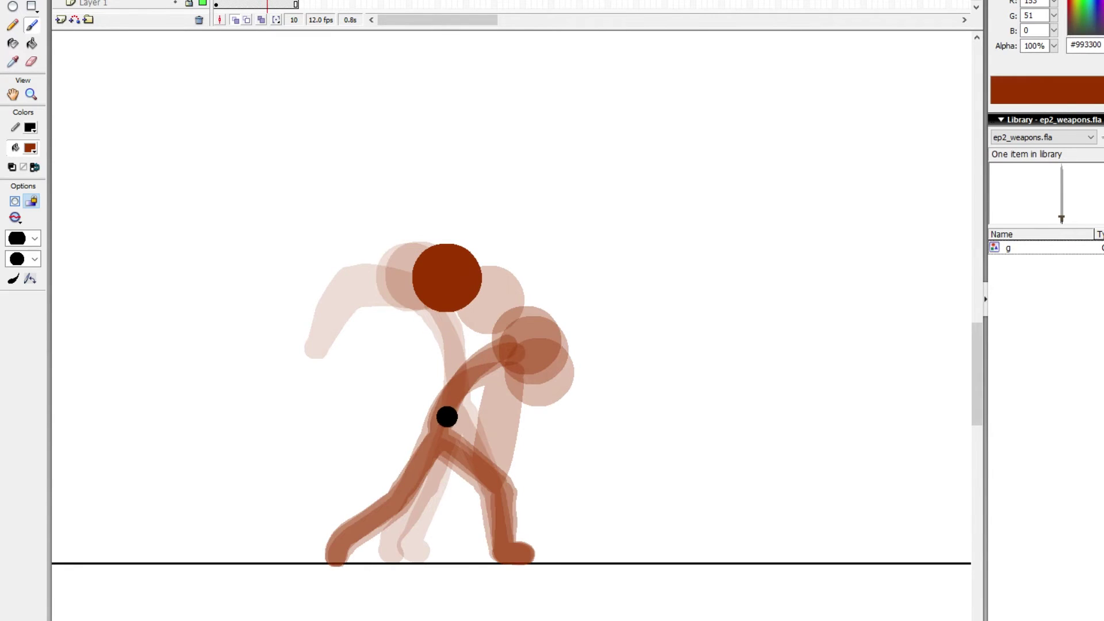
left_click_drag(447, 420, 463, 320)
key(".")
mouse_move(452, 425)
left_mouse_down()
mouse_move(486, 471)
mouse_move(502, 533)
mouse_move(529, 553)
left_mouse_up()
key(".")
key(".")
mouse_move(244, 497)
left_mouse_down()
mouse_move(281, 480)
mouse_move(310, 199)
left_mouse_up()
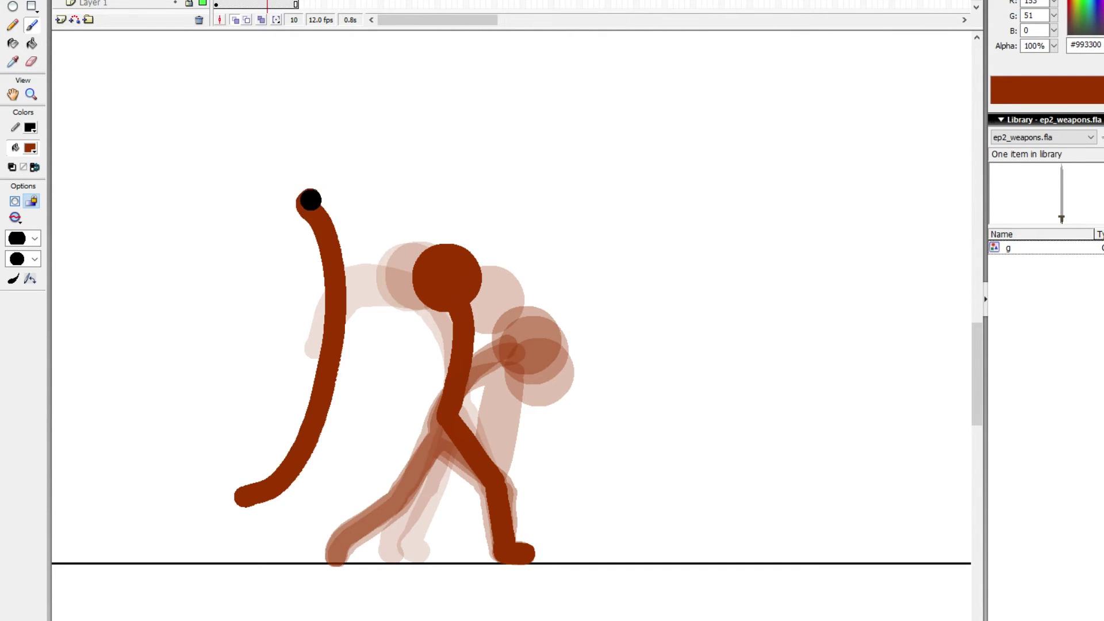
key("ctrl+z")
mouse_move(204, 486)
left_mouse_down()
mouse_move(197, 423)
mouse_move(364, 178)
mouse_move(329, 290)
left_mouse_up()
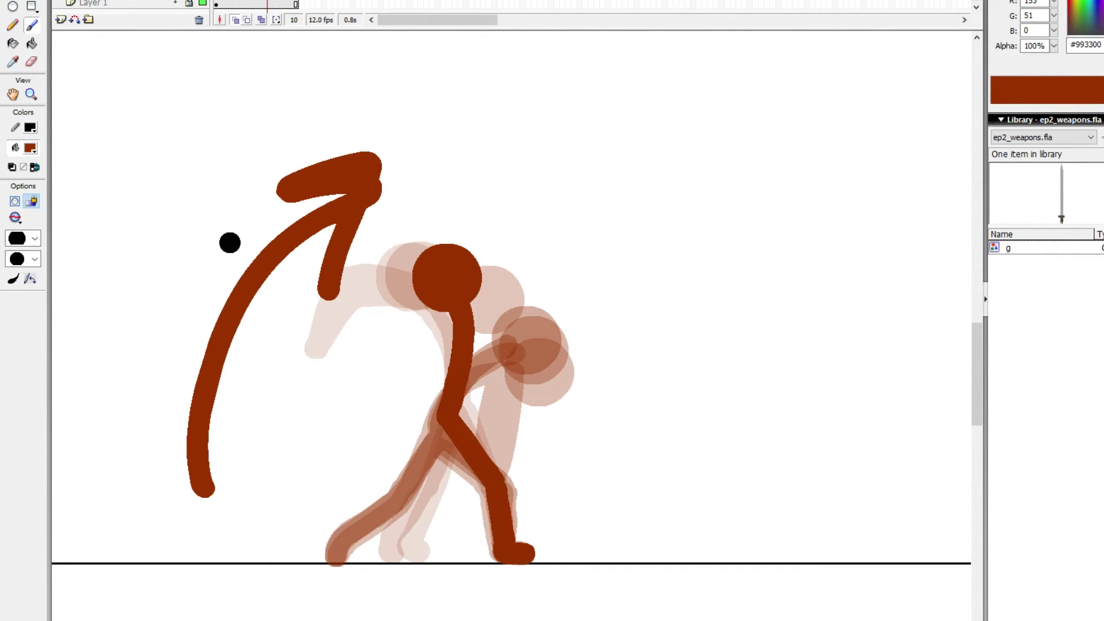
mouse_move(340, 109)
left_mouse_down()
mouse_move(227, 94)
mouse_move(347, 100)
left_mouse_up()
key("ctrl+z")
key("ctrl+z")
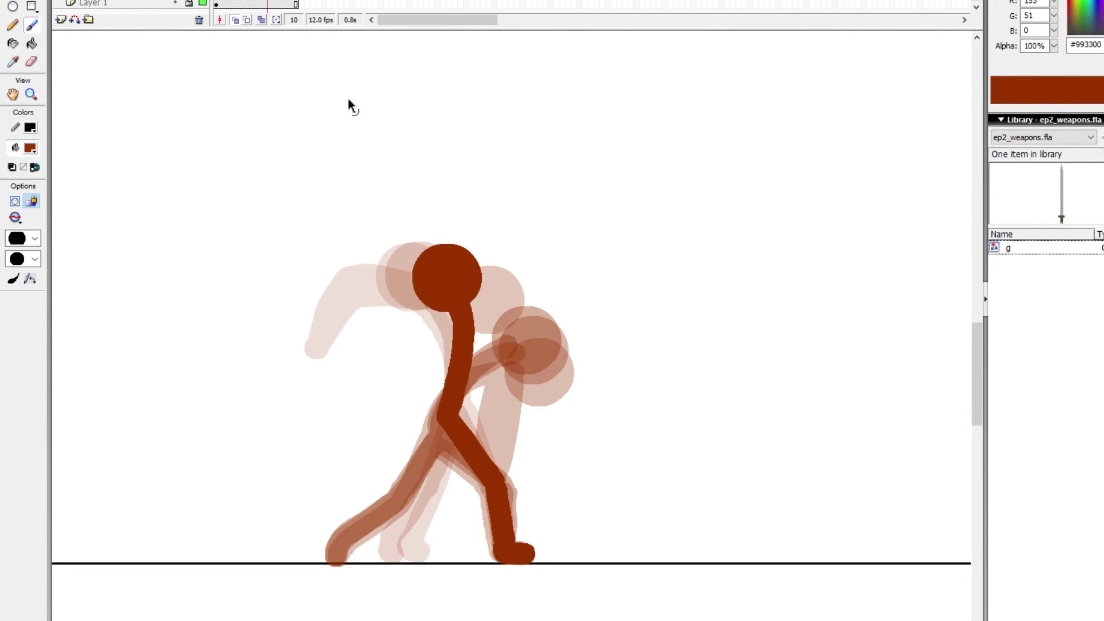
Step: Paint the rear leg on frame 10 from the foot up to the hips
key(".")
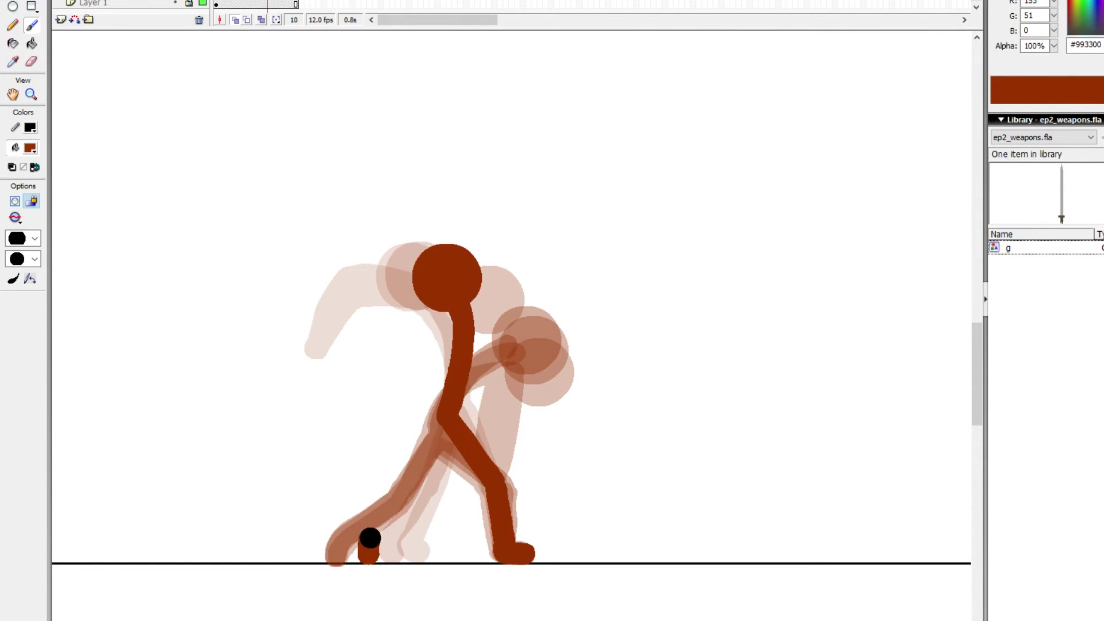
mouse_move(370, 538)
left_mouse_down()
mouse_move(413, 494)
mouse_move(478, 329)
left_mouse_up()
key(".")
key(".")
Step: Paint the forward-leaning torso on frame 11, comparing it with the neighbouring frames
key("comma")
key("period")
key("comma")
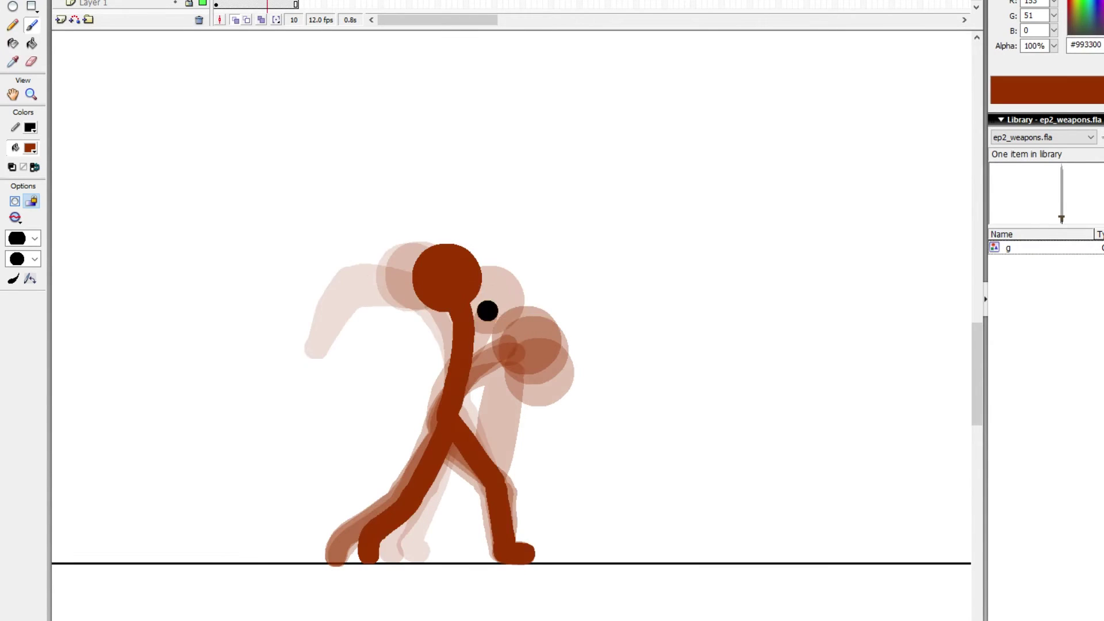
key("period")
key("comma")
key("period")
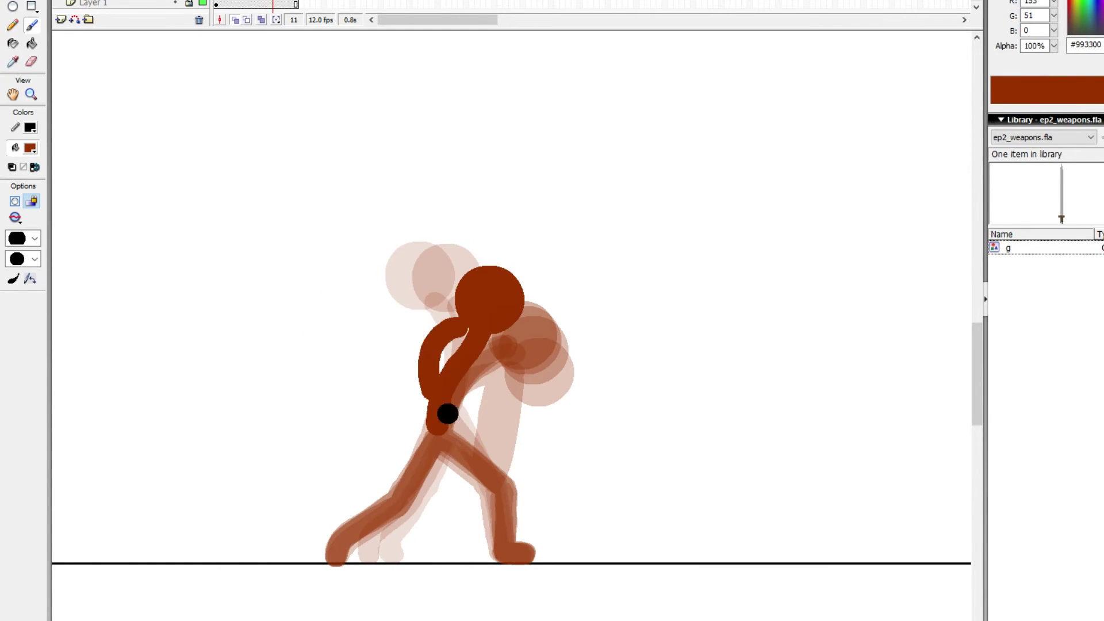
key("comma")
key("period")
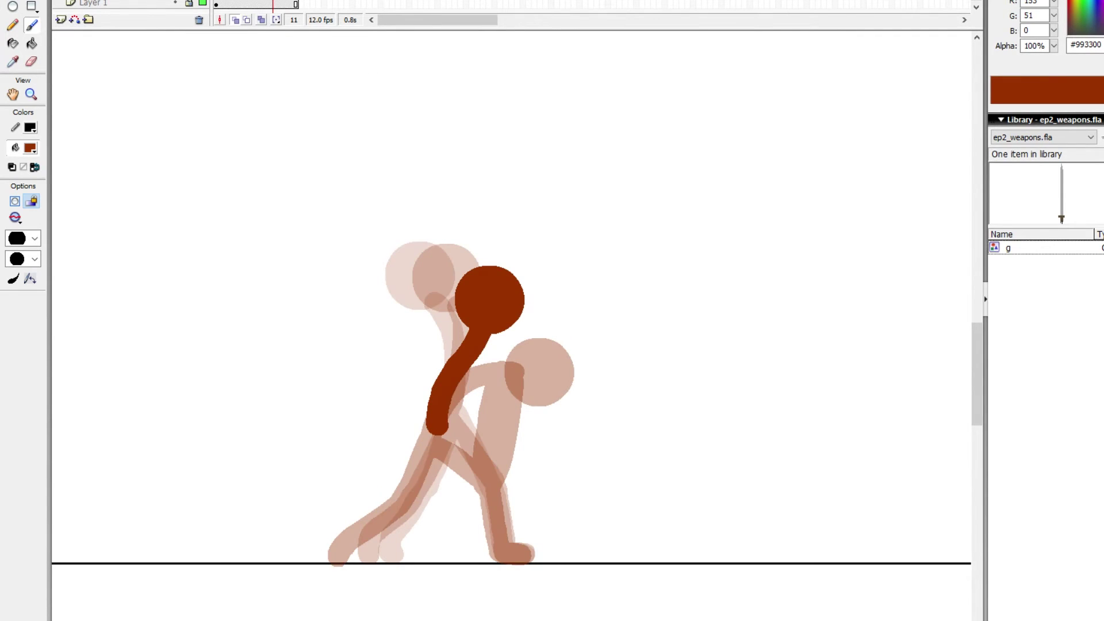
key("comma")
key("period")
Step: Paint the bent front leg and foot on frame 11
mouse_move(436, 427)
left_mouse_down()
mouse_move(488, 483)
mouse_move(500, 543)
left_mouse_up()
key("comma")
key("period")
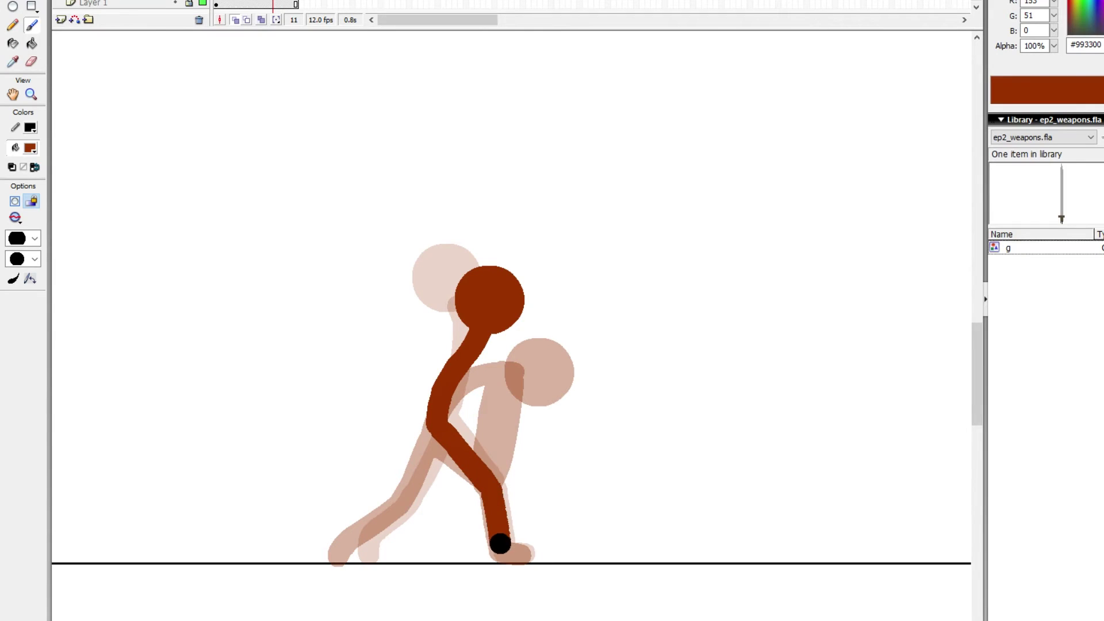
key("comma")
key("period")
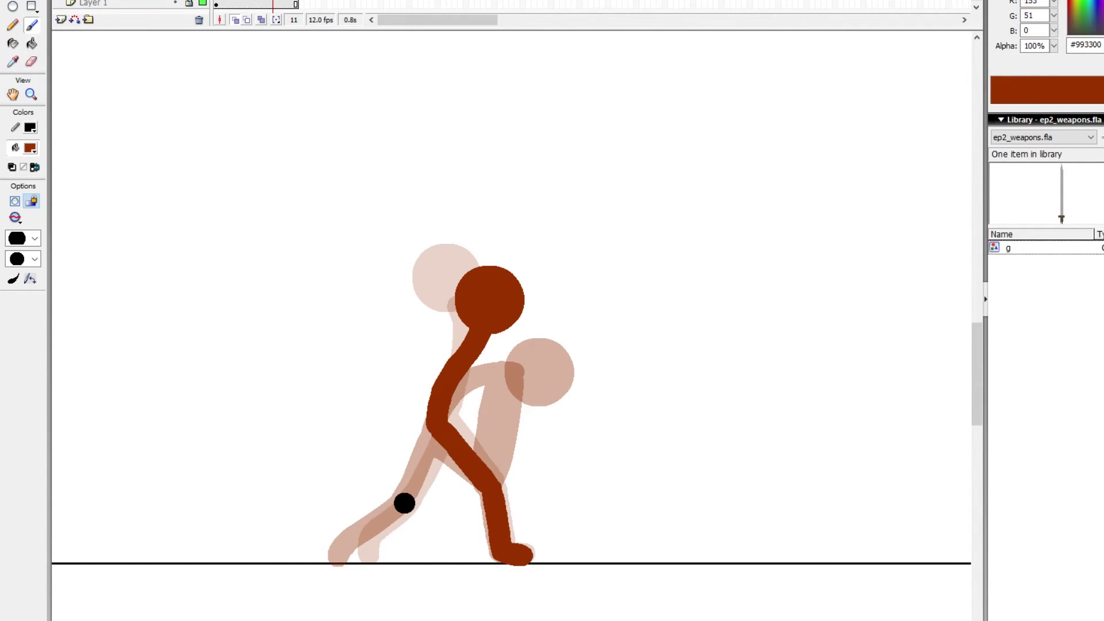
Step: Paint the rear leg on frame 11, trailing behind the hips down to the ground
left_click_drag(404, 503, 428, 446)
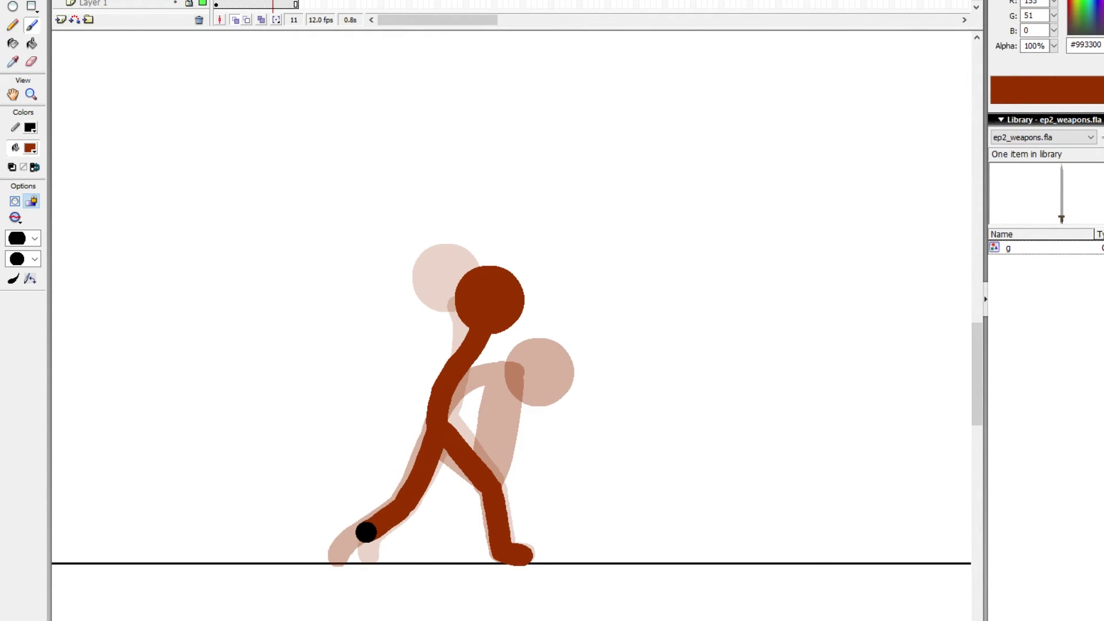
key("comma")
key("period")
left_click_drag(475, 316, 396, 329)
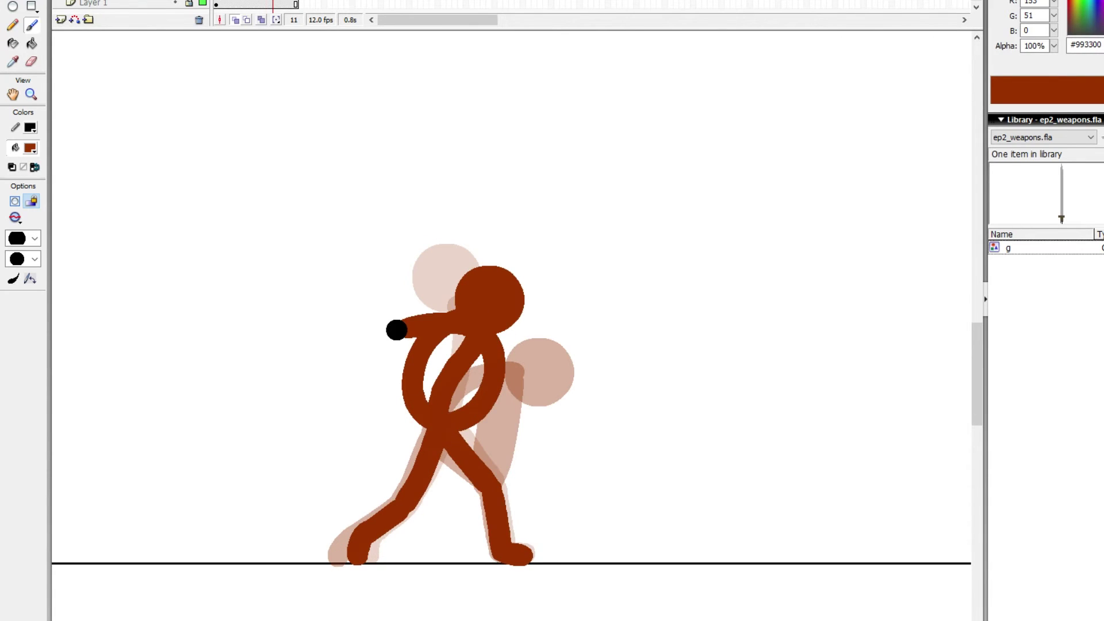
key("comma")
key("comma")
key("comma")
key("comma")
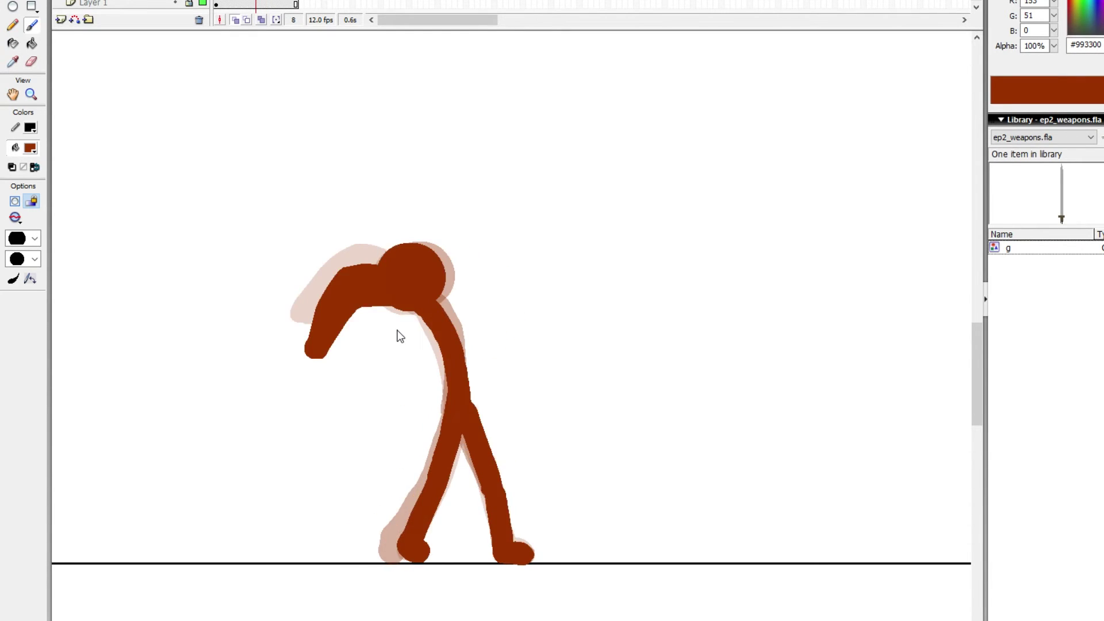
key("period")
key("period")
key("period")
key("period")
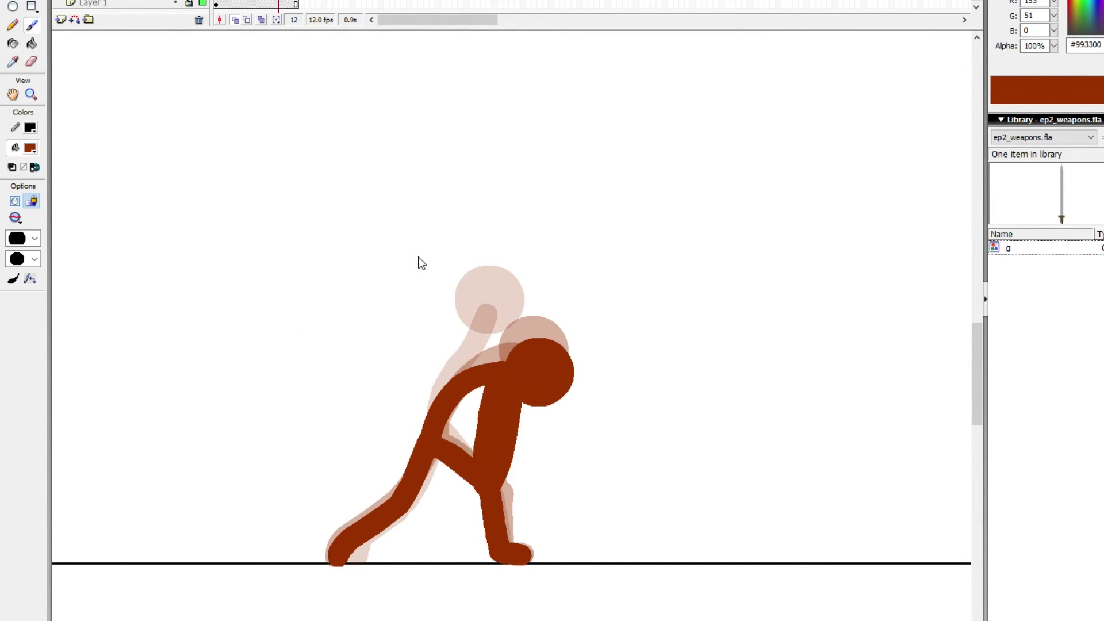
key("comma")
key("period")
mouse_move(571, 234)
left_mouse_down()
mouse_move(533, 381)
mouse_move(467, 241)
mouse_move(597, 273)
left_mouse_up()
key("ctrl+z")
key("ctrl+z")
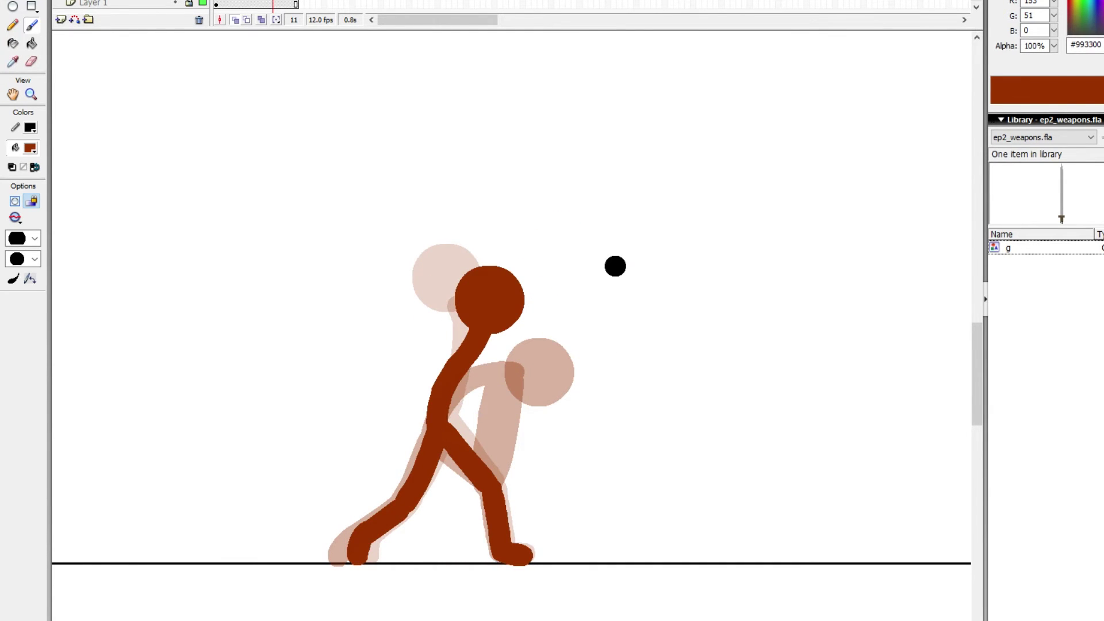
Step: Return to frame 9 and paint the arms bent behind the head, hanging slightly lower than on frame 8
key("comma")
key("comma")
key("comma")
key("comma")
key("period")
key("period")
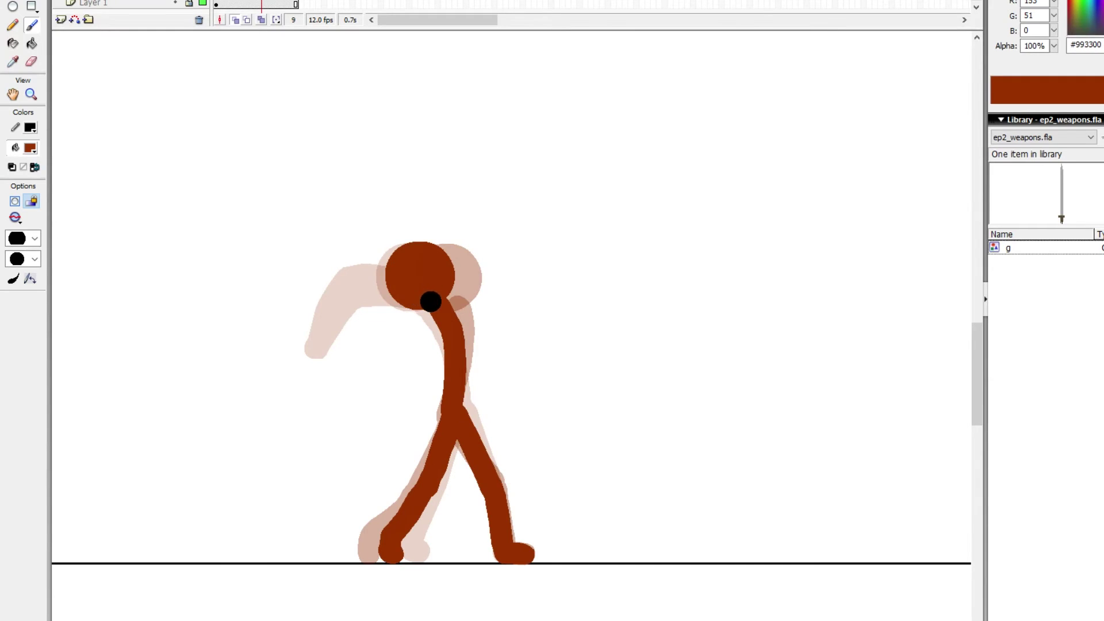
mouse_move(430, 301)
left_mouse_down()
mouse_move(359, 309)
mouse_move(339, 373)
left_mouse_up()
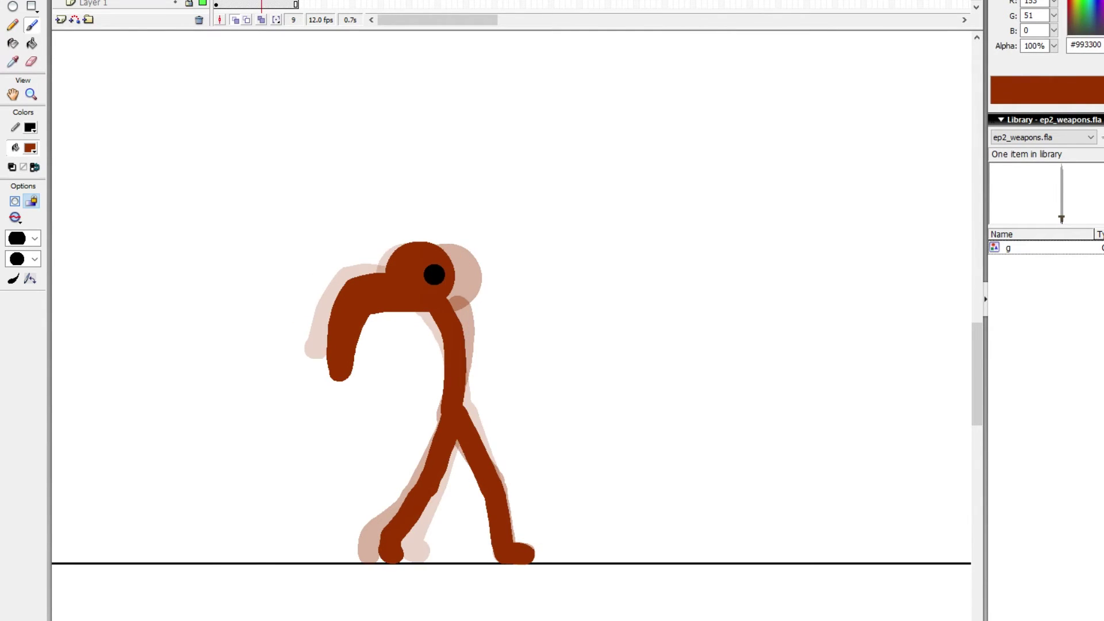
Step: Paint the arms swinging up and over the head on frames 10 and 11
key("period")
mouse_move(453, 301)
left_mouse_down()
mouse_move(351, 314)
mouse_move(361, 287)
mouse_move(487, 308)
mouse_move(481, 318)
mouse_move(463, 256)
mouse_move(403, 238)
mouse_move(424, 227)
mouse_move(491, 259)
mouse_move(490, 304)
left_mouse_up()
key("comma")
key("period")
key("period")
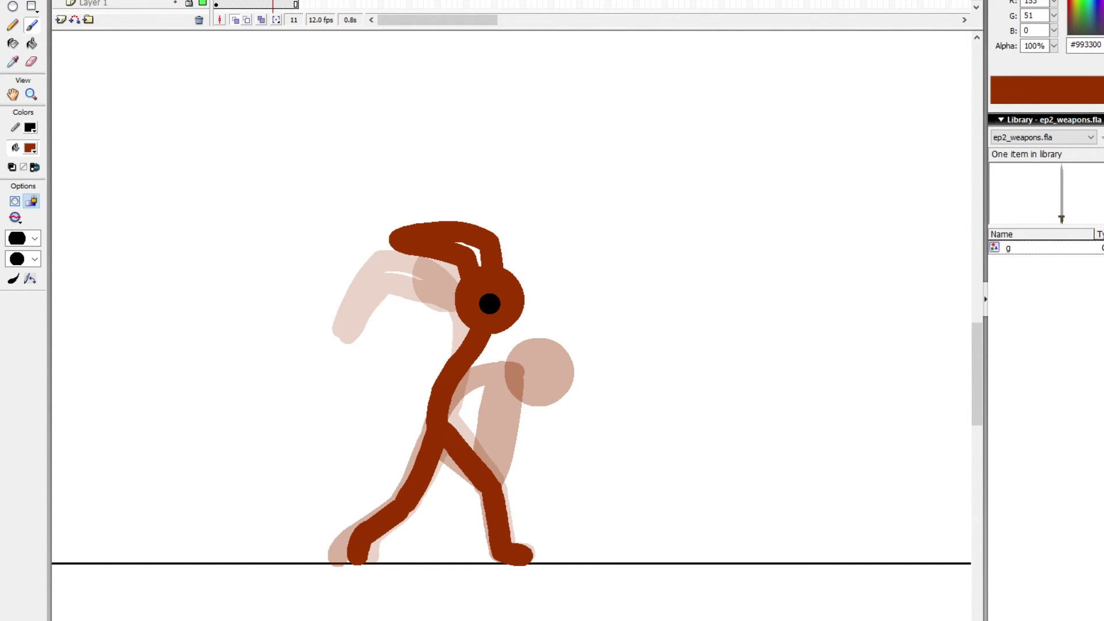
Step: Paint the arms hanging down in front of the body on frames 13 to 15
key("period")
key("period")
mouse_move(499, 380)
left_mouse_down()
mouse_move(487, 428)
mouse_move(501, 483)
left_mouse_up()
left_click_drag(508, 360, 515, 409)
key("period")
mouse_move(496, 358)
left_mouse_down()
mouse_move(493, 433)
mouse_move(511, 467)
mouse_move(507, 351)
mouse_move(517, 458)
mouse_move(522, 372)
mouse_move(493, 362)
mouse_move(496, 352)
mouse_move(502, 439)
mouse_move(515, 458)
mouse_move(525, 424)
left_mouse_up()
key("period")
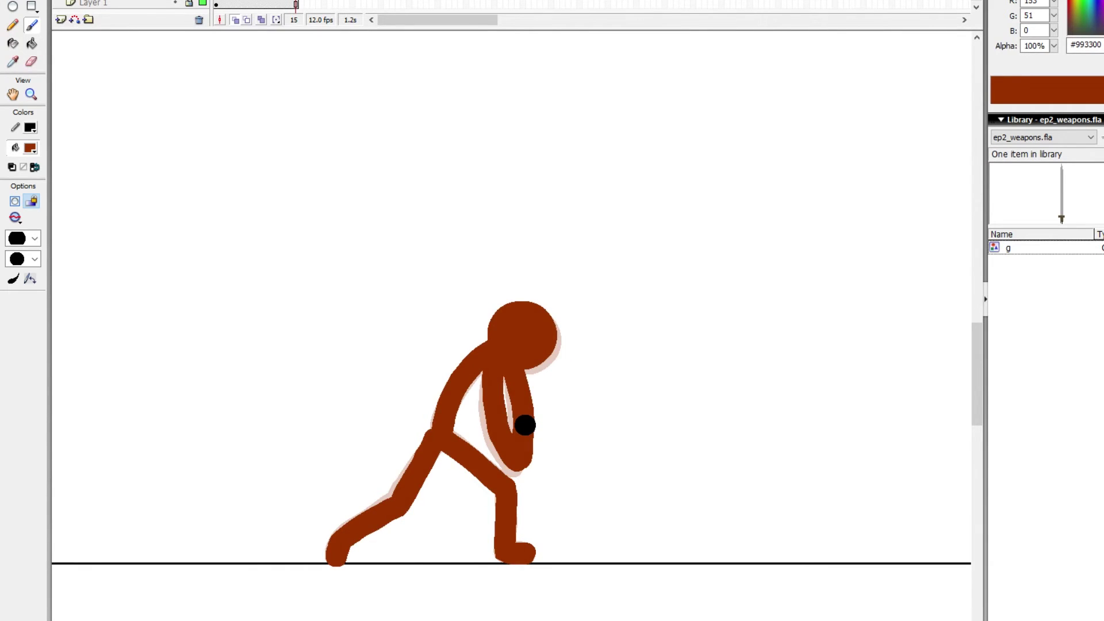
Step: Play back the stick figure animation, then return to frame 1 with the Selection tool and the sword selected
key("Return")
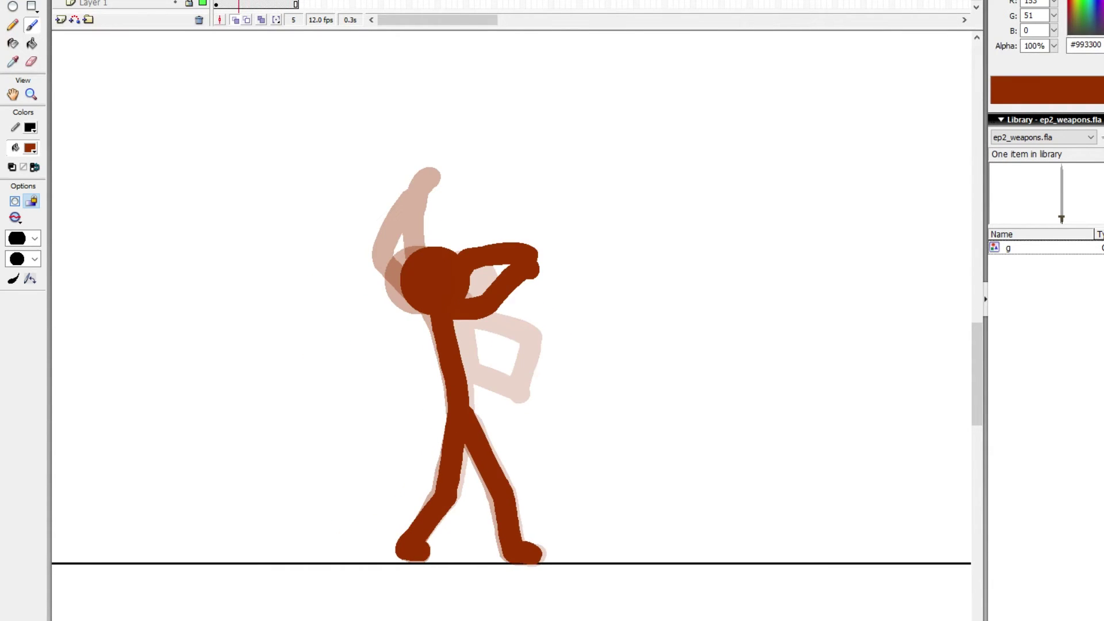
left_click(216, 2)
key("v")
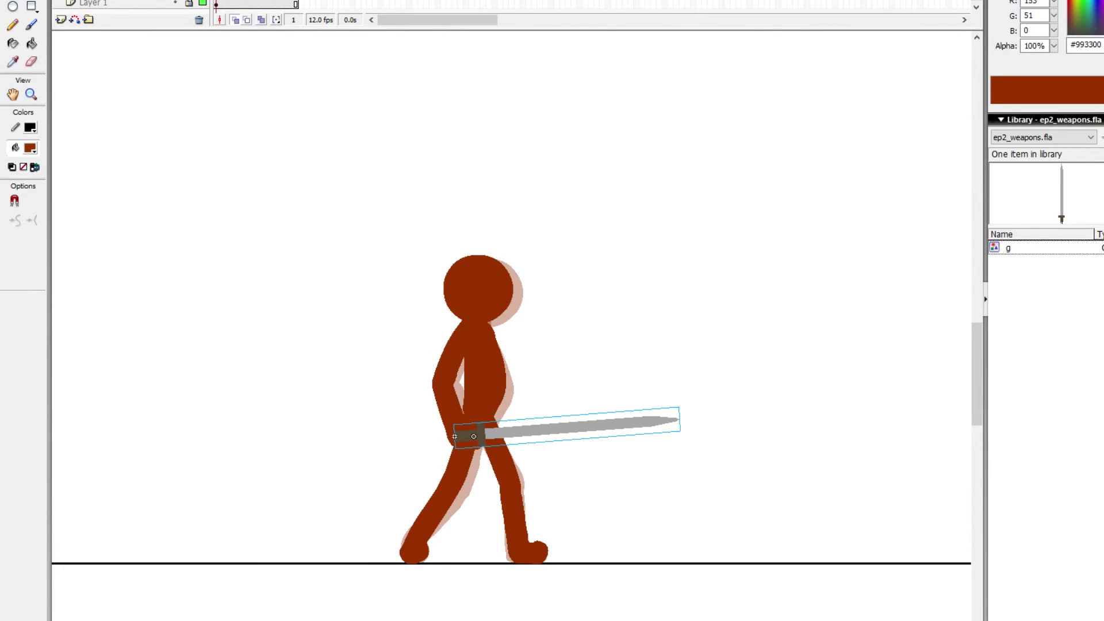
Step: Play back the animation, then clear the sword's existing motion so it holds its frame 1 pose, and return to frame 1
left_click(636, 252)
key("Return")
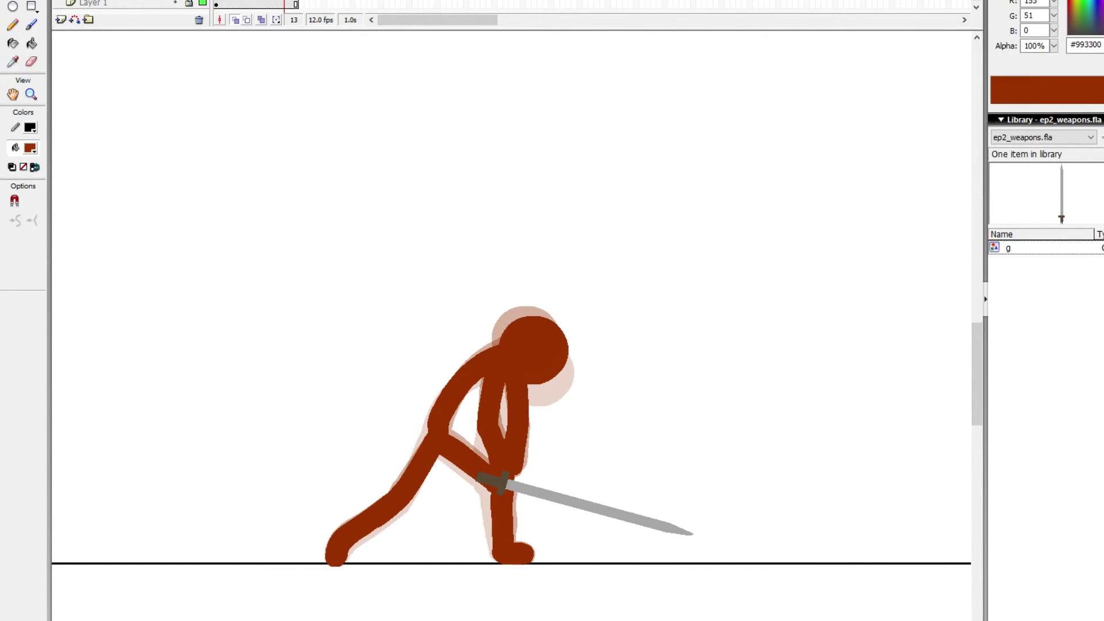
right_click(259, 3)
left_click(314, 69)
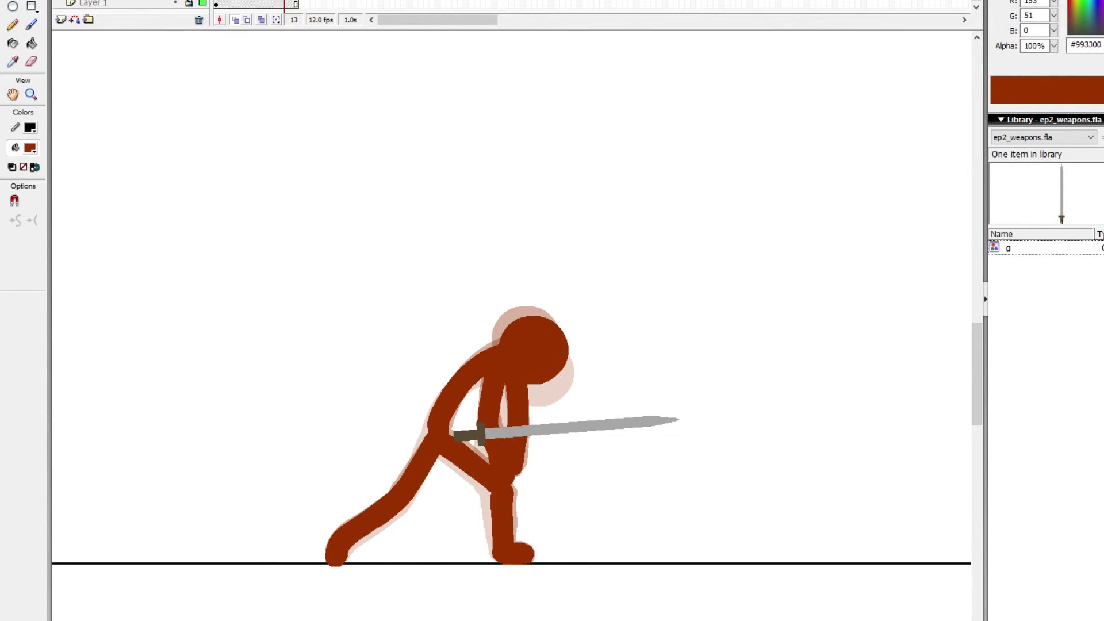
left_click(216, 2)
left_click(593, 153)
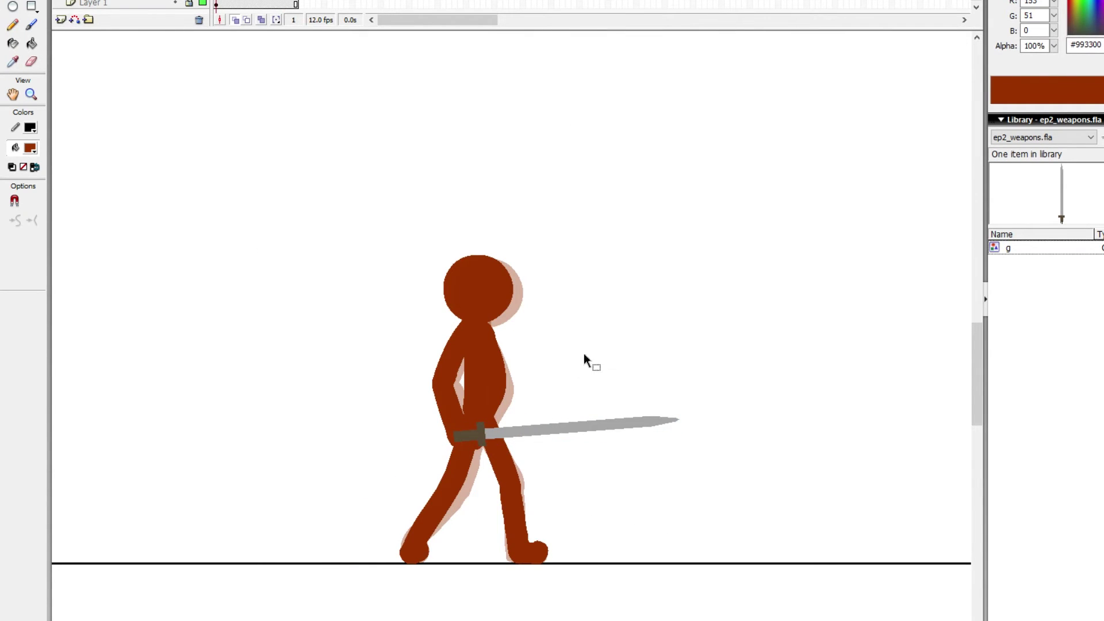
Step: On frame 2, move the sword's handle onto the stick figure's hands and rotate the blade to horizontal
key(".")
left_click_drag(593, 422, 622, 409)
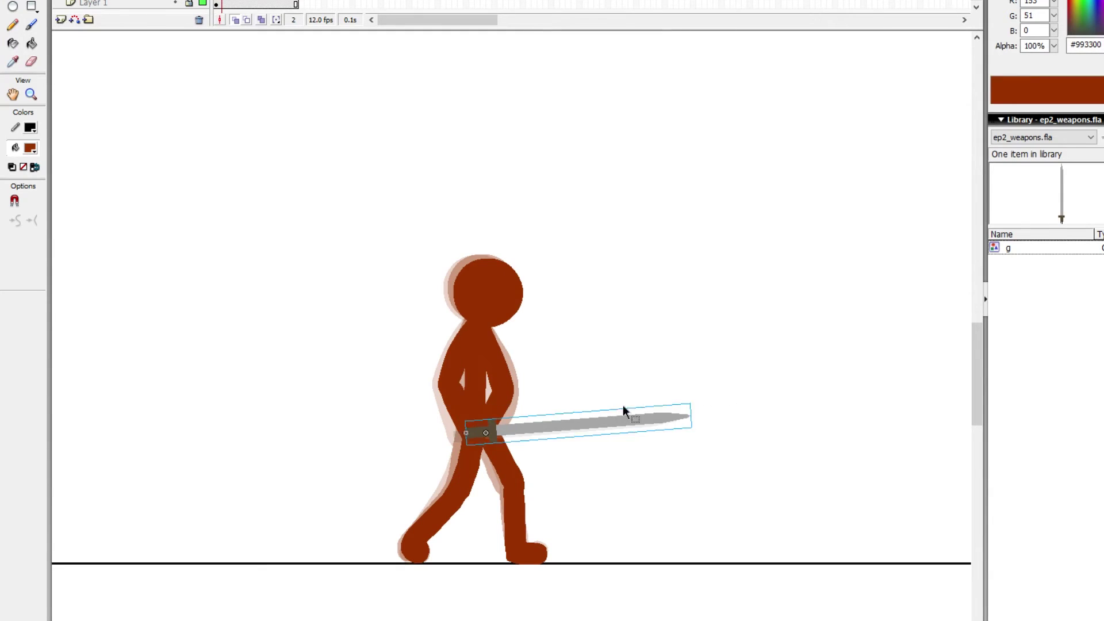
key("q")
left_click_drag(695, 392, 695, 408)
left_click(681, 378)
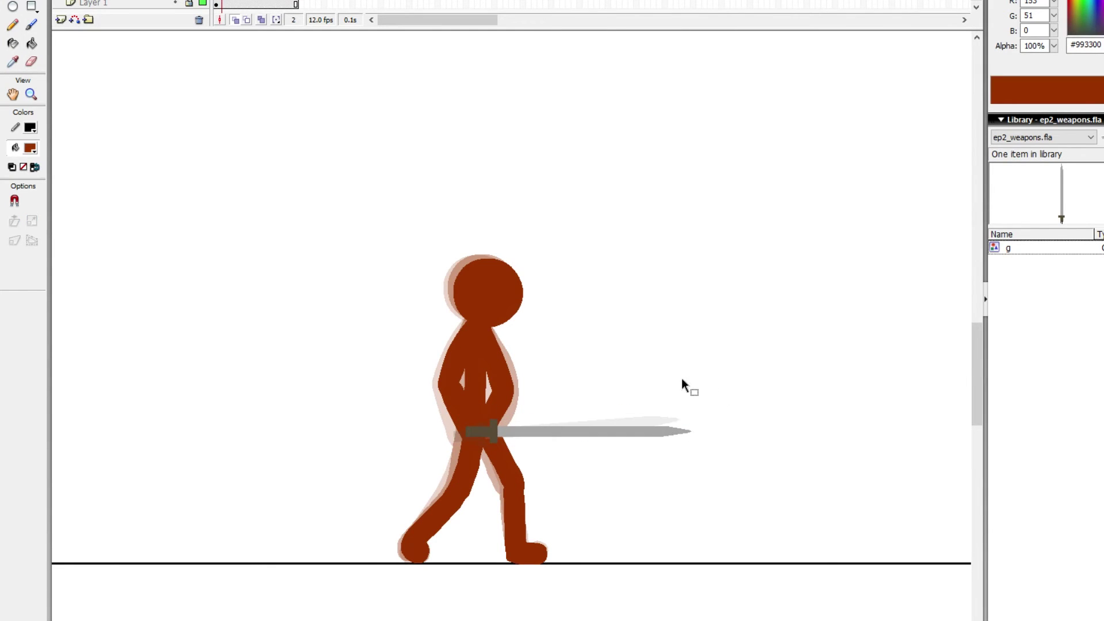
Step: On frame 3, align the sword with the hands and tilt the blade slightly downward
key(".")
left_click(627, 434)
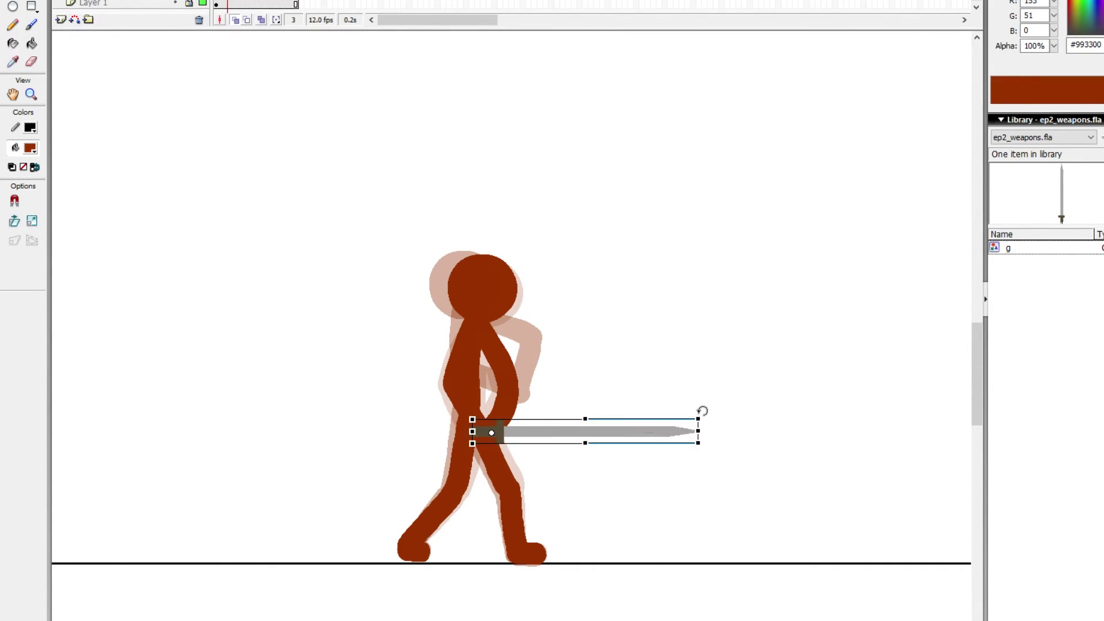
left_click_drag(703, 411, 703, 419)
left_click(677, 394)
Step: On frames 4 and 5, raise the sword with the hands, angling the blade down on frame 4 and closer to level on frame 5
key(".")
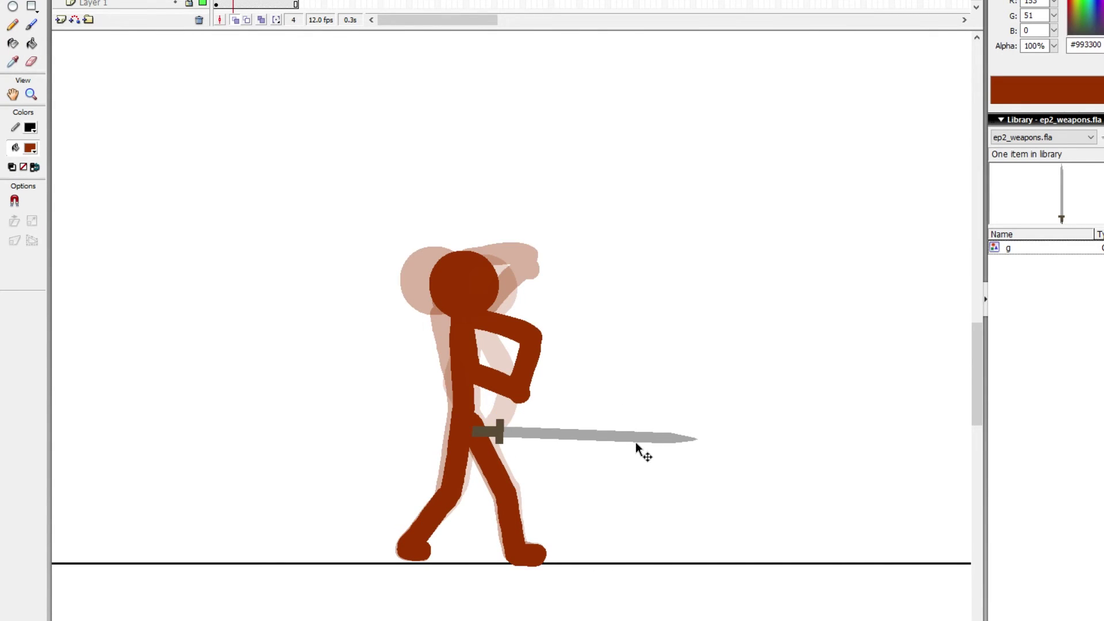
left_click_drag(636, 441, 661, 397)
left_click_drag(726, 377, 727, 417)
left_click(662, 392)
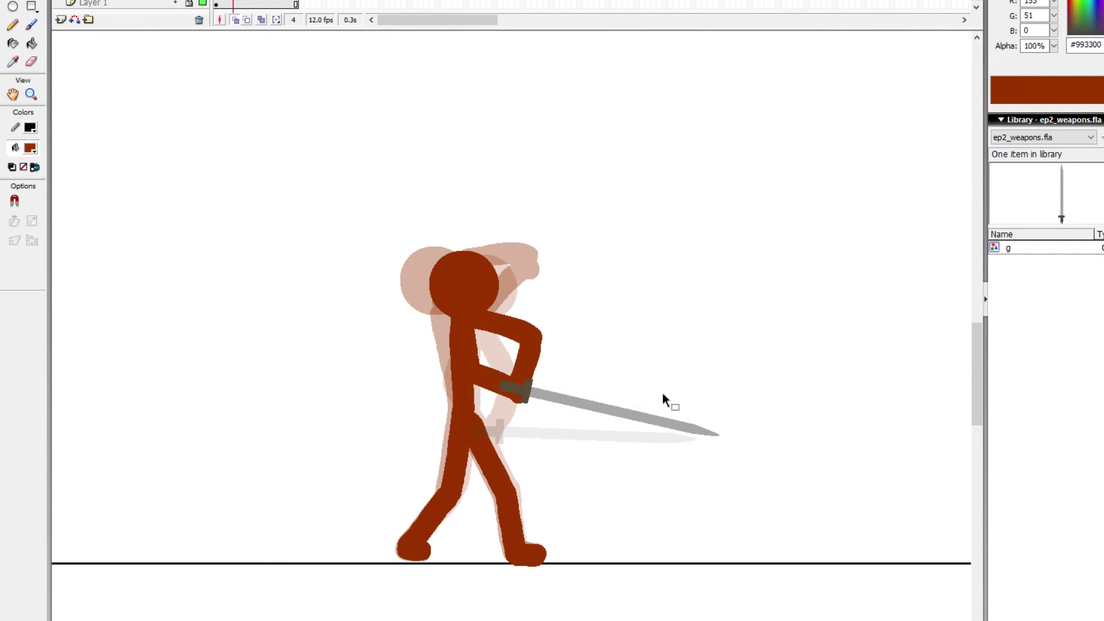
key(".")
left_click_drag(636, 416, 635, 284)
left_click_drag(747, 287, 756, 253)
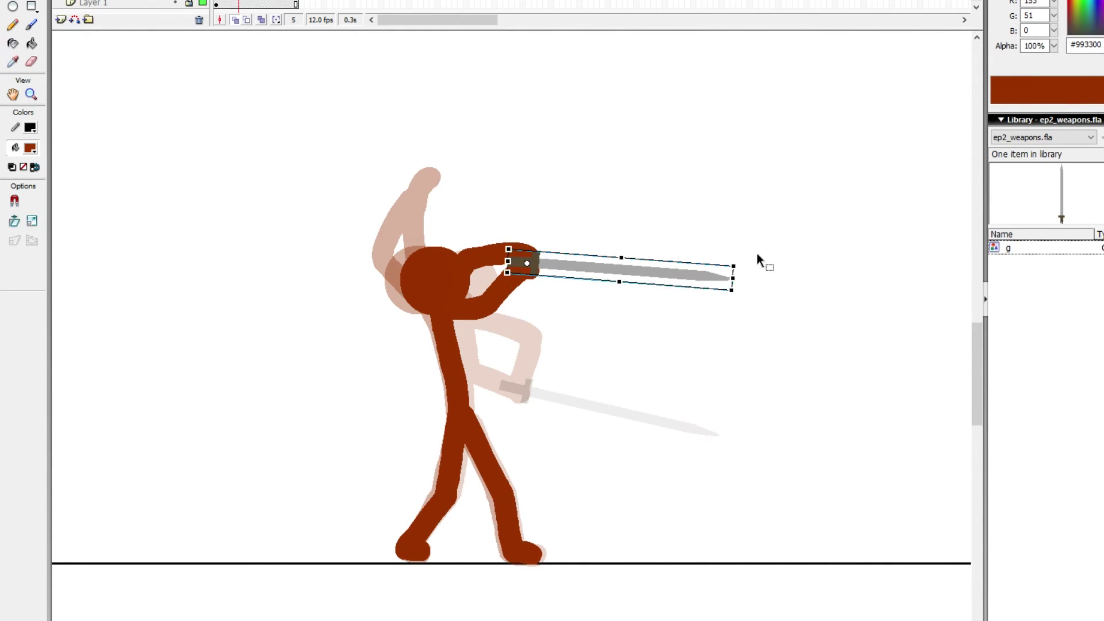
Step: Place the sword in the hands pointing up and forward on frame 6, and hanging down behind the figure on frame 7
key(".")
left_click_drag(652, 270, 616, 71)
key(".")
left_click_drag(530, 113, 410, 242)
left_click_drag(489, 184, 266, 516)
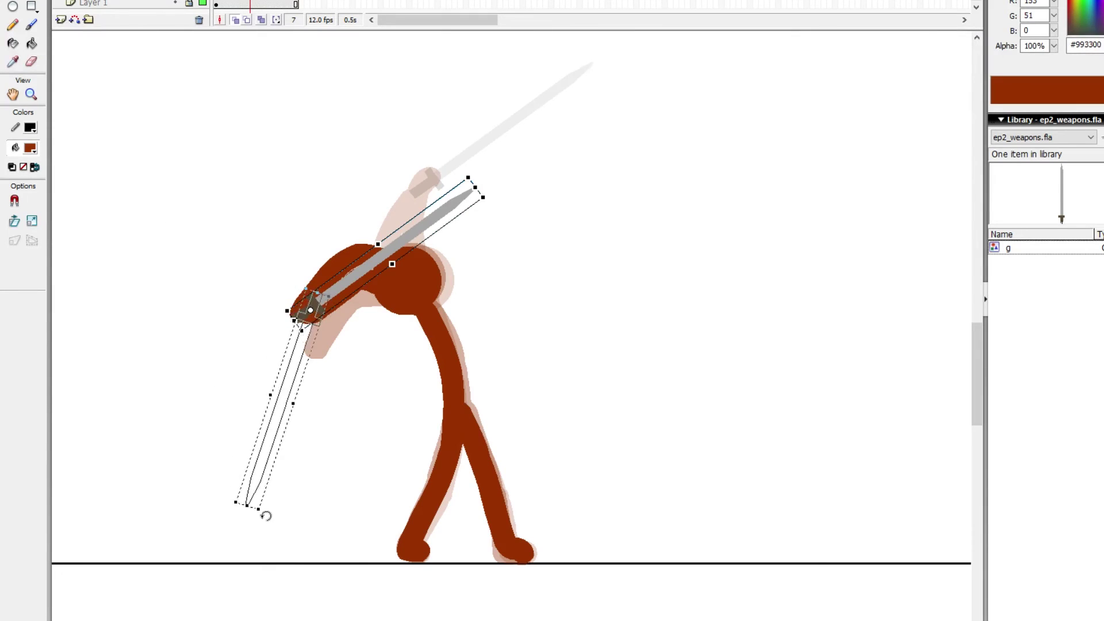
left_click(377, 405)
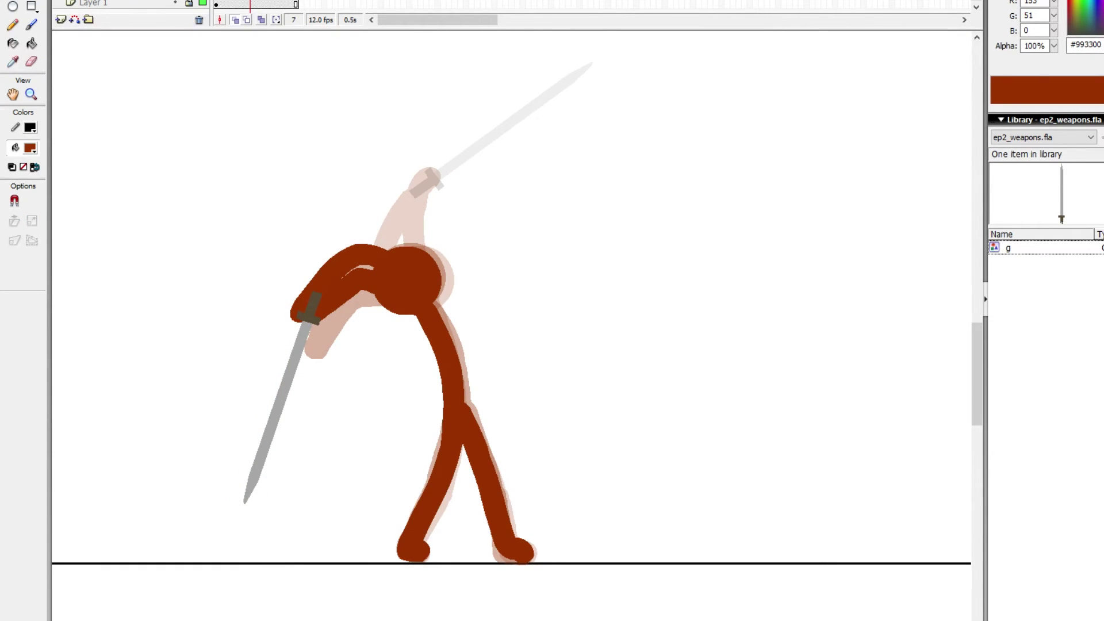
Step: Move the sword's layer beneath the stick figure's layer so the hands cover the handle, and return to frame 7
left_click_drag(149, 1, 150, 7)
mouse_move(256, 3)
left_mouse_down()
mouse_move(224, 4)
mouse_move(244, 1)
left_mouse_up()
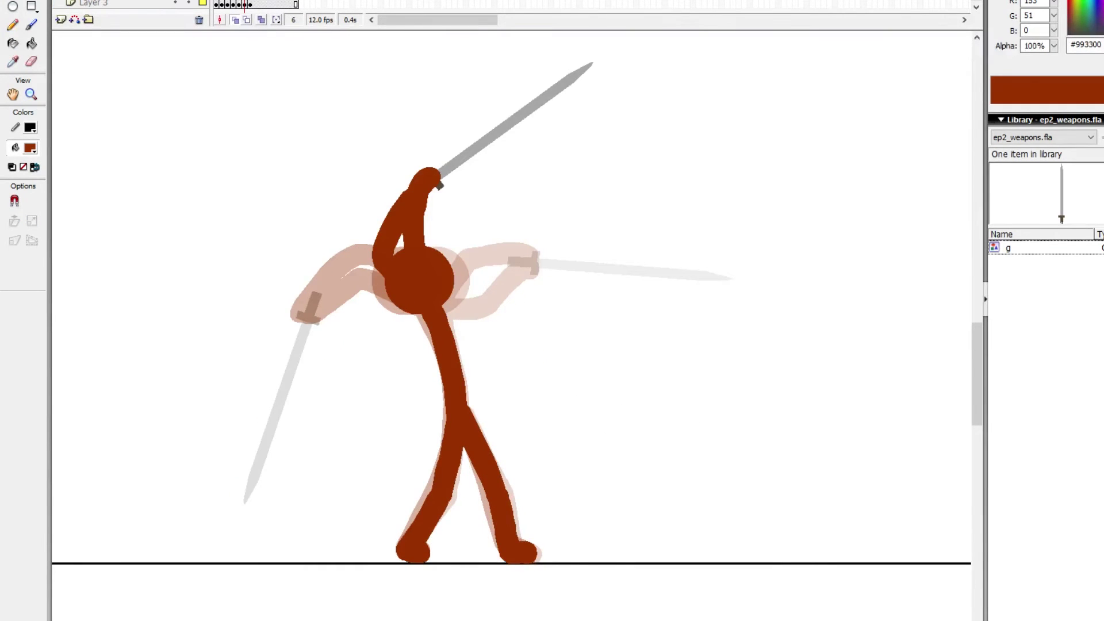
left_click(250, 5)
left_click(515, 212)
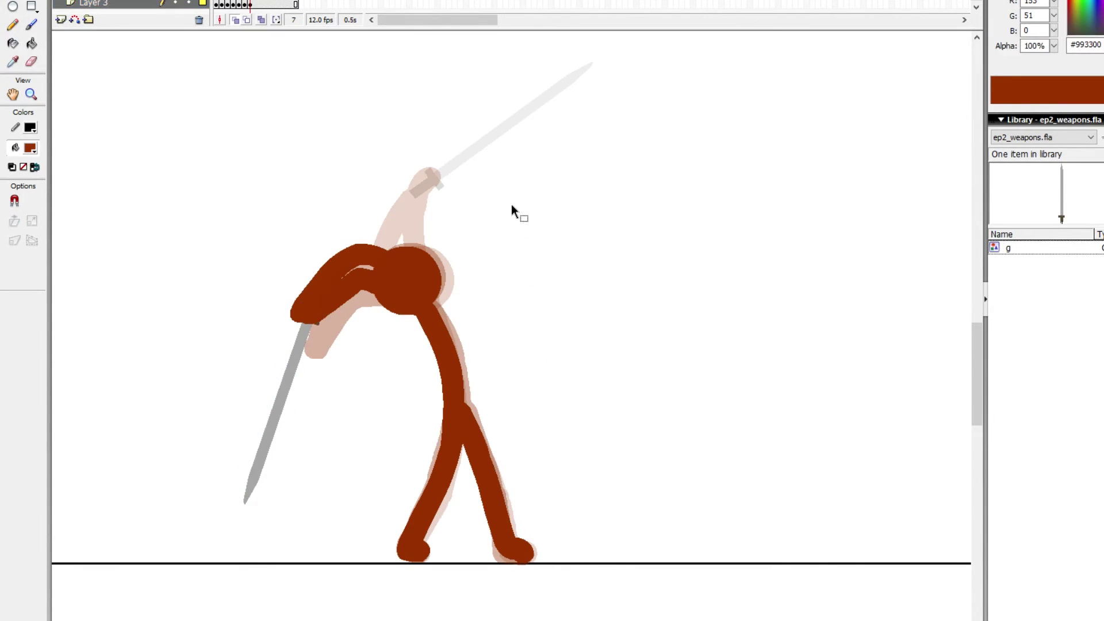
Step: On frames 8 and 9, move the sword to the lowered hands and rotate the hanging blade progressively closer to vertical
key(".")
left_click_drag(301, 378, 303, 429)
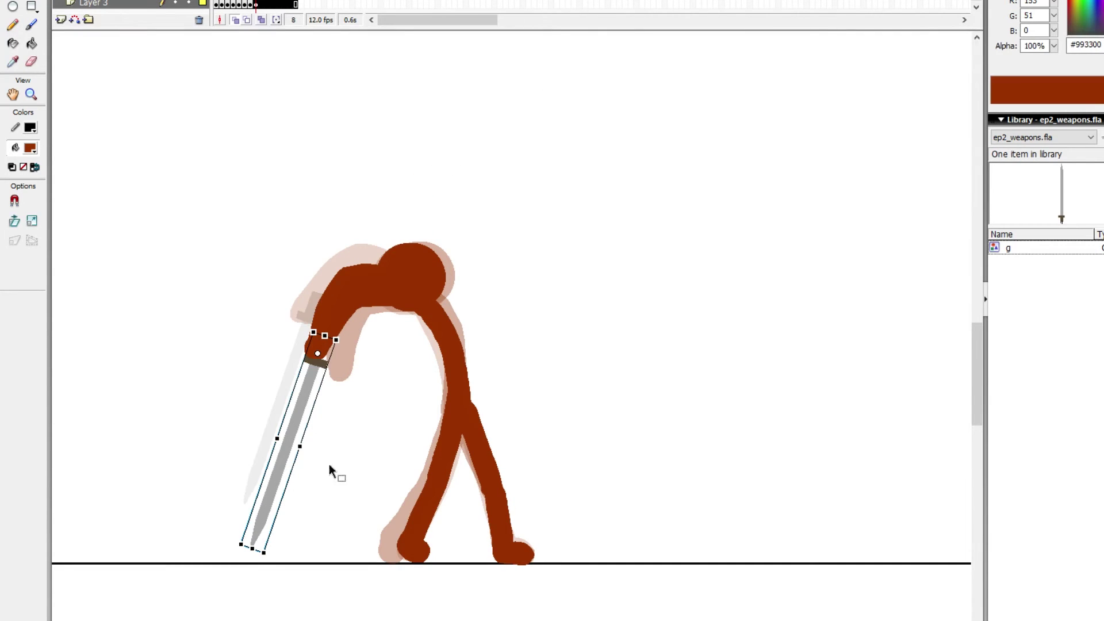
key(".")
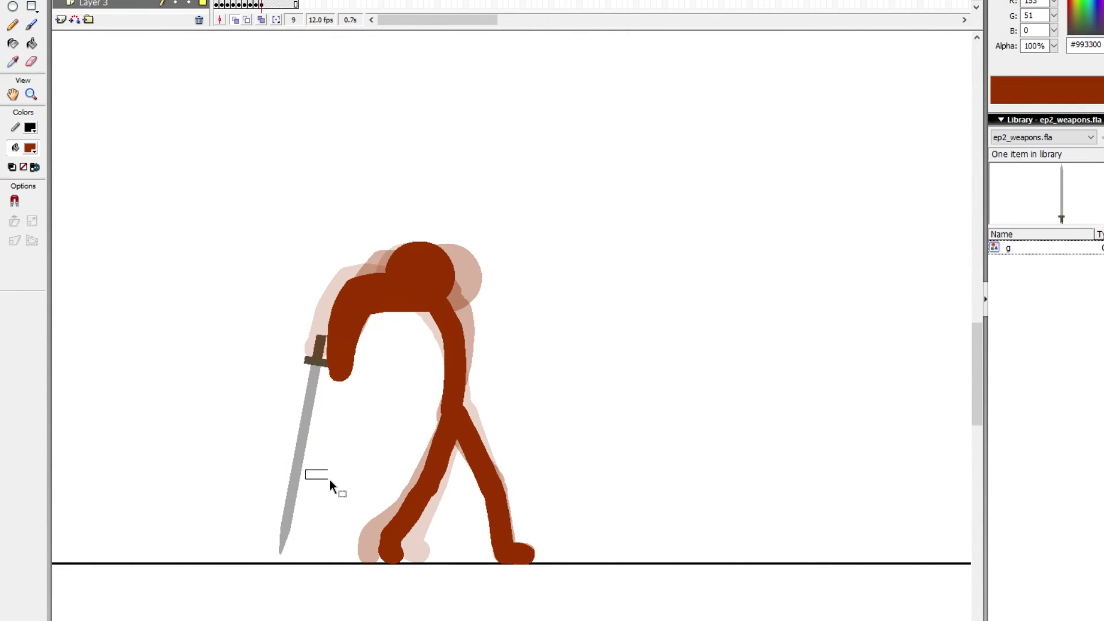
left_click_drag(298, 467, 323, 482)
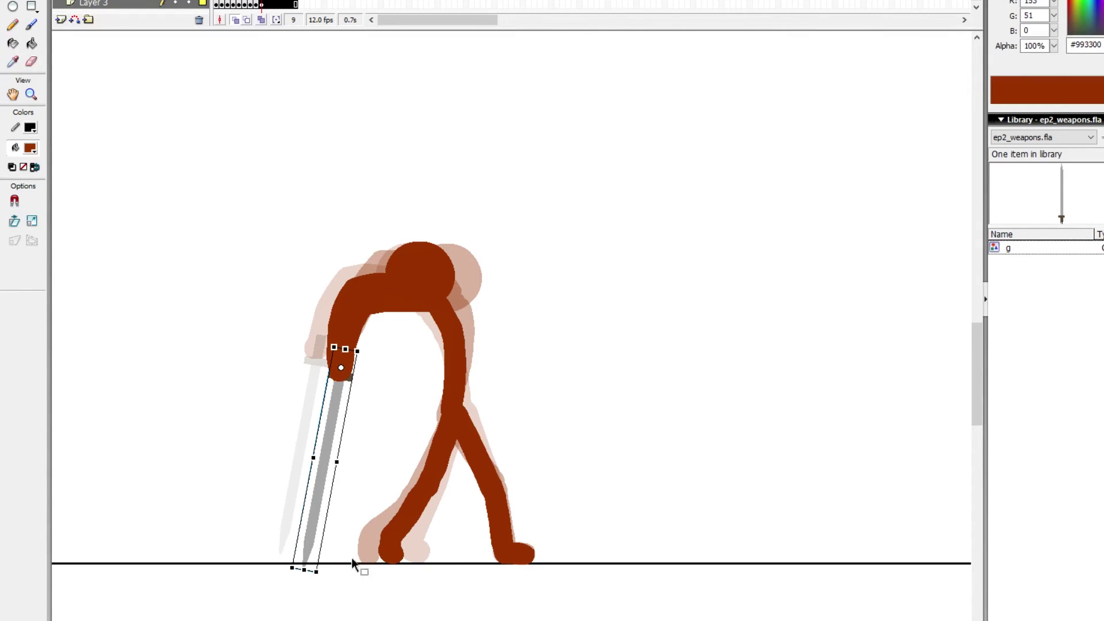
left_click_drag(329, 576, 352, 572)
left_click(300, 457)
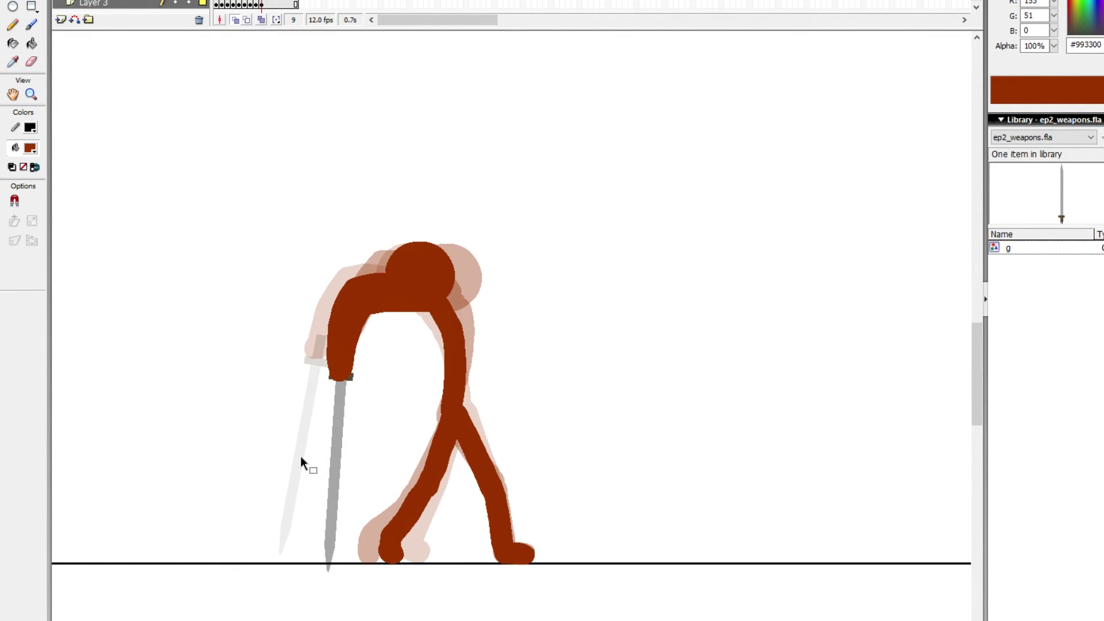
Step: On frame 10, raise the sword to the hands behind the head and rotate the blade to almost vertical
key(".")
left_click_drag(339, 464, 363, 432)
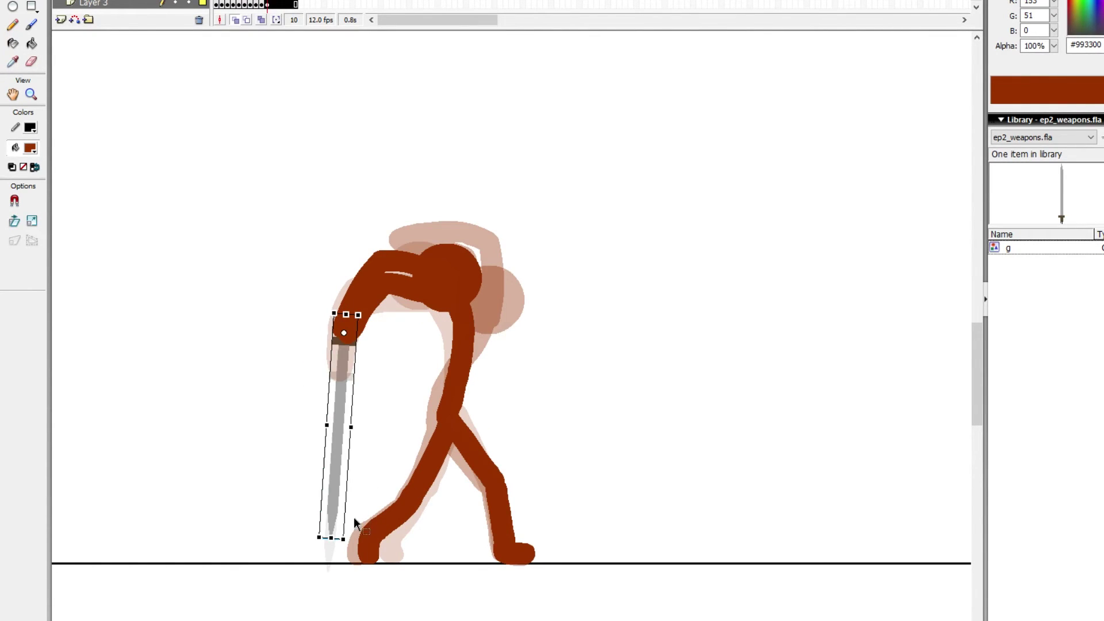
left_click_drag(353, 516, 361, 532)
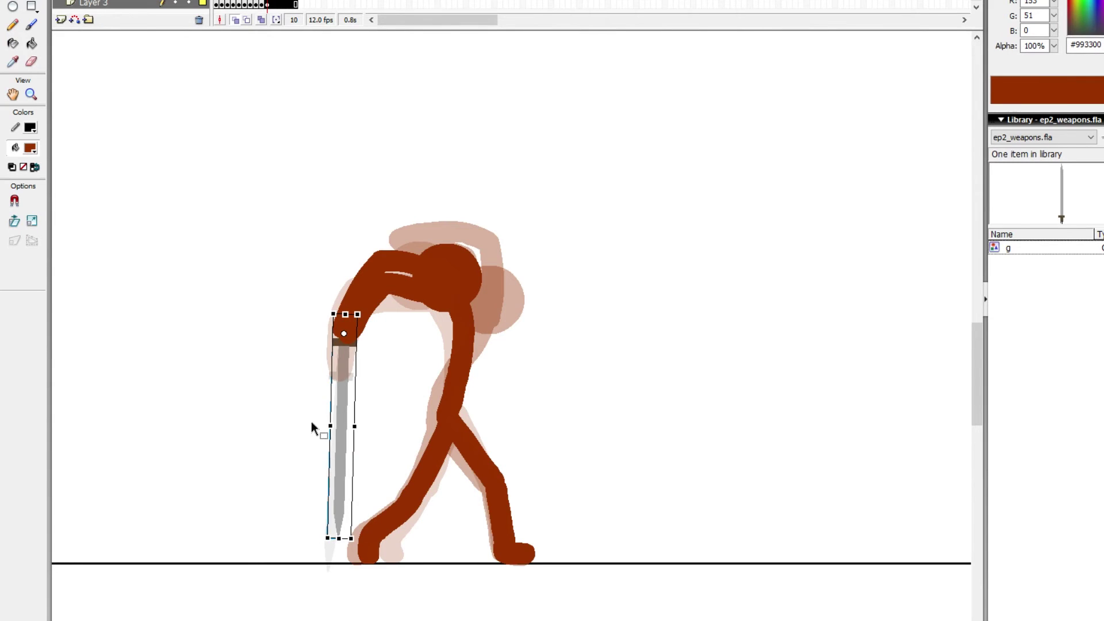
Step: Step back and forth through frames 5 to 10 to examine how the sword moves during the backswing
key("comma")
key("comma")
key("comma")
key("comma")
key("comma")
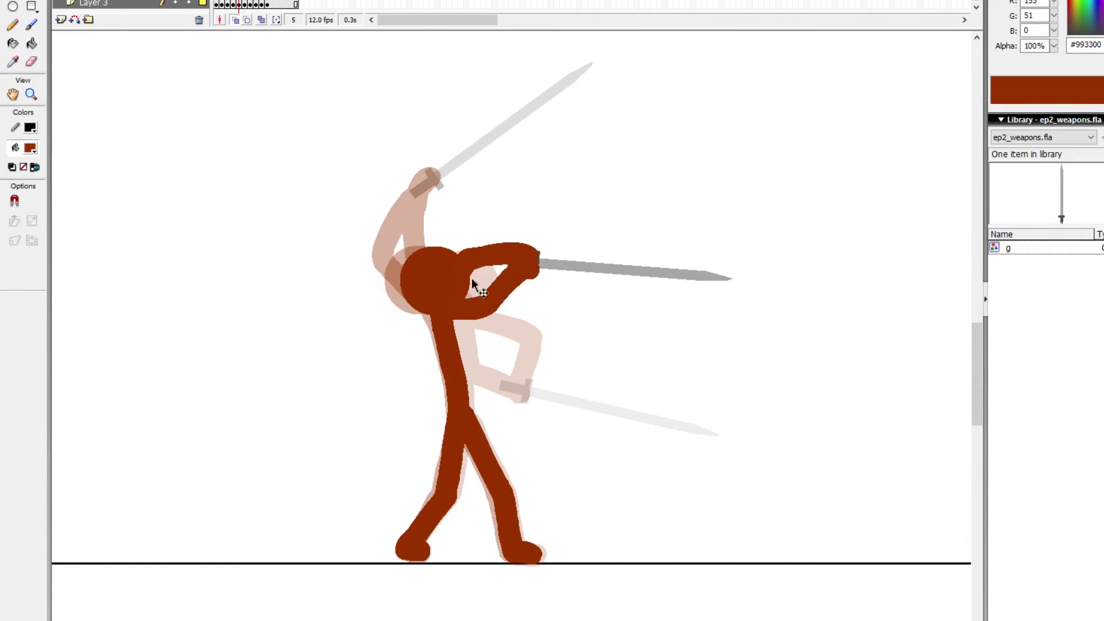
key("period")
key("period")
key("comma")
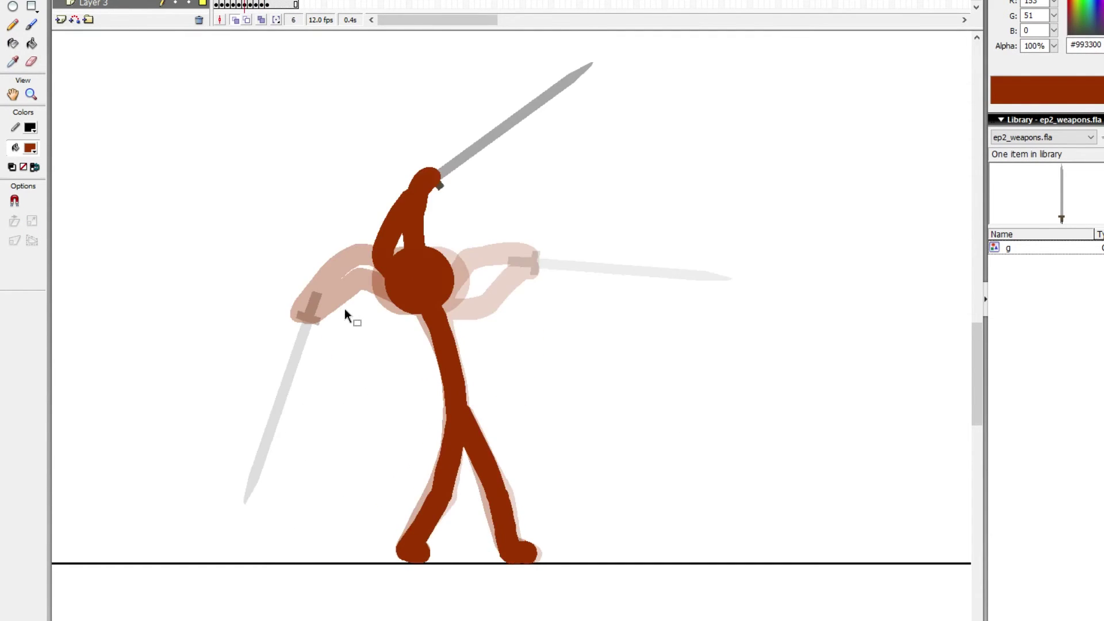
key("period")
key("period")
key("period")
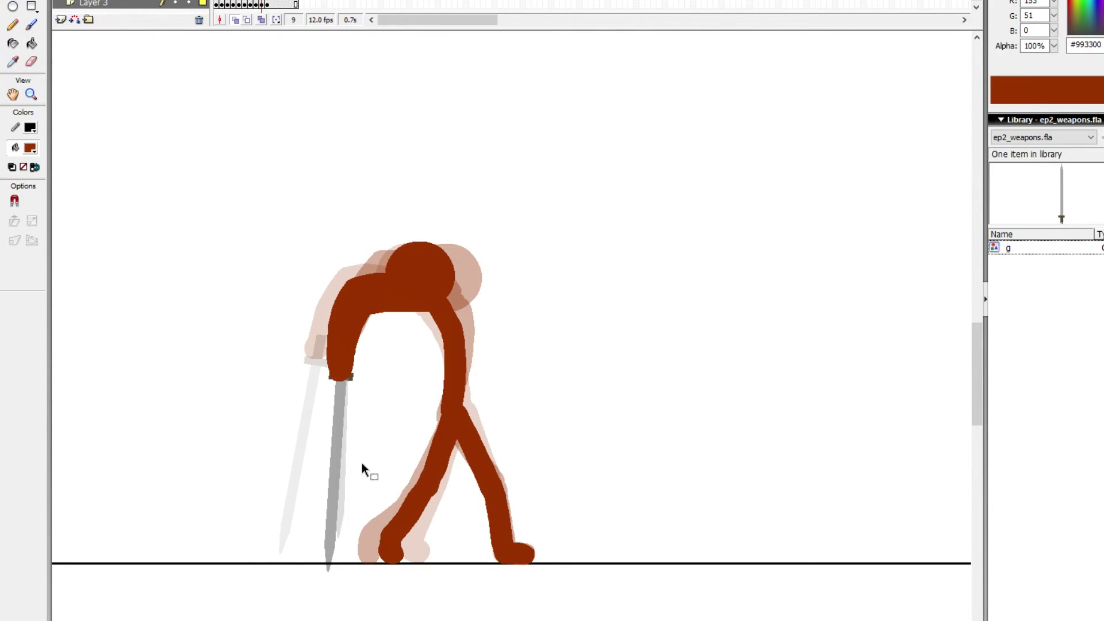
key("period")
key("b")
mouse_move(266, 443)
left_mouse_down()
mouse_move(310, 221)
mouse_move(458, 137)
left_mouse_up()
left_click_drag(370, 139, 394, 219)
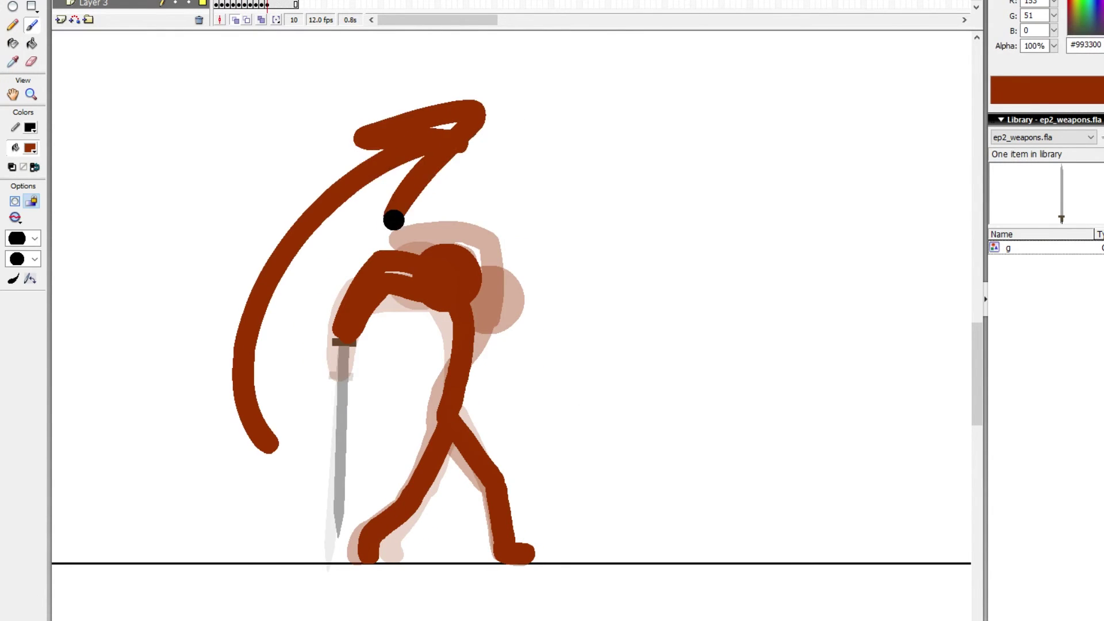
key("ctrl+z")
key("ctrl+z")
mouse_move(190, 405)
left_mouse_down()
mouse_move(227, 472)
mouse_move(397, 566)
left_mouse_up()
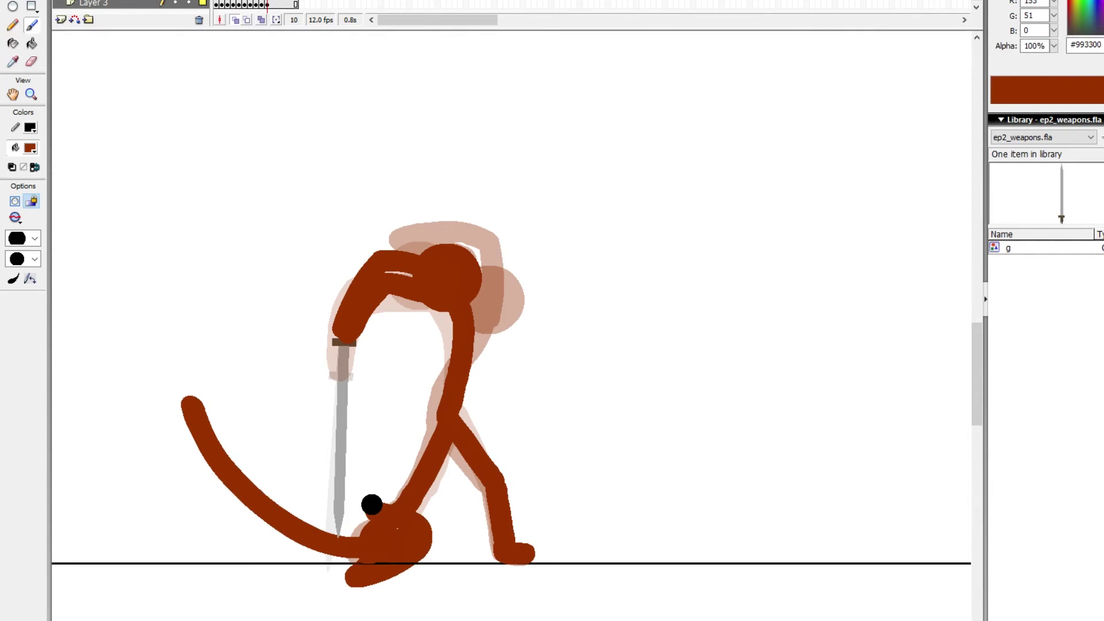
key("ctrl+z")
key("v")
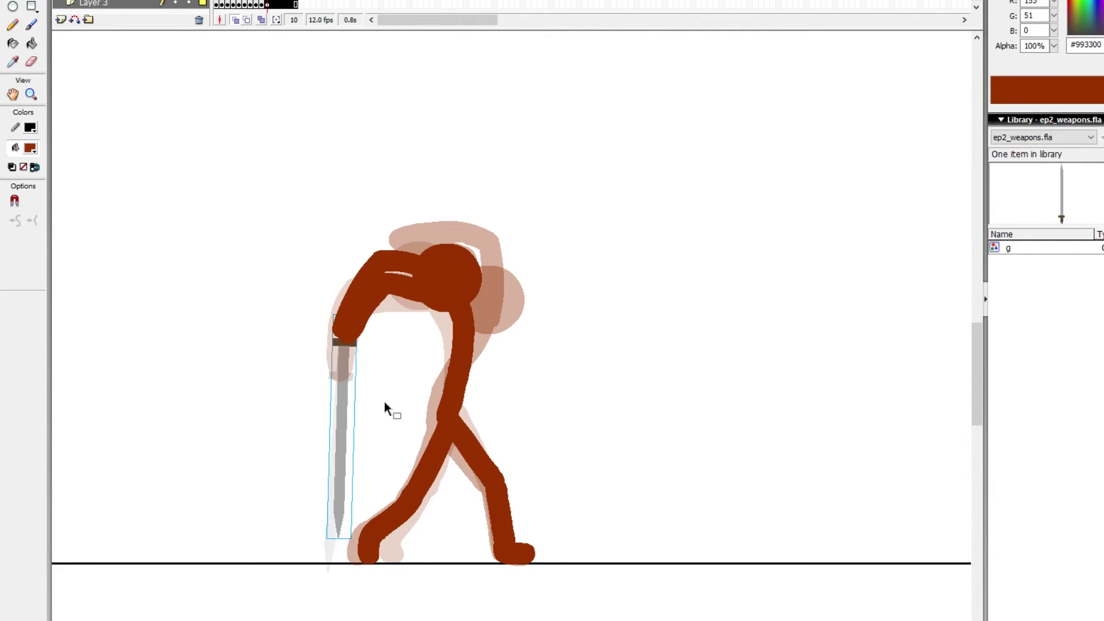
Step: On frame 11, move the sword to the hands above the head and rotate it so the blade trails diagonally down behind
key("period")
key("q")
left_click_drag(348, 361, 406, 268)
left_click_drag(422, 449, 287, 409)
left_click(411, 164)
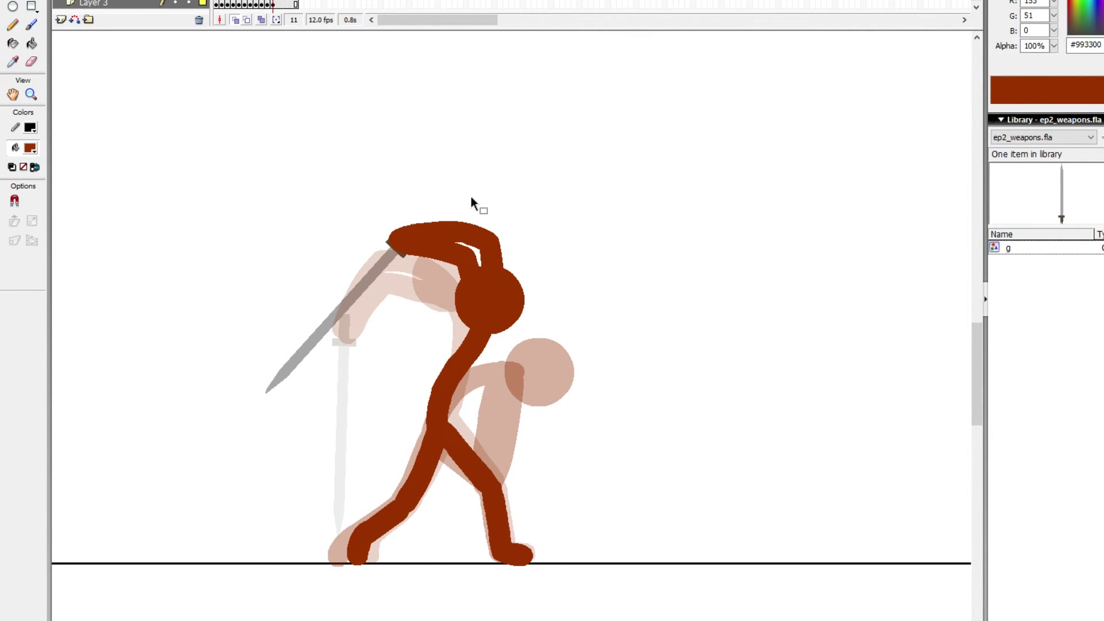
Step: On frame 12, flip the sword to the front and place it in the lowered hands with its tip just below the ground line
key("period")
left_click(409, 246)
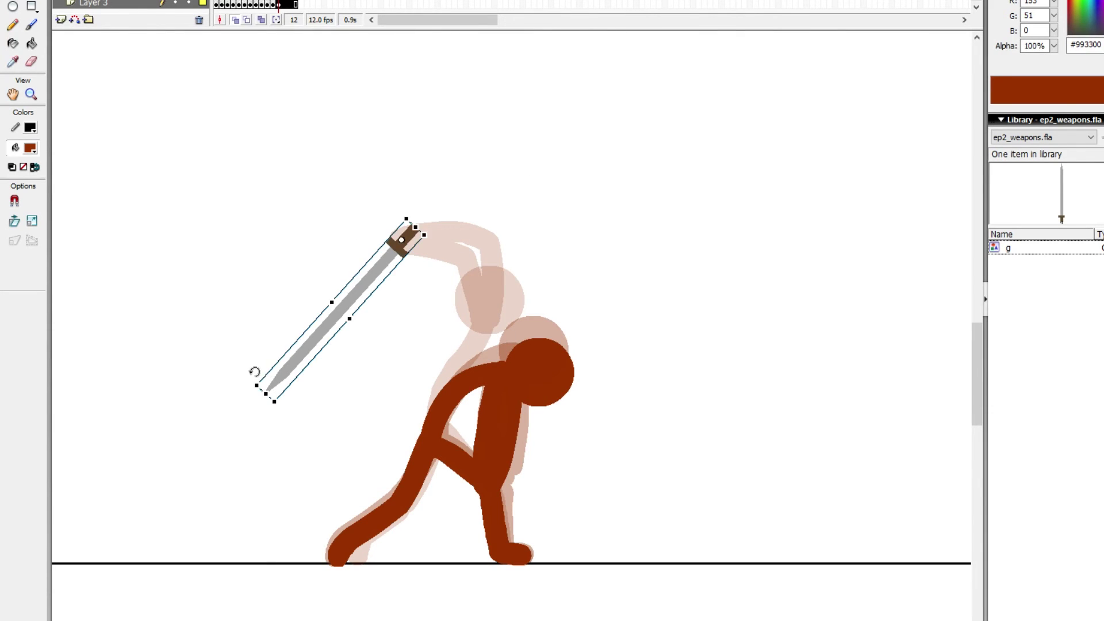
left_click_drag(257, 380, 606, 367)
key("v")
left_click_drag(530, 300, 593, 340)
left_click_drag(565, 330, 665, 582)
left_click(658, 562)
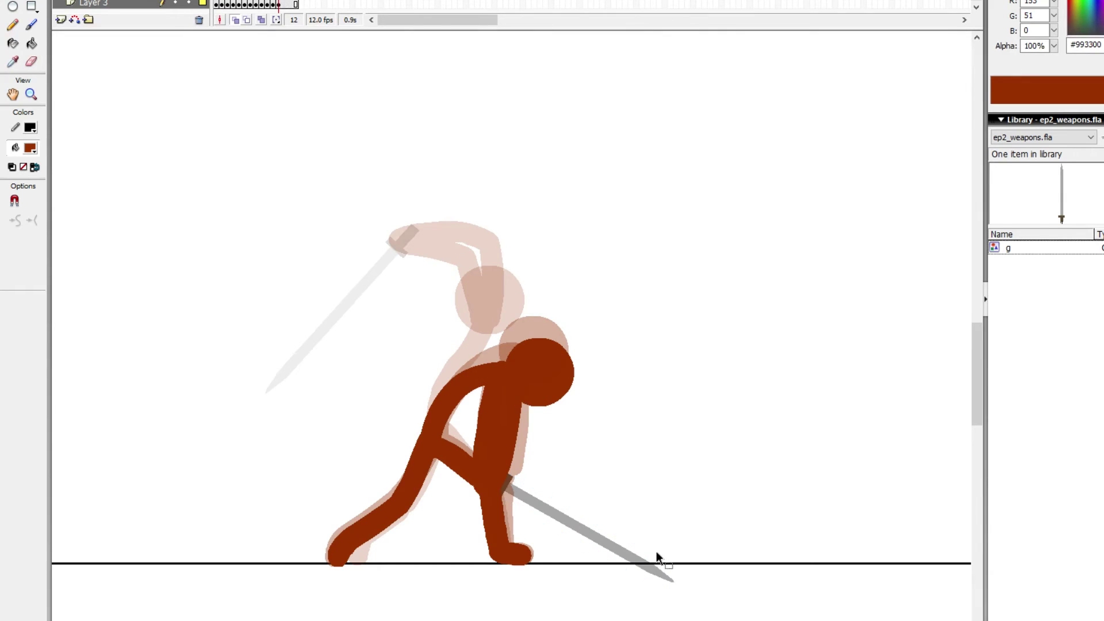
Step: On frames 13 to 15, move the sword up with the hands and rotate the blade slightly upward on each frame
key("period")
key("q")
left_click_drag(650, 544, 740, 491)
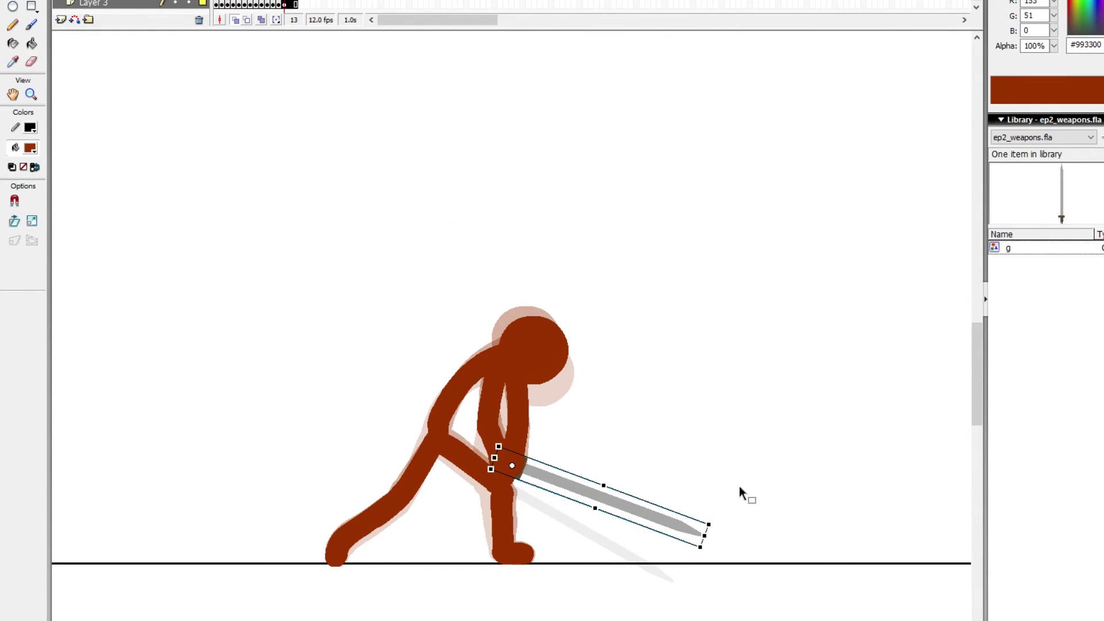
key("period")
left_click(667, 517)
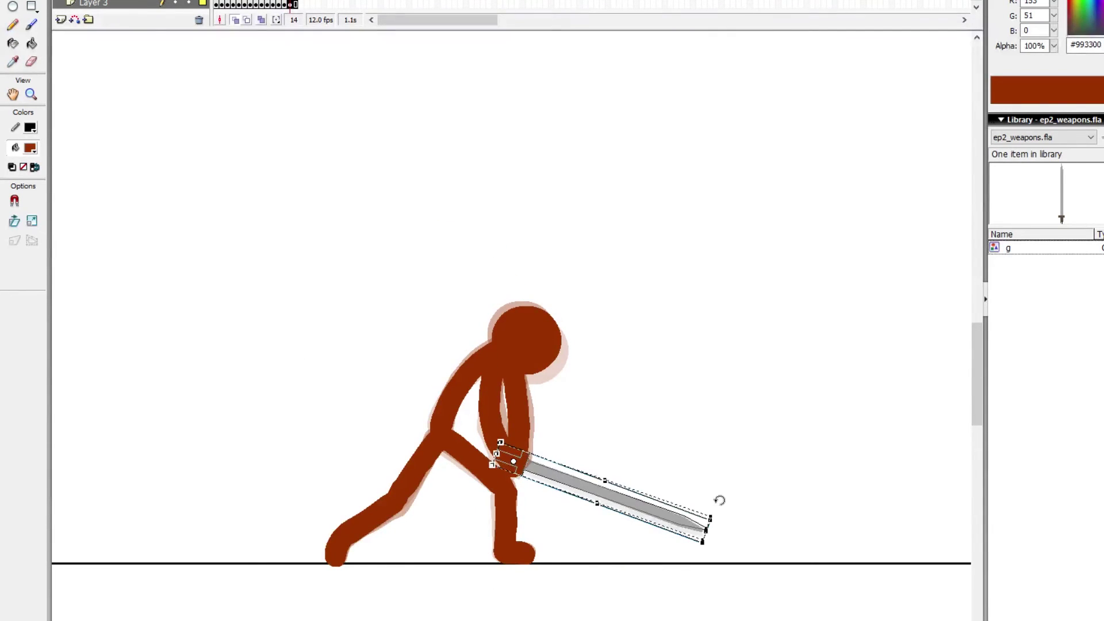
left_click_drag(718, 500, 721, 495)
key("period")
left_click(682, 516)
left_click(729, 484)
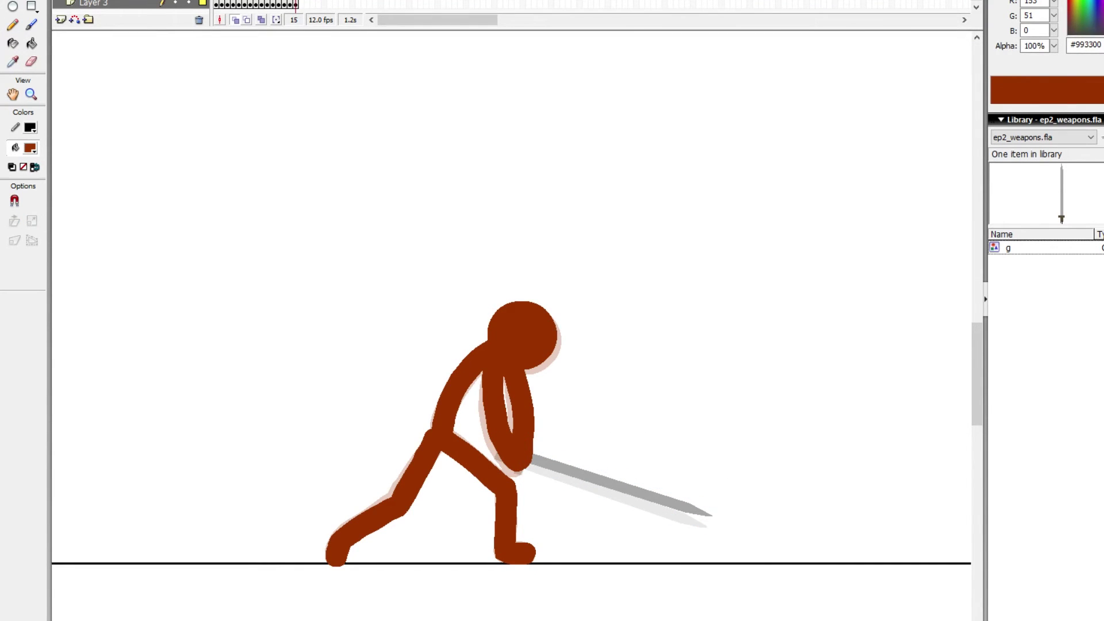
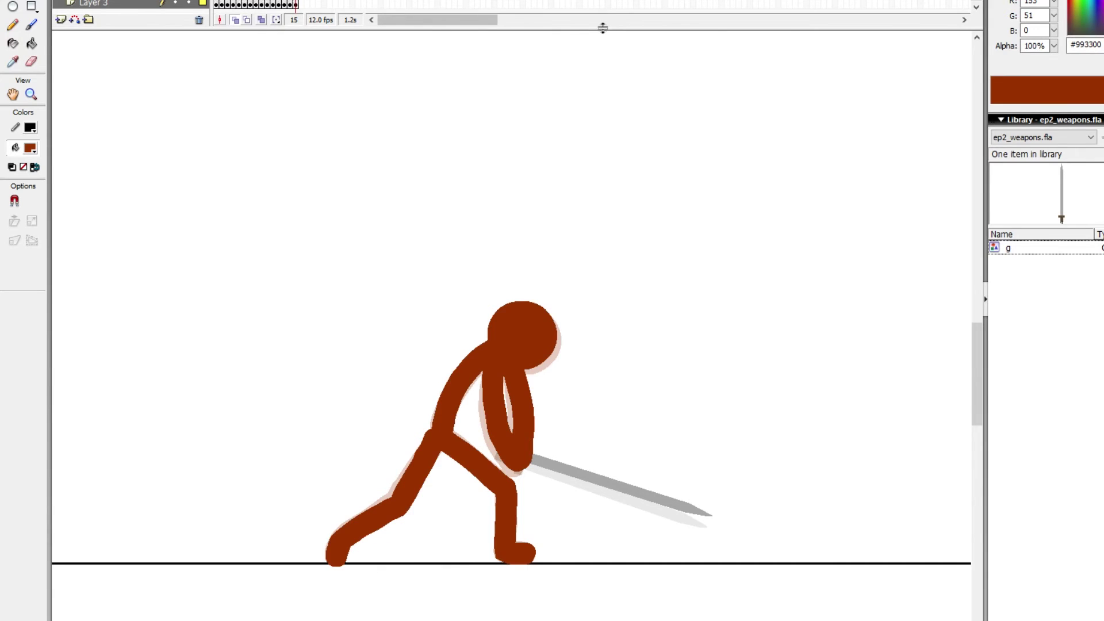
Step: Enlarge the timeline area, reduce the program window's size and reposition the canvas so the whole stick figure and sword fit
left_click_drag(602, 29, 566, 112)
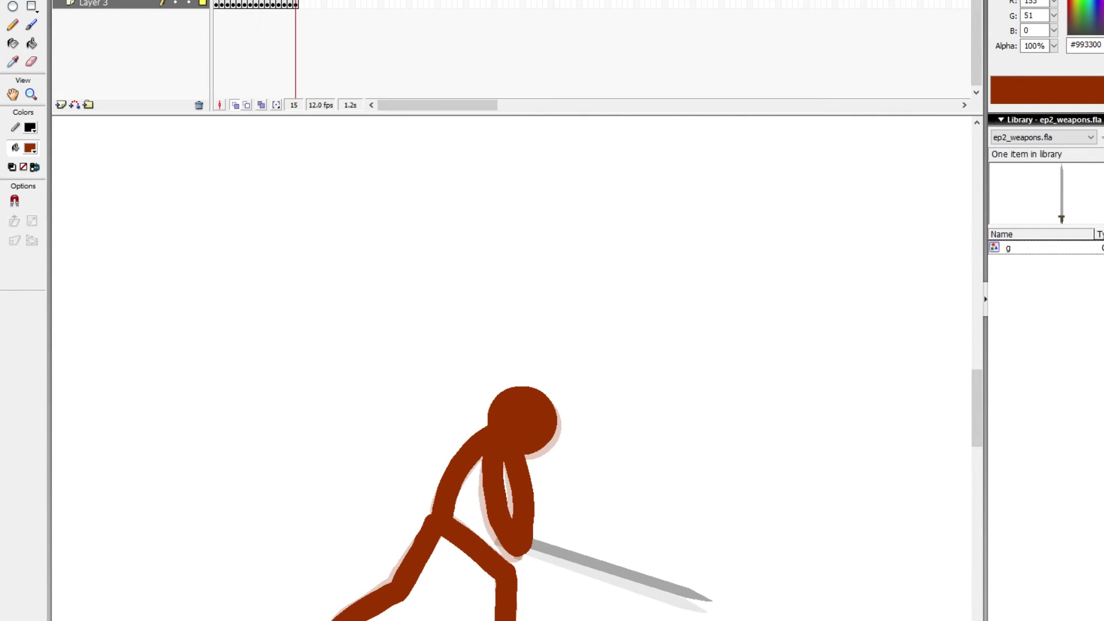
key("super+Down")
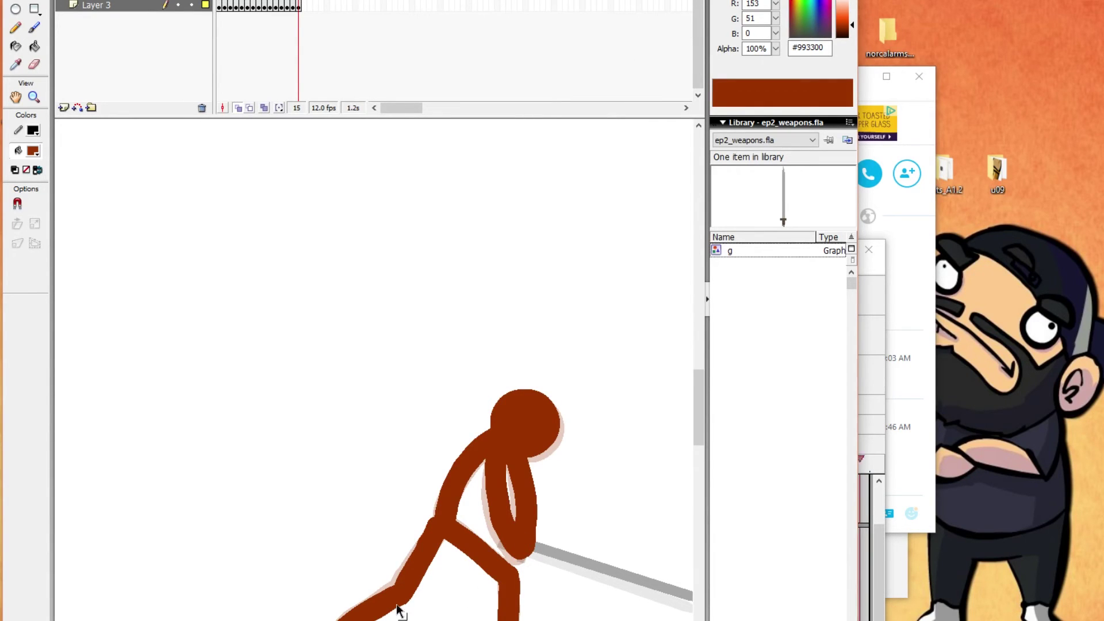
scroll(374, 503, "right", 4)
left_click_drag(357, 427, 516, 276)
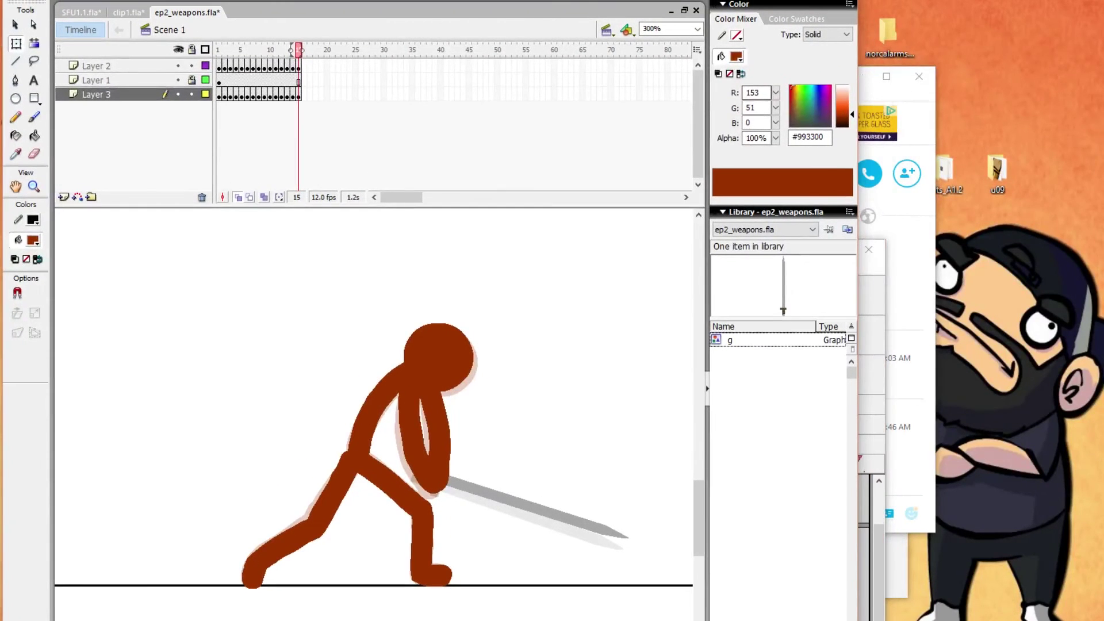
Step: Extend the opening pose by three frames across all layers so it holds through frame 4
left_click(219, 82)
key("v")
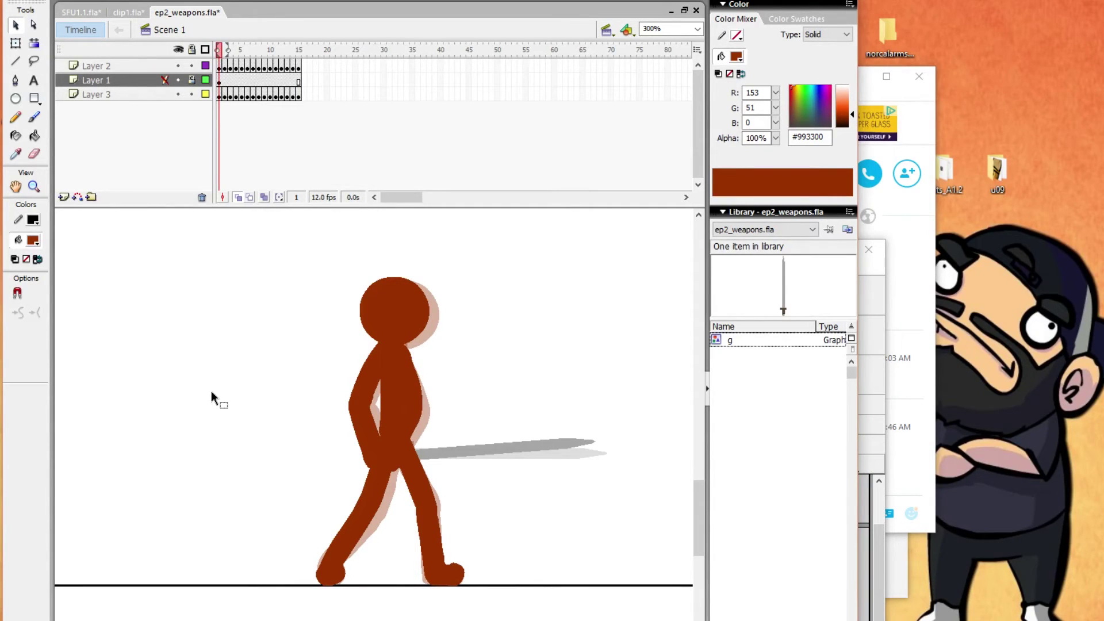
key("period")
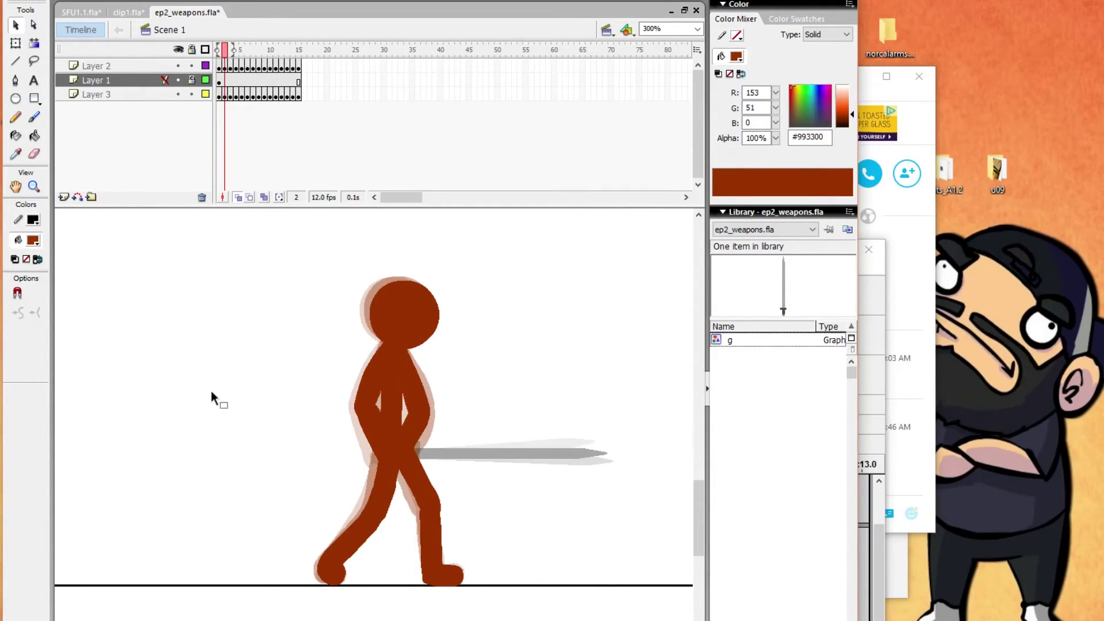
key("comma")
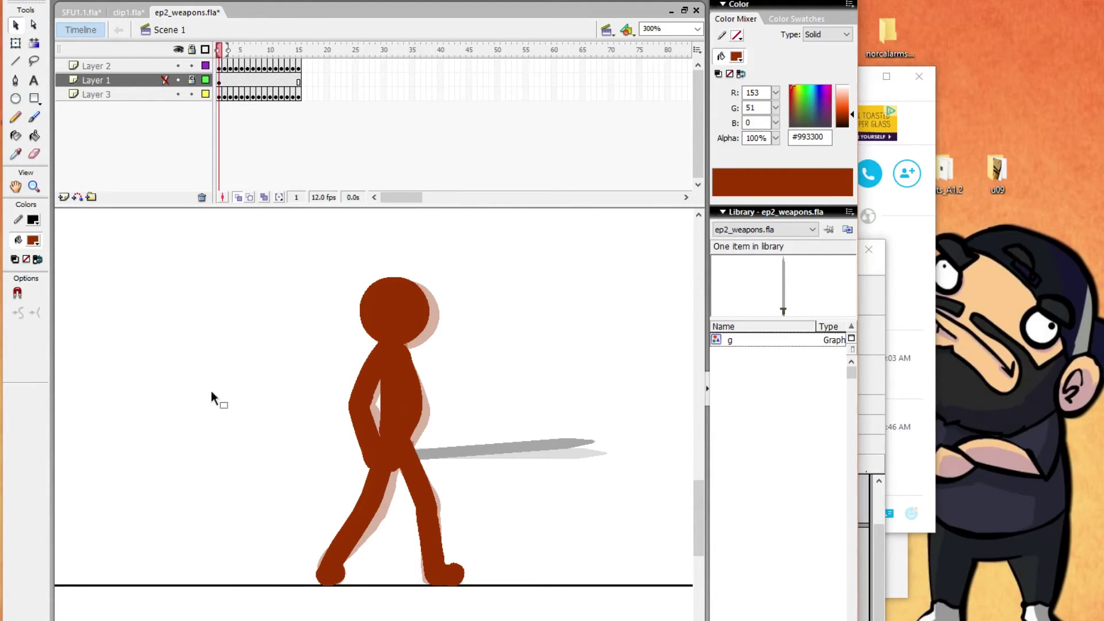
key("F5")
key("F5")
key("F5")
Step: Extend the second pose by two frames and the third pose by one frame across all layers
key("period")
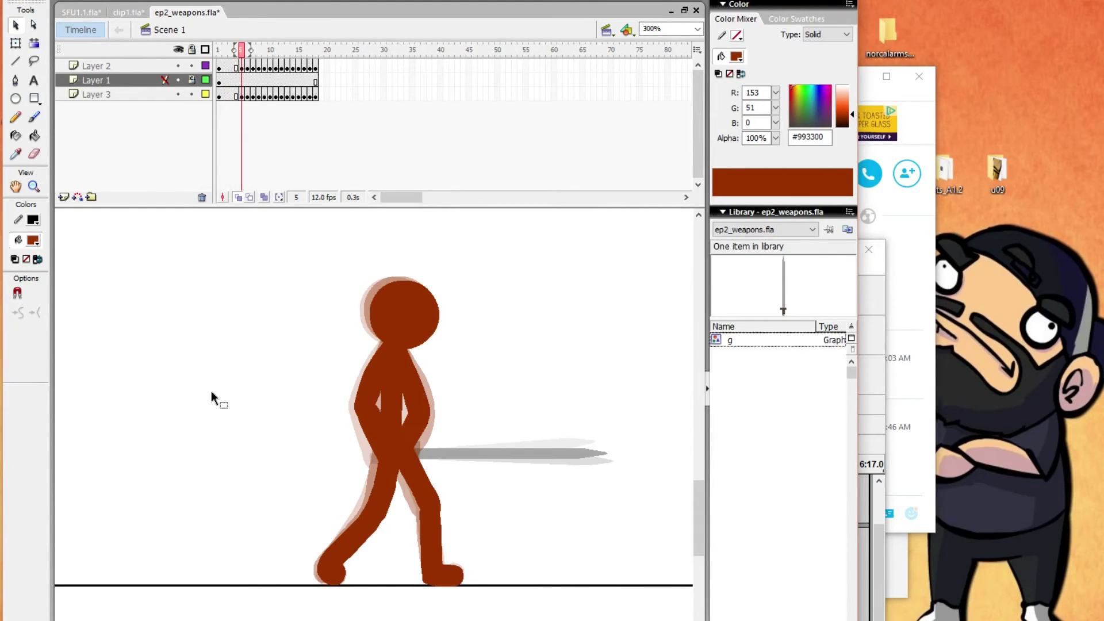
key("F5")
key("F5")
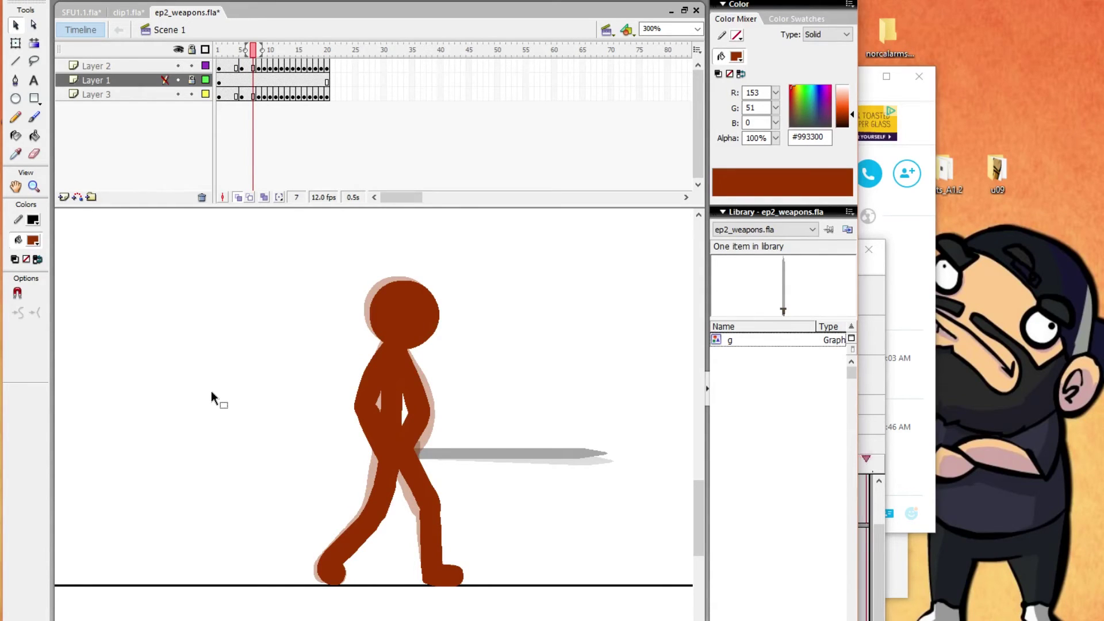
key("period")
key("F5")
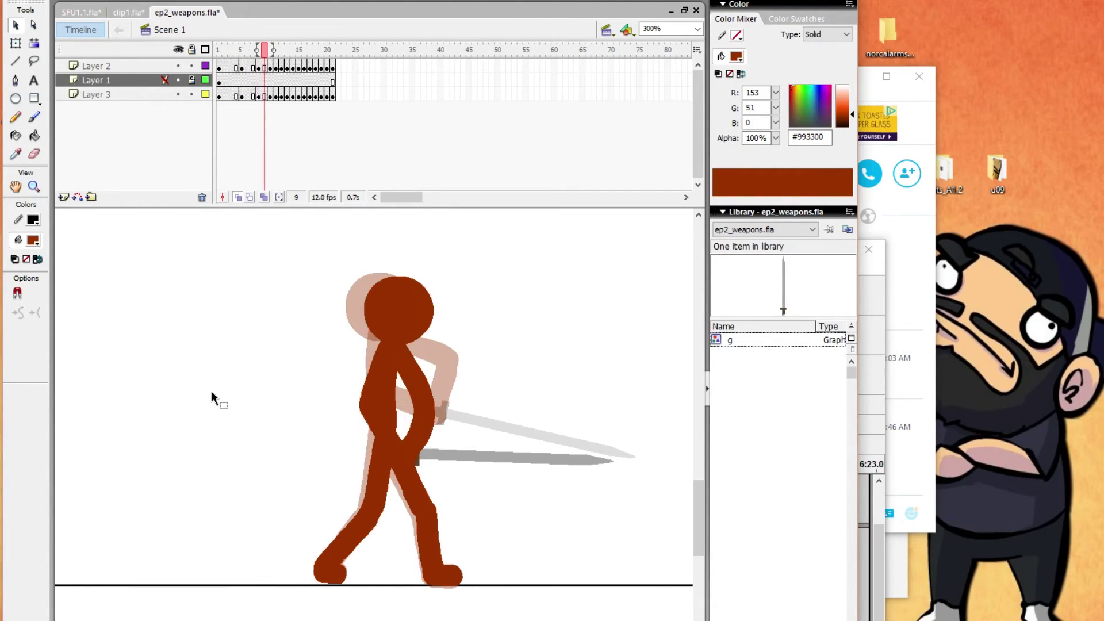
Step: Leave the fast sword-raising frames as they are and add three hold frames where the sword first hangs down behind the figure
key("period")
key("period")
key("period")
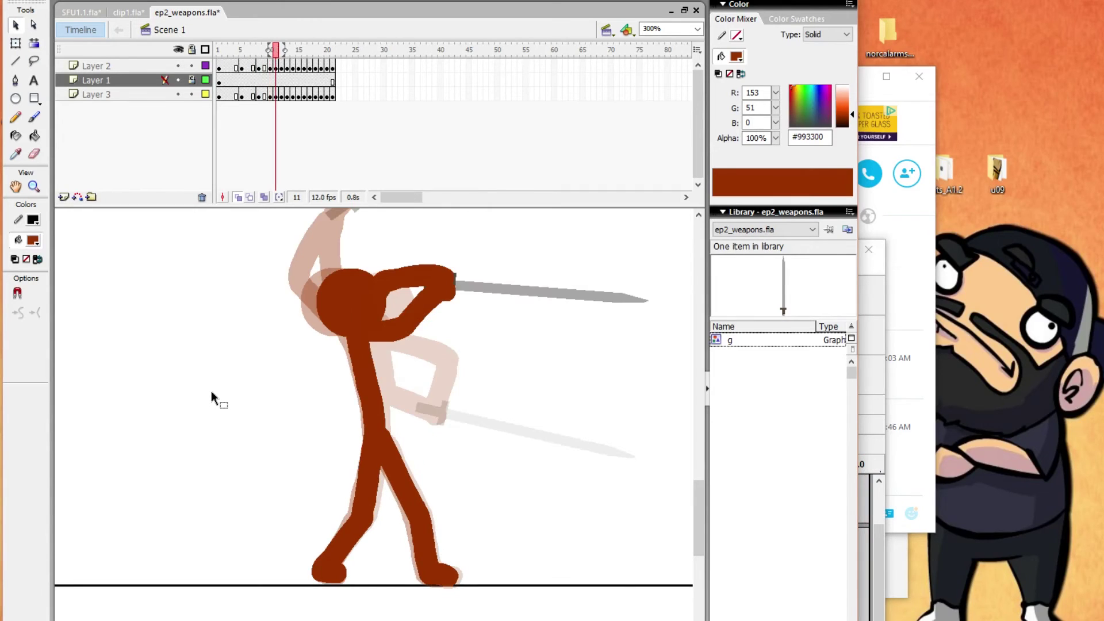
key("period")
key("F5")
key("period")
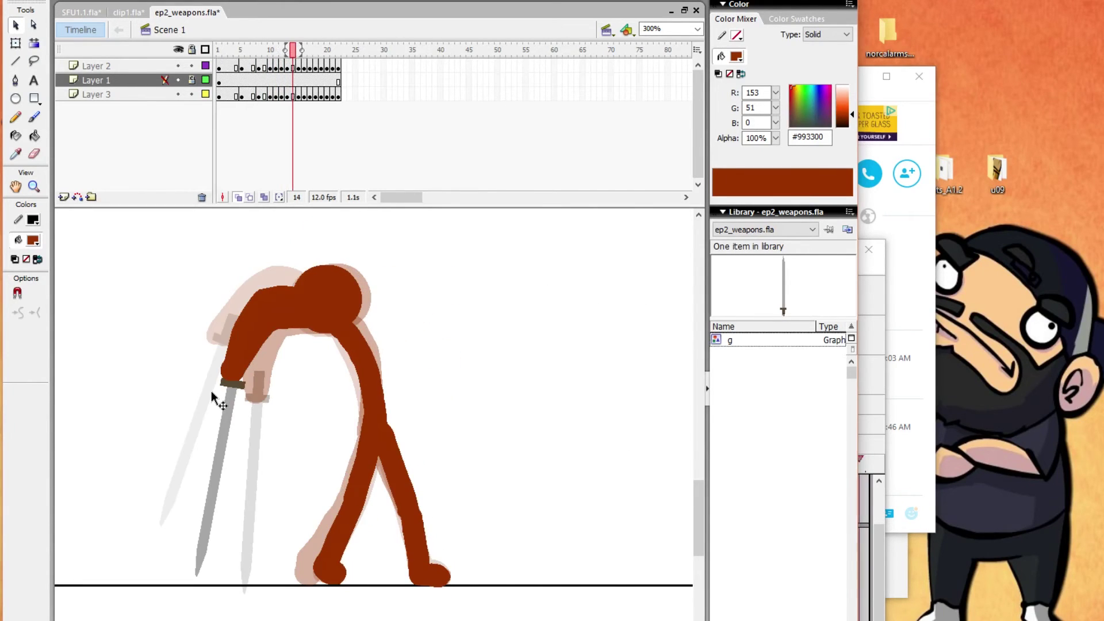
key("F5")
key("F5")
Step: Lengthen the following wind-up poses with the sword behind the back, adding two frames to one and one to the next
key("period")
key("F5")
key("F5")
key("period")
key("F5")
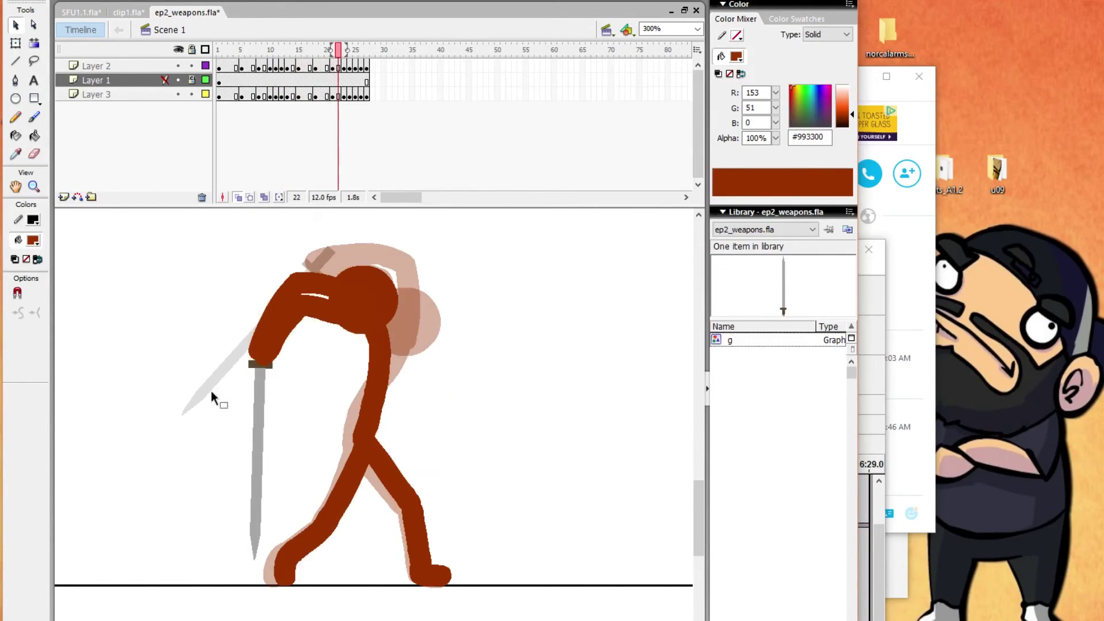
Step: Extend the pose just after the downward strike by one frame and each of the last two poses by two frames
key("period")
key("period")
key("period")
key("F5")
key("period")
key("period")
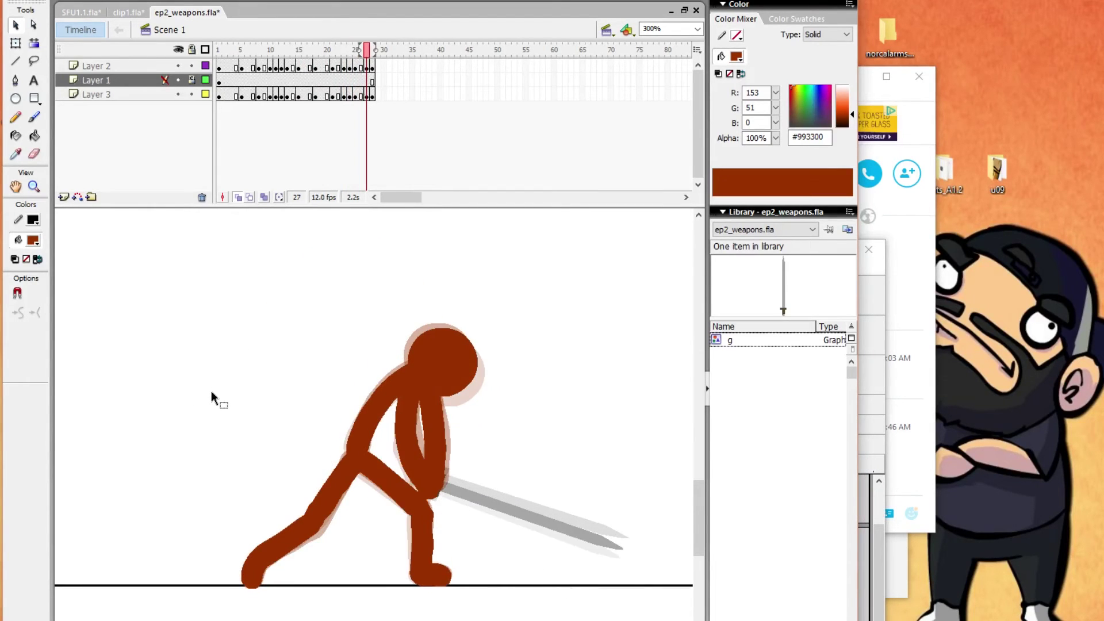
key("F5")
key("F5")
key("period")
key("F5")
key("F5")
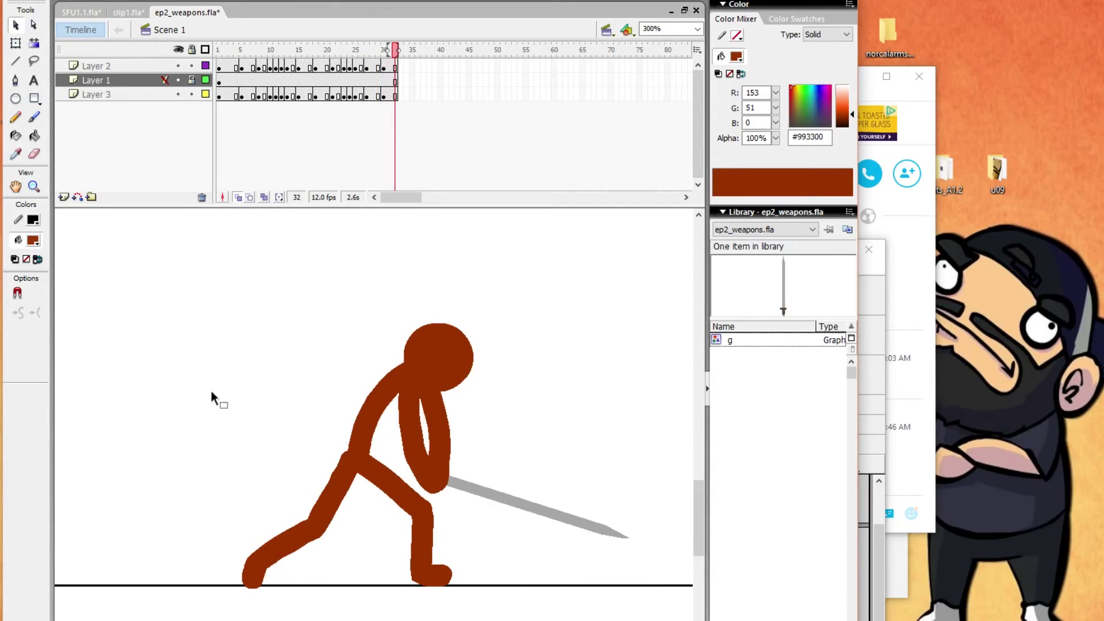
Step: Test the movie, set the document frame rate to 24 fps and test it again
key("ctrl+Return")
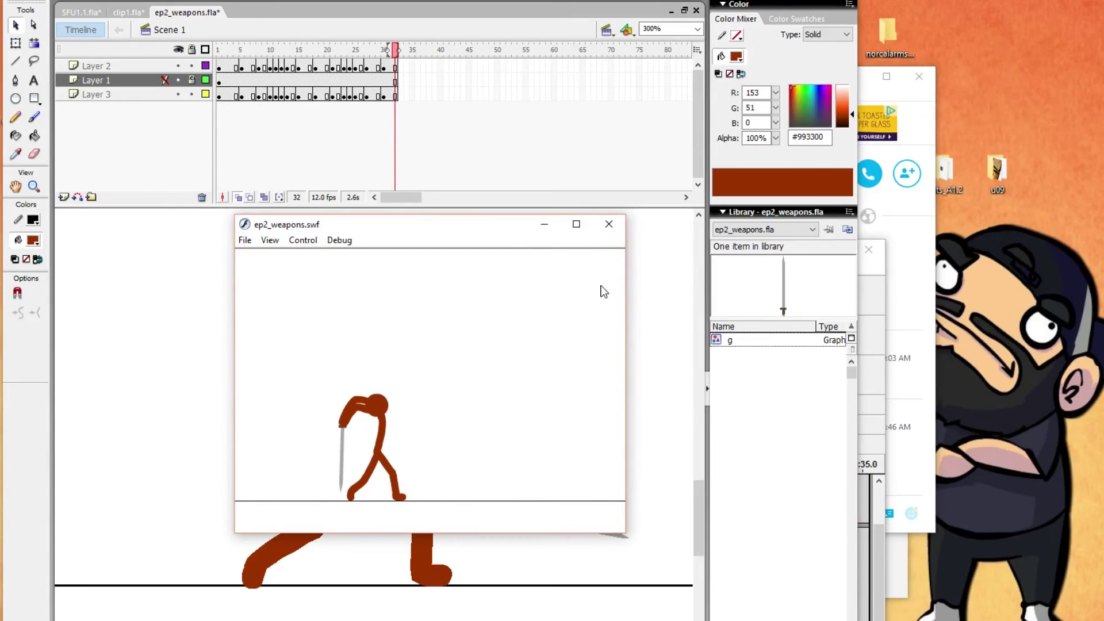
left_click(610, 232)
double_click(332, 195)
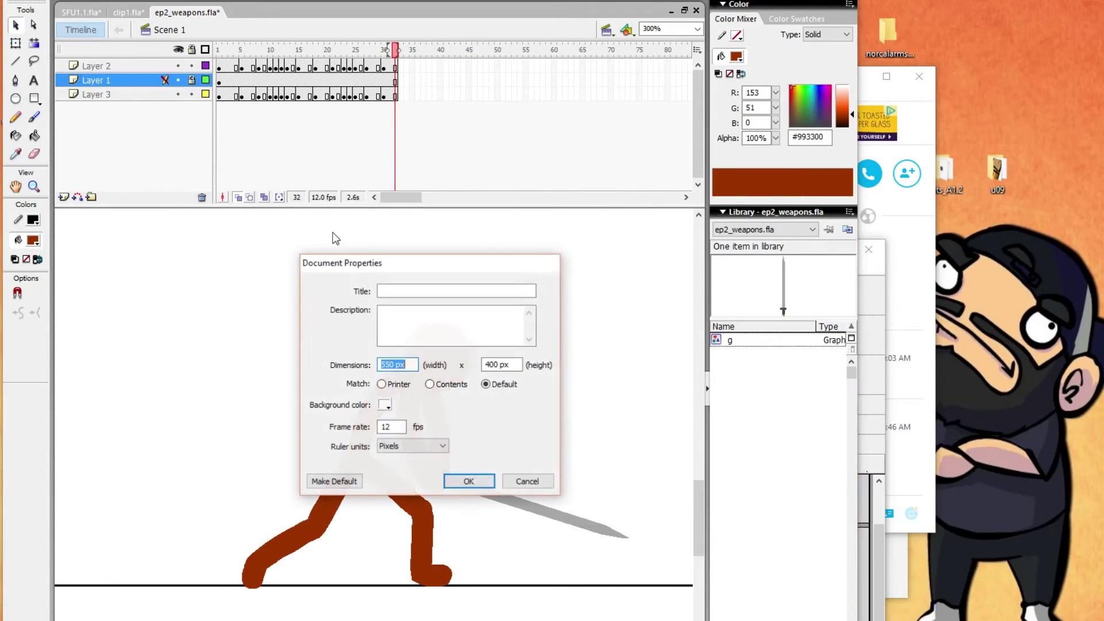
double_click(386, 427)
type("24")
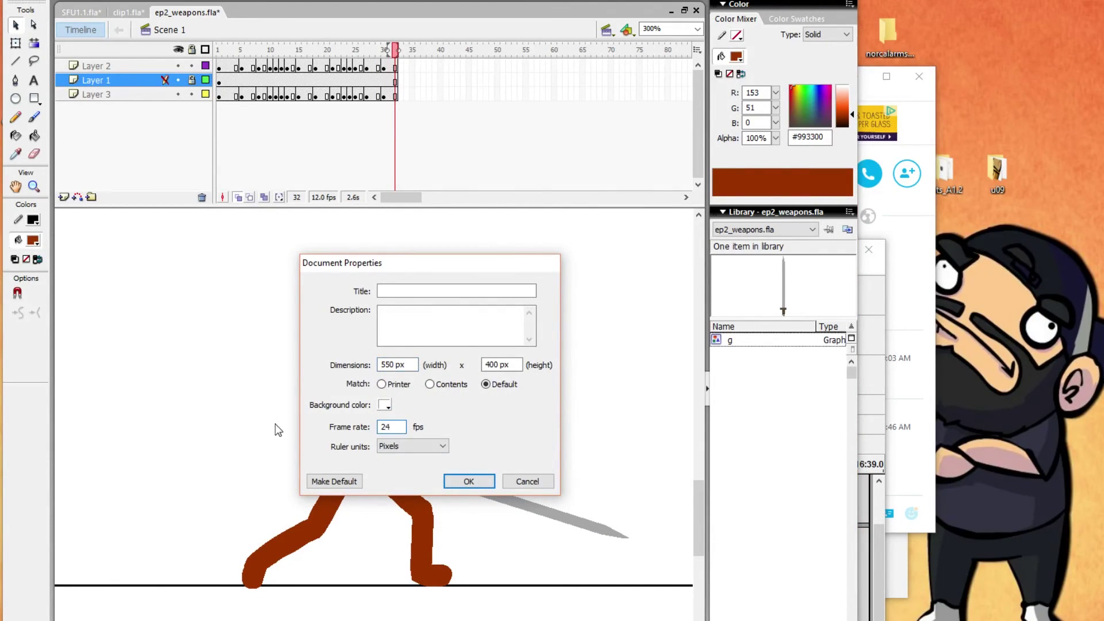
key("Return")
key("ctrl+Return")
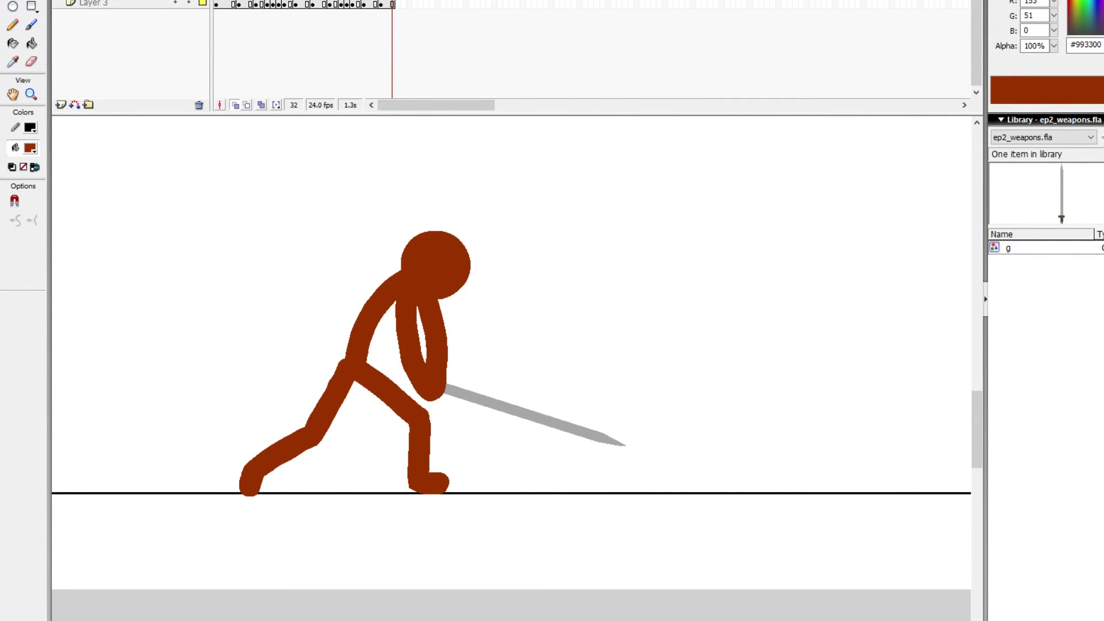
Step: Compare frames 23 and 24 to examine the jump from the overhead pose to the downward strike
left_click_drag(270, 4, 347, 5)
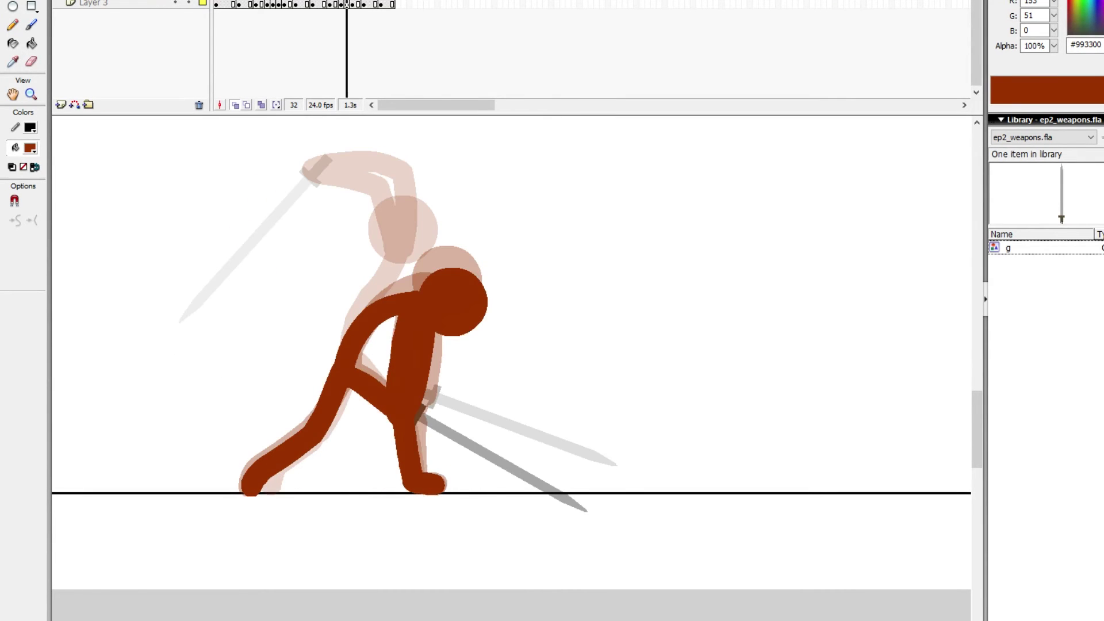
key("comma")
key("period")
key("comma")
key("period")
key("comma")
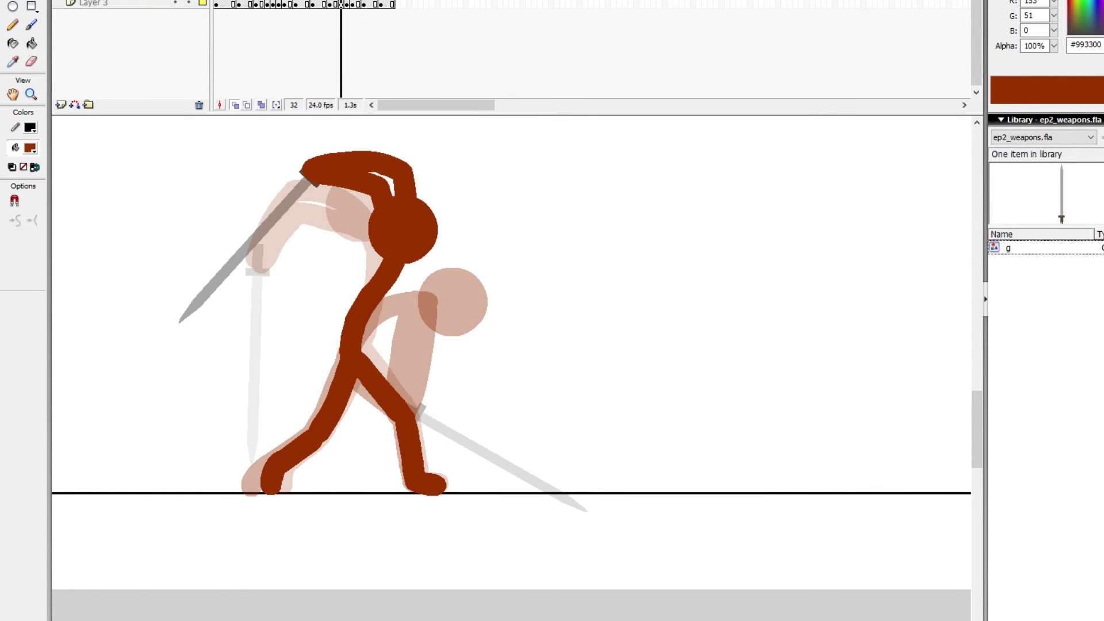
Step: Add a new layer below the sword layer and insert a blank keyframe on it at frame 24
left_click_drag(407, 144, 462, 268)
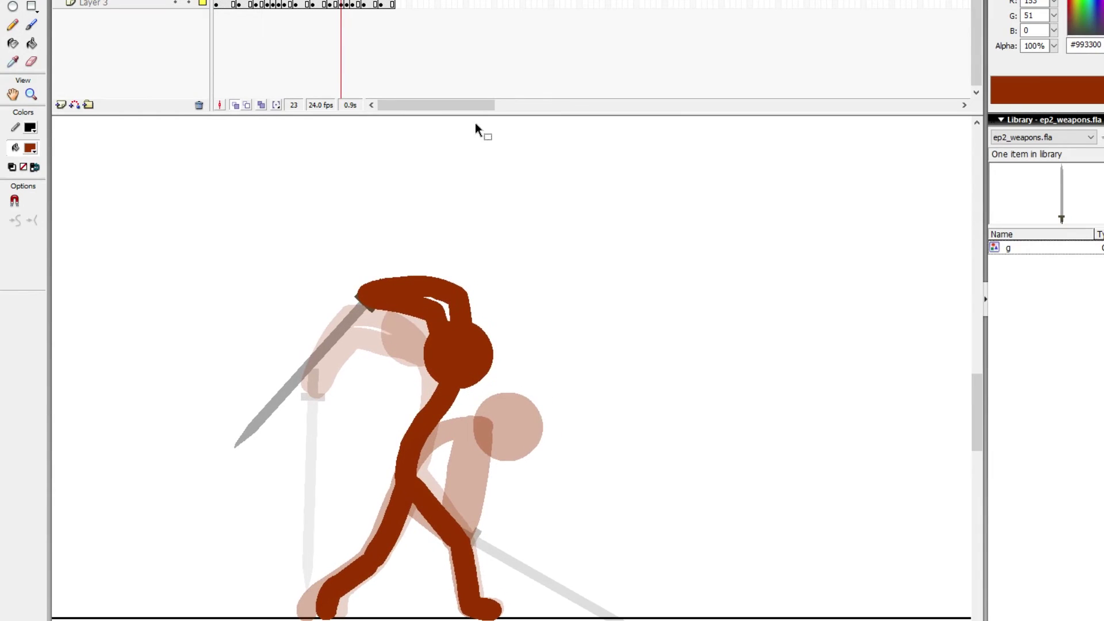
left_click_drag(479, 113, 483, 40)
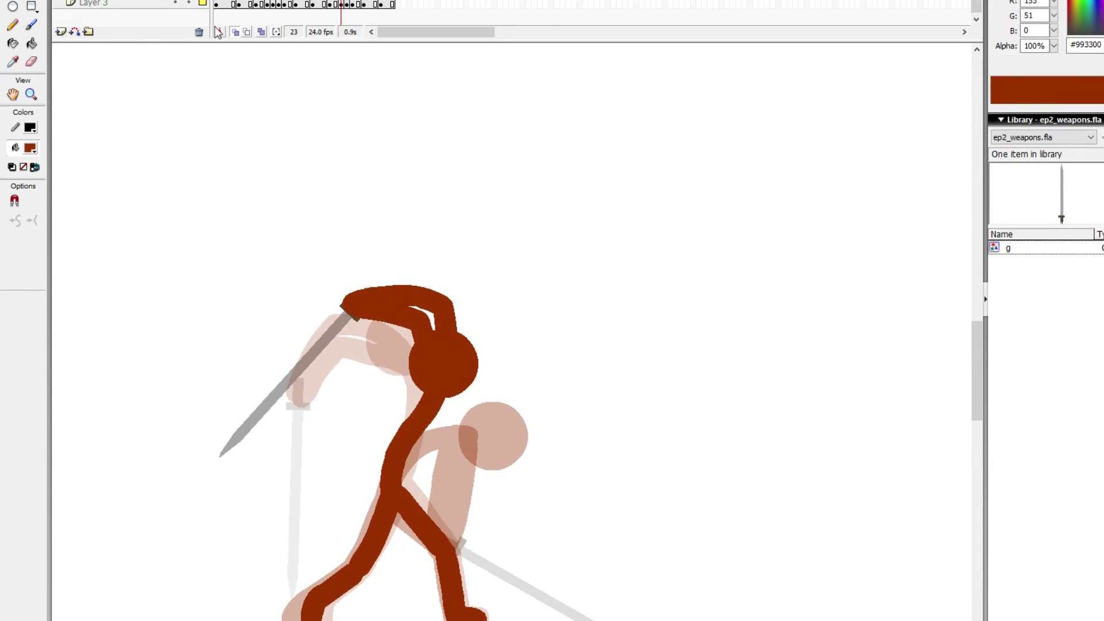
left_click(97, 5)
left_click(61, 32)
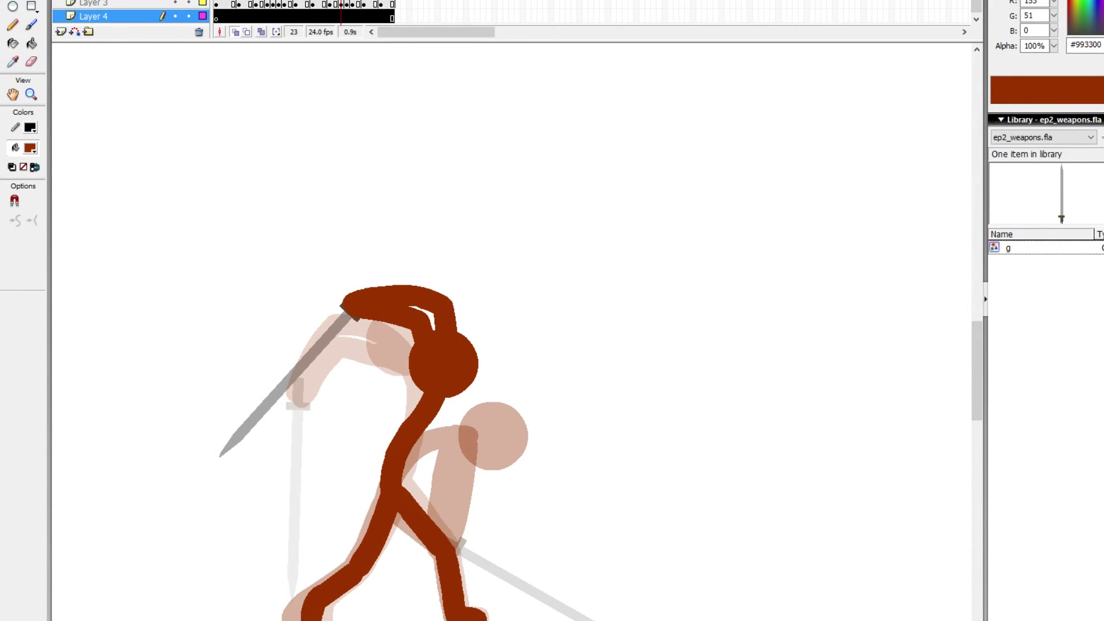
left_click(336, 17)
left_click(340, 17)
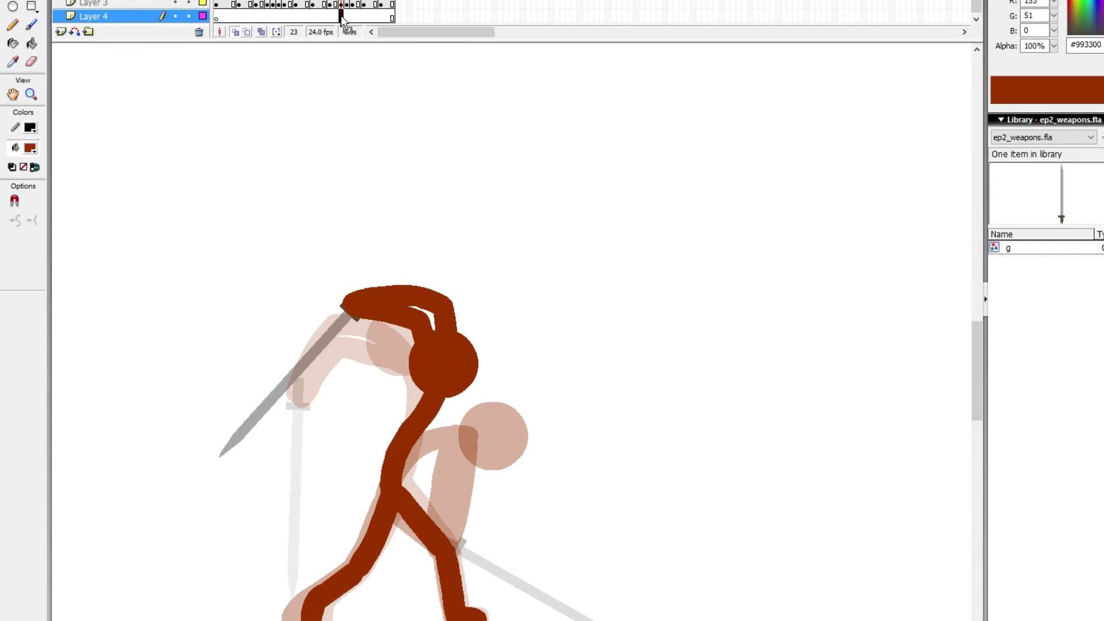
left_click(346, 17)
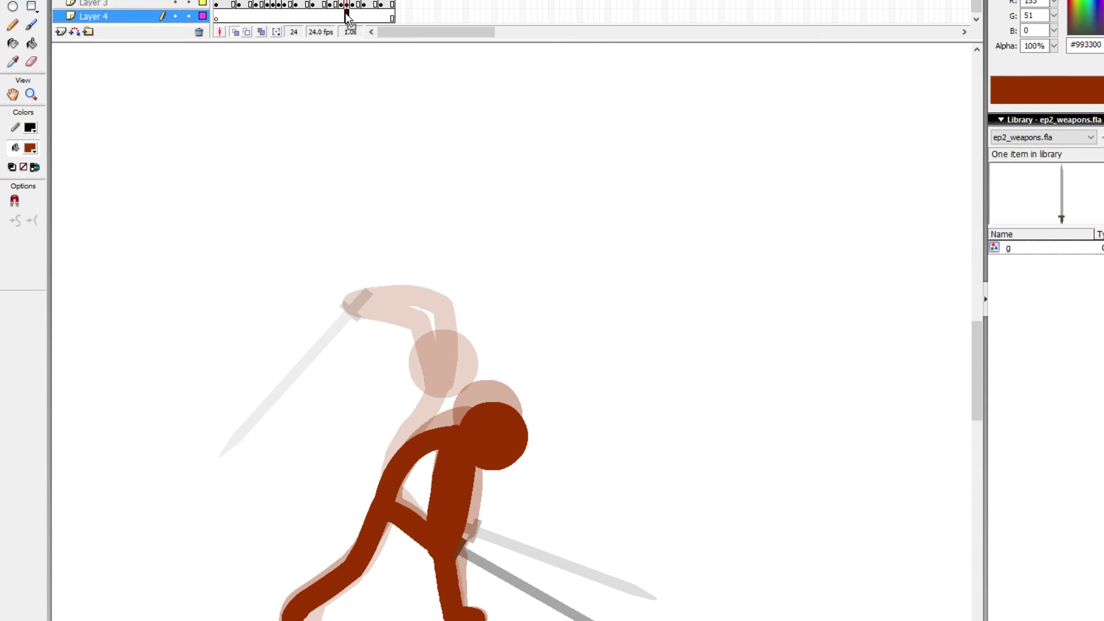
Step: Activate the Line tool, sample the sword blade's grey as the fill color and copy its hex code #A6A6A6
left_click(516, 620)
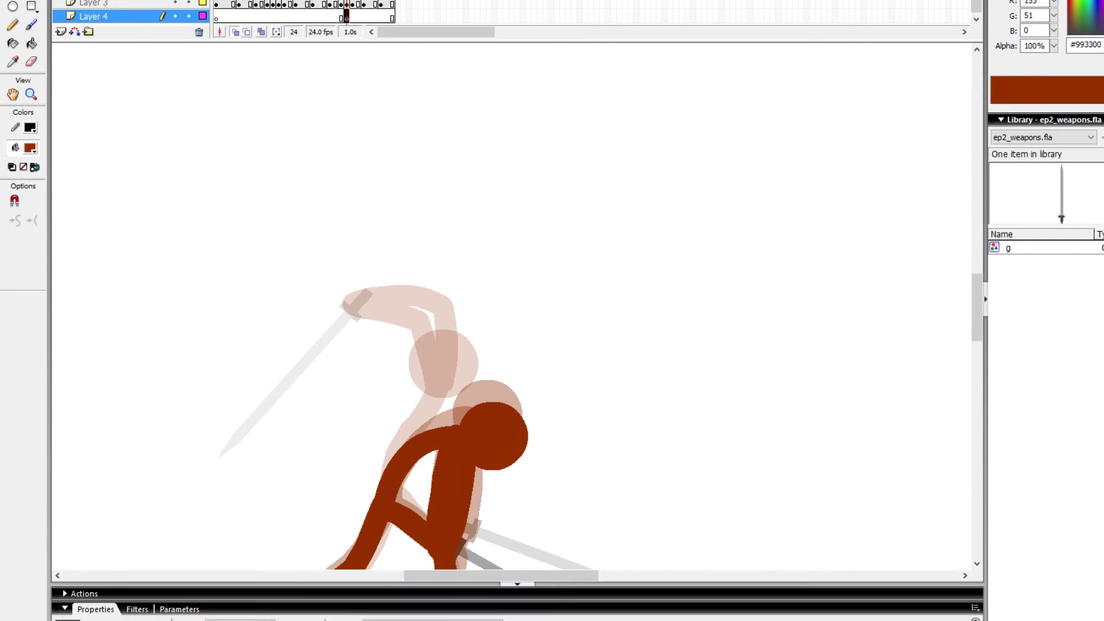
key("n")
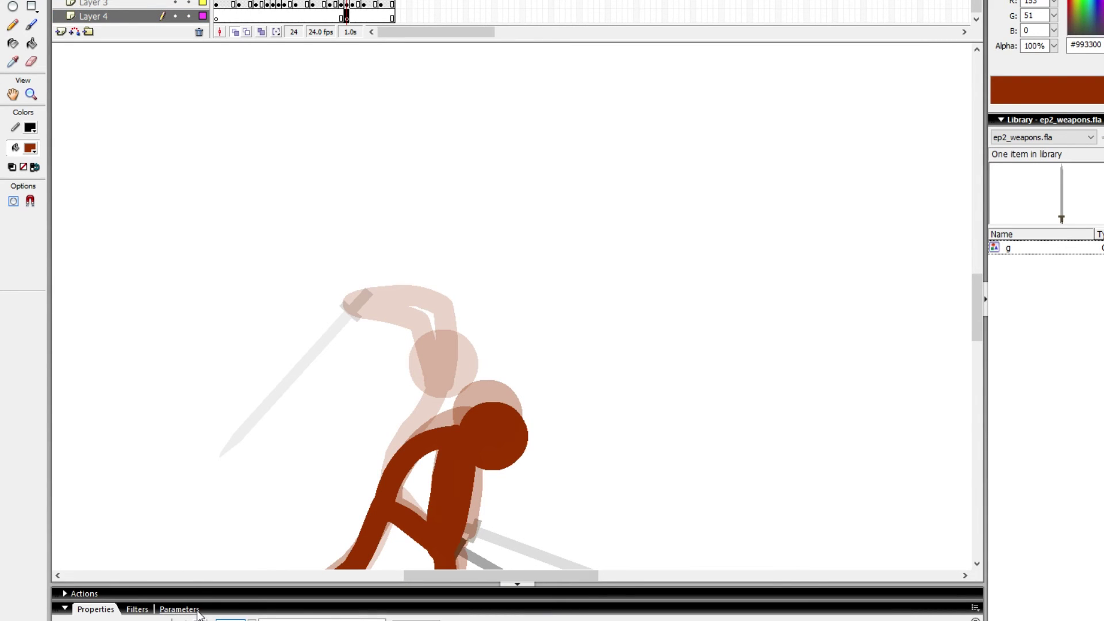
left_click_drag(682, 351, 634, 245)
left_click(30, 148)
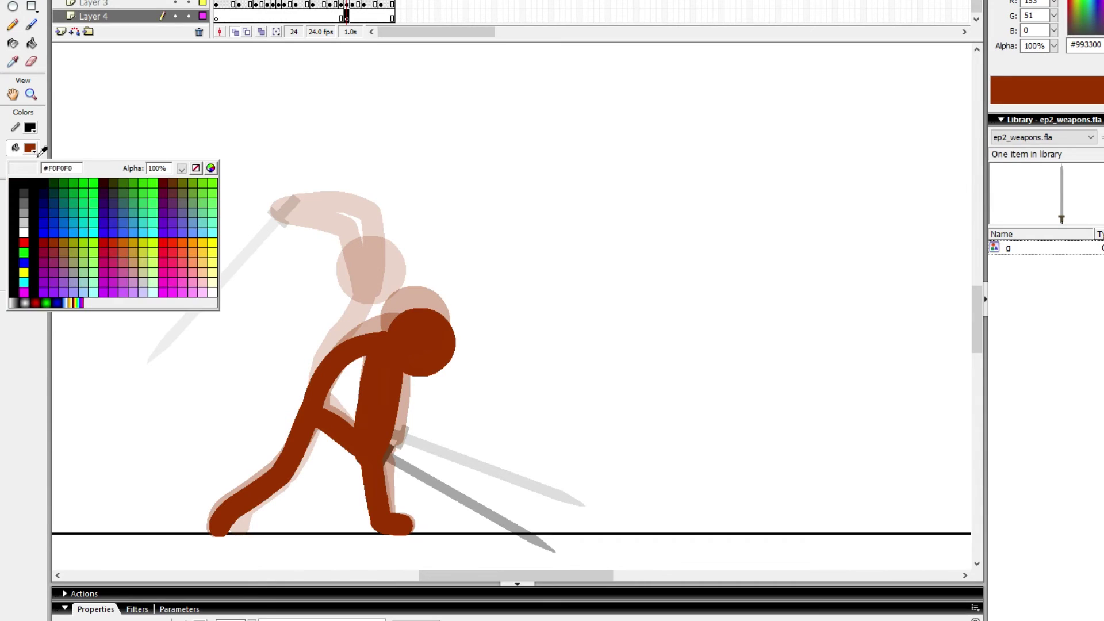
left_click(435, 481)
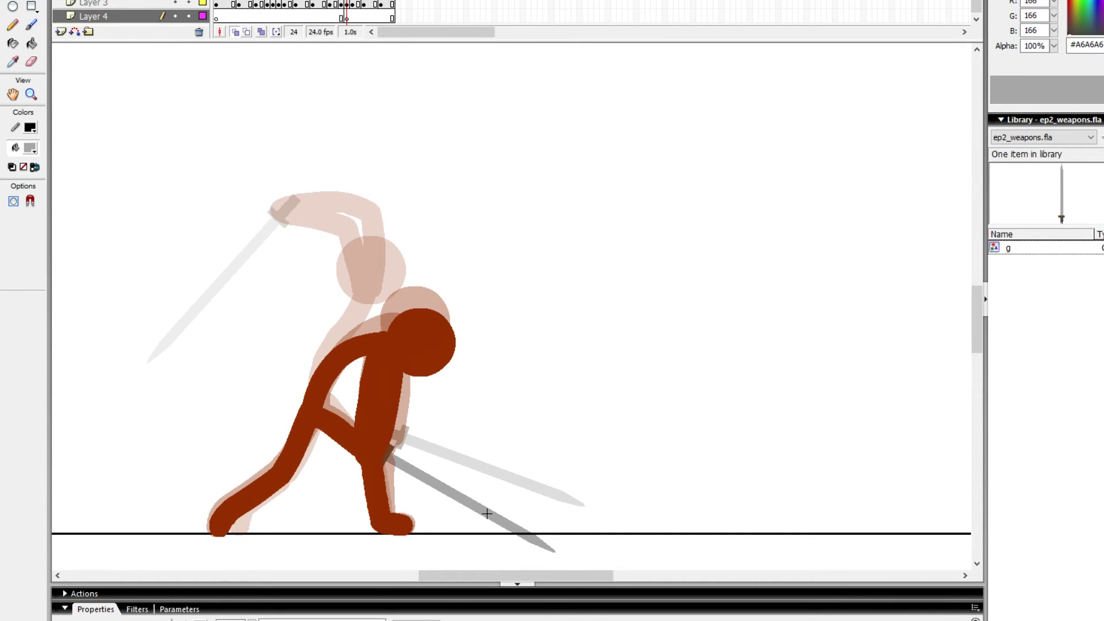
left_click(1084, 43)
key("ctrl+c")
Step: Set up a gradient fill fading from solid #A6A6A6 to the same grey at 0% alpha, removing the brown color stop
left_click(1075, 1)
left_click(1067, 10)
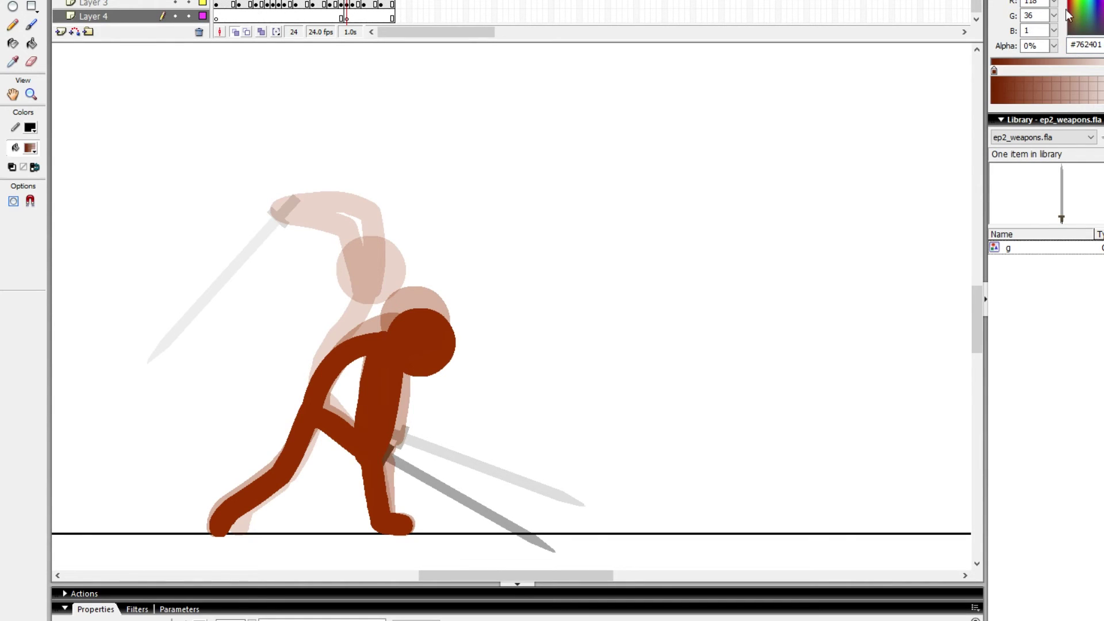
left_click_drag(996, 72, 1103, 95)
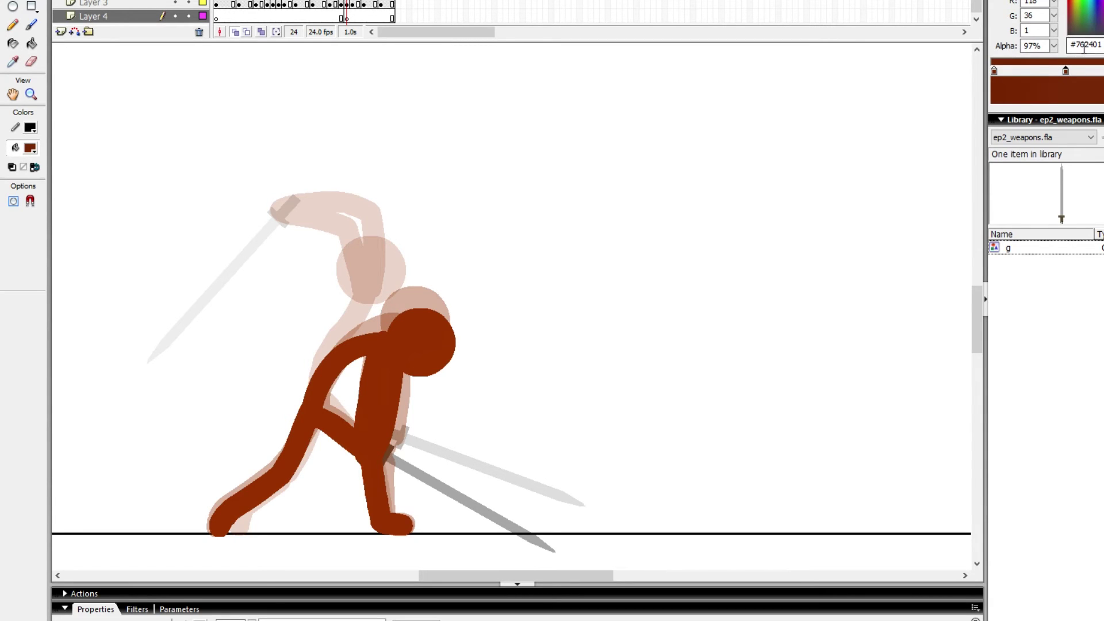
left_click_drag(1102, 47, 1052, 46)
key("ctrl+v")
key("Return")
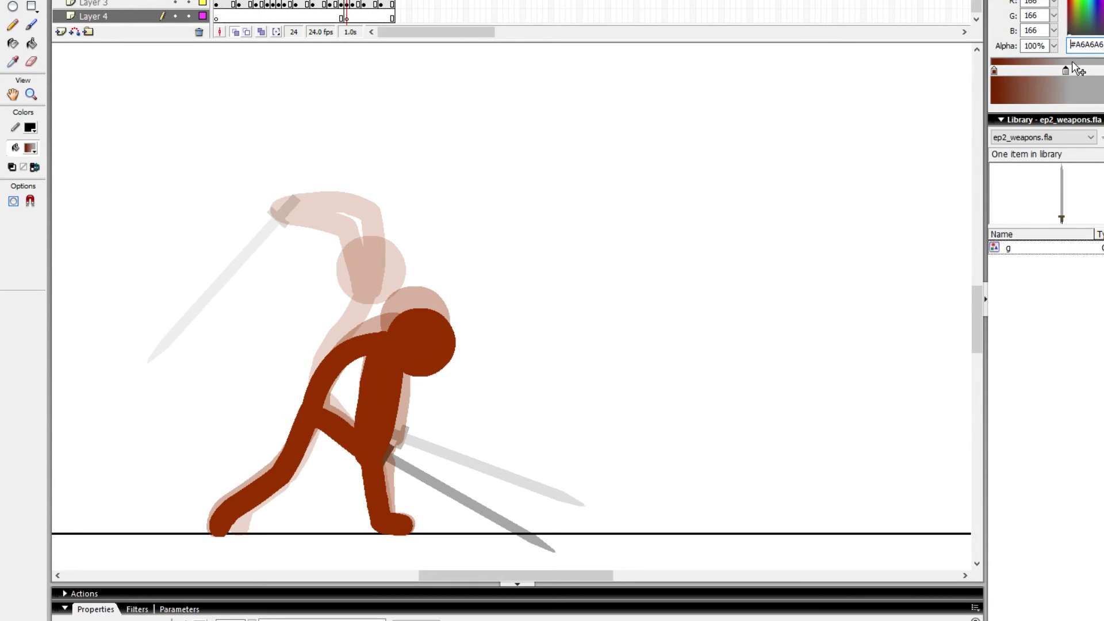
left_click(1096, 71)
left_click_drag(994, 71, 993, 95)
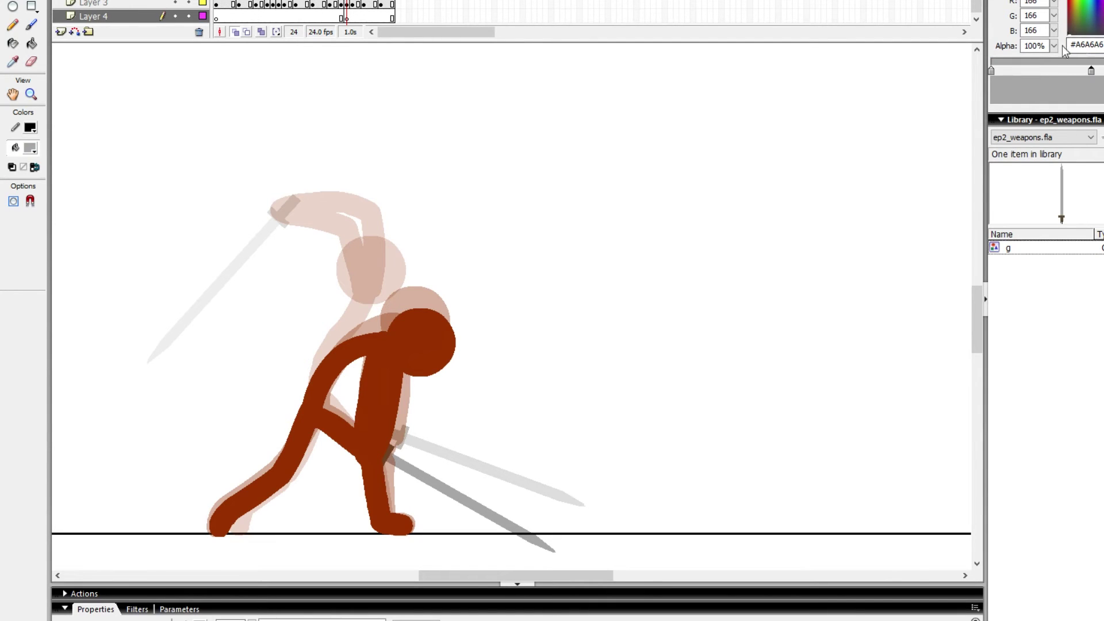
left_click_drag(1053, 46, 1064, 237)
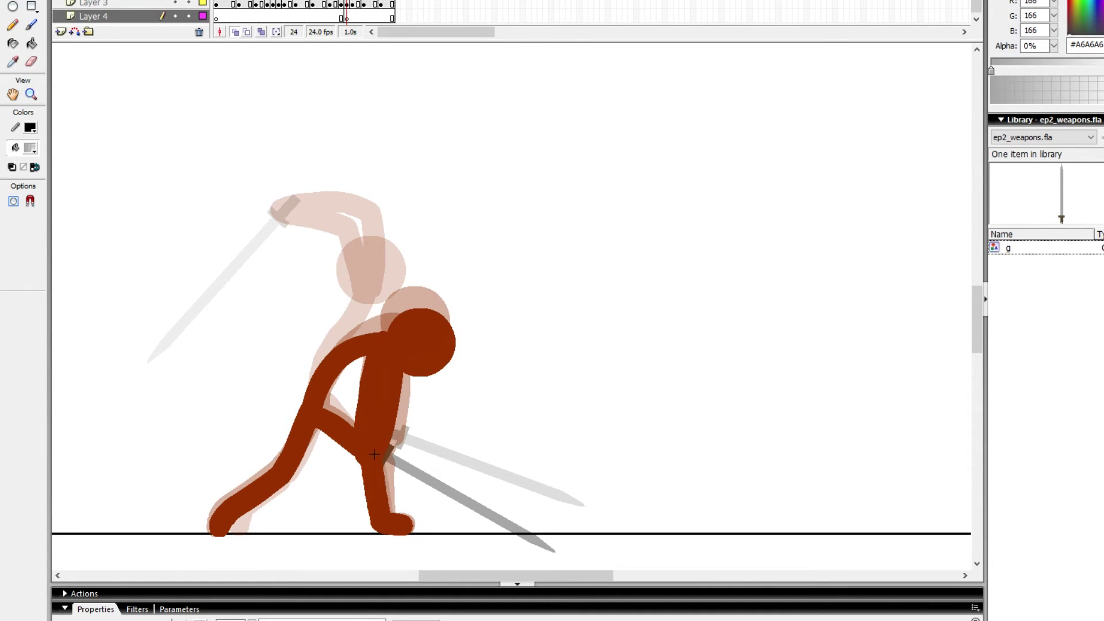
mouse_move(374, 455)
left_mouse_down()
mouse_move(578, 555)
mouse_move(586, 568)
left_mouse_up()
left_click_drag(518, 447, 483, 366)
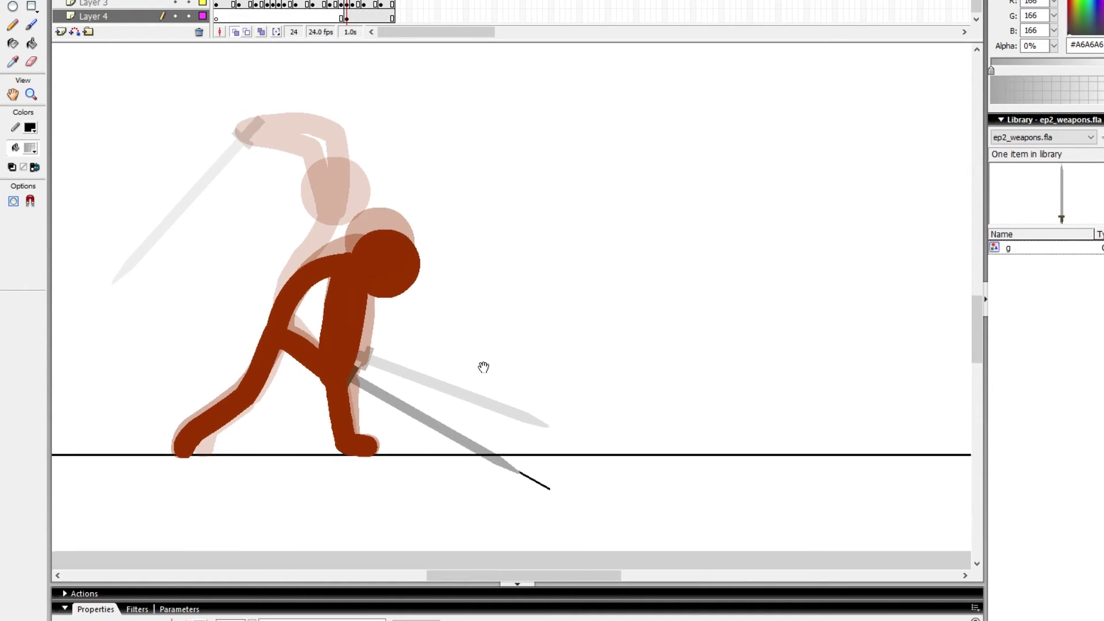
key("ctrl+z")
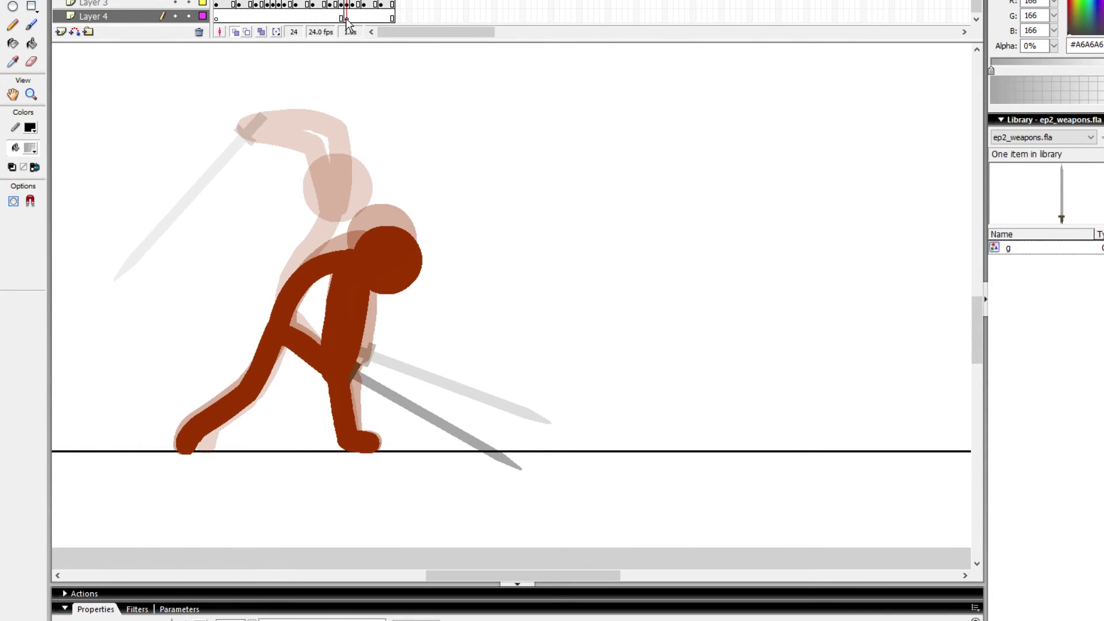
Step: Insert blank keyframes on the trail layer (Layer 4) at frames 12, 13 and 15, and return to frame 12
left_click(345, 18)
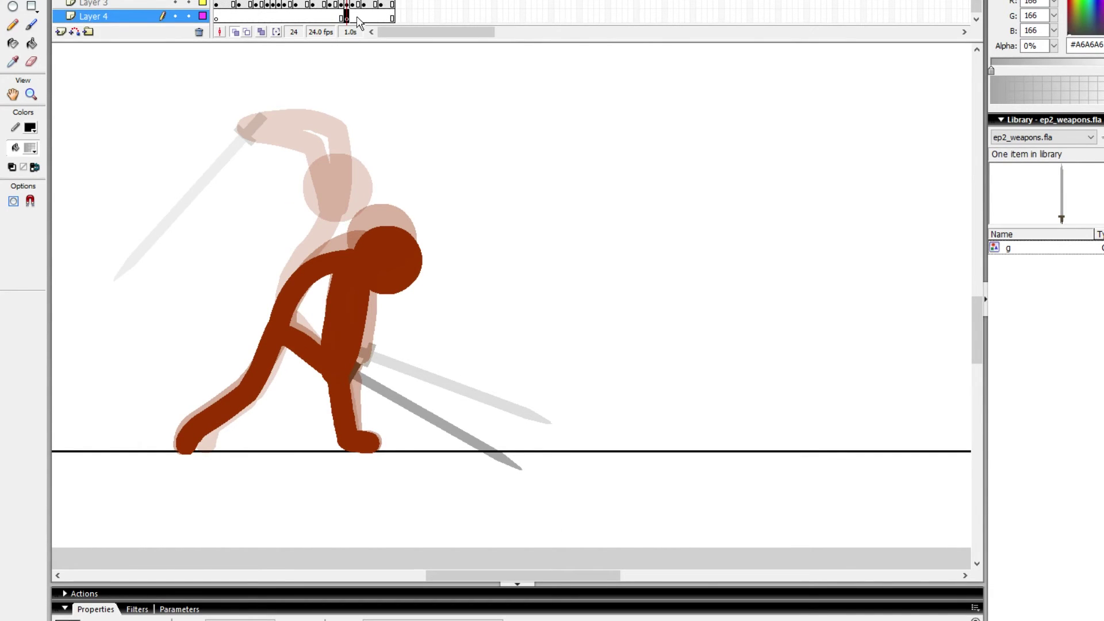
left_click_drag(245, 16, 274, 10)
key("space")
left_click_drag(515, 187, 578, 307)
left_click(281, 17)
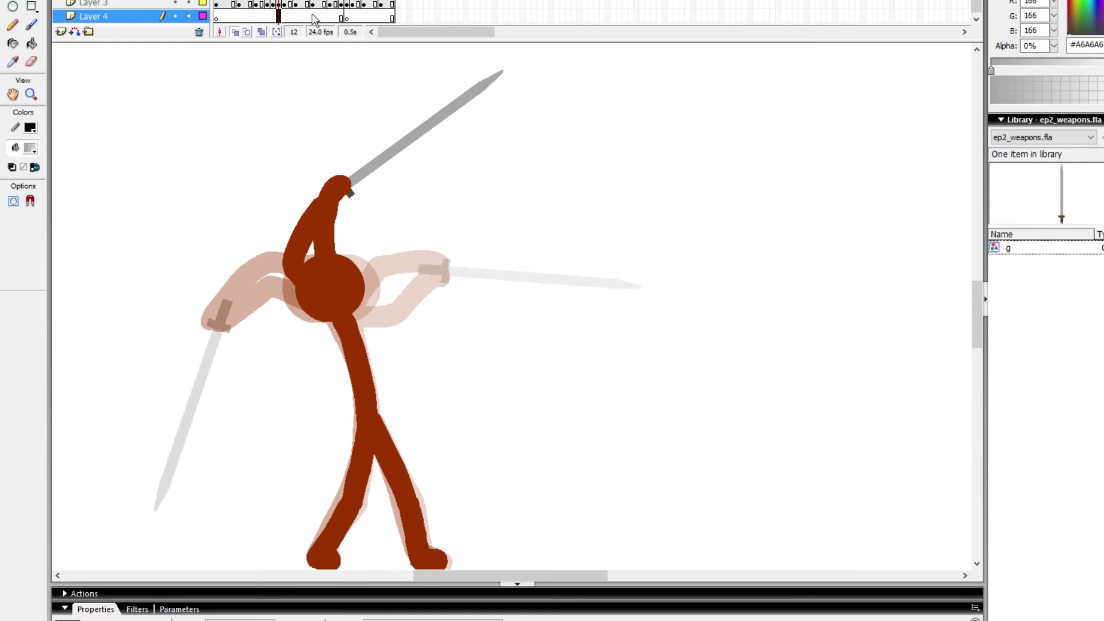
key("F7")
left_click(285, 17)
key("F7")
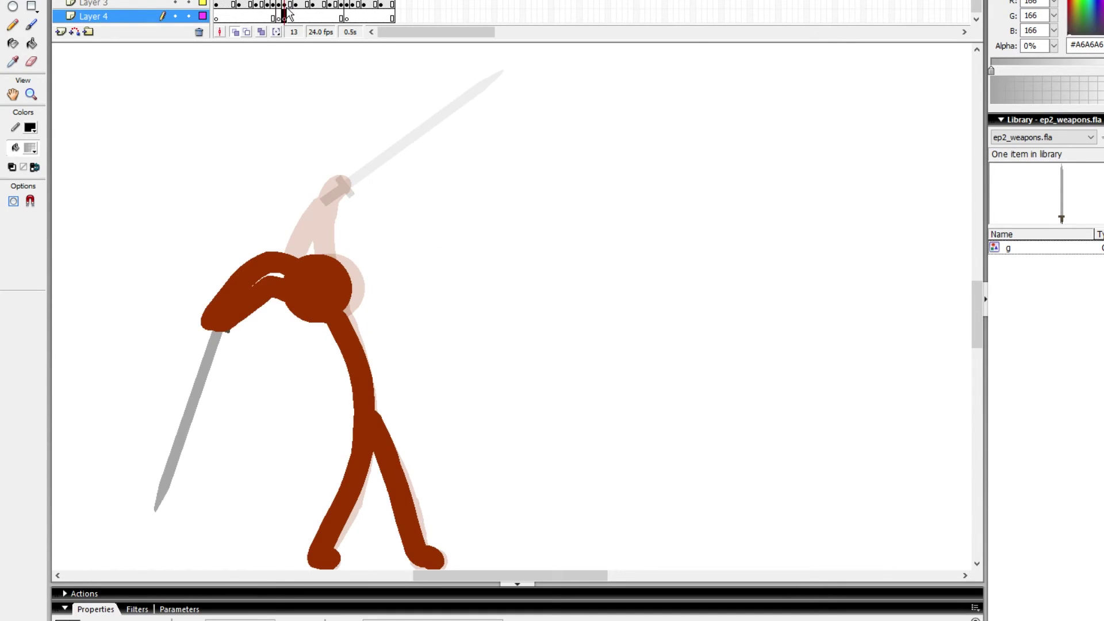
left_click(294, 18)
left_click(278, 18)
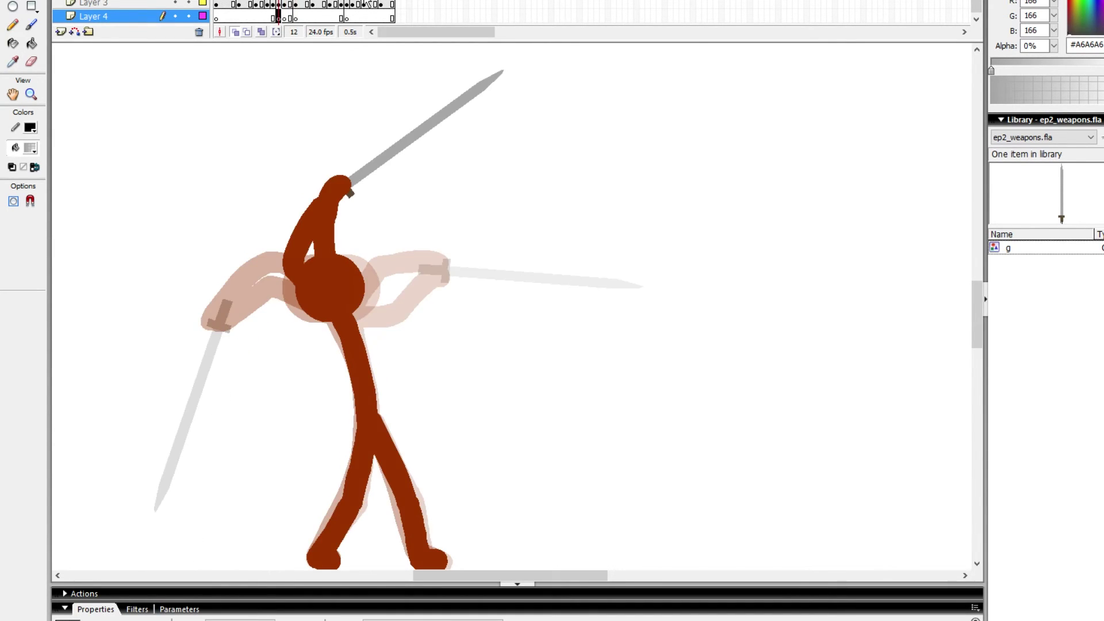
left_click_drag(554, 188, 587, 254)
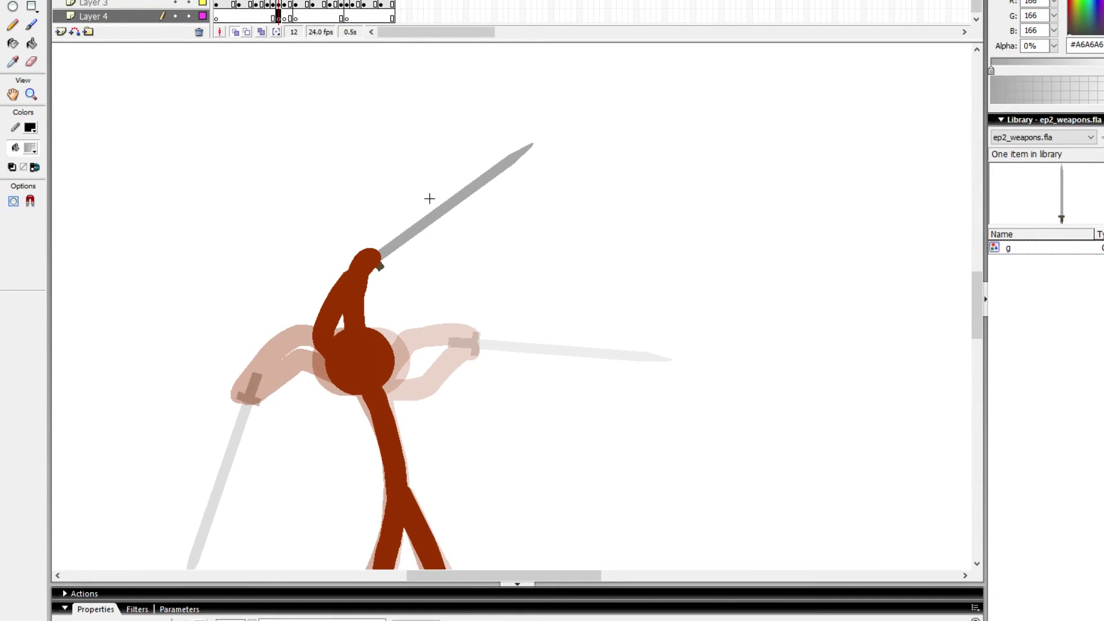
left_click_drag(438, 178, 158, 429)
left_click_drag(153, 411, 234, 428)
key("ctrl+z")
key("ctrl+z")
Step: Collapse the area below the stage to enlarge the drawing space around the raised sword pose
left_click_drag(598, 303, 585, 266)
left_click(516, 584)
scroll(531, 501, "up", 5)
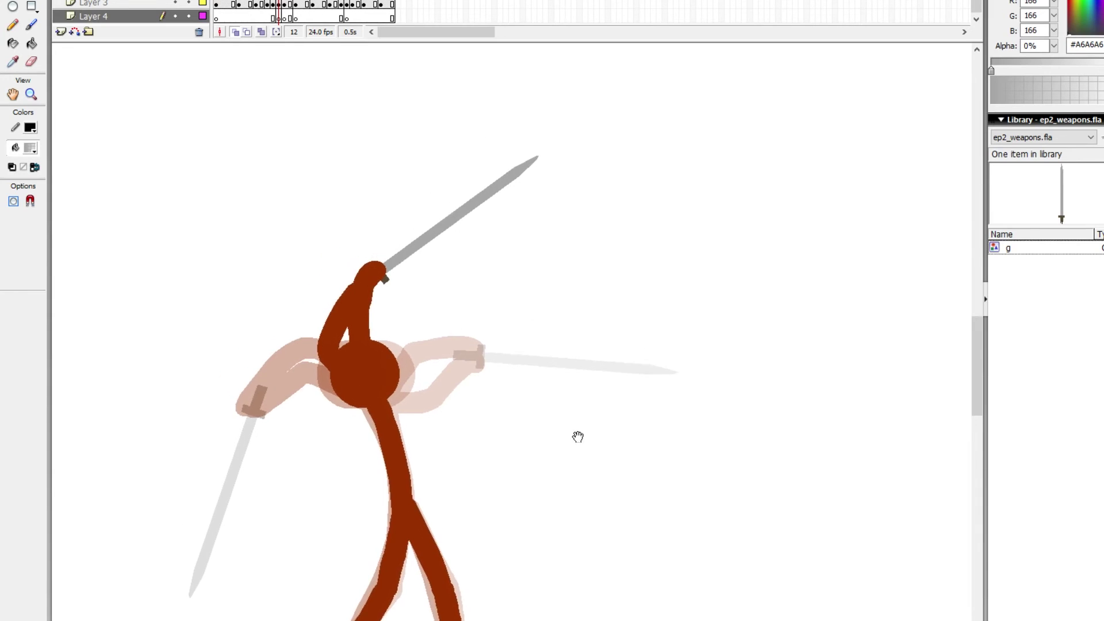
Step: On frame 12, draw straight trail edges from the blade tip to the previous frame's tip and back to the hand
mouse_move(377, 302)
left_mouse_down()
mouse_move(572, 160)
mouse_move(626, 374)
mouse_move(676, 412)
mouse_move(349, 291)
left_mouse_up()
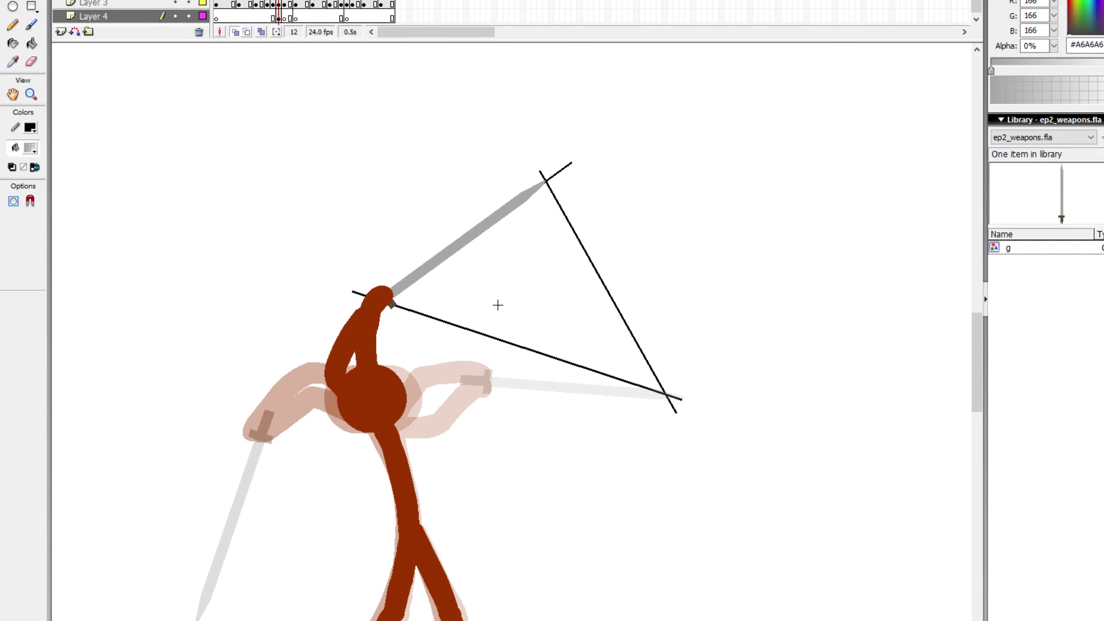
key("ctrl+z")
left_click_drag(683, 399, 370, 290)
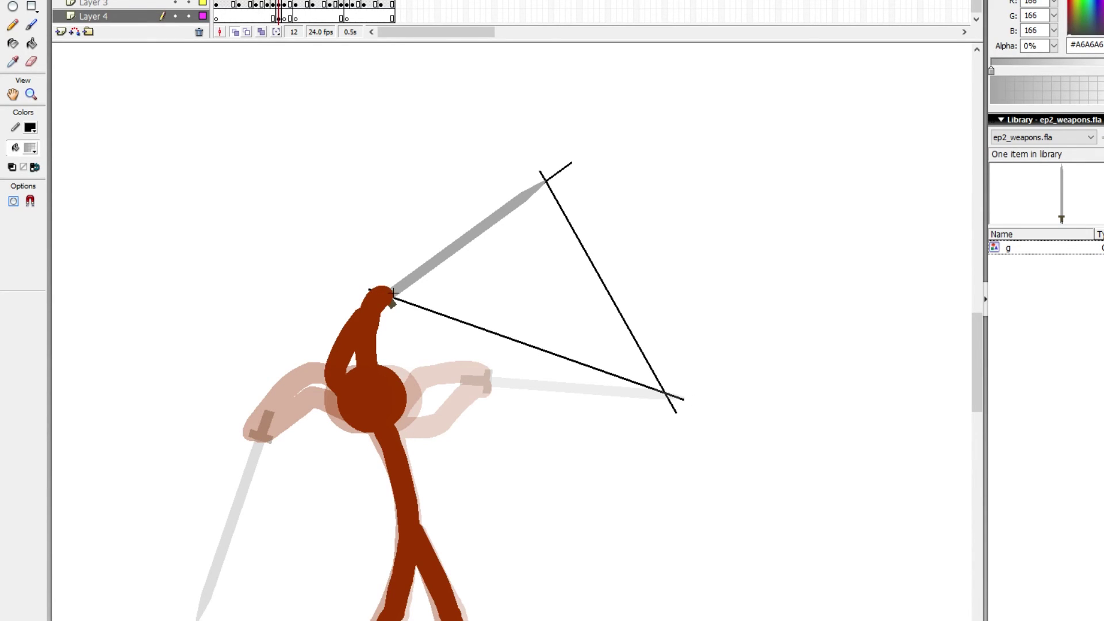
key("b")
left_click_drag(549, 166, 529, 198)
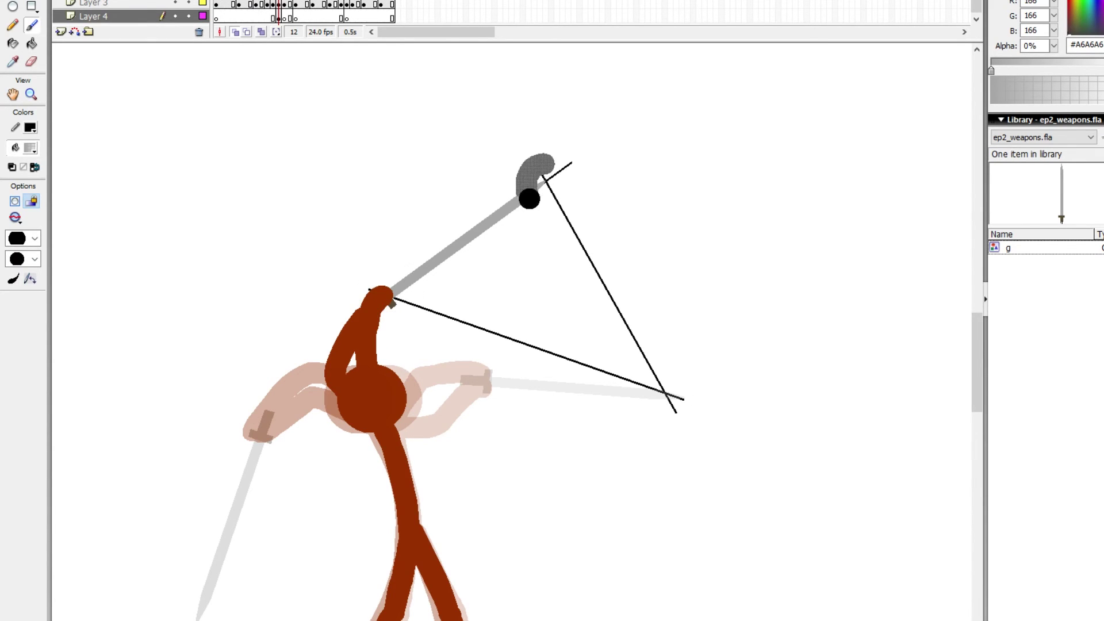
key("ctrl+z")
Step: Close the trail outline with a line running along the raised blade from the arm past the tip
key("n")
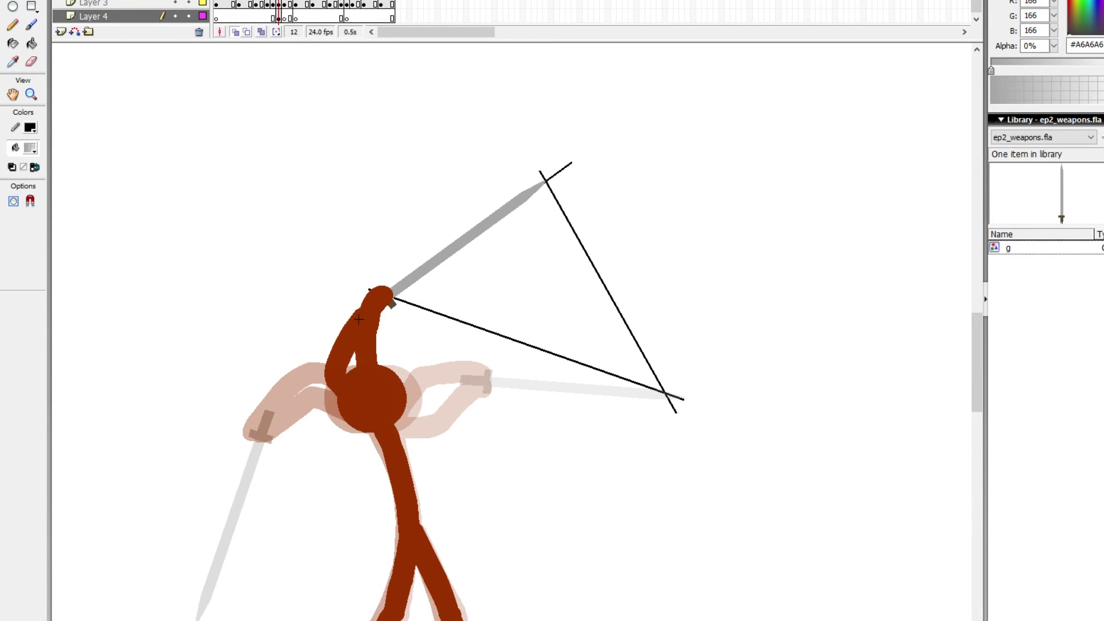
left_click_drag(359, 319, 627, 122)
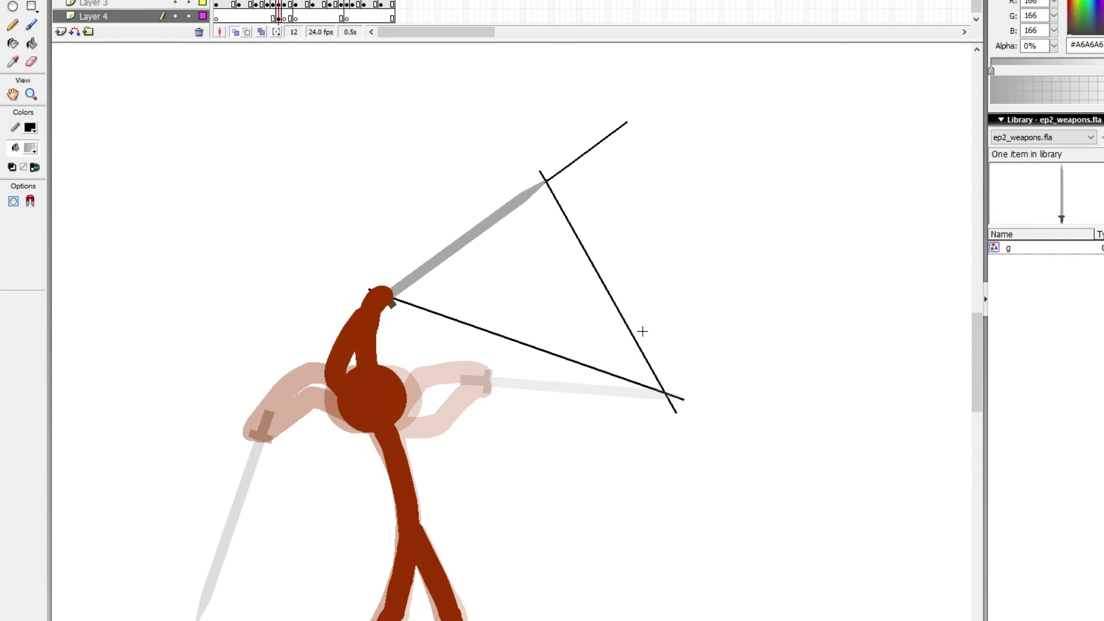
Step: Trim the overhanging line ends at the outline's lower corner and bow the outer edge outward into an arc
key("v")
left_click(677, 406)
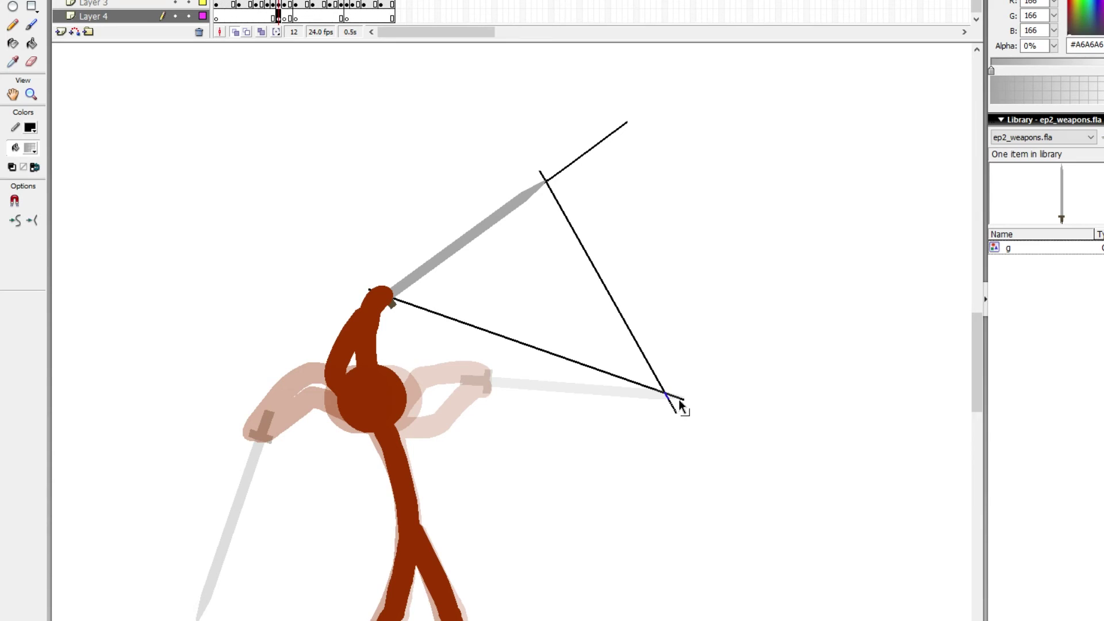
key("Delete")
mouse_move(670, 394)
left_mouse_down()
mouse_move(689, 380)
mouse_move(679, 381)
left_mouse_up()
left_click_drag(621, 299, 645, 270)
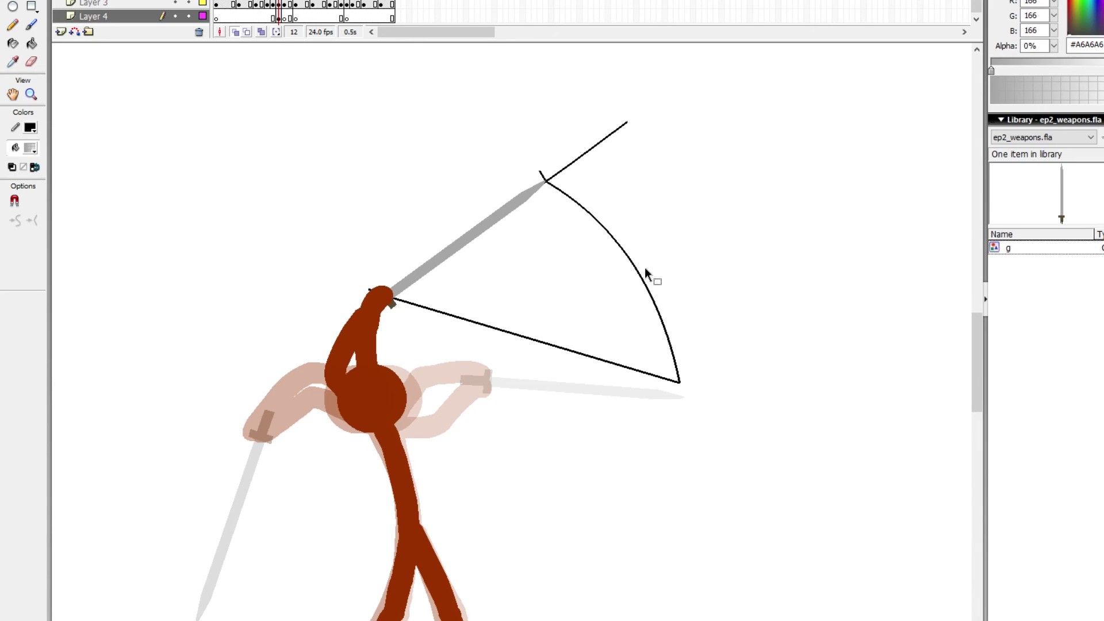
key("n")
left_click_drag(403, 320, 646, 228)
key("ctrl+z")
left_click_drag(453, 362, 689, 352)
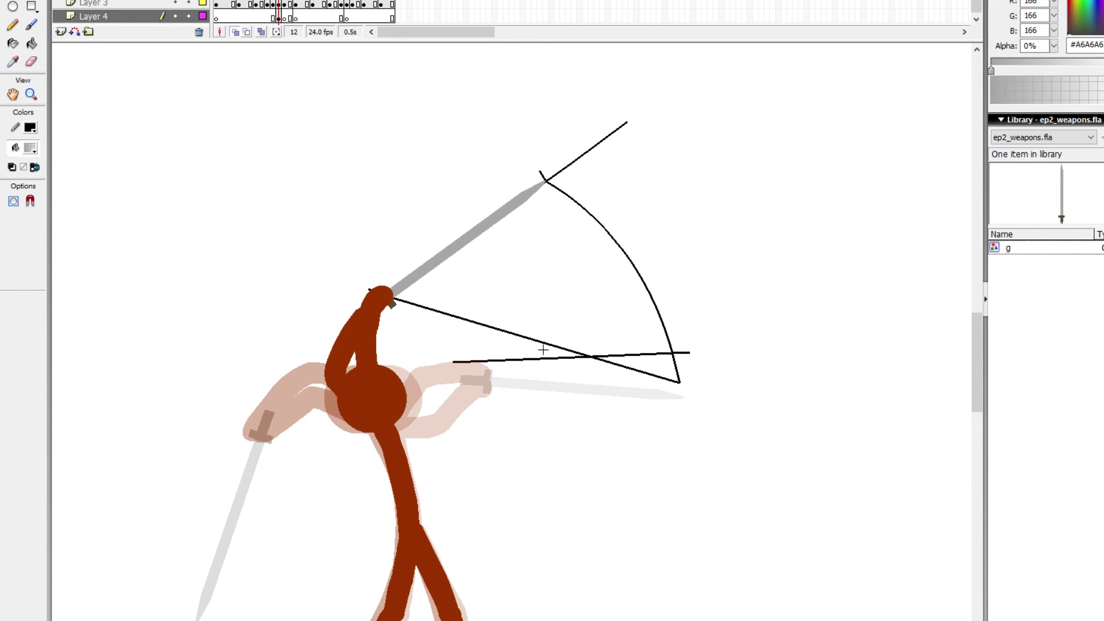
left_click_drag(425, 349, 670, 269)
left_click_drag(393, 332, 604, 205)
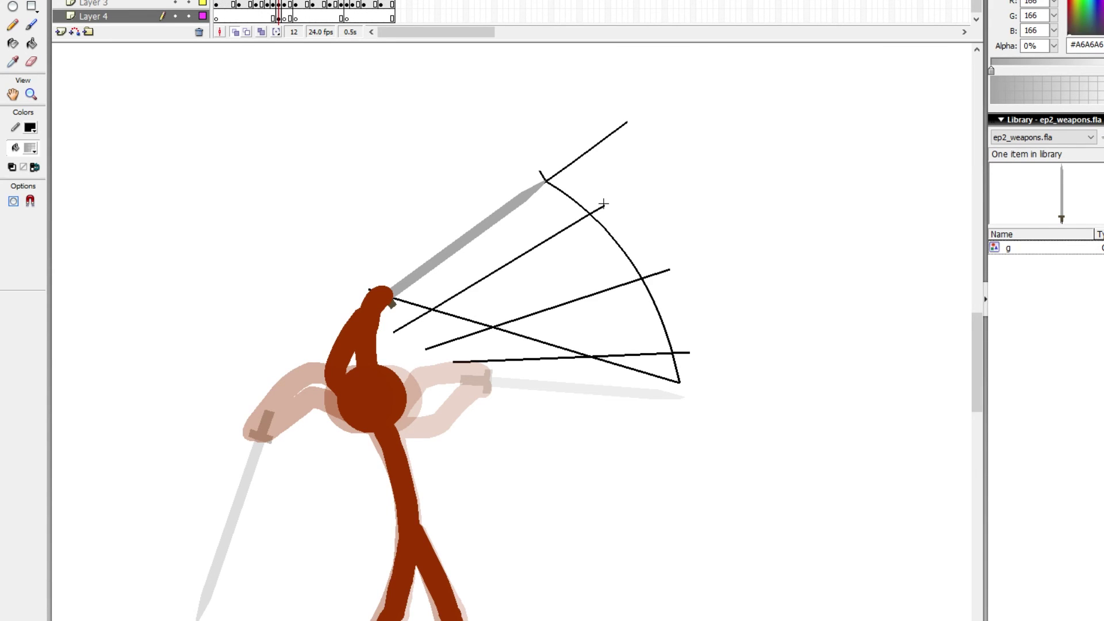
key("ctrl+z")
key("ctrl+z")
key("ctrl+z")
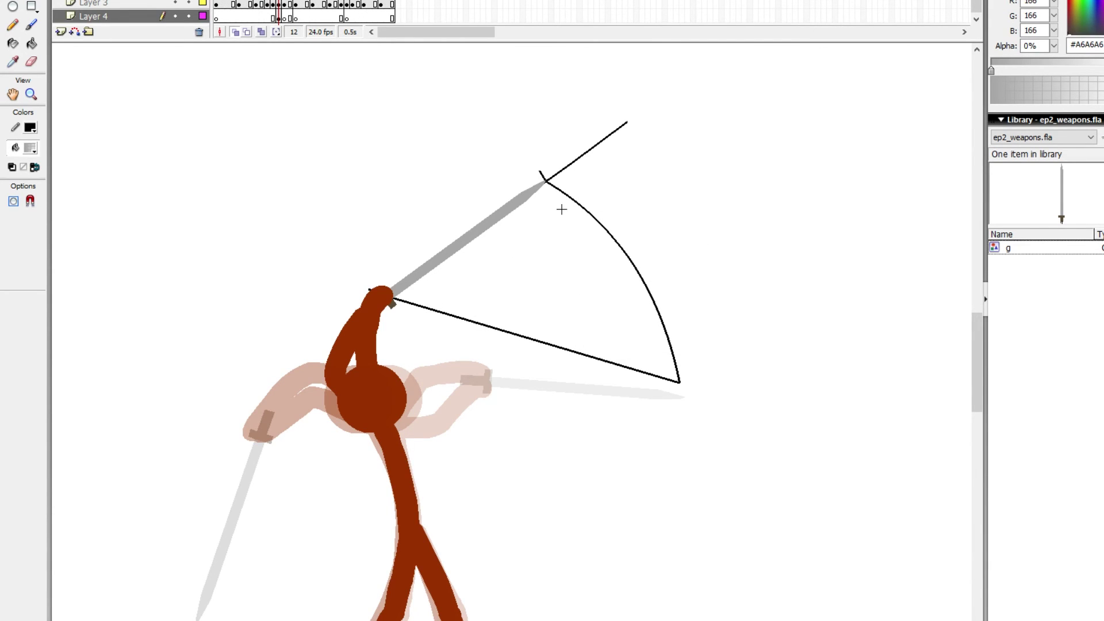
Step: Fill the trail outline with the grey gradient, unlock the fill and angle it to fade from the blade toward the previous position
key("k")
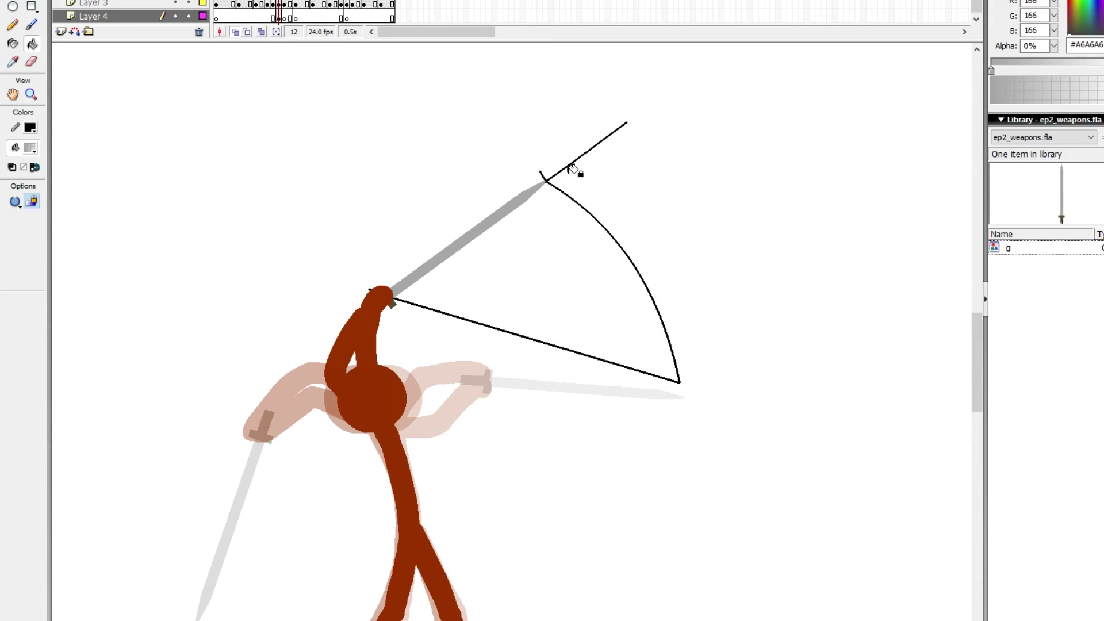
left_click(563, 265)
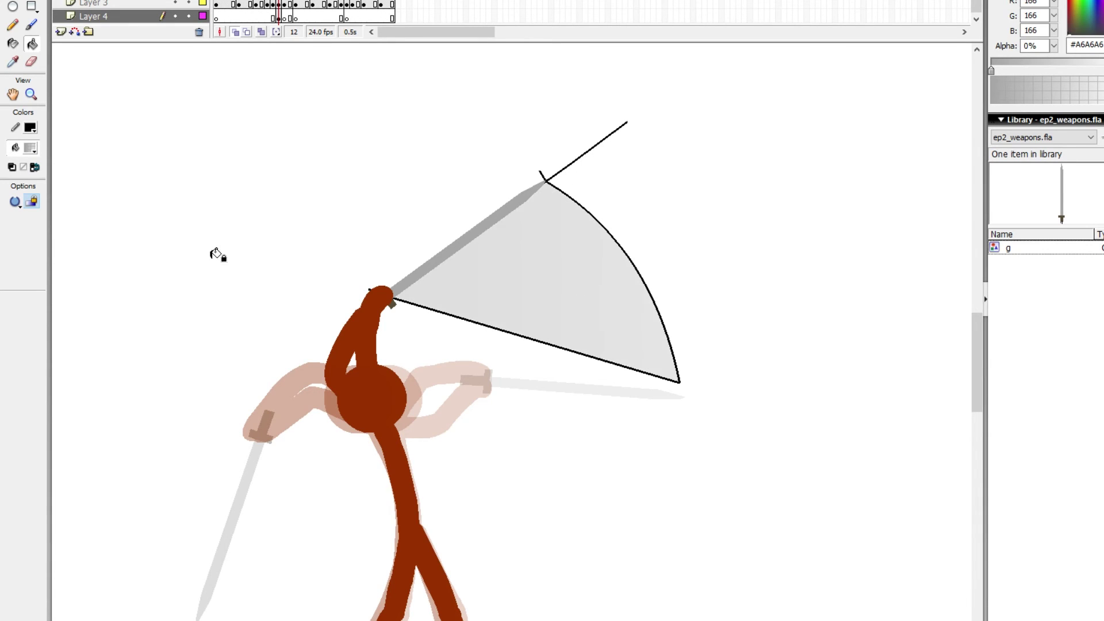
left_click(33, 201)
left_click_drag(505, 231, 598, 368)
left_click_drag(557, 271, 599, 340)
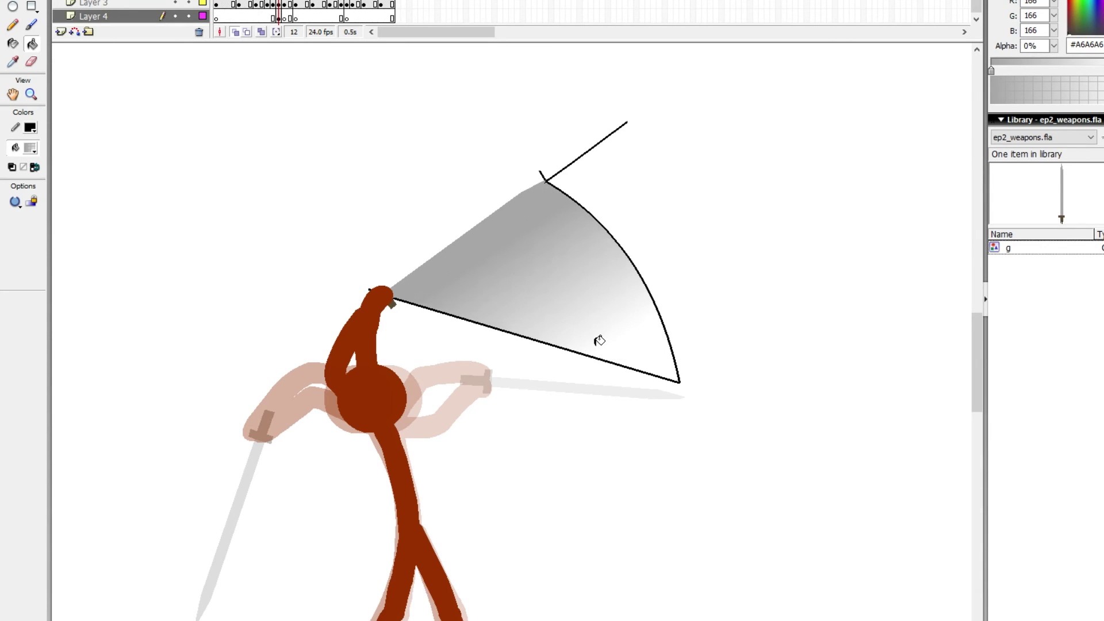
left_click_drag(545, 232, 610, 331)
left_click_drag(523, 216, 610, 362)
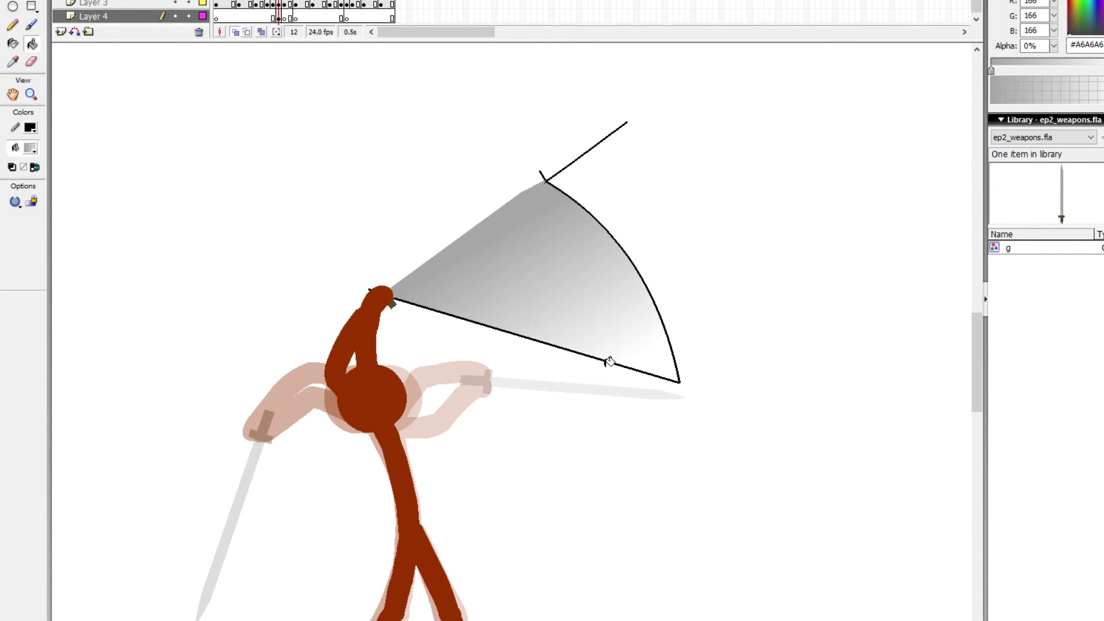
Step: Delete the black outline around the frame 12 trail and bow the trail's lower edge into a curve
key("v")
double_click(679, 382)
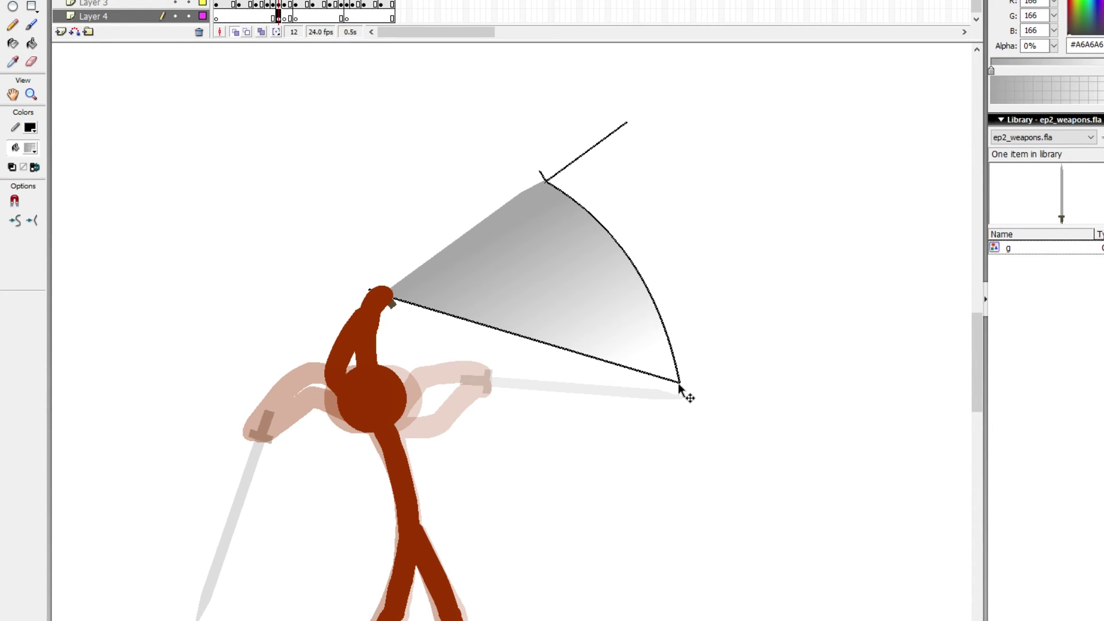
key("Delete")
left_click(673, 377)
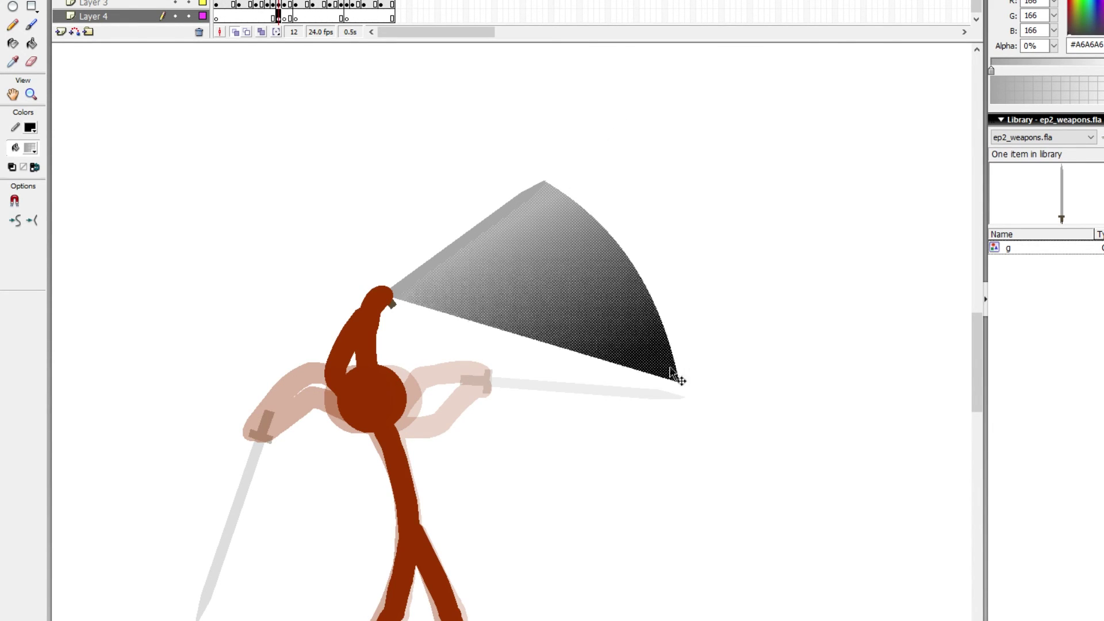
left_click(697, 388)
left_click_drag(678, 382, 685, 392)
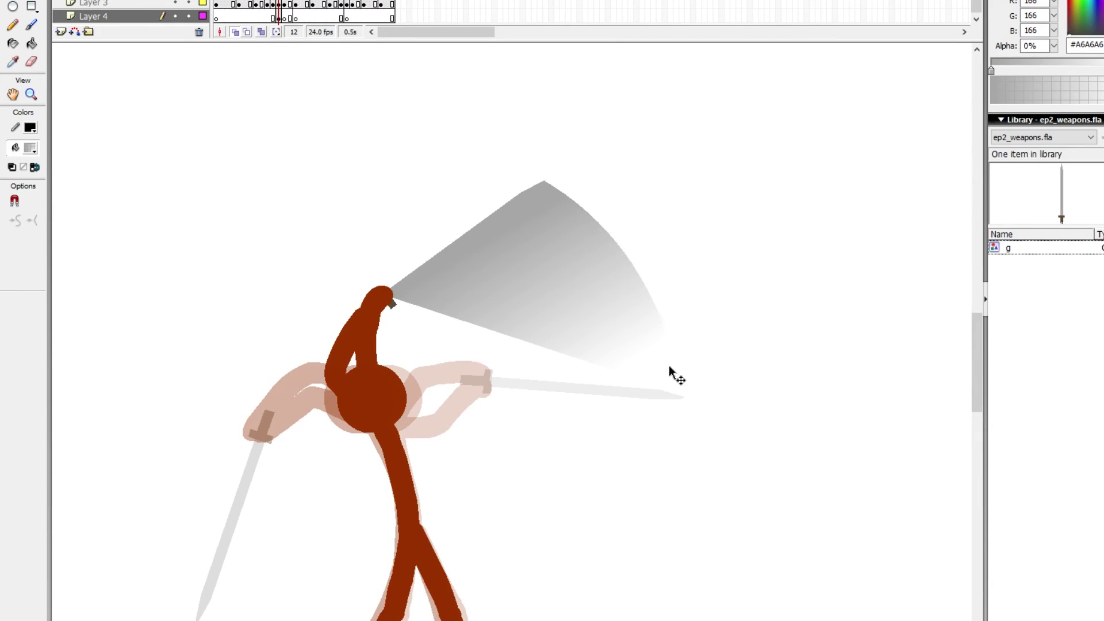
mouse_move(590, 356)
left_mouse_down()
mouse_move(624, 321)
mouse_move(595, 344)
mouse_move(692, 317)
left_mouse_up()
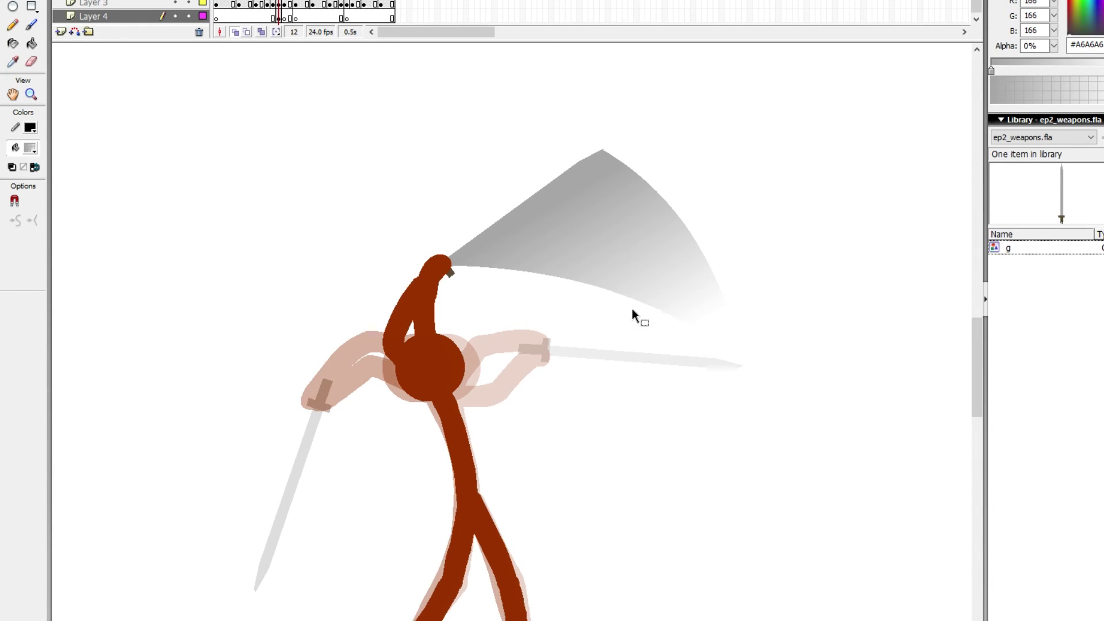
Step: On frame 13, draw two straight lines from the lowered blade's tip and the hand that cross up and away from the figure
key("comma")
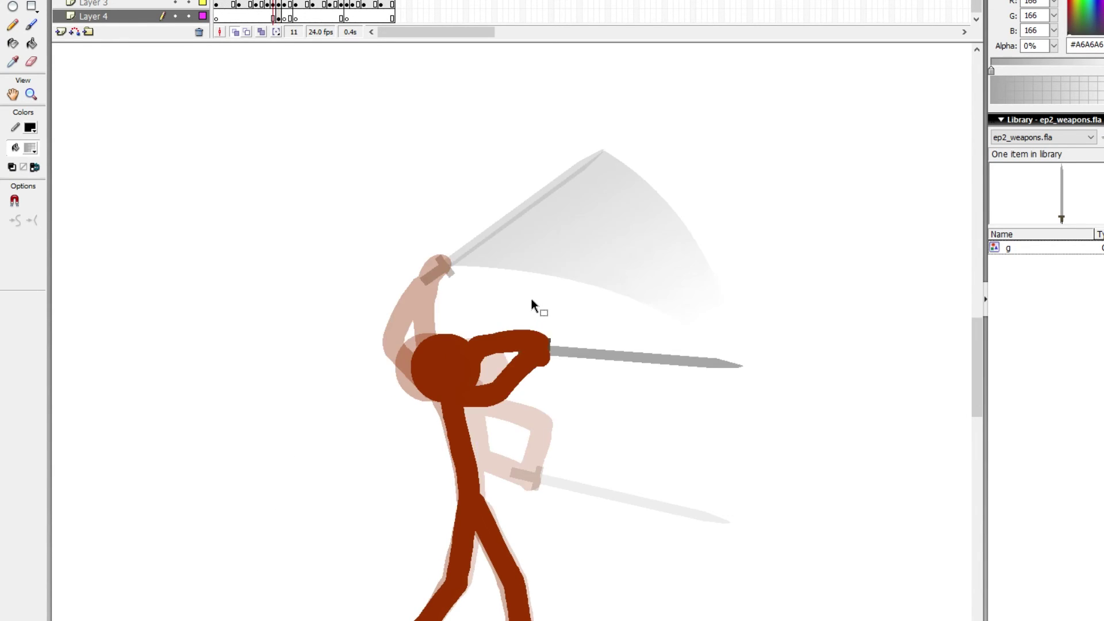
key("period")
key("period")
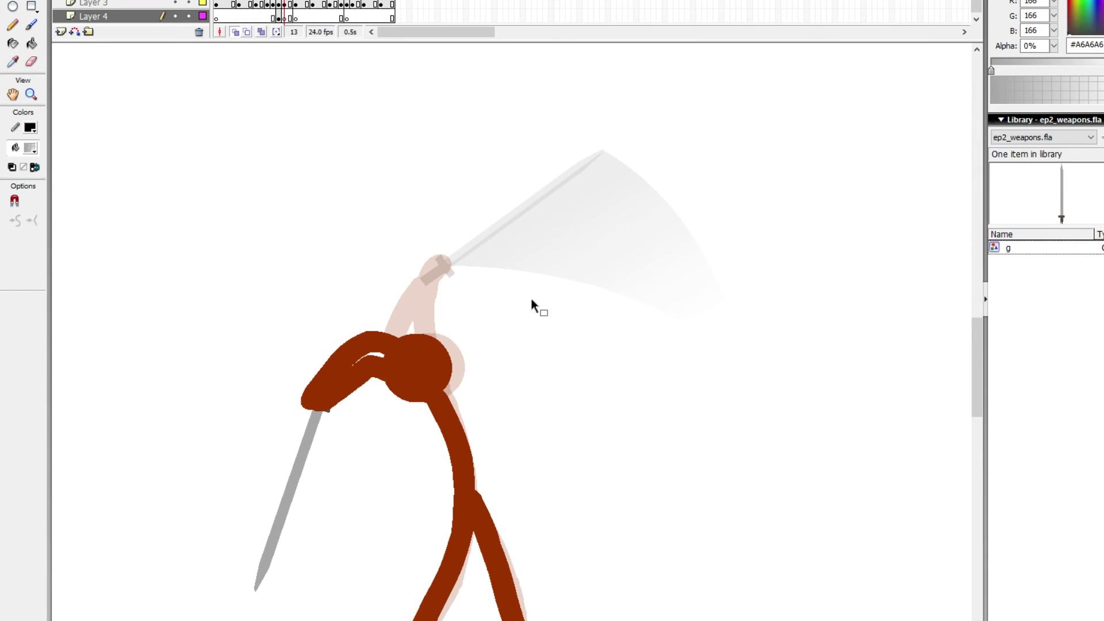
left_click_drag(568, 301, 714, 323)
key("n")
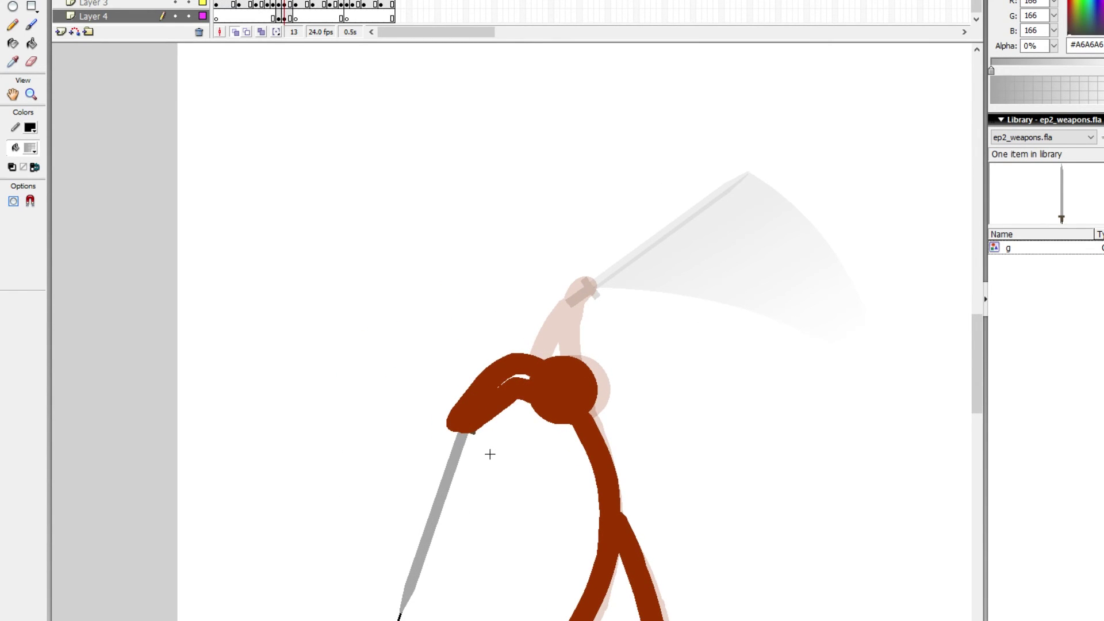
left_click_drag(490, 452, 401, 618)
key("v")
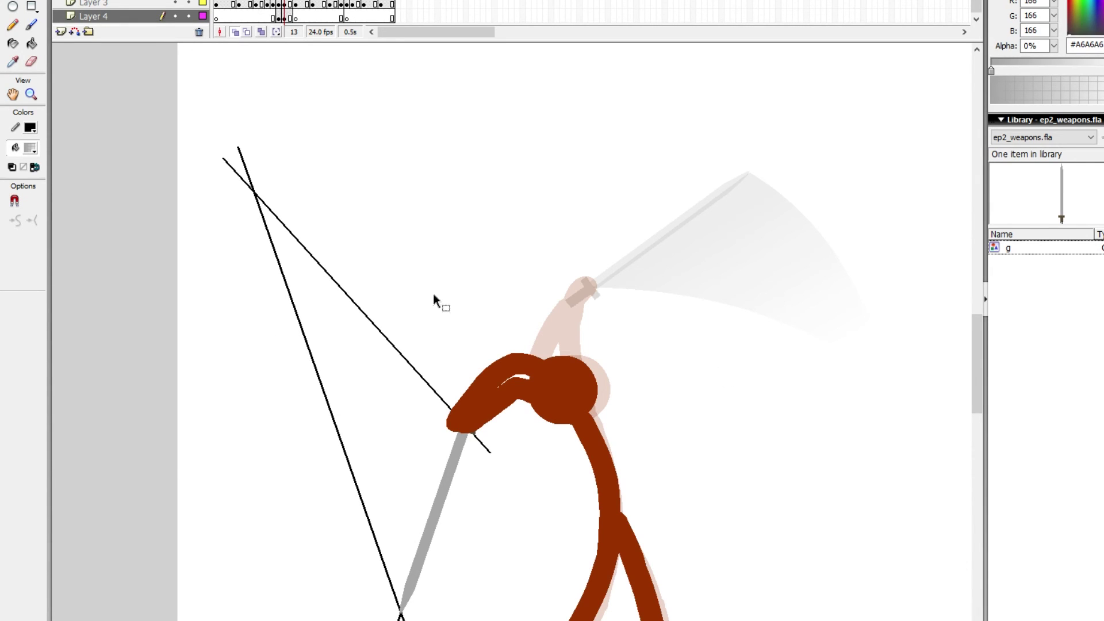
Step: Delete the overhanging line ends beyond the upper crossing of the frame 13 outline
left_click(249, 184)
key("Delete")
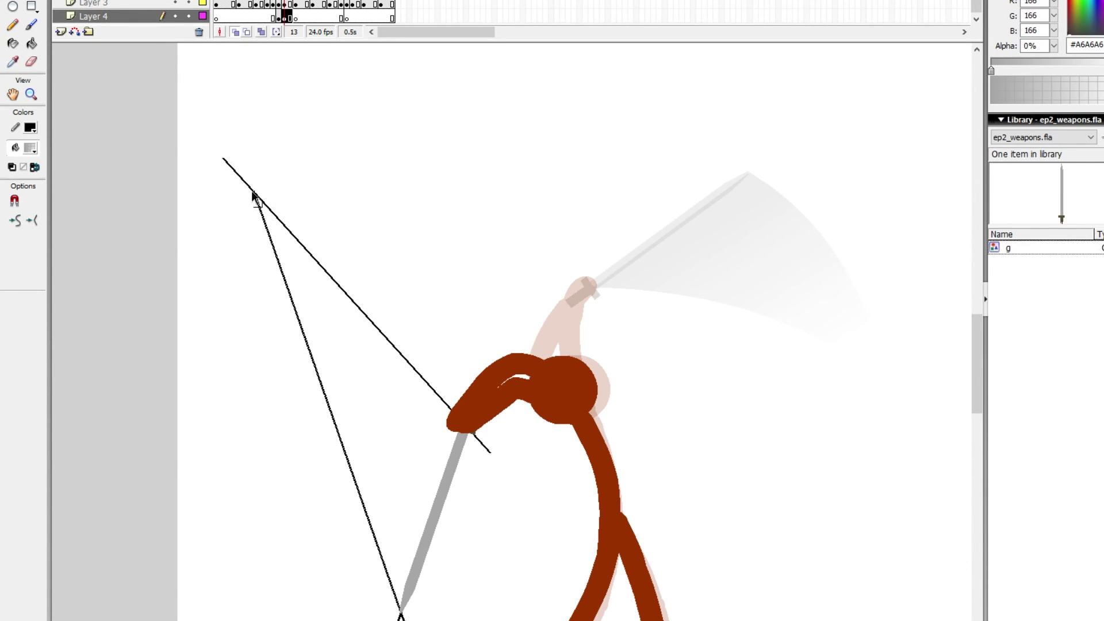
left_click(252, 187)
key("Delete")
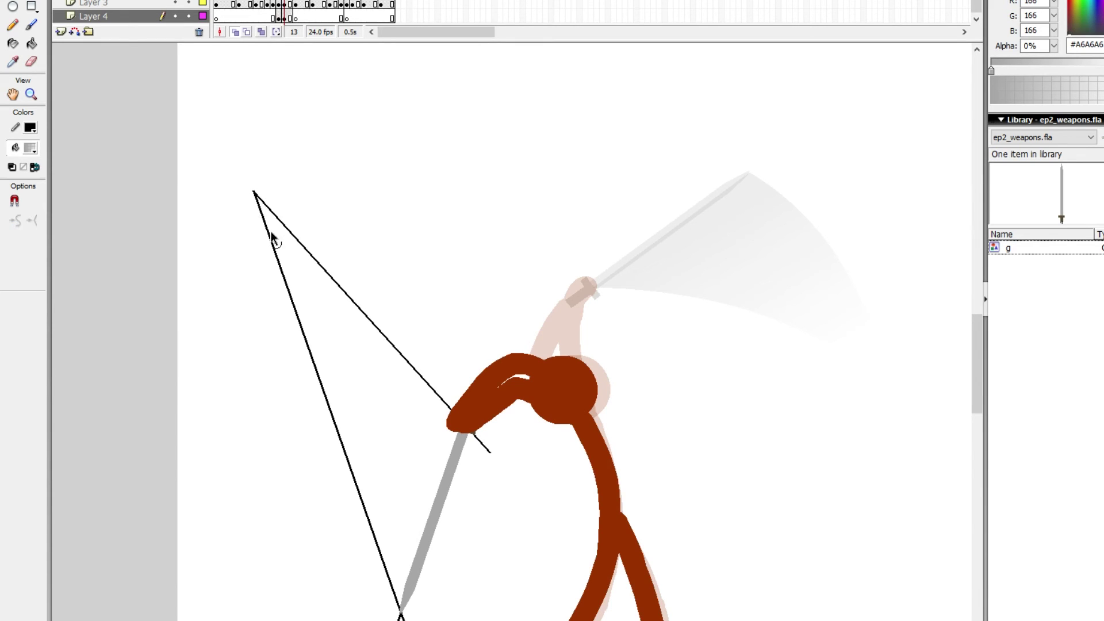
Step: Move the frame 13 outline's upper corner over to the previous blade tip and bow the outer line into a wide arc
left_click_drag(253, 192, 250, 166)
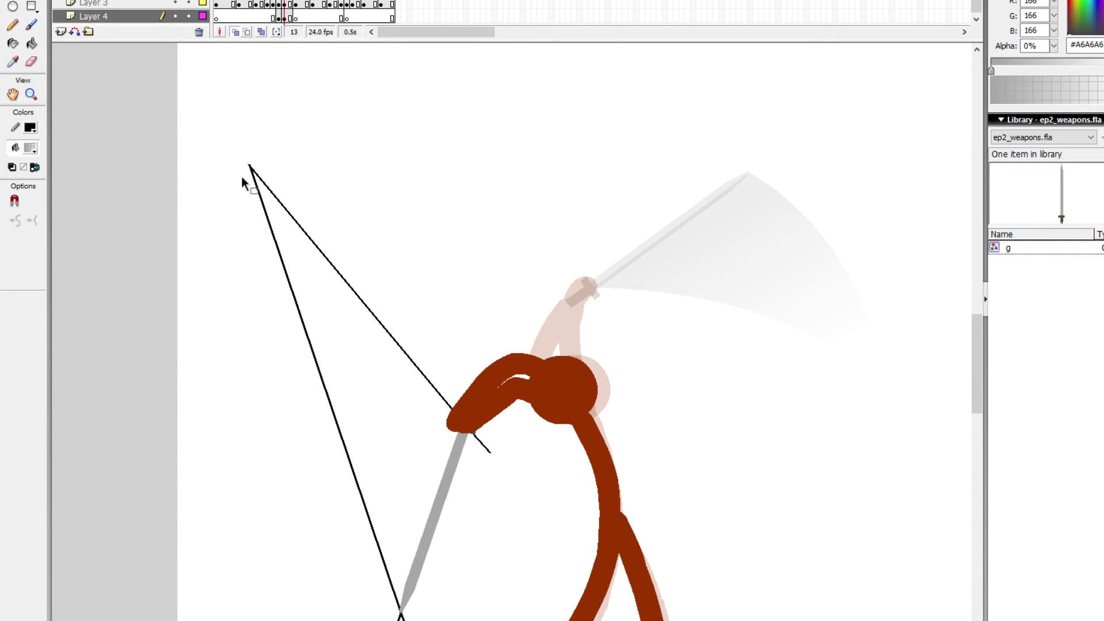
left_click_drag(310, 350, 73, 443)
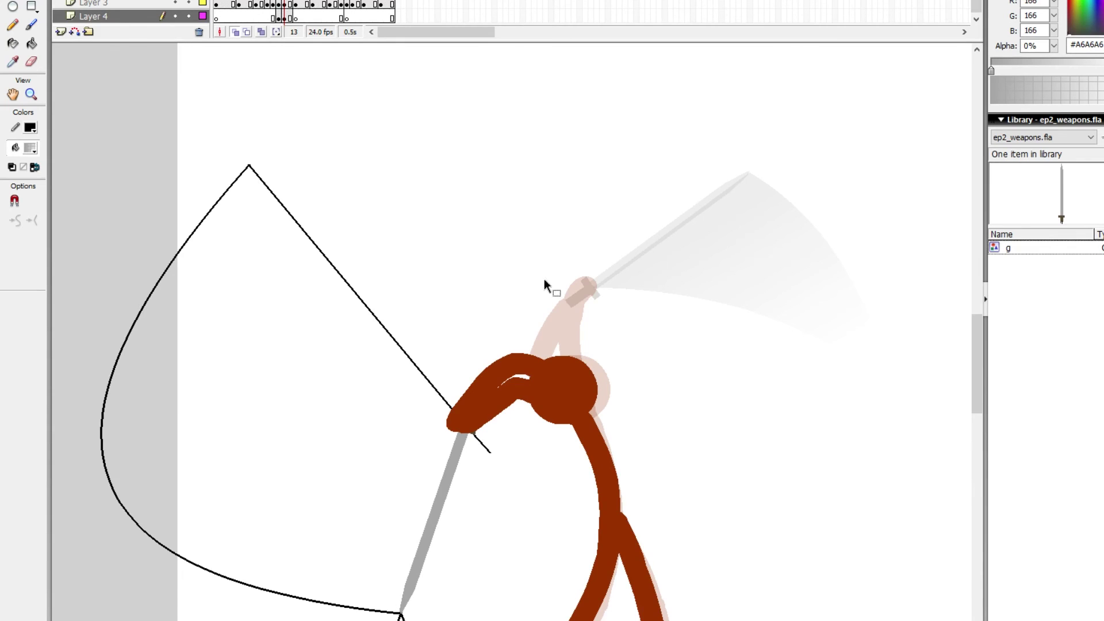
left_click_drag(250, 172, 712, 165)
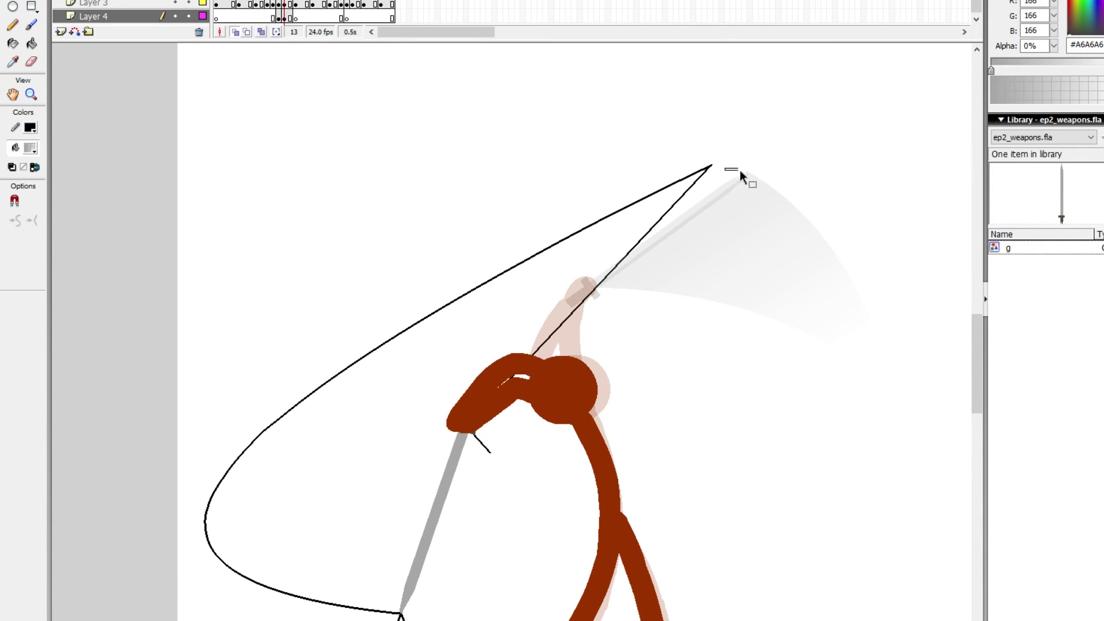
mouse_move(291, 407)
left_mouse_down()
mouse_move(277, 341)
mouse_move(339, 153)
mouse_move(398, 68)
left_mouse_up()
key("b")
mouse_move(835, 237)
left_mouse_down()
mouse_move(677, 119)
mouse_move(328, 101)
mouse_move(258, 219)
left_mouse_up()
key("v")
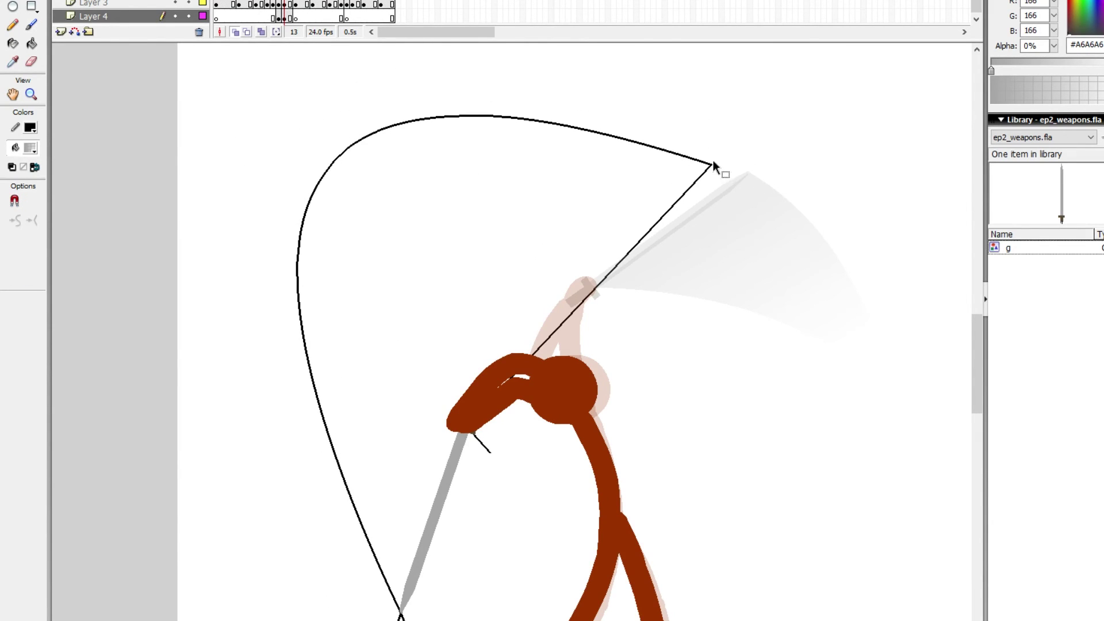
left_click_drag(711, 164, 762, 182)
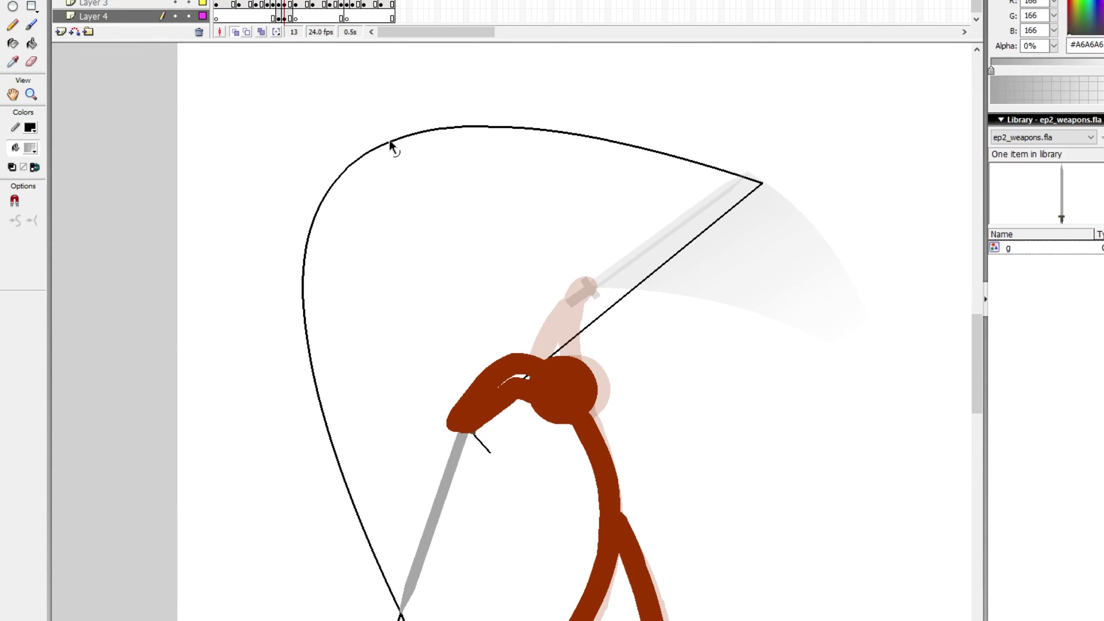
left_click_drag(399, 139, 423, 73)
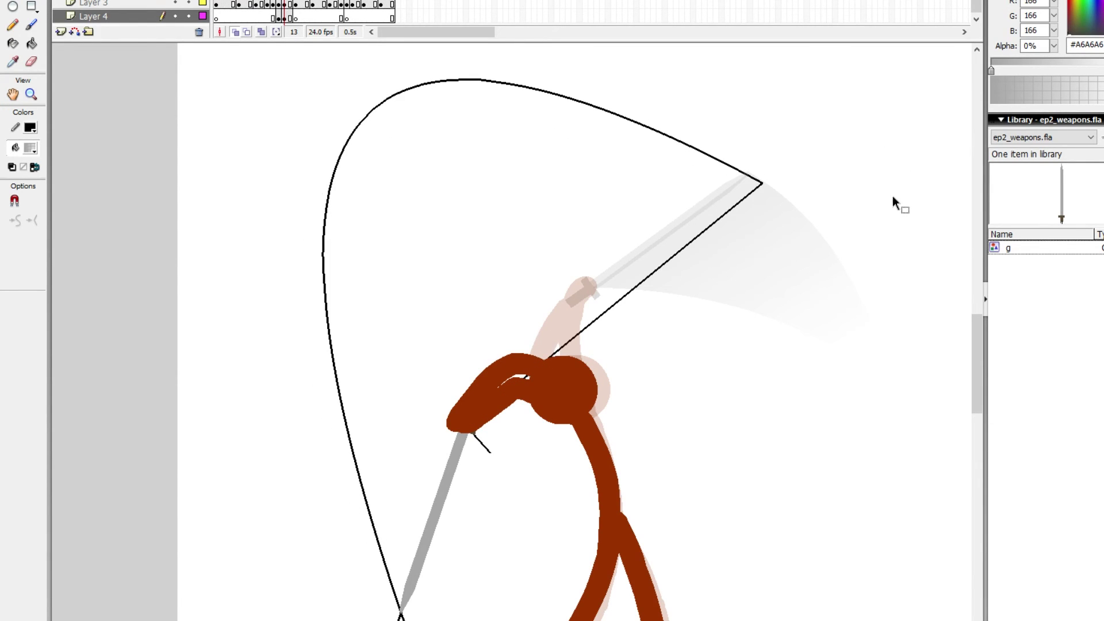
key("n")
left_click_drag(740, 147, 673, 107)
left_click_drag(614, 80, 524, 59)
left_click_drag(457, 66, 236, 357)
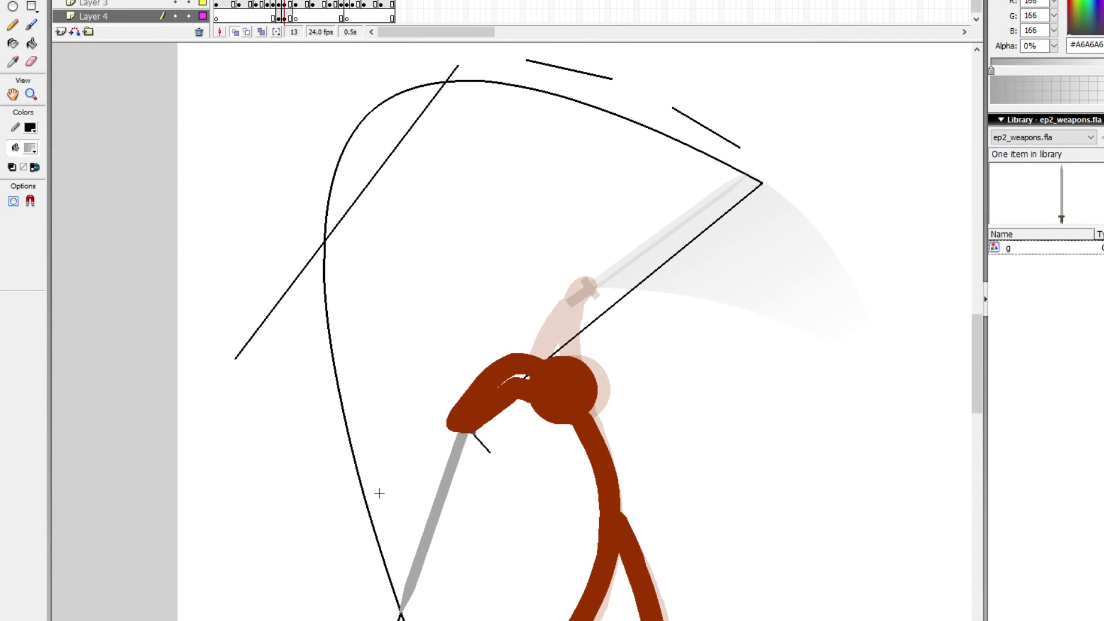
key("ctrl+z")
key("ctrl+z")
key("ctrl+z")
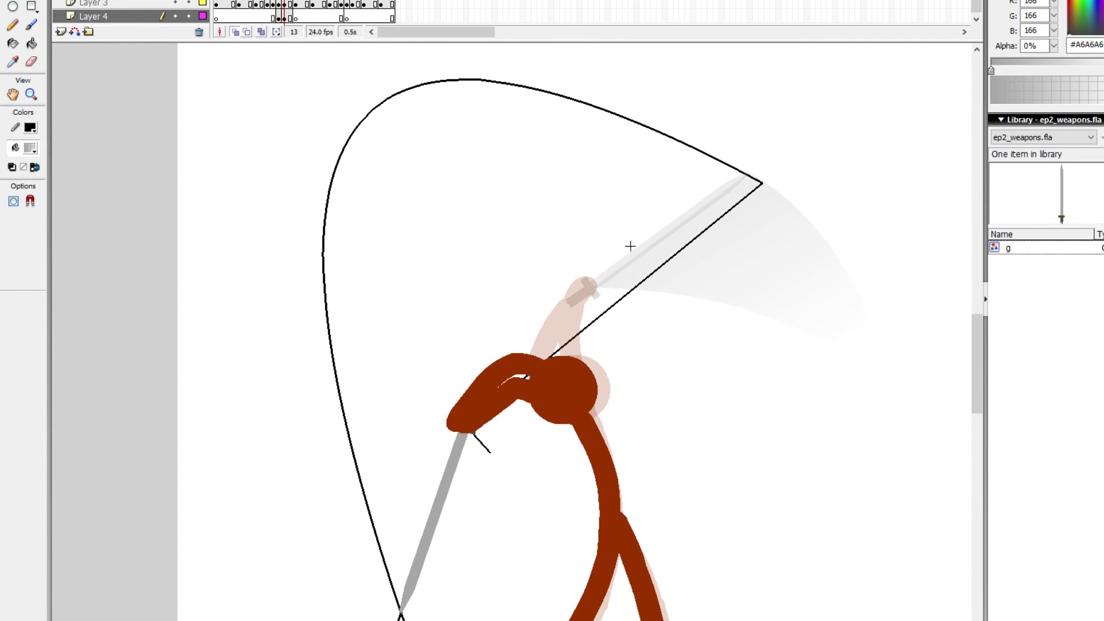
Step: Move the frame 13 outline's corner back just short of the previous blade tip and bow the inner line into a parallel arc
key("v")
left_click_drag(768, 180, 712, 160)
left_click_drag(647, 226, 520, 46)
Step: Fill the frame 13 trail with the grey gradient fading up from the blade, and delete its black outline
key("k")
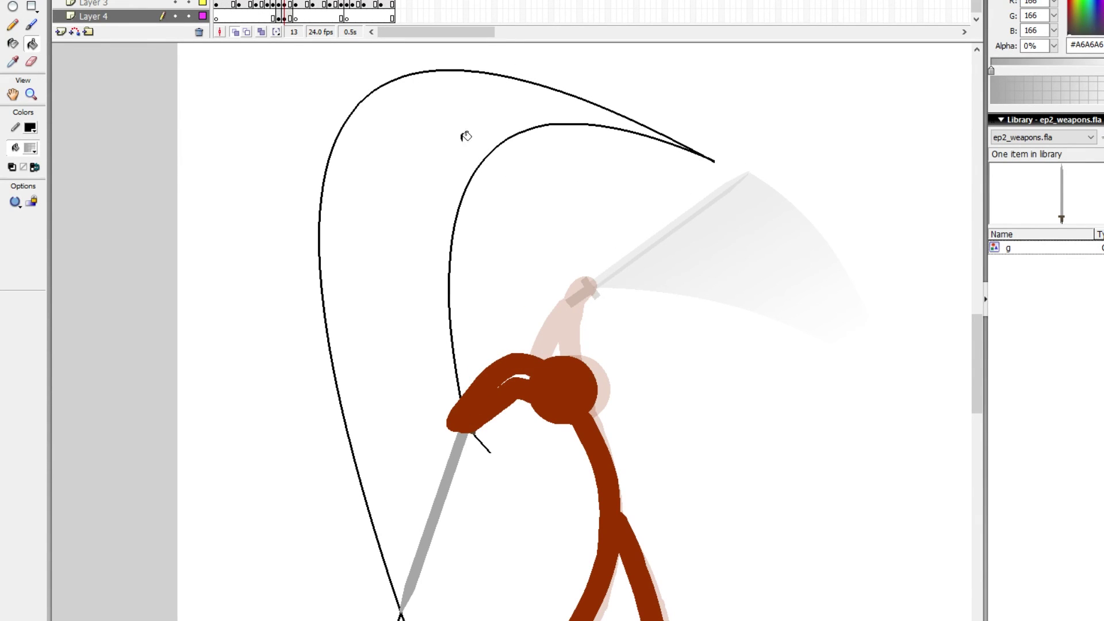
left_click(466, 137)
left_click_drag(413, 404, 446, 32)
key("v")
double_click(456, 224)
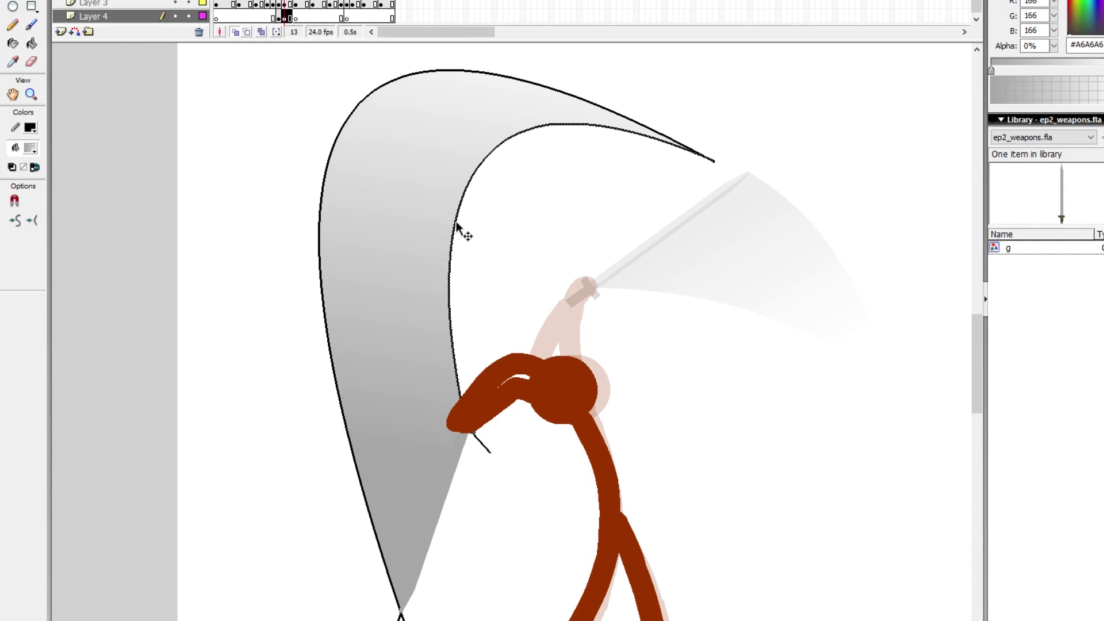
key("Delete")
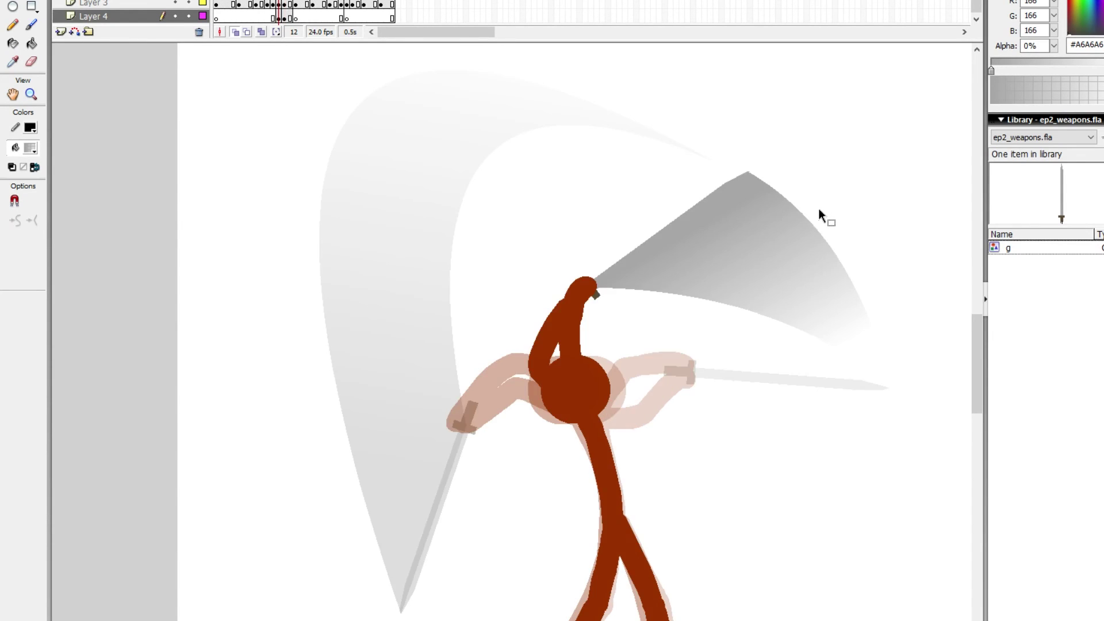
Step: Step back and forth through frames 12 to 14 to check how the blade trails follow each other
key(".")
key(".")
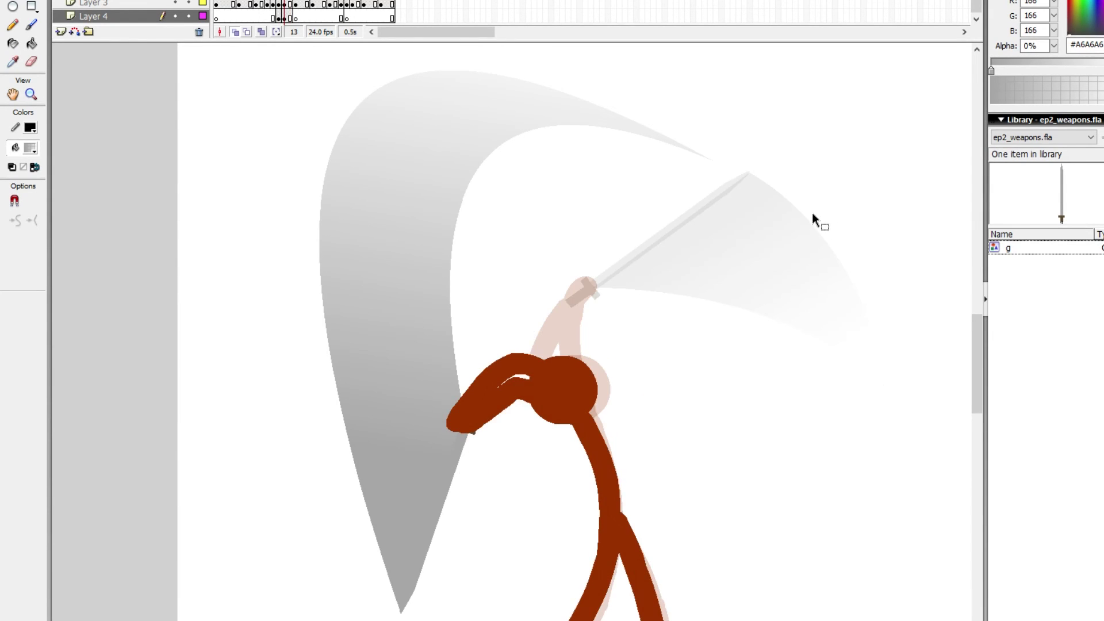
key(".")
key(".")
key("comma")
key("period")
key("period")
key("period")
key("period")
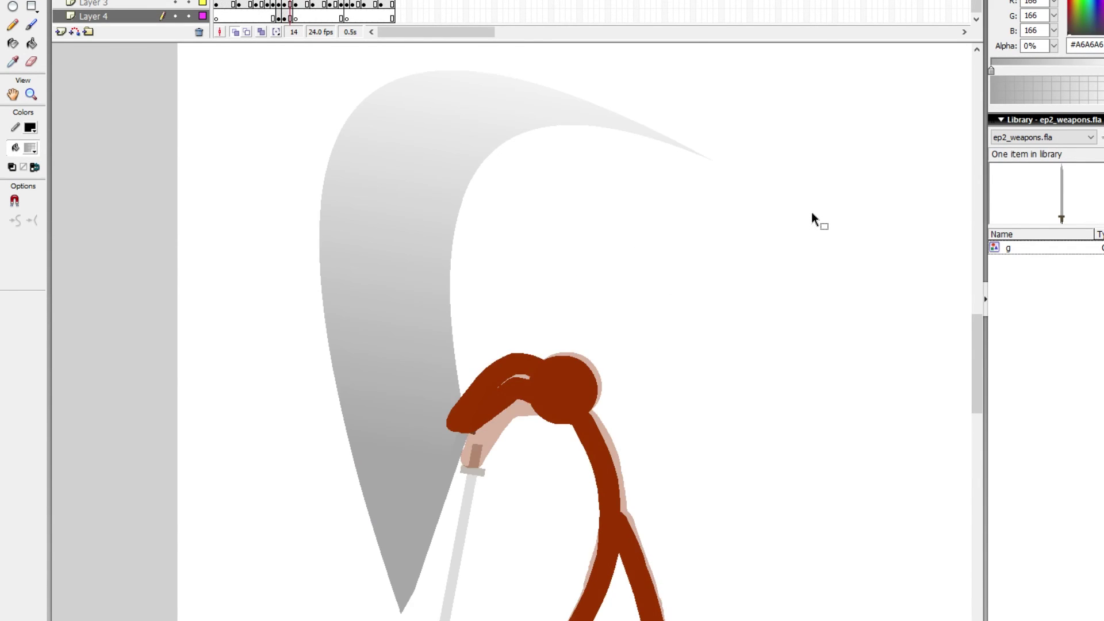
Step: Step ahead to frame 23 and compare it with its neighbouring frames to examine the start of the second swing
key("period")
key("period")
key("period")
key("period")
key("period")
key("period")
key("period")
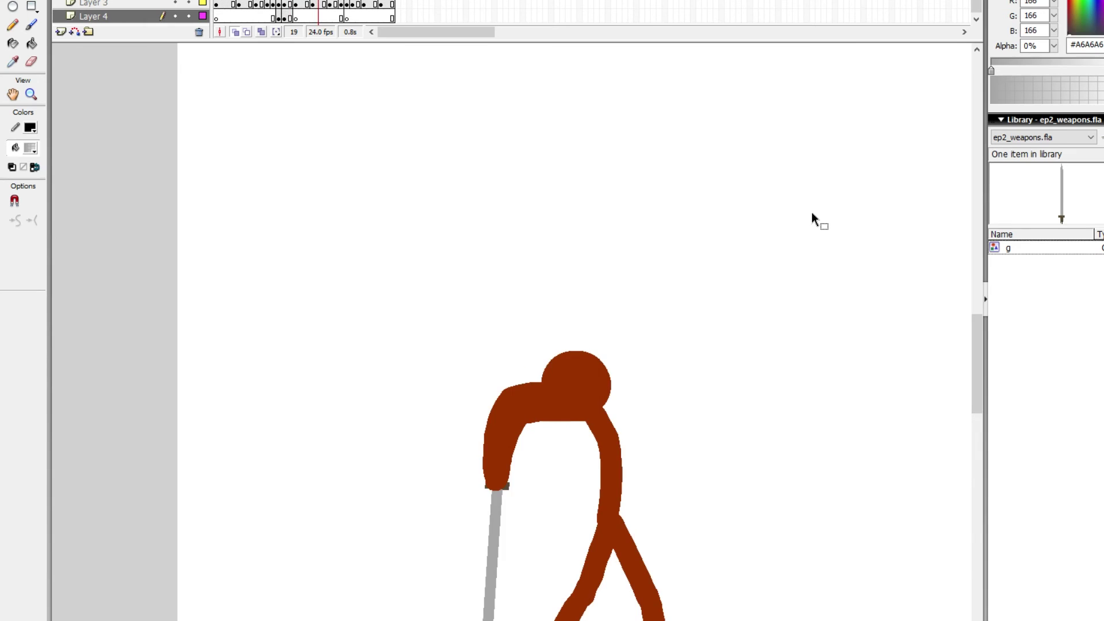
key("period")
key("comma")
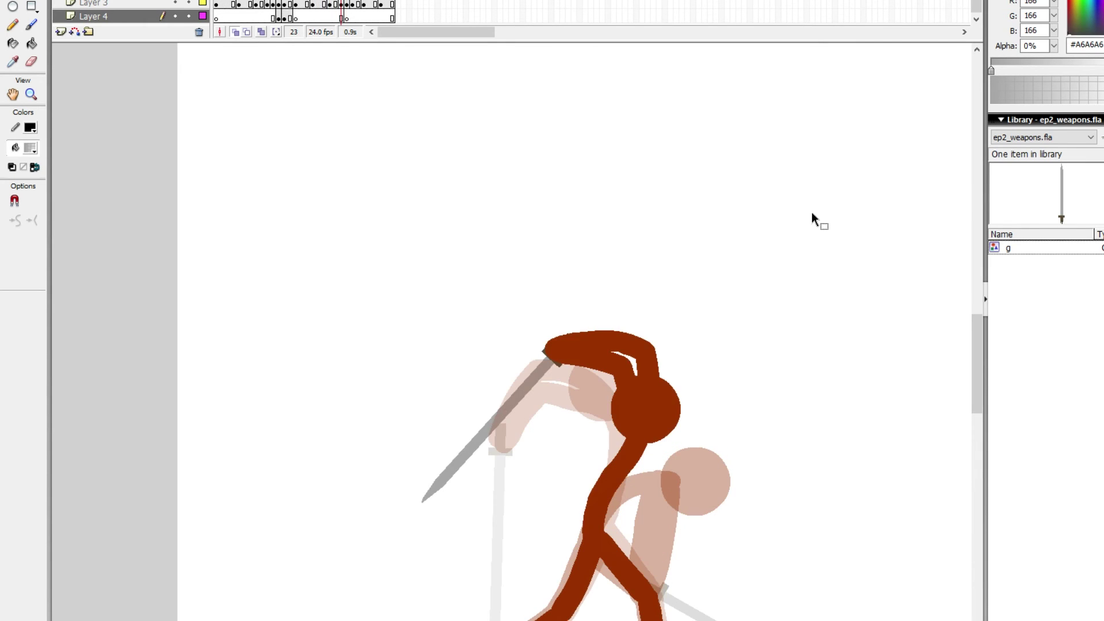
key("comma")
key("period")
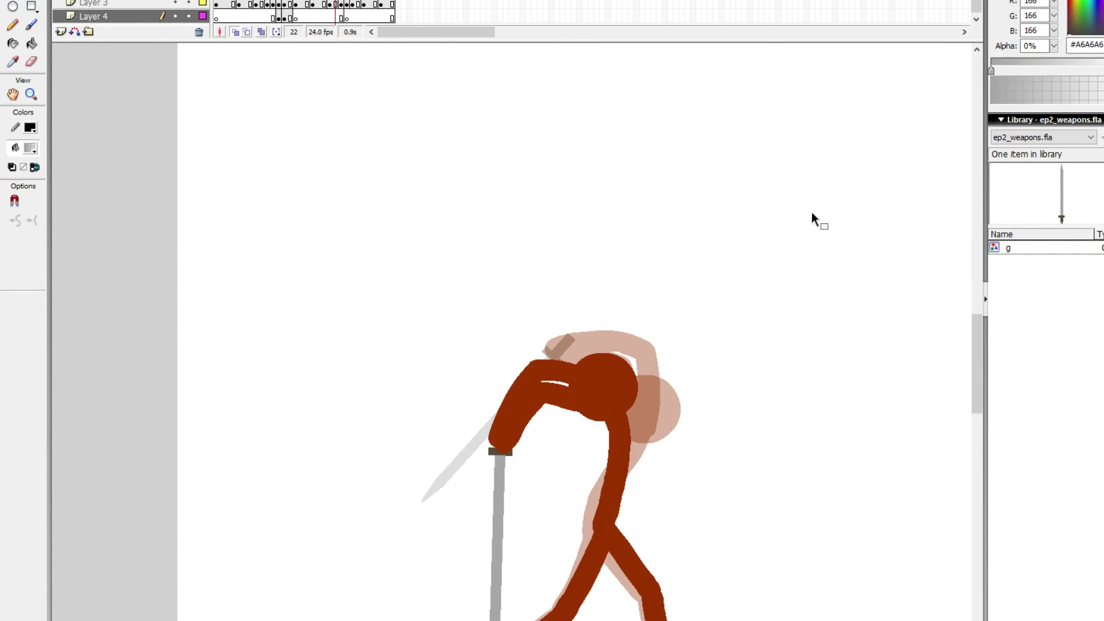
key("period")
key("period")
key("comma")
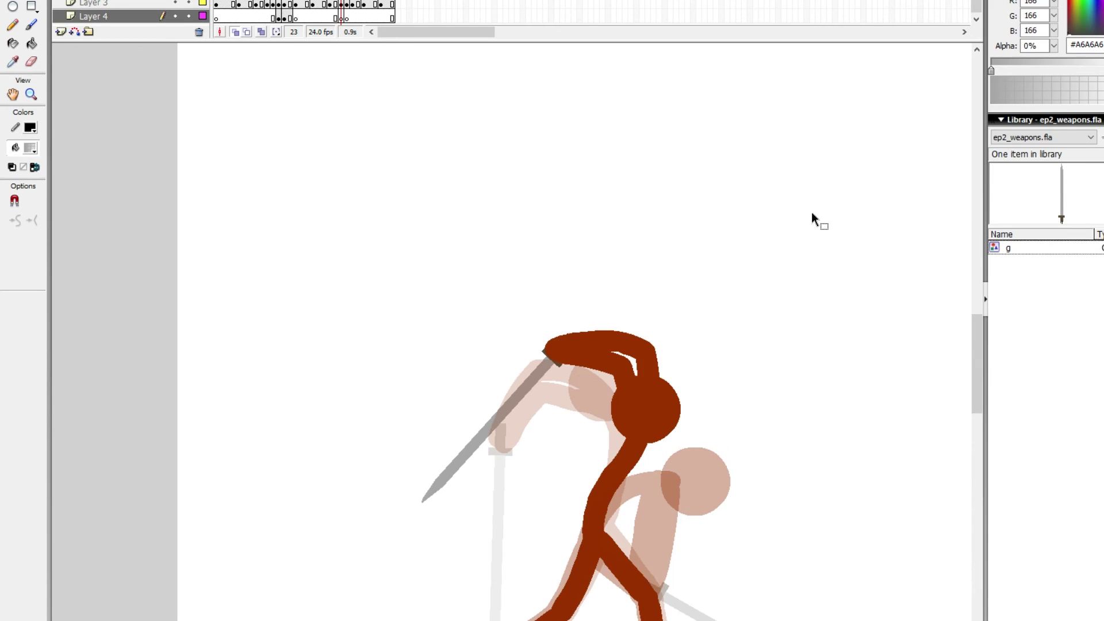
Step: On frame 23, draw two straight lines from the hand and the blade's tip that cross down at the figure's bent leg
left_click_drag(761, 493, 792, 401)
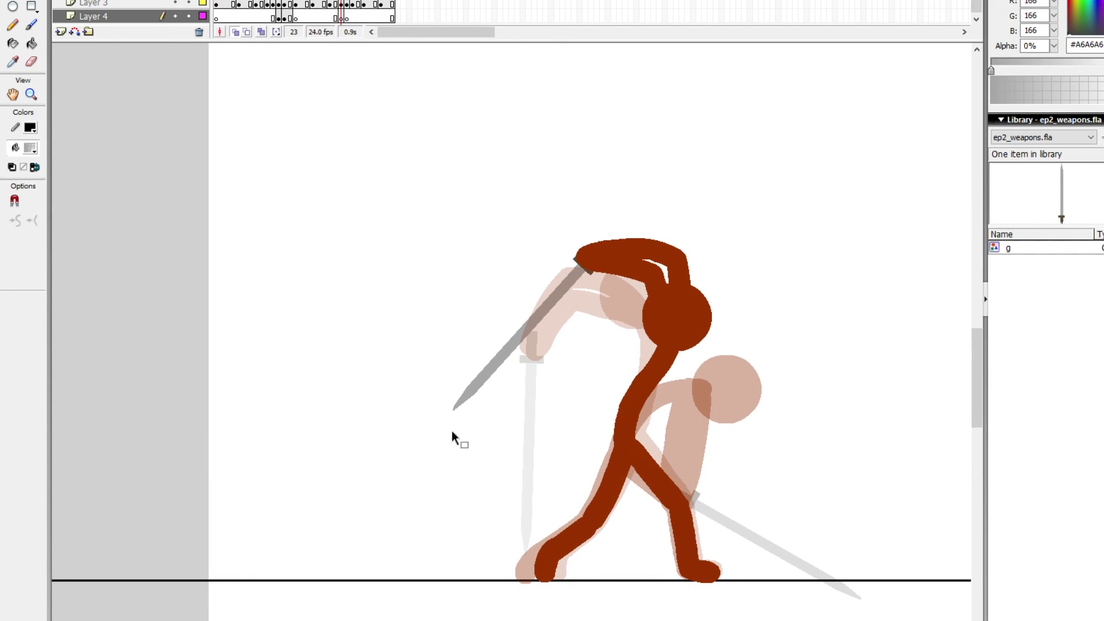
key("n")
mouse_move(439, 417)
left_mouse_down()
mouse_move(610, 253)
mouse_move(607, 240)
left_mouse_up()
key("ctrl+z")
left_click_drag(573, 281, 441, 422)
mouse_move(582, 240)
left_mouse_down()
mouse_move(595, 532)
mouse_move(430, 391)
left_mouse_up()
key("v")
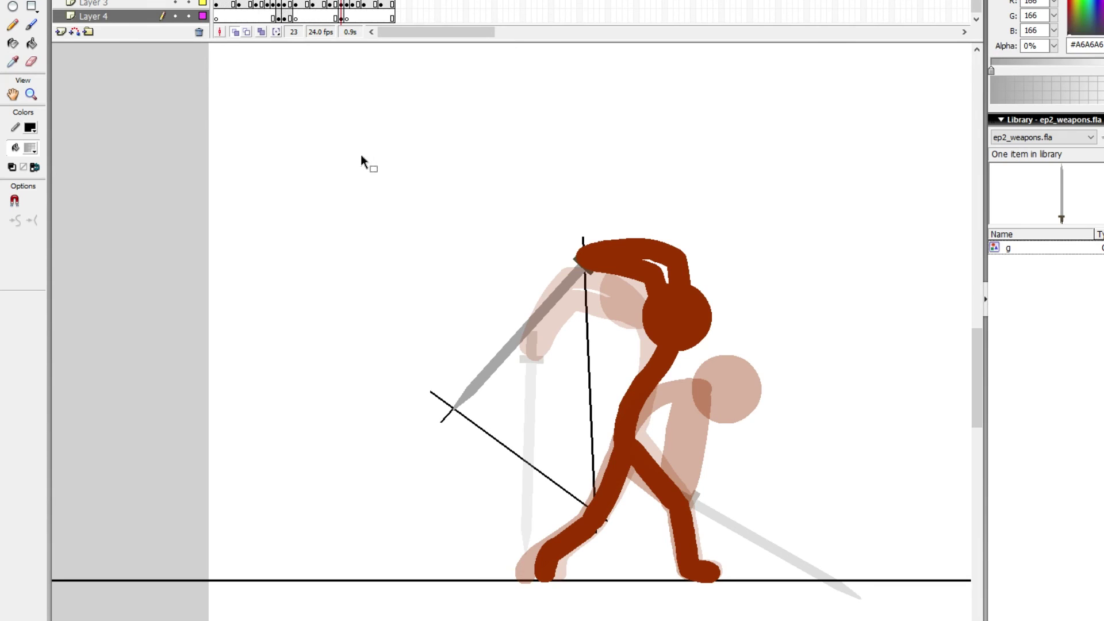
Step: Move the frame 23 outline's lower corner off the leg toward the foot and delete the overhanging line ends there
left_click(190, 3)
left_click_drag(594, 511, 551, 534)
left_click(189, 3)
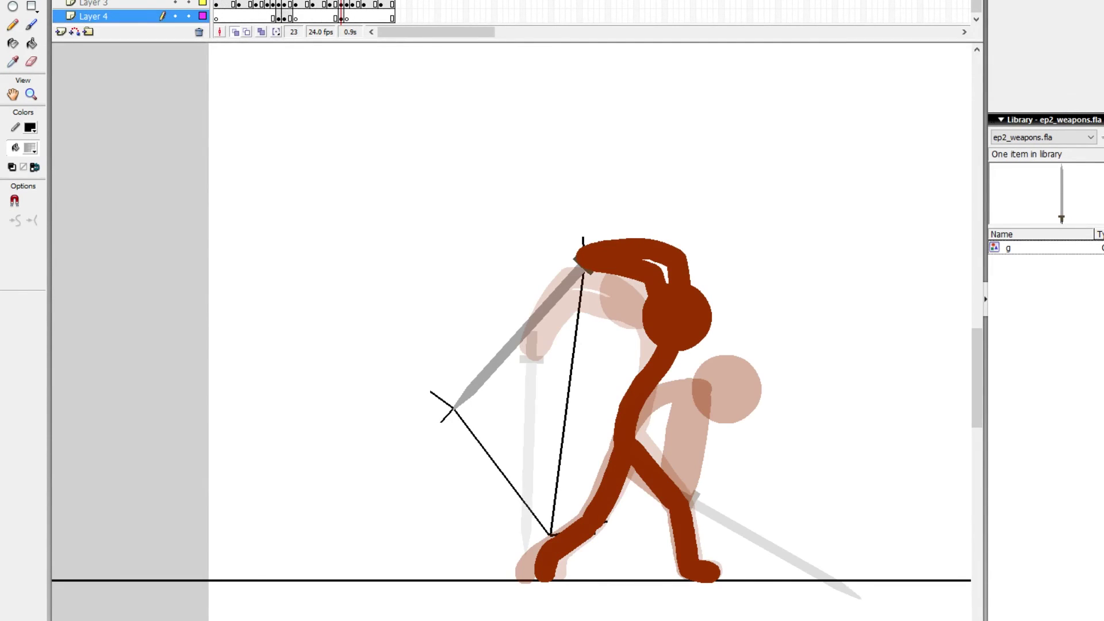
left_click(581, 527)
left_click(607, 521)
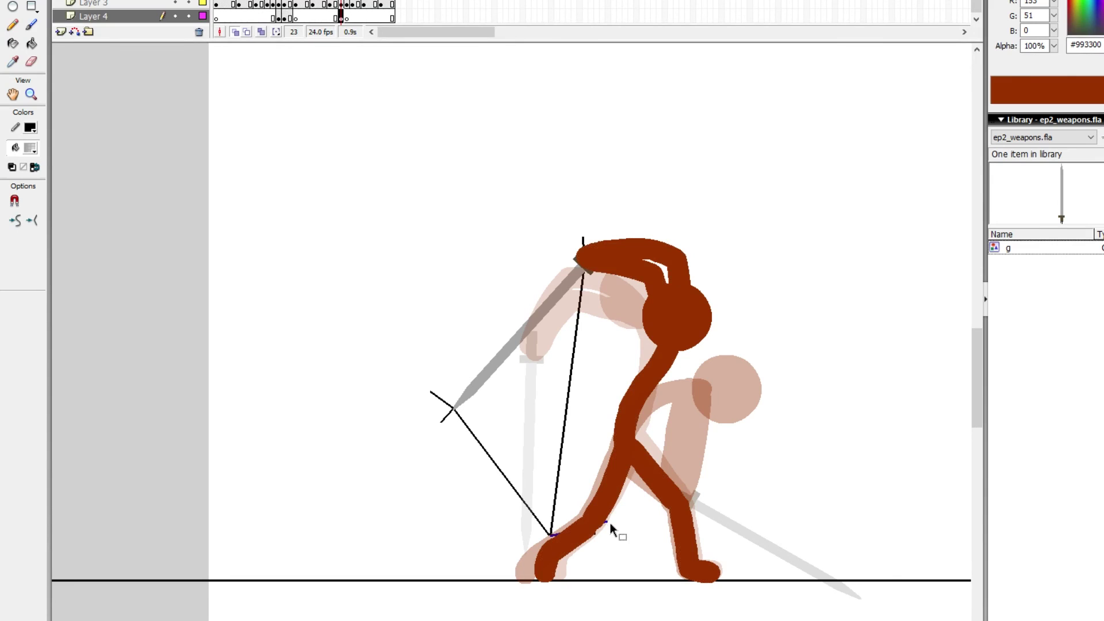
key("Delete")
left_click(600, 527)
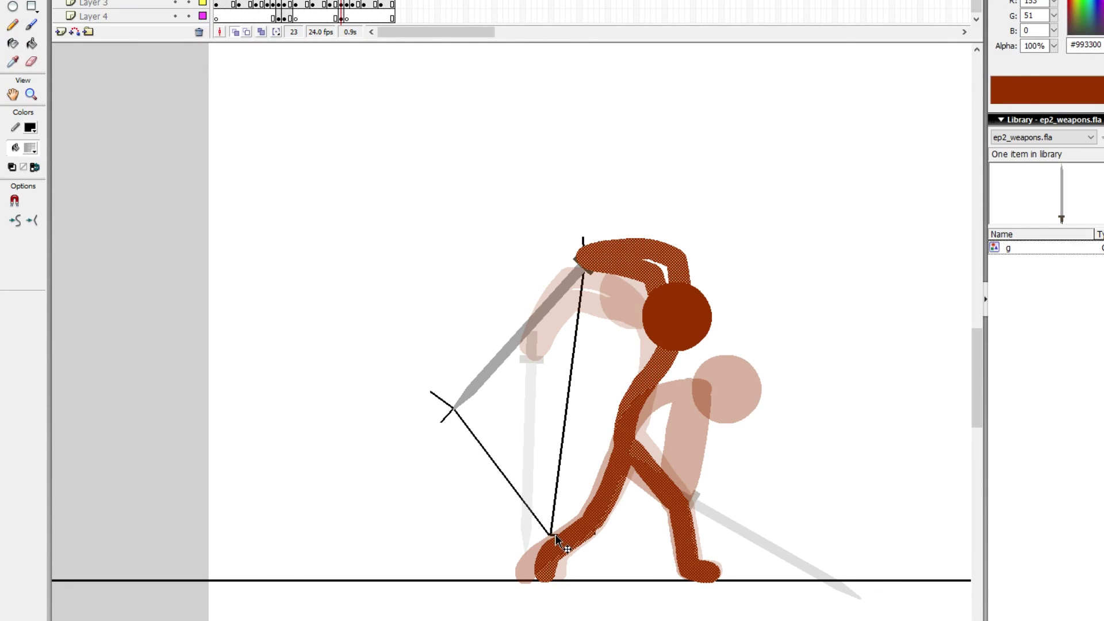
Step: Move the frame 23 outline's lower corner next to the previous blade tip and bow both lines outward
left_click_drag(553, 535, 514, 545)
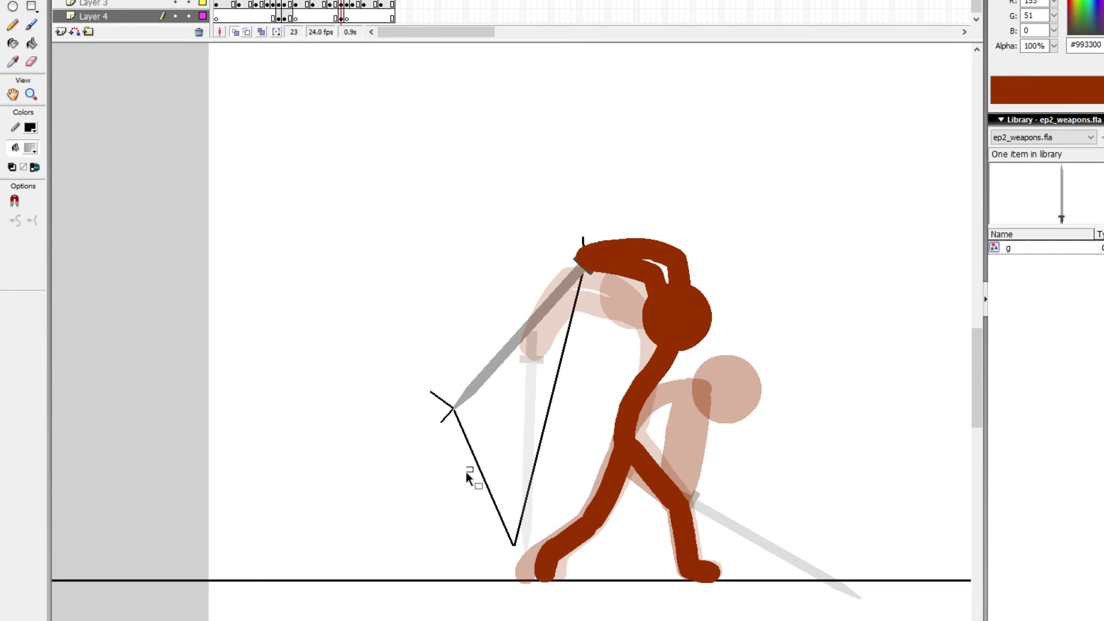
left_click_drag(481, 474, 468, 480)
left_click_drag(544, 439, 515, 426)
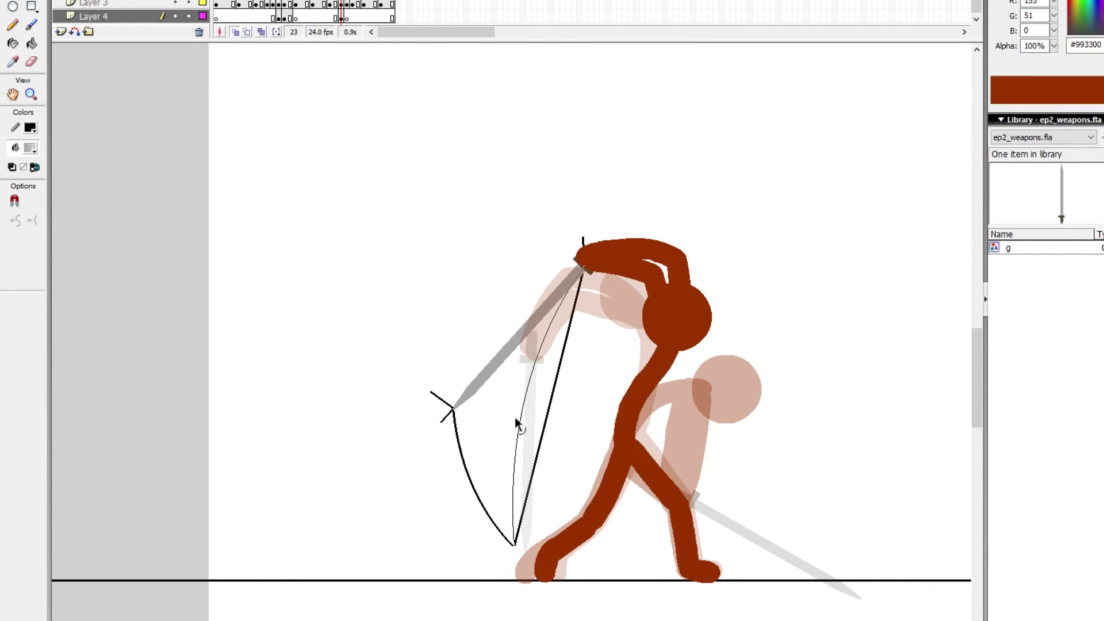
Step: Fill the frame 23 trail with the grey gradient fading downward from the blade, and delete its black outline
key("k")
left_click(493, 436)
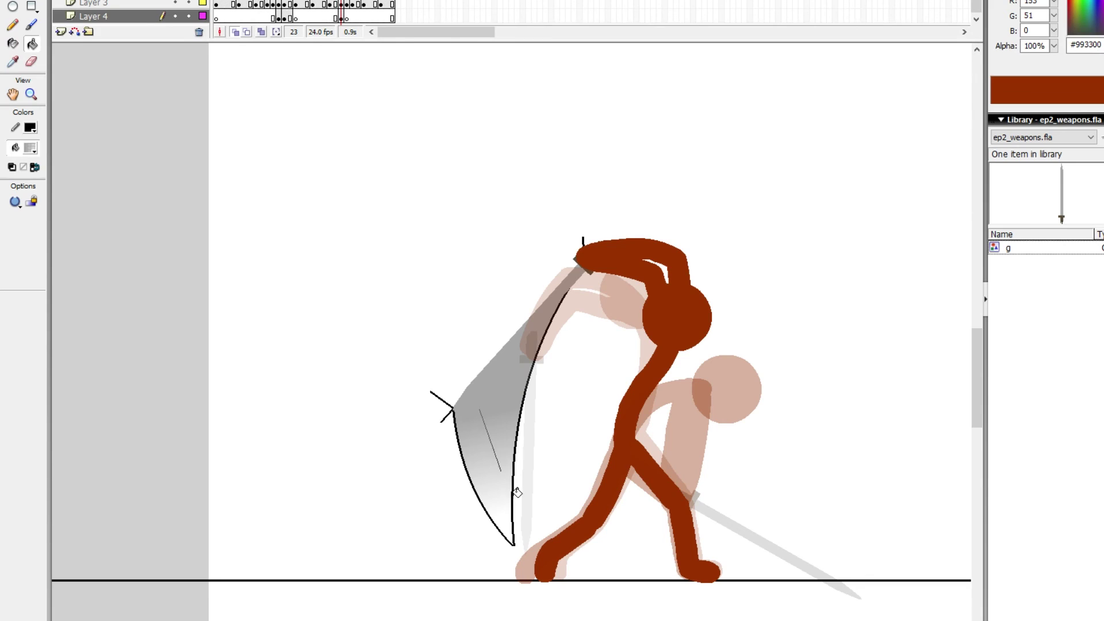
key("v")
double_click(522, 412)
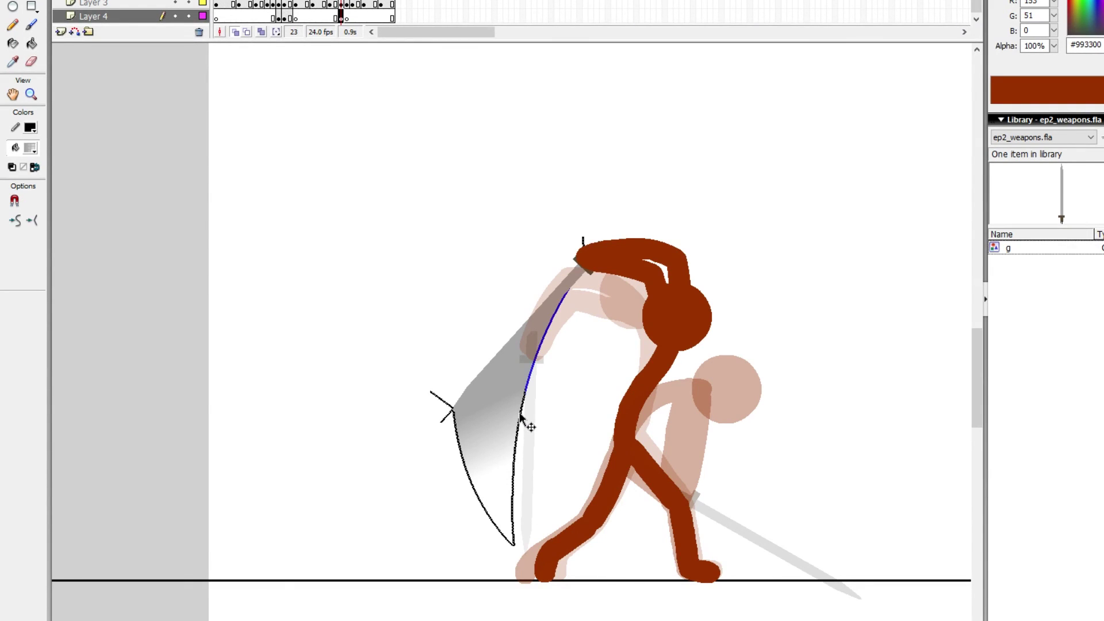
key("Delete")
Step: On frame 24, draw two straight lines from the hand and the lowered blade's tip that cross high in front of the figure
key("period")
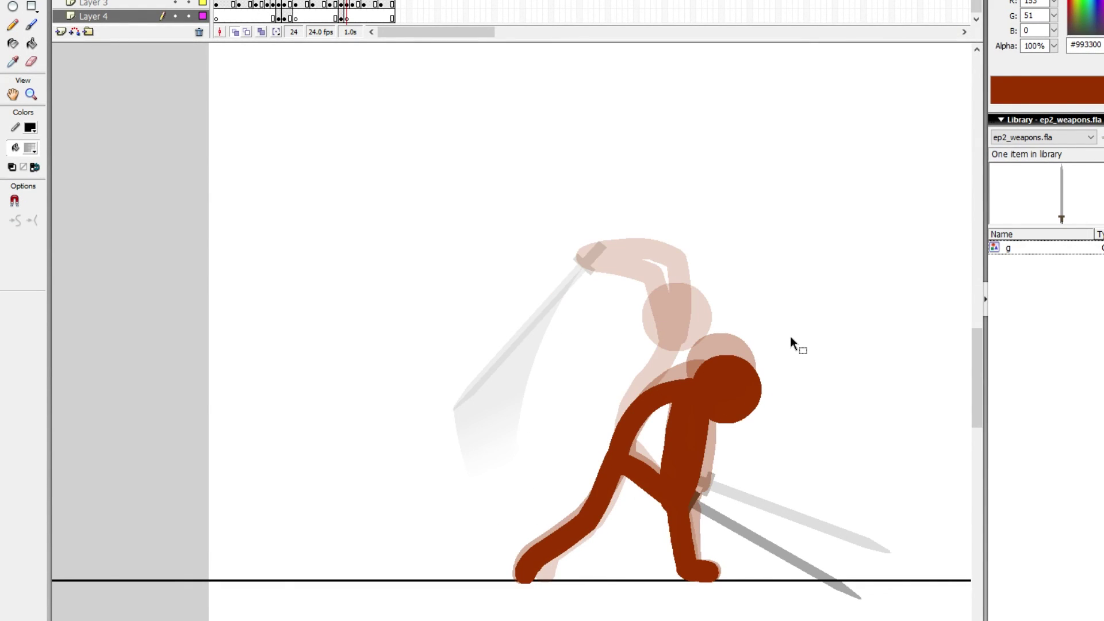
key("n")
mouse_move(667, 488)
left_mouse_down()
mouse_move(894, 614)
mouse_move(744, 606)
left_mouse_up()
key("space")
mouse_move(562, 526)
left_mouse_down()
mouse_move(813, 212)
mouse_move(735, 618)
left_mouse_up()
key("v")
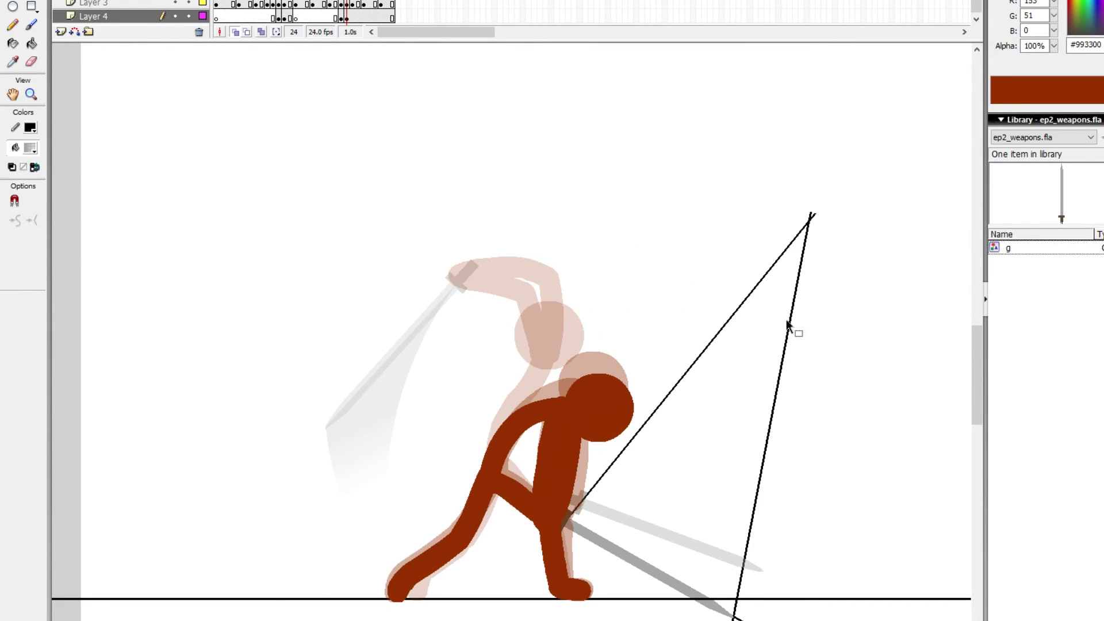
Step: Move the frame 24 outline's crossing behind the previous raised hand and bow both lines into arcs over the figure, removing the overhanging ends
left_click_drag(791, 322, 960, 356)
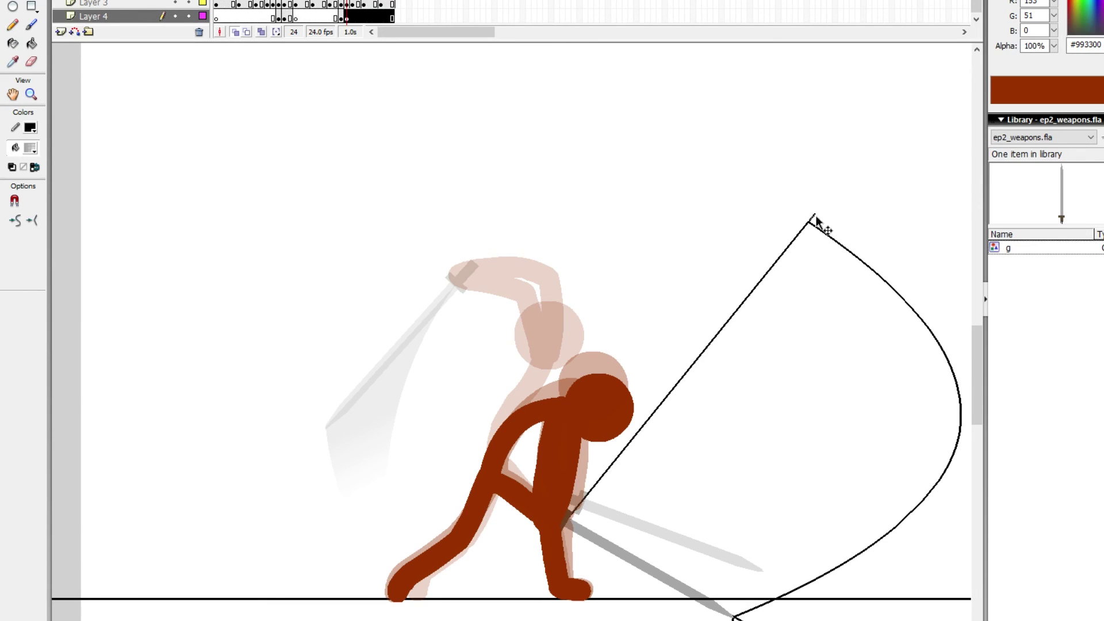
mouse_move(812, 218)
left_mouse_down()
mouse_move(796, 201)
mouse_move(357, 131)
mouse_move(323, 254)
mouse_move(342, 292)
left_mouse_up()
left_click_drag(875, 495, 792, 129)
left_click_drag(340, 286, 340, 295)
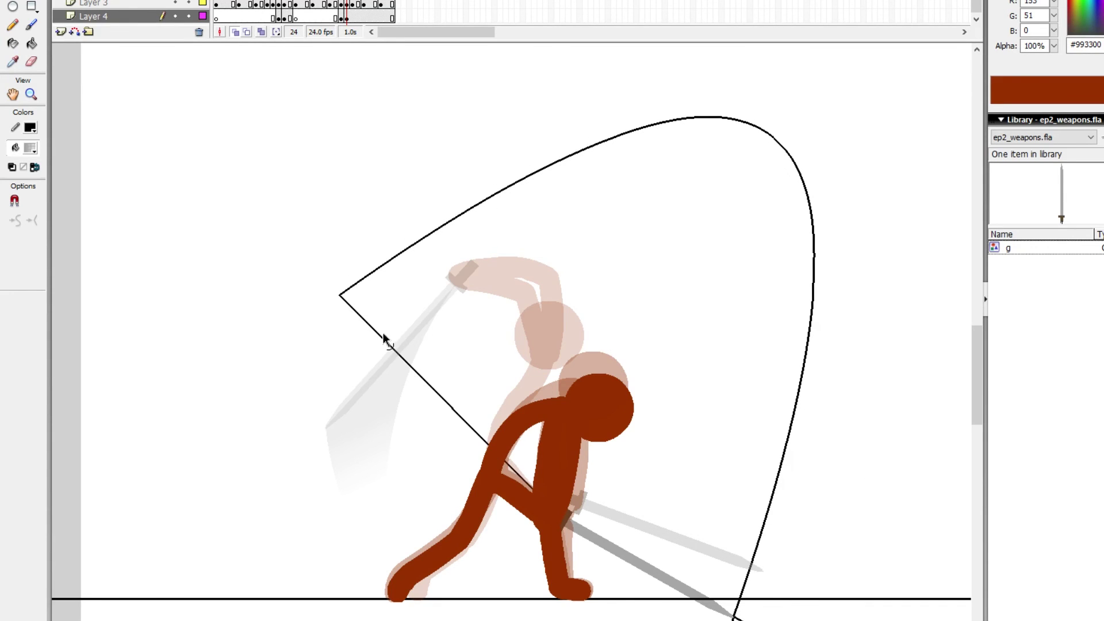
mouse_move(382, 336)
left_mouse_down()
mouse_move(395, 311)
mouse_move(630, 110)
mouse_move(636, 76)
left_mouse_up()
left_click_drag(765, 141, 754, 163)
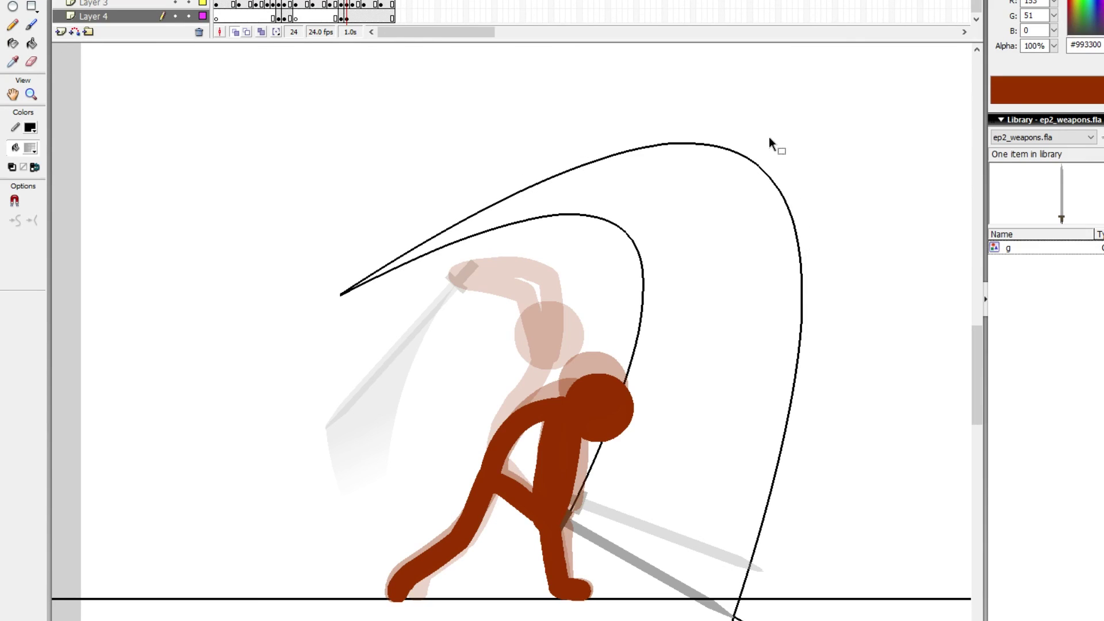
Step: Fill the frame 24 trail with the grey gradient fading up from the blade, and delete its black outline
key("k")
left_click(666, 506)
key("v")
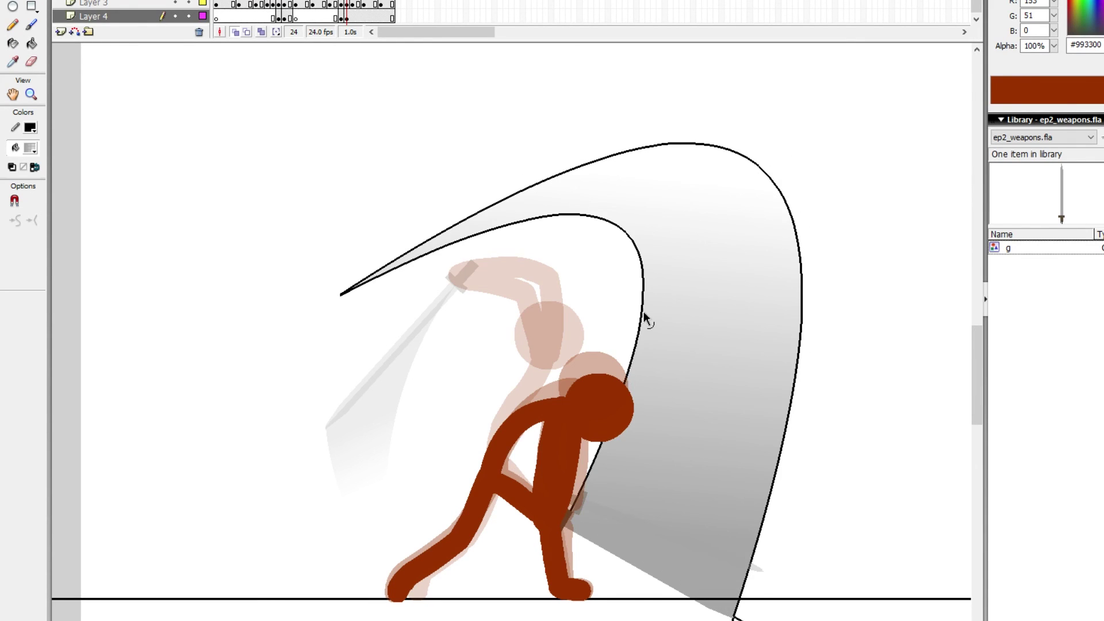
double_click(644, 313)
key("Delete")
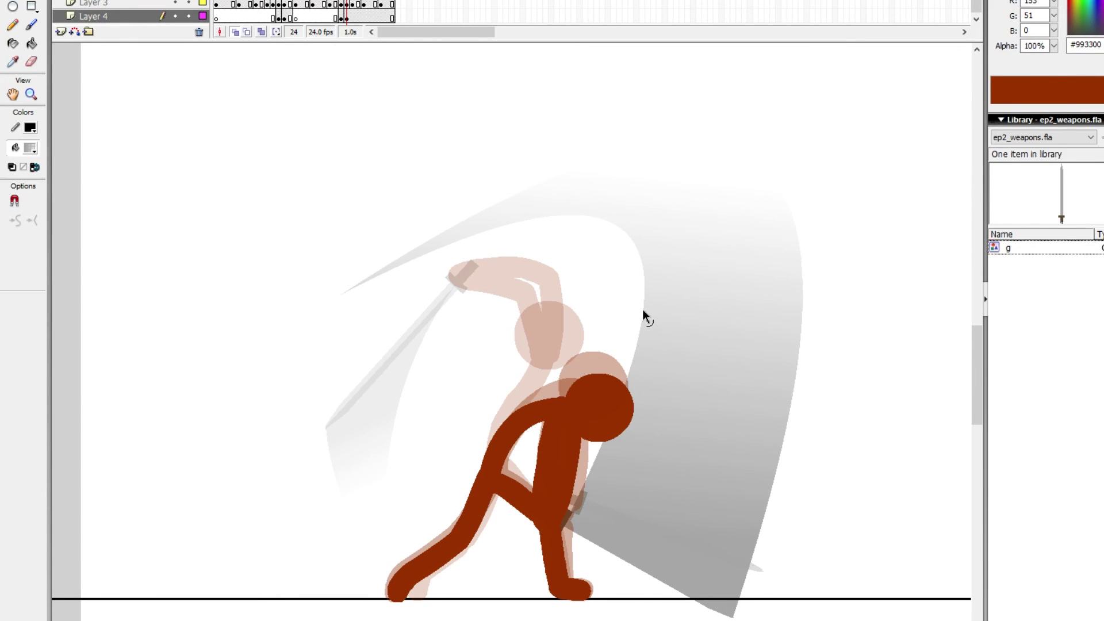
Step: Advance to frame 25 and test the movie to review the sword swings with their trails
key(".")
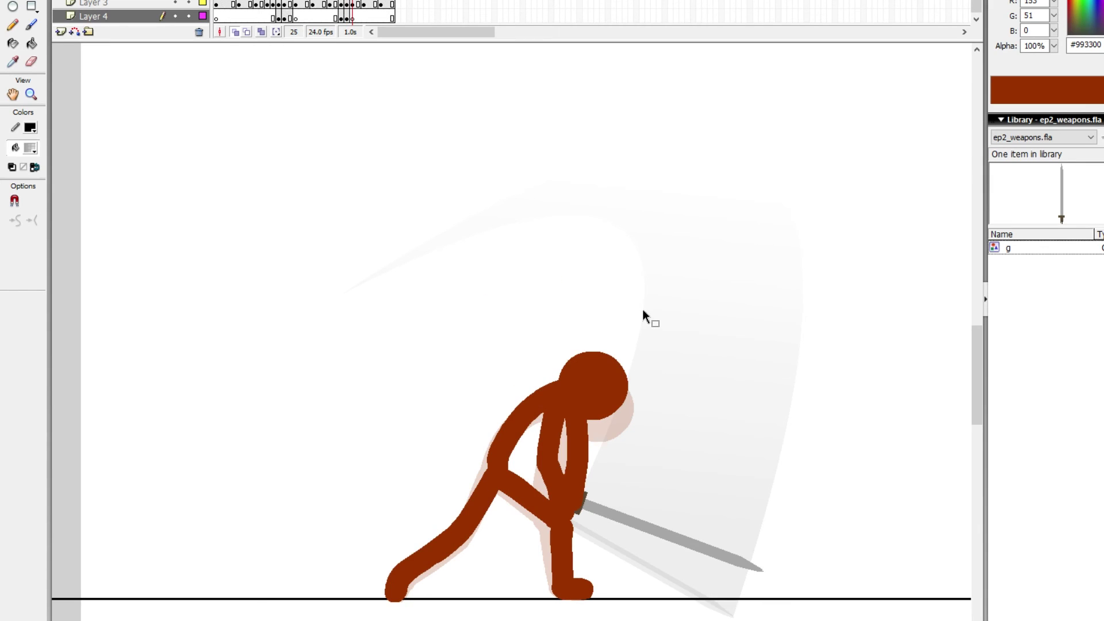
key("ctrl+Return")
key("ctrl+minus")
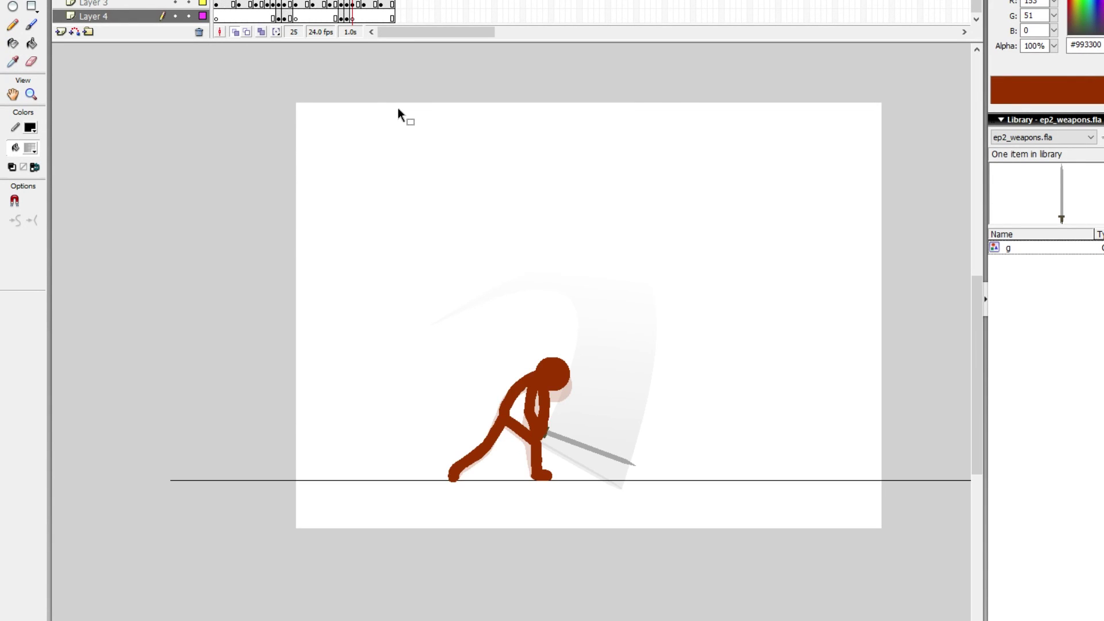
Step: Convert all of frame 24's artwork into a movie clip symbol named blr1
left_click_drag(518, 42, 526, 128)
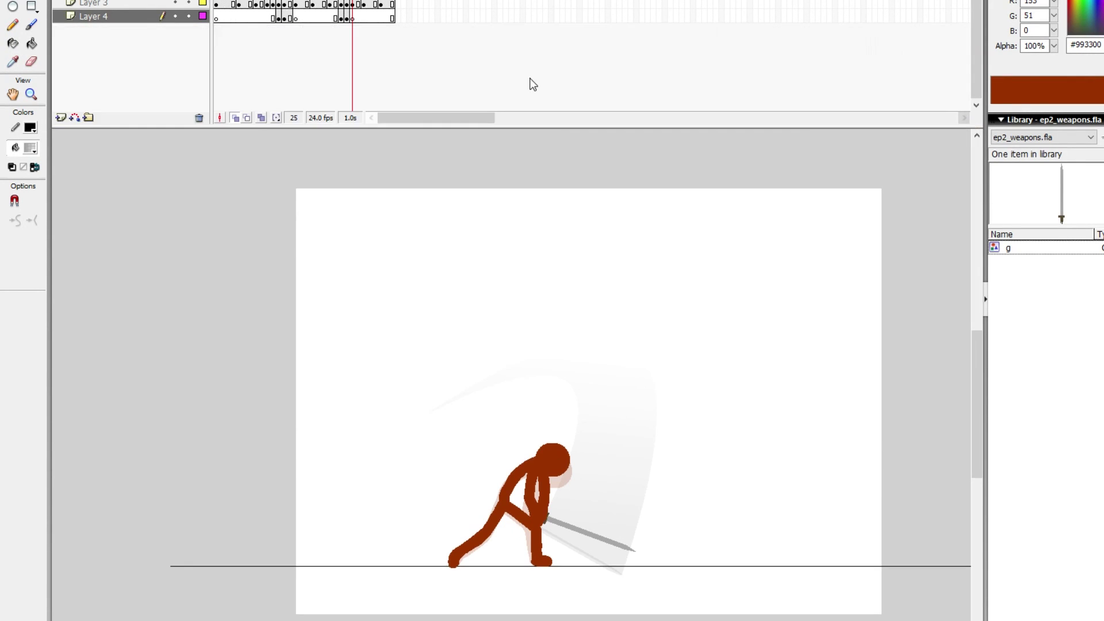
left_click(324, 5)
left_click(336, 5)
left_click(340, 5)
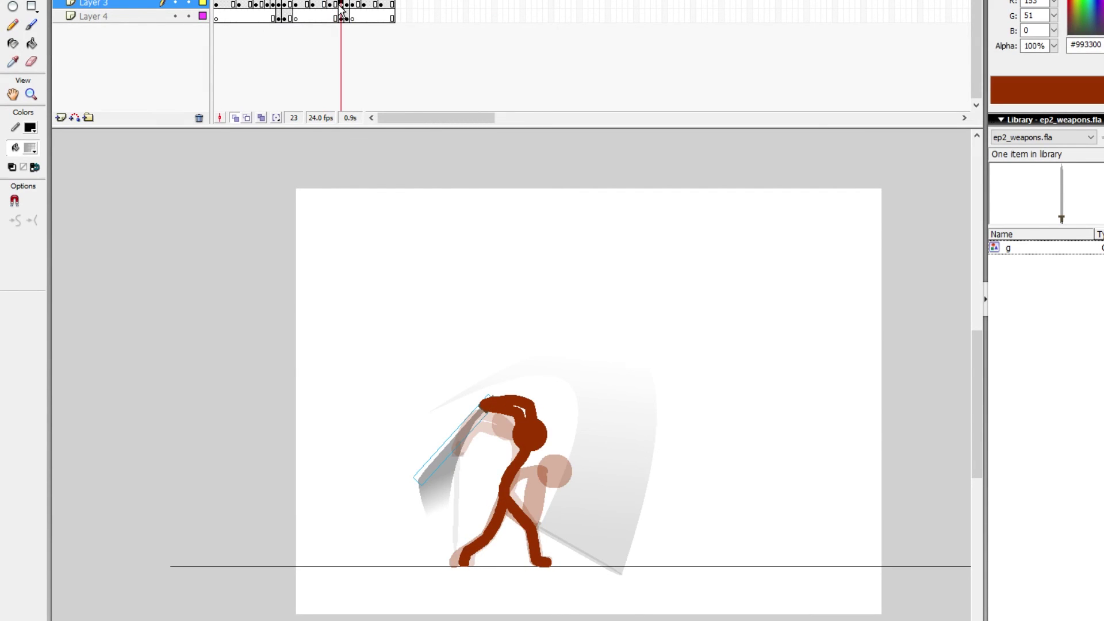
left_click(346, 17)
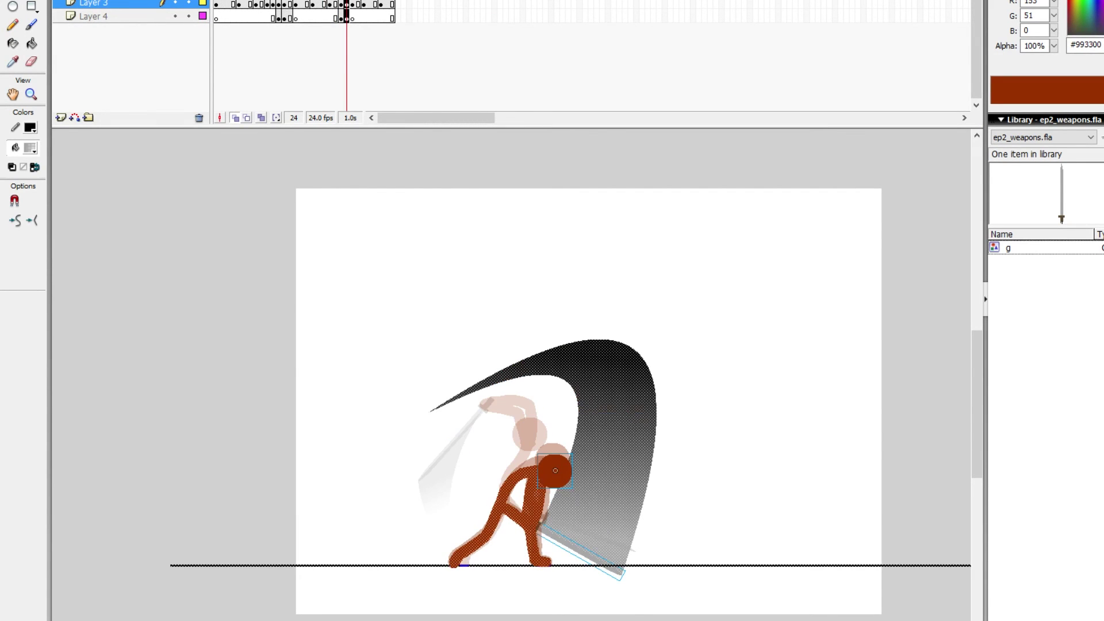
key("F8")
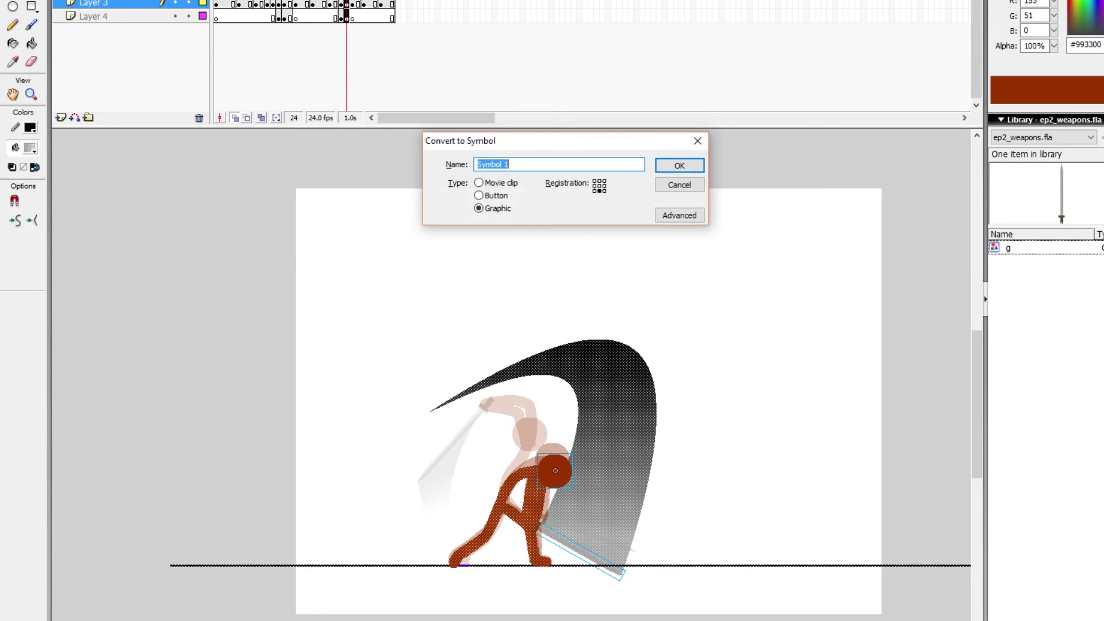
left_click(511, 187)
left_click_drag(512, 165, 462, 166)
type("blr1")
key("Return")
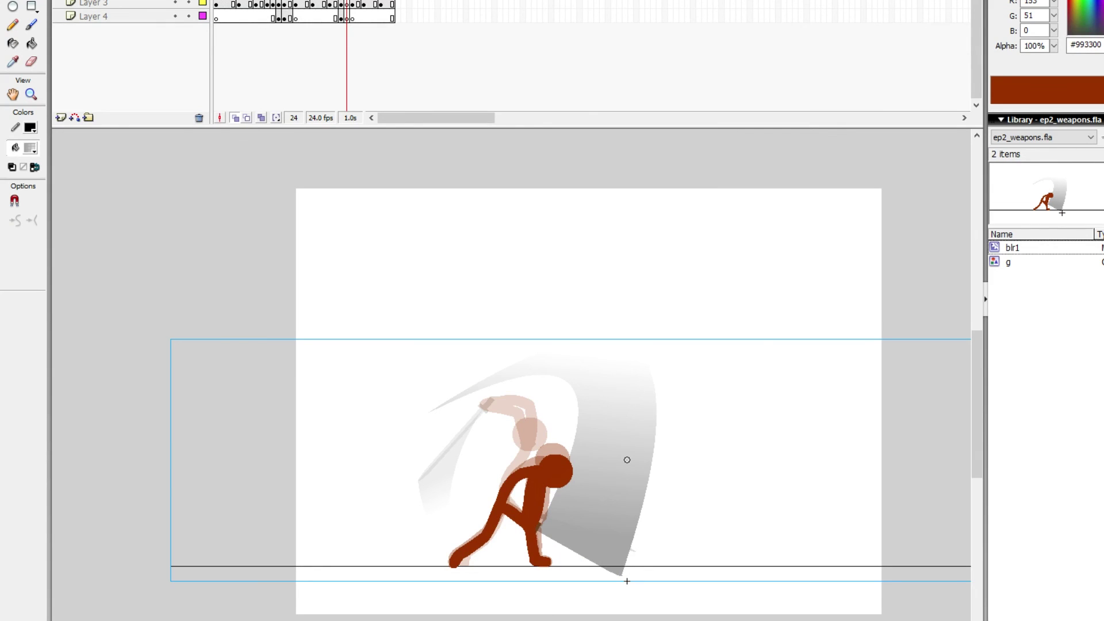
Step: Add a Blur filter to the blr1 movie clip and move the program window up so the filter's settings are reachable
left_click(385, 620)
left_click(137, 609)
left_click(64, 618)
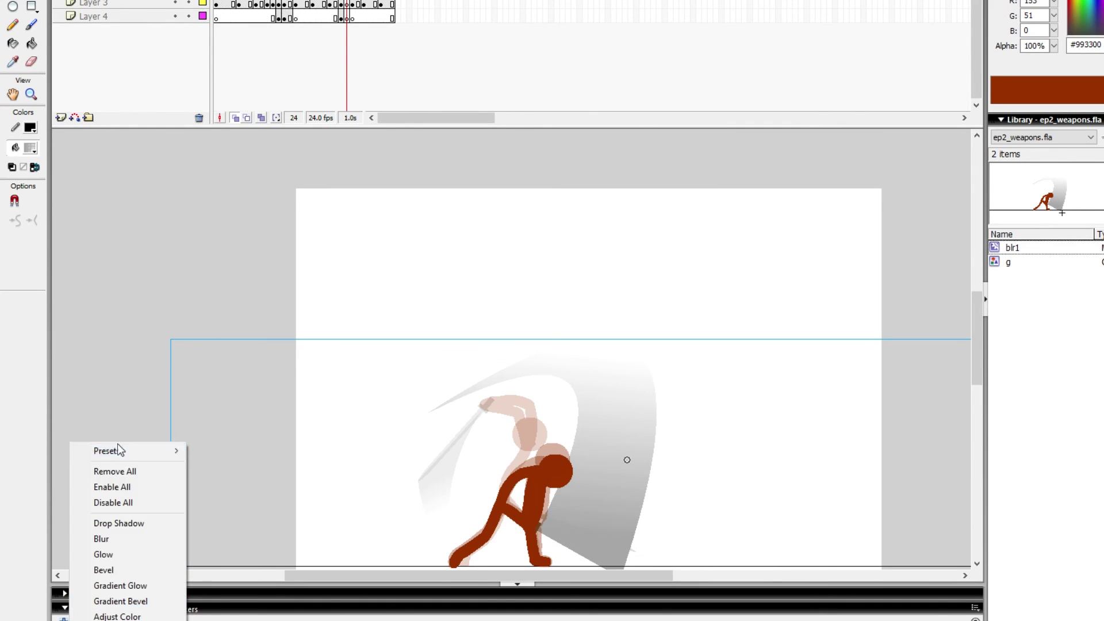
left_click(110, 537)
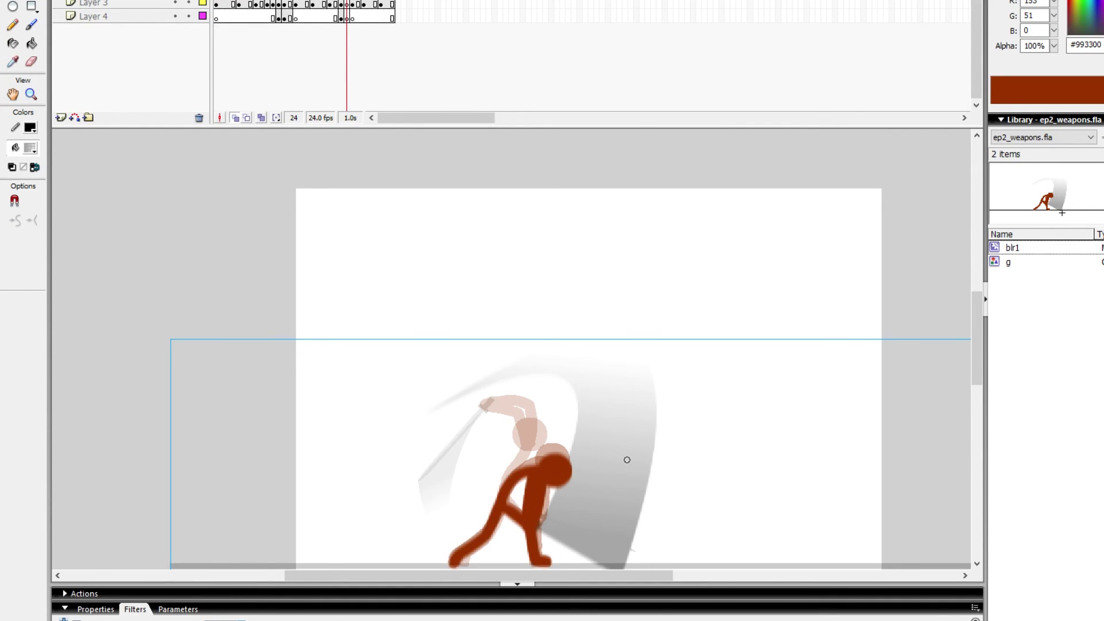
key("ctrl+z")
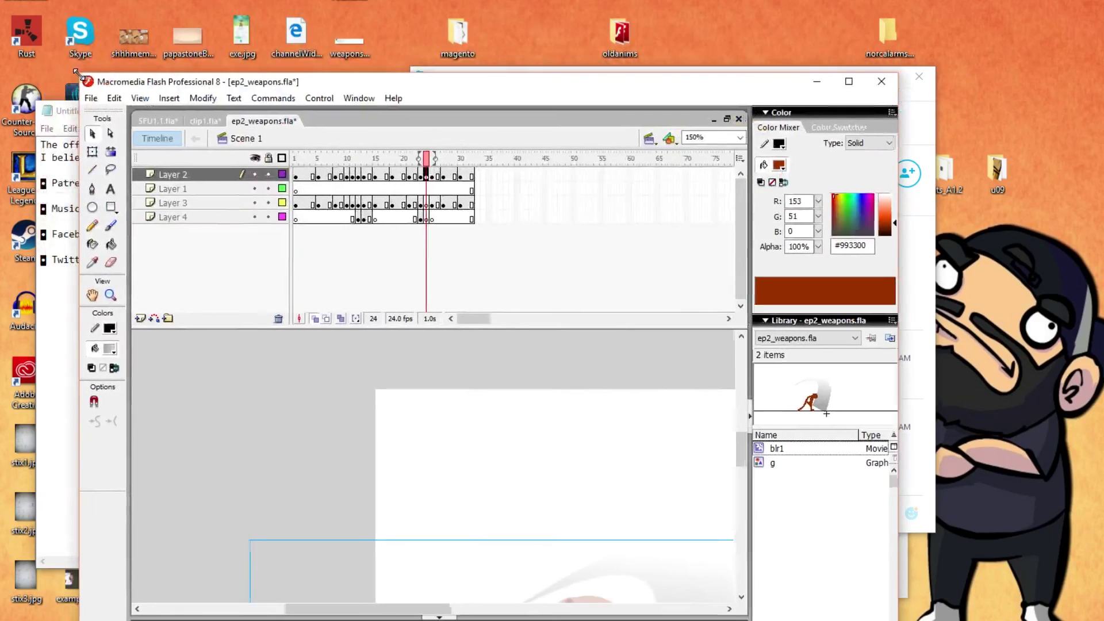
left_click_drag(454, 83, 490, 0)
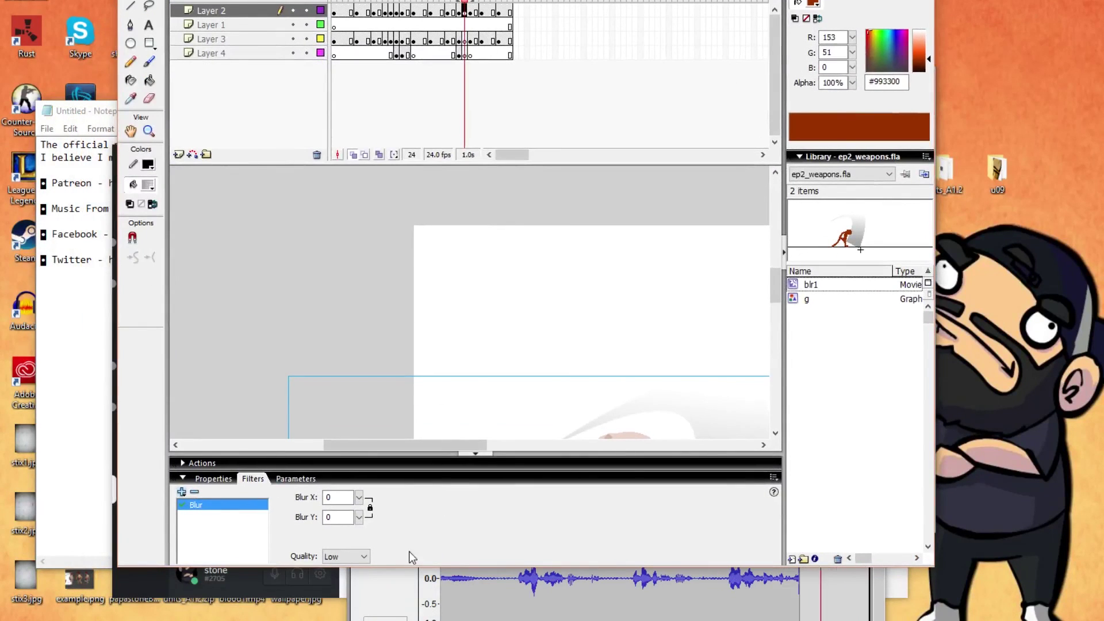
left_click(371, 508)
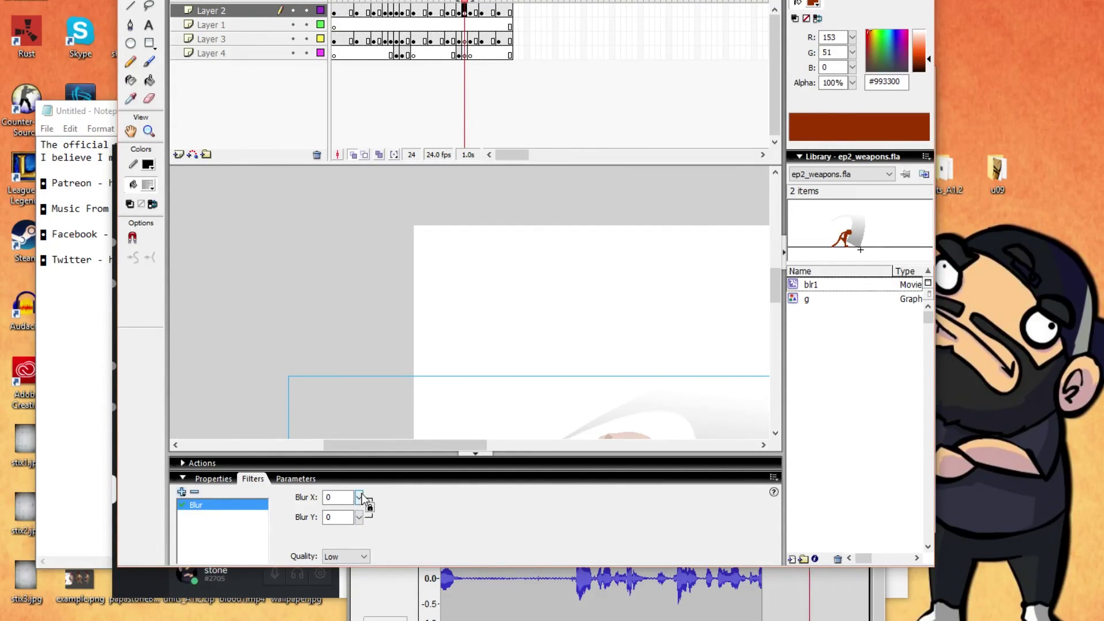
mouse_move(358, 497)
left_mouse_down()
mouse_move(361, 476)
mouse_move(364, 516)
left_mouse_up()
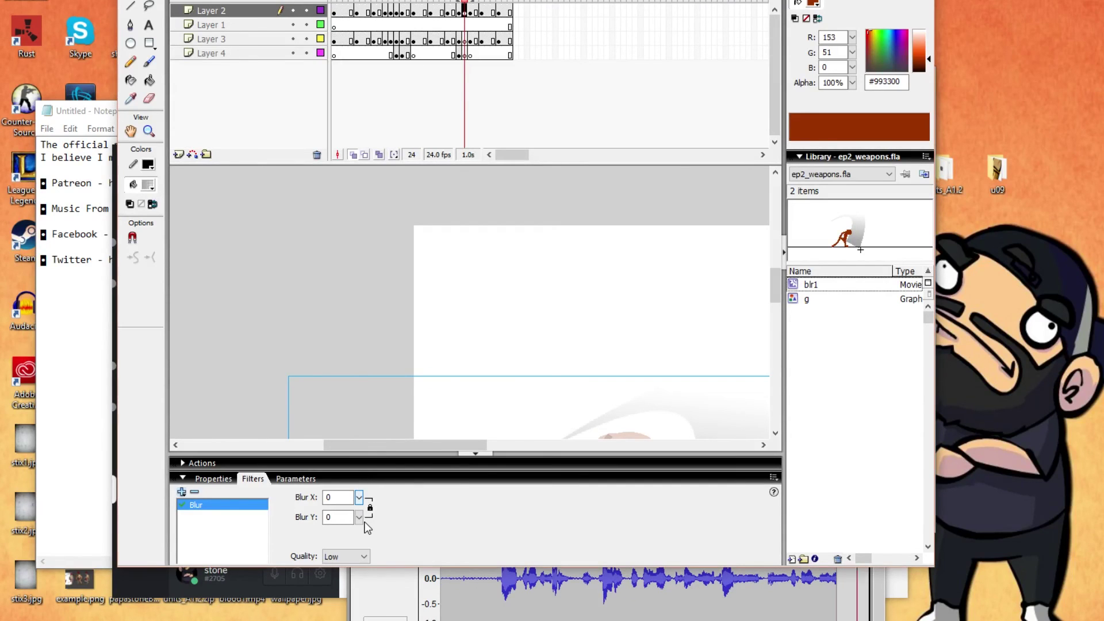
left_click_drag(775, 290, 783, 317)
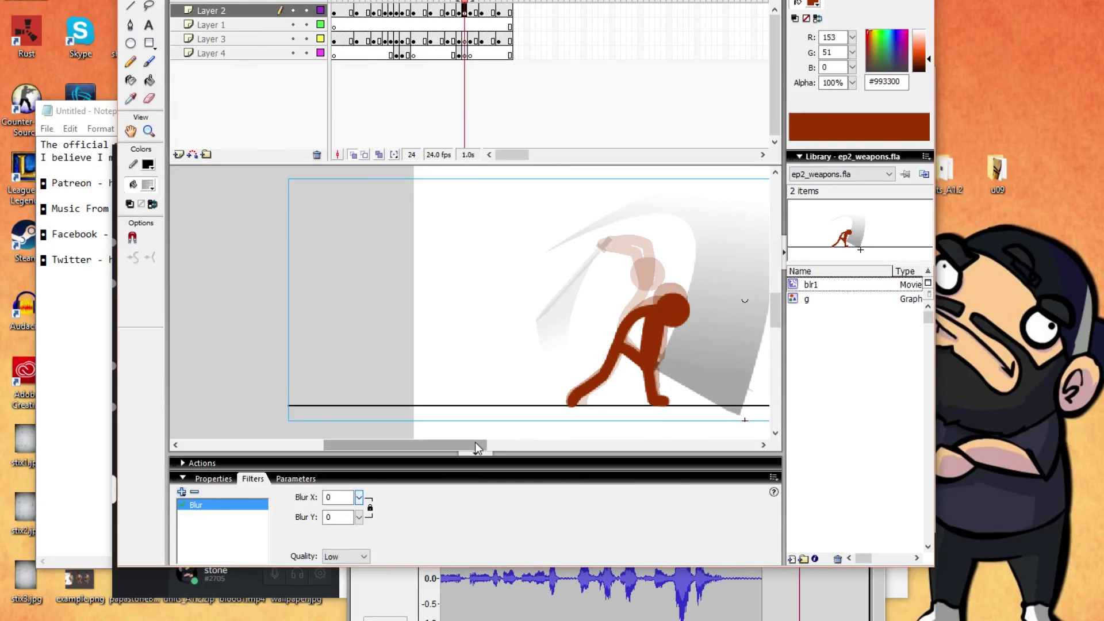
left_click_drag(475, 442, 497, 443)
key("b")
mouse_move(734, 206)
left_mouse_down()
mouse_move(720, 313)
mouse_move(759, 266)
left_mouse_up()
left_click_drag(712, 230, 764, 247)
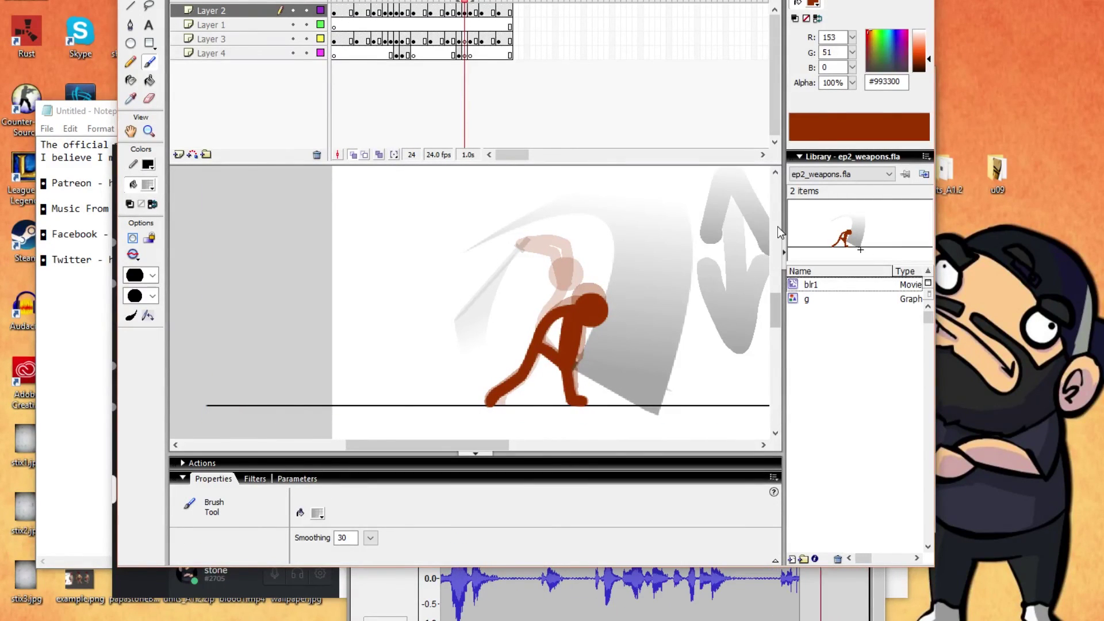
key("ctrl+z")
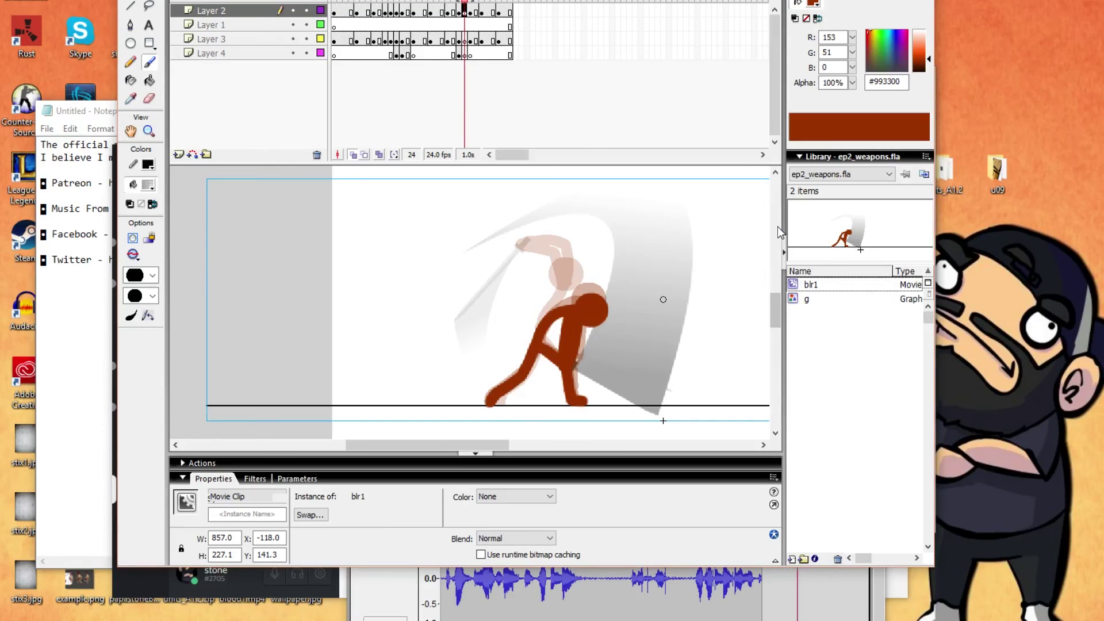
Step: Set the blr1 clip's Blur X and Blur Y to 10 with the two values linked
key("v")
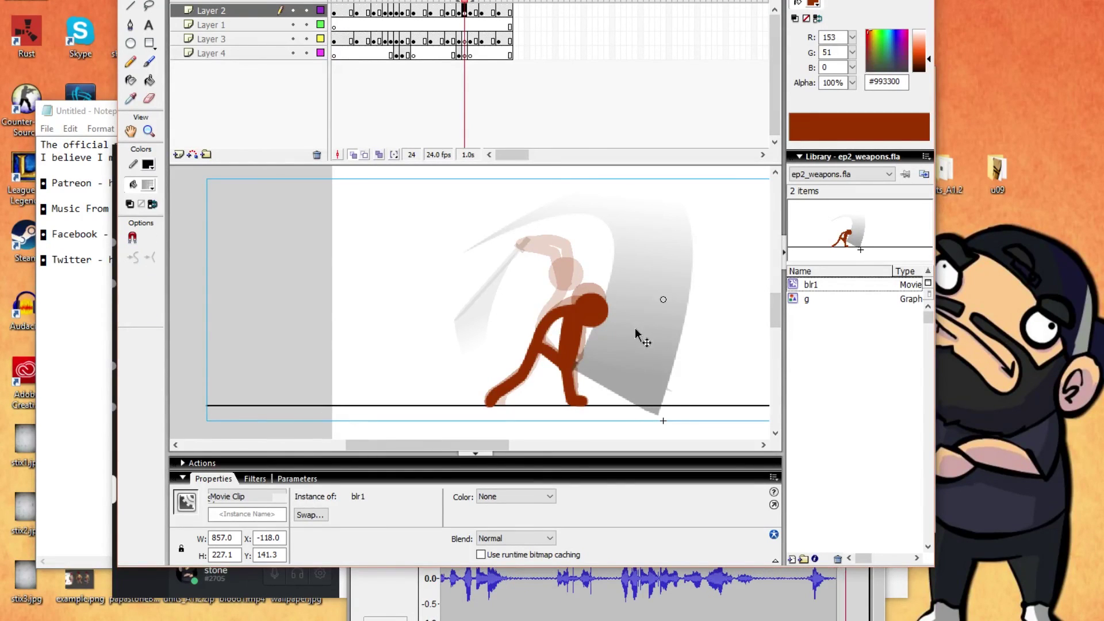
left_click(254, 479)
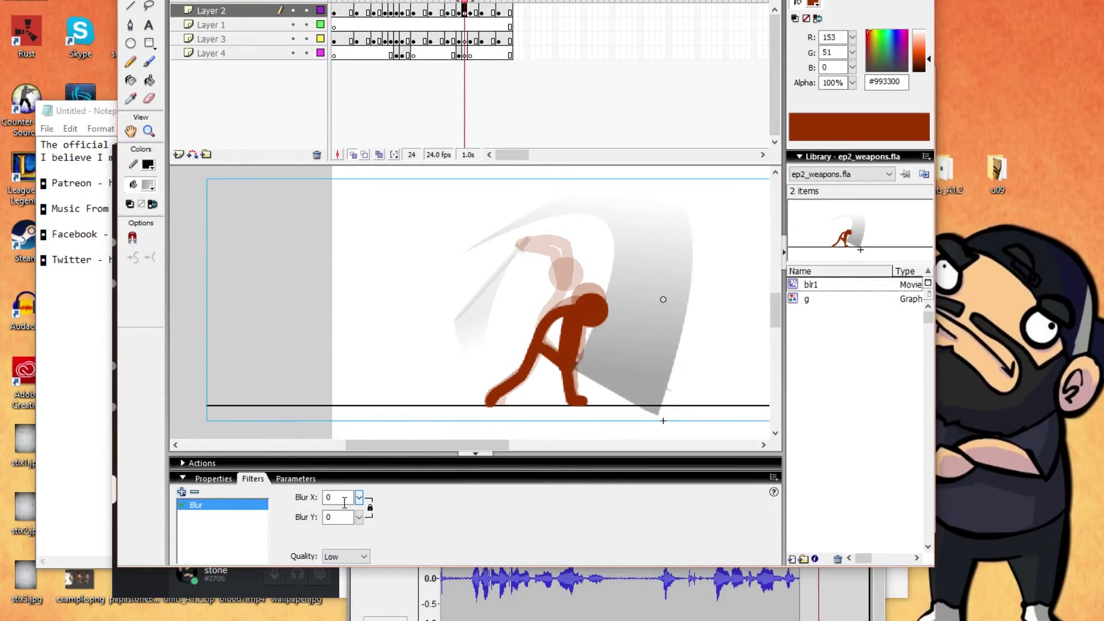
left_click_drag(363, 522, 359, 499)
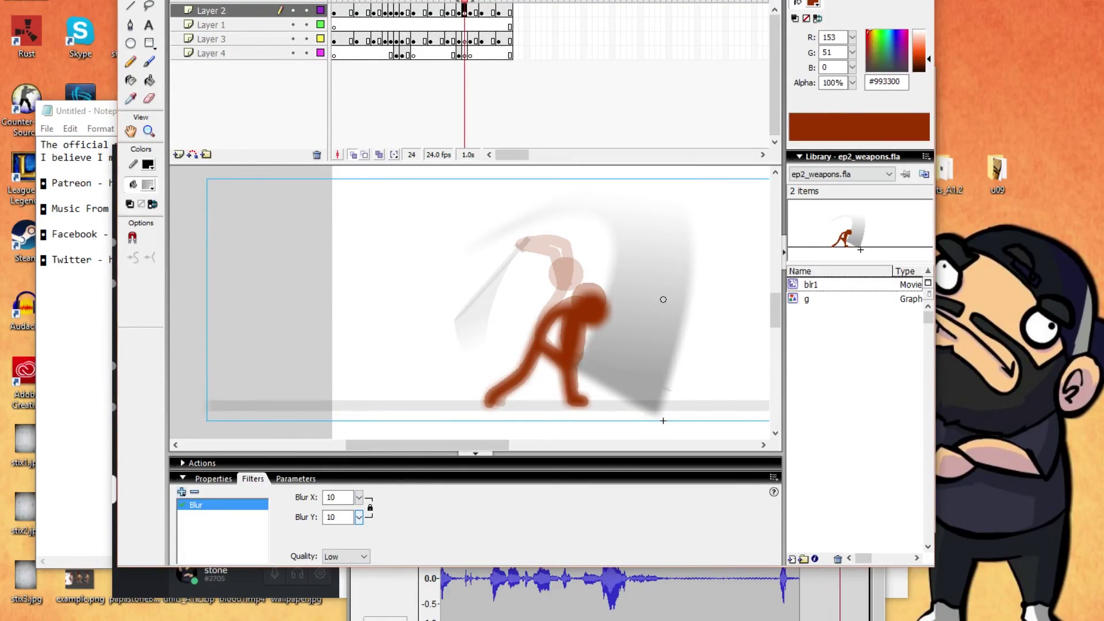
left_click(895, 1)
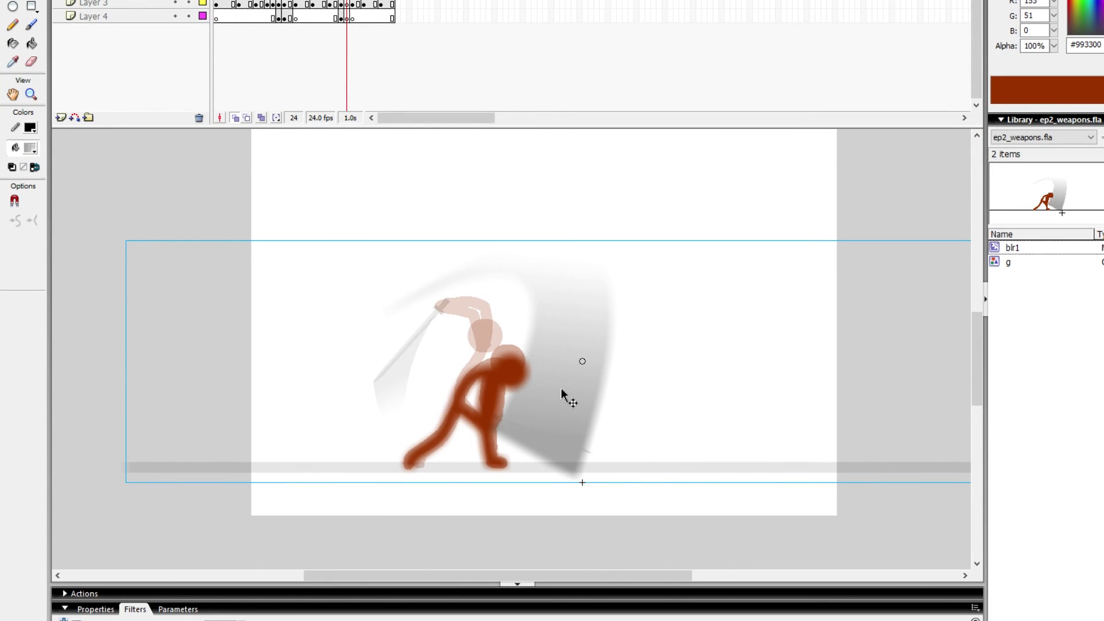
Step: Nudge the blurred blr1 clip on frame 24 slightly downward from the previous frame's ground level
key("Down")
key("Down")
key("Down")
key("Down")
key("Down")
key("Down")
key("Down")
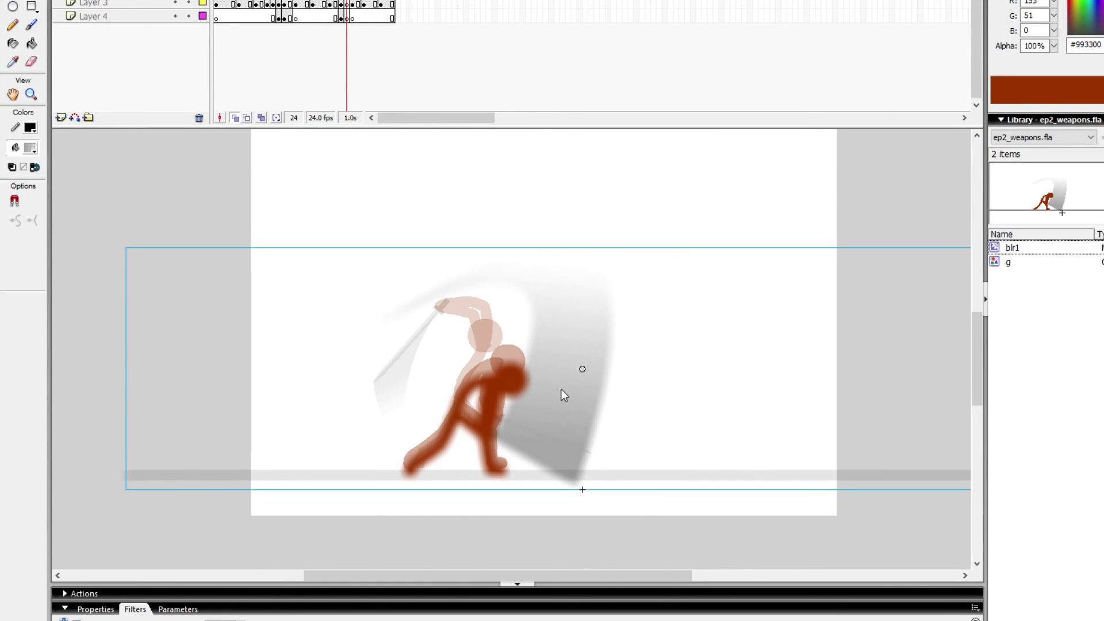
key("Down")
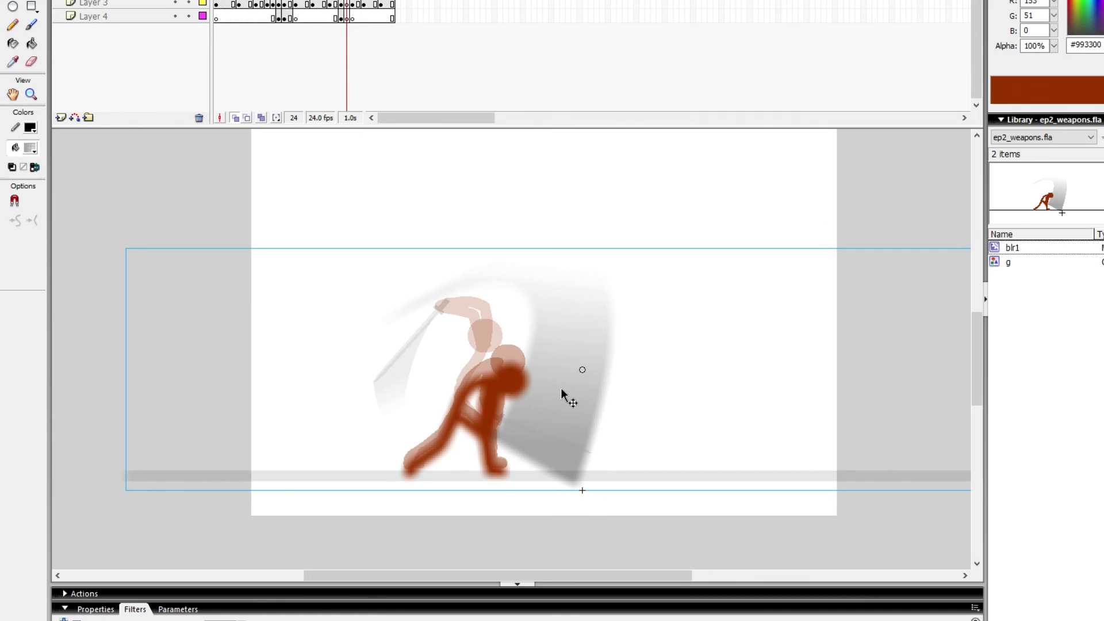
Step: Copy the ground line's segments from inside the blr1 clip and paste them onto frame 1 of the main scene
left_click(335, 5)
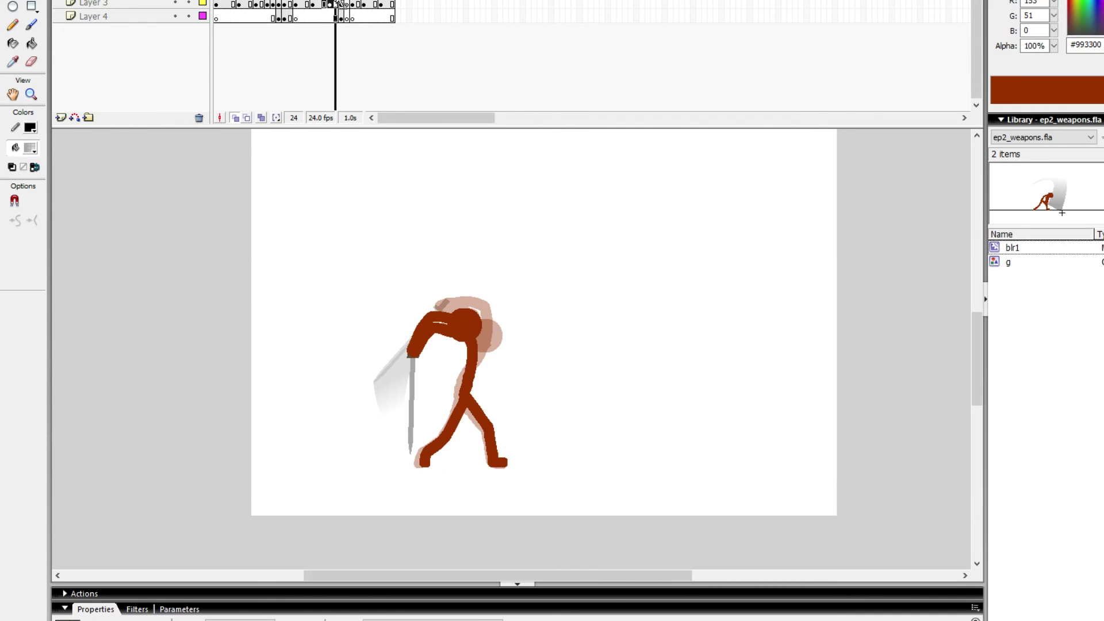
left_click(341, 16)
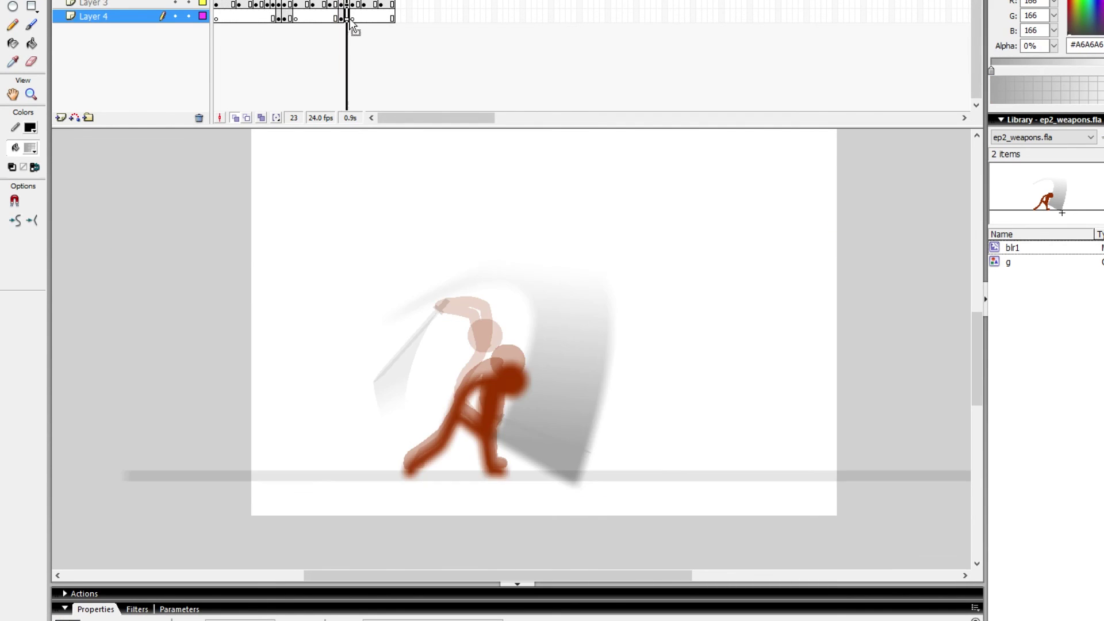
double_click(549, 473)
left_click(611, 476)
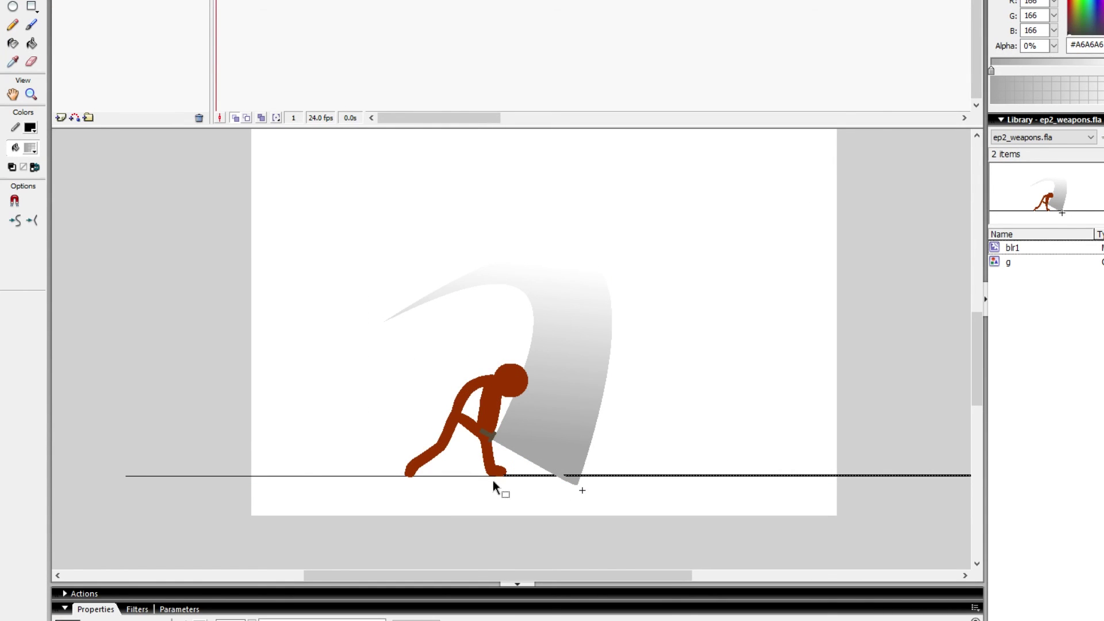
left_click(353, 476, "shift")
key("F8")
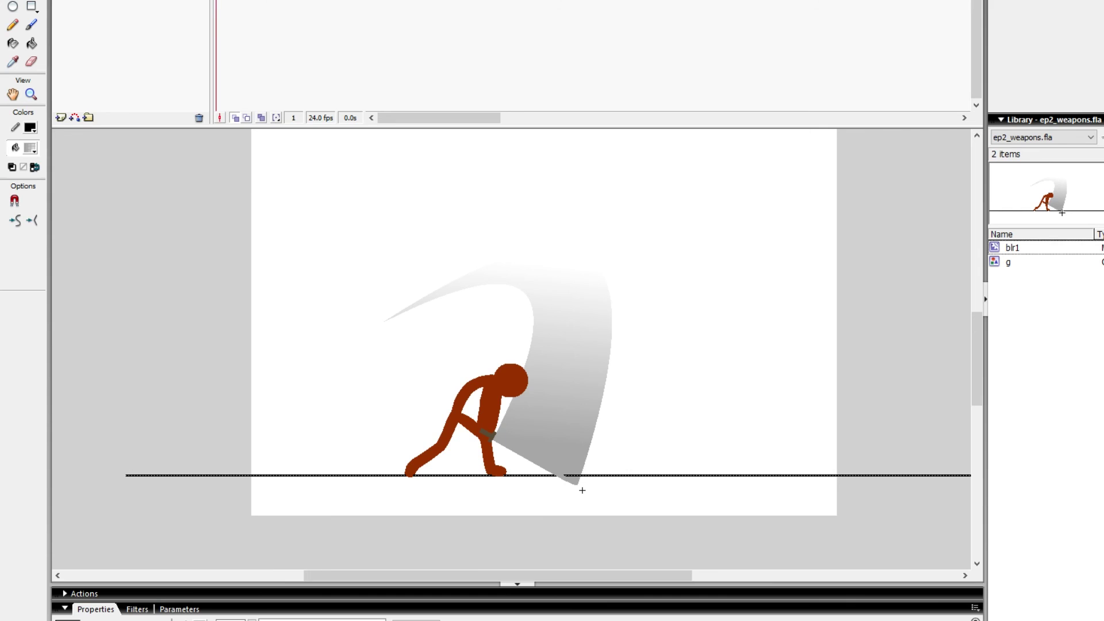
key("ctrl+e")
key("Home")
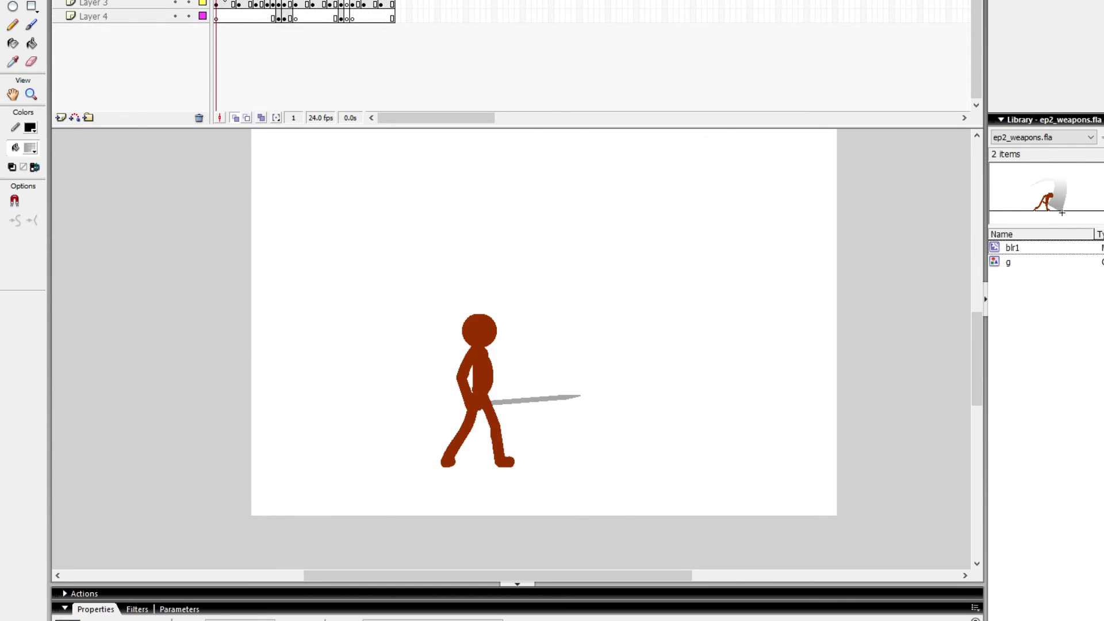
key("ctrl+v")
left_click(540, 338)
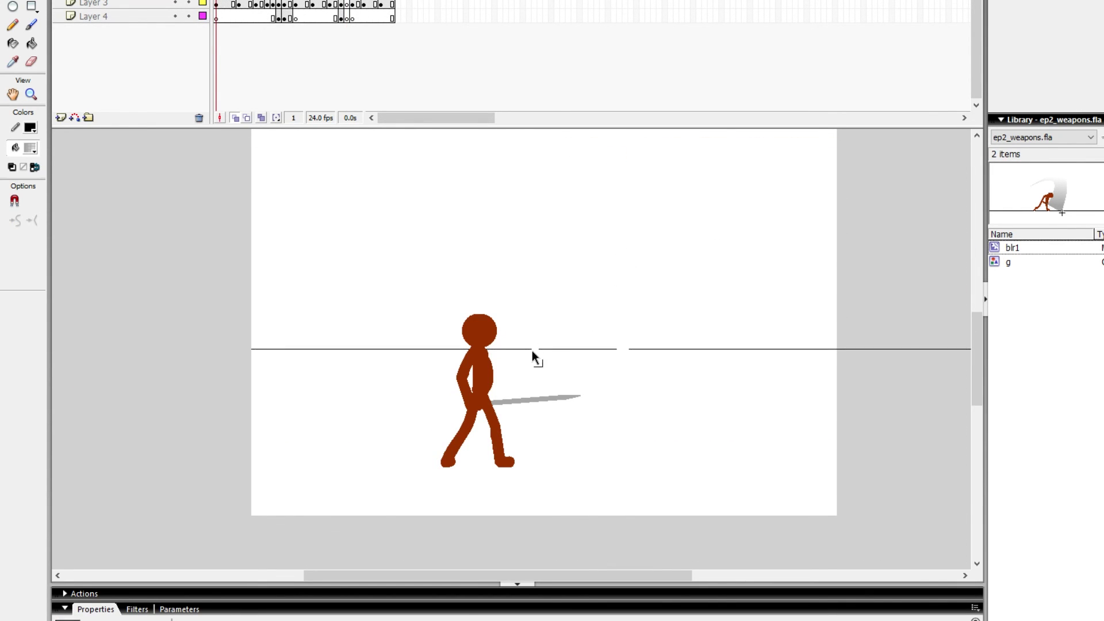
Step: Remove the pasted line's extra segments and stretch the remaining one past the stage's right edge to make a continuous ground line
left_click_drag(533, 350, 544, 350)
key("ctrl+z")
left_click_drag(617, 349, 637, 351)
left_click(611, 348)
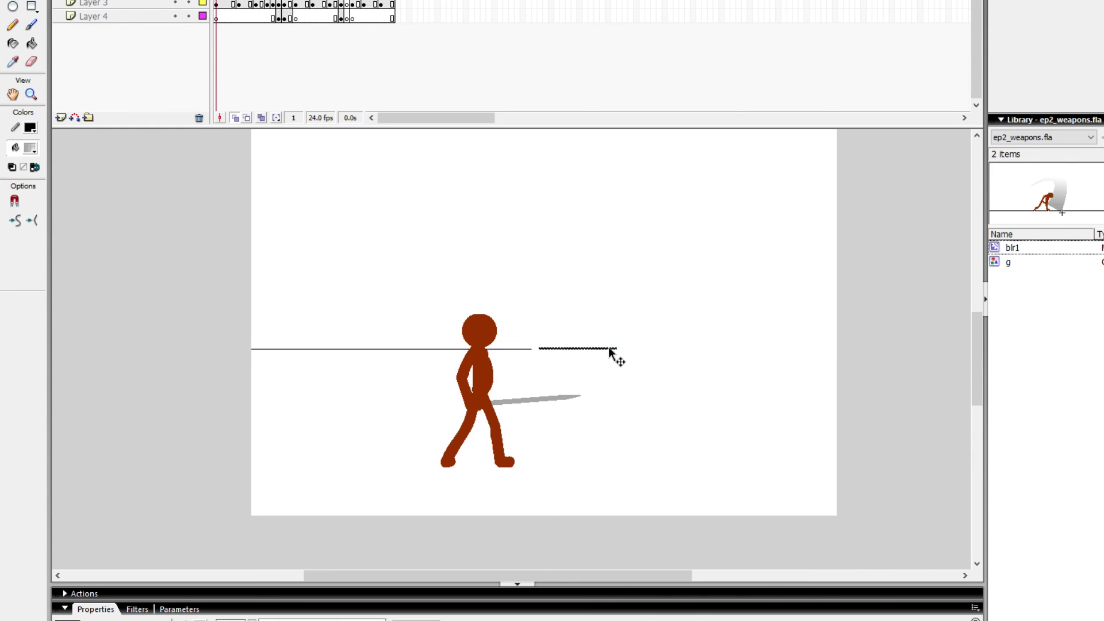
left_click_drag(610, 348, 533, 346)
key("q")
left_click(530, 347)
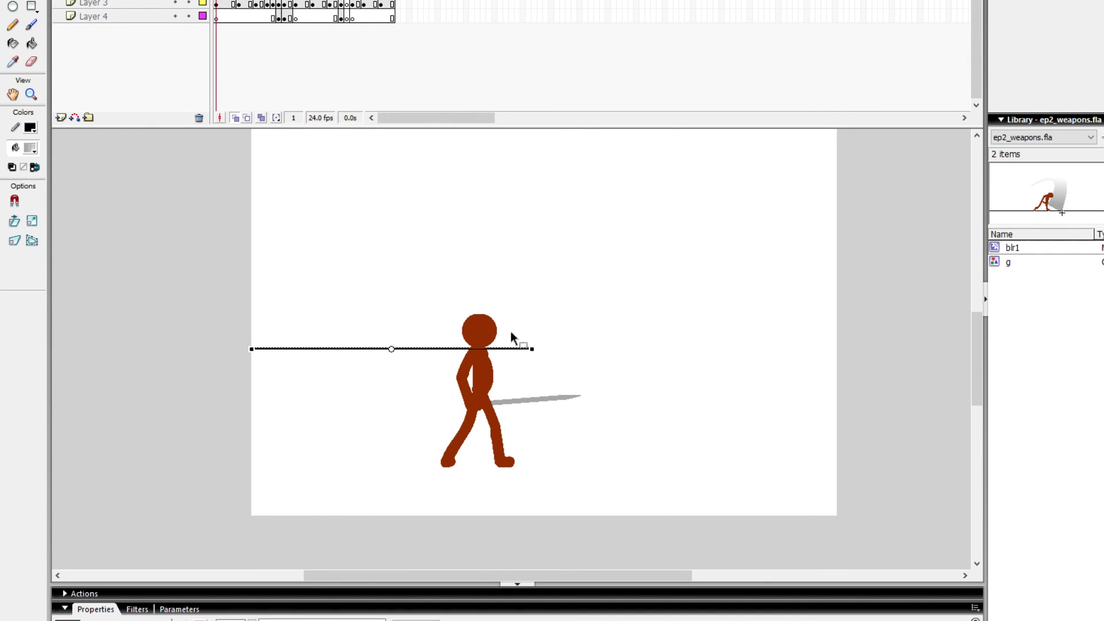
left_click_drag(533, 349, 892, 340)
key("v")
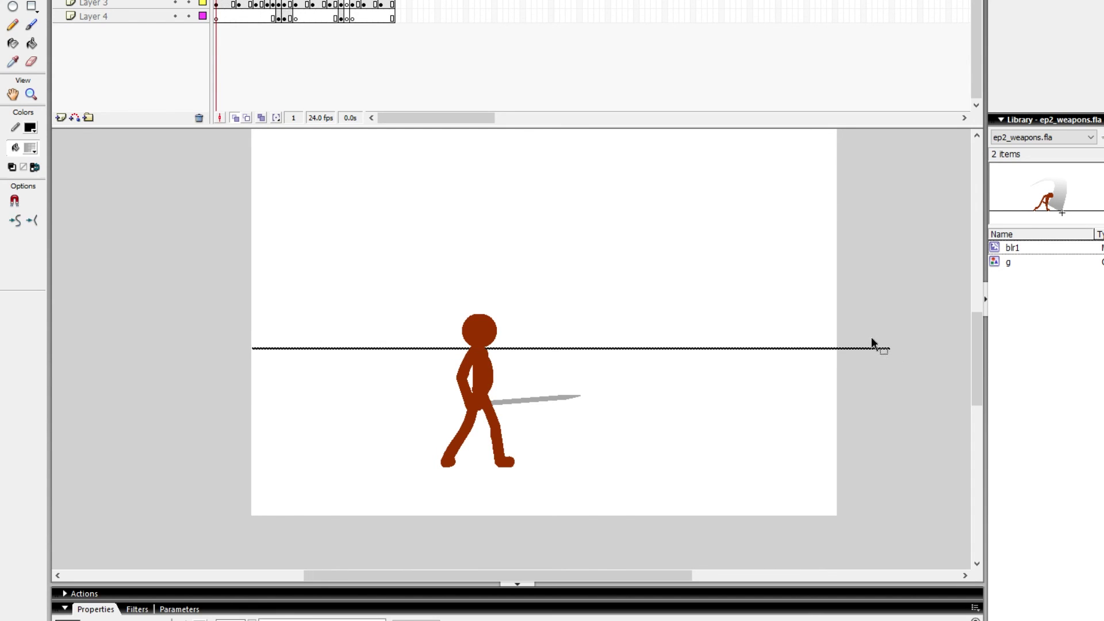
Step: Lower the ground line to just beneath the figure's feet and shift it so it spans the whole stage width
left_click(340, 4)
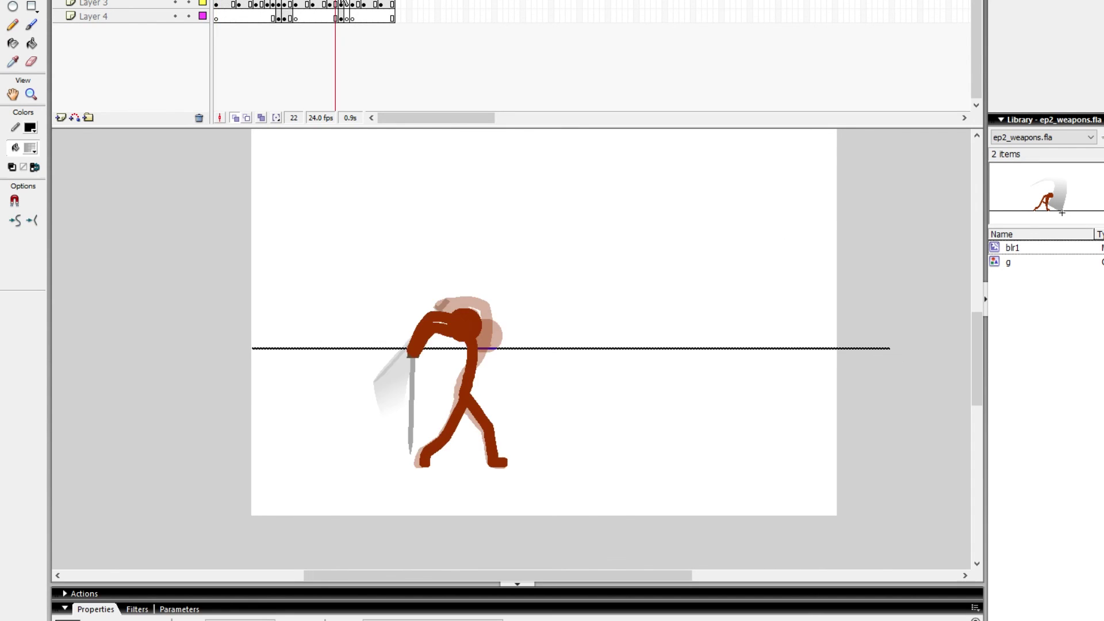
left_click(696, 355)
left_click(699, 348)
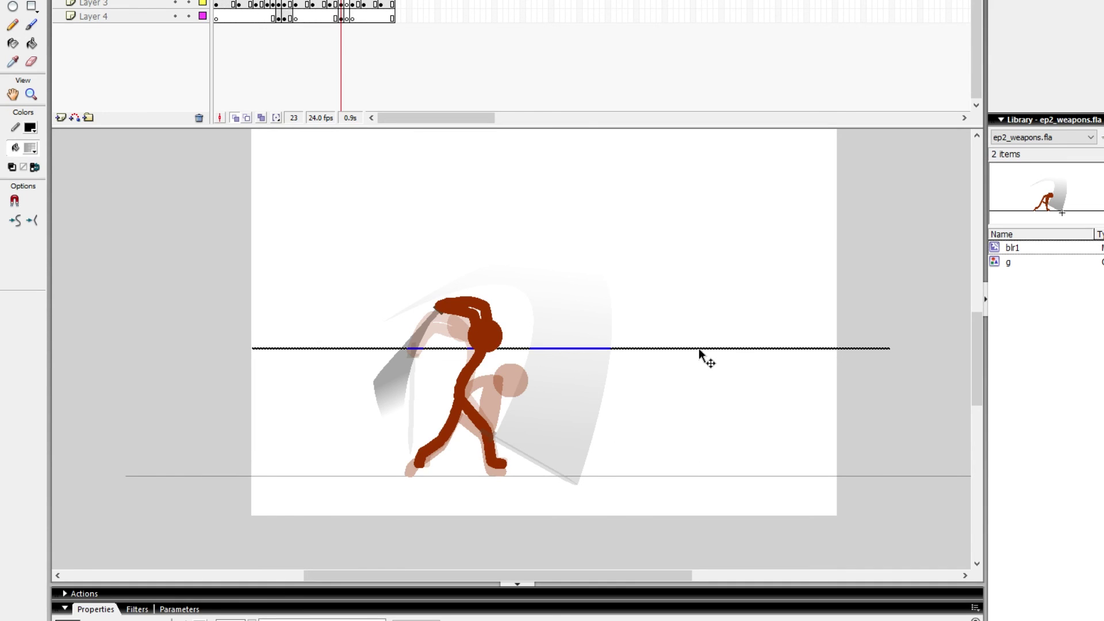
left_click_drag(594, 484, 571, 465)
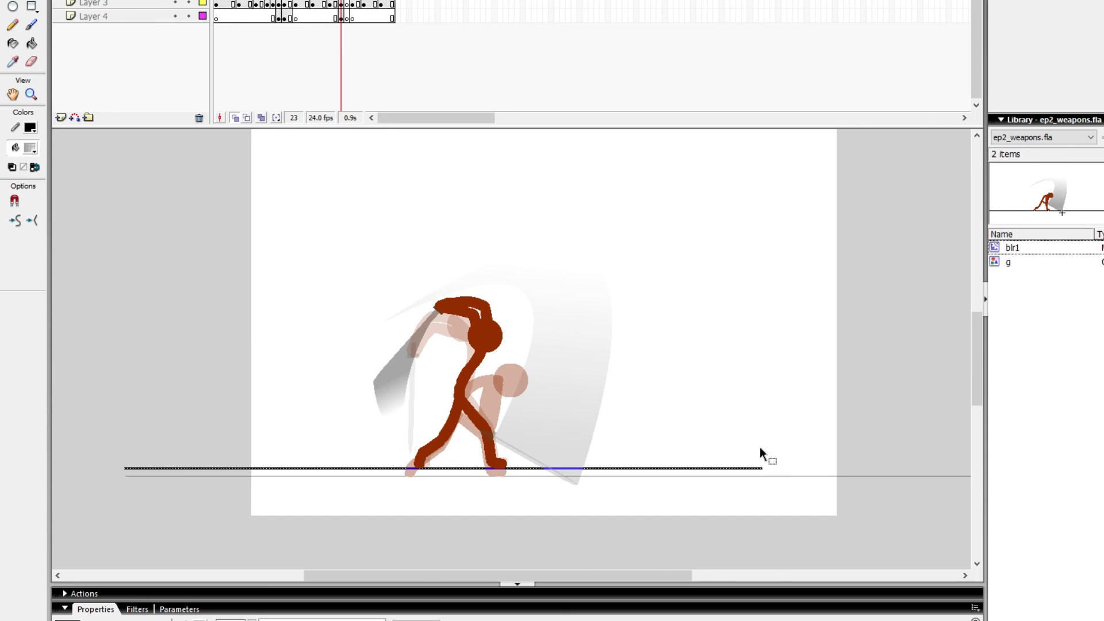
left_click_drag(803, 463, 837, 466)
key("Down")
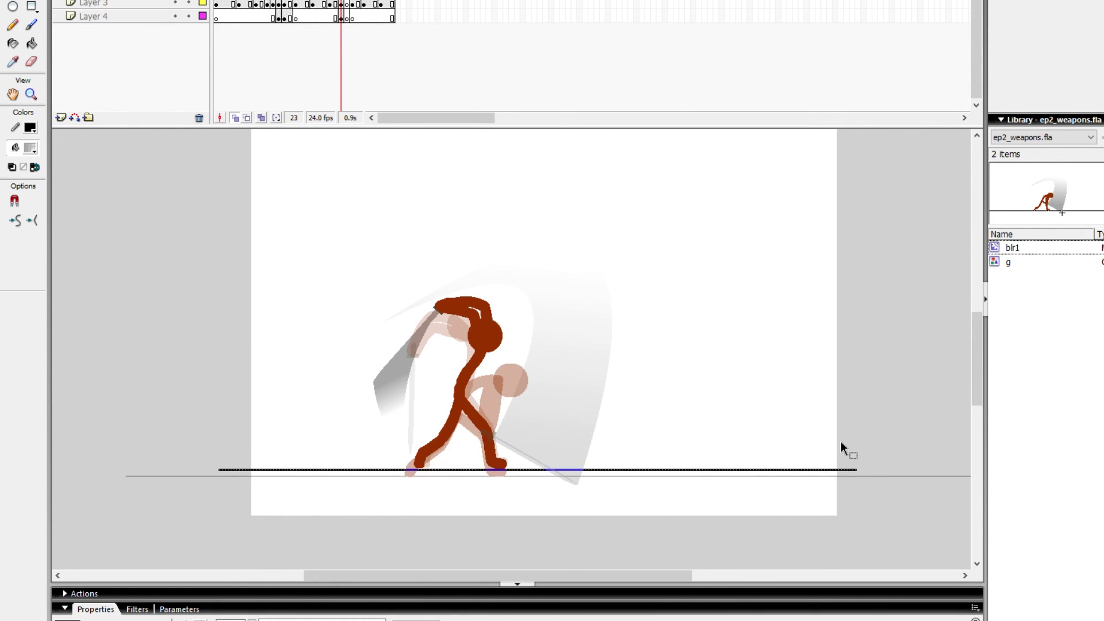
left_click(841, 441)
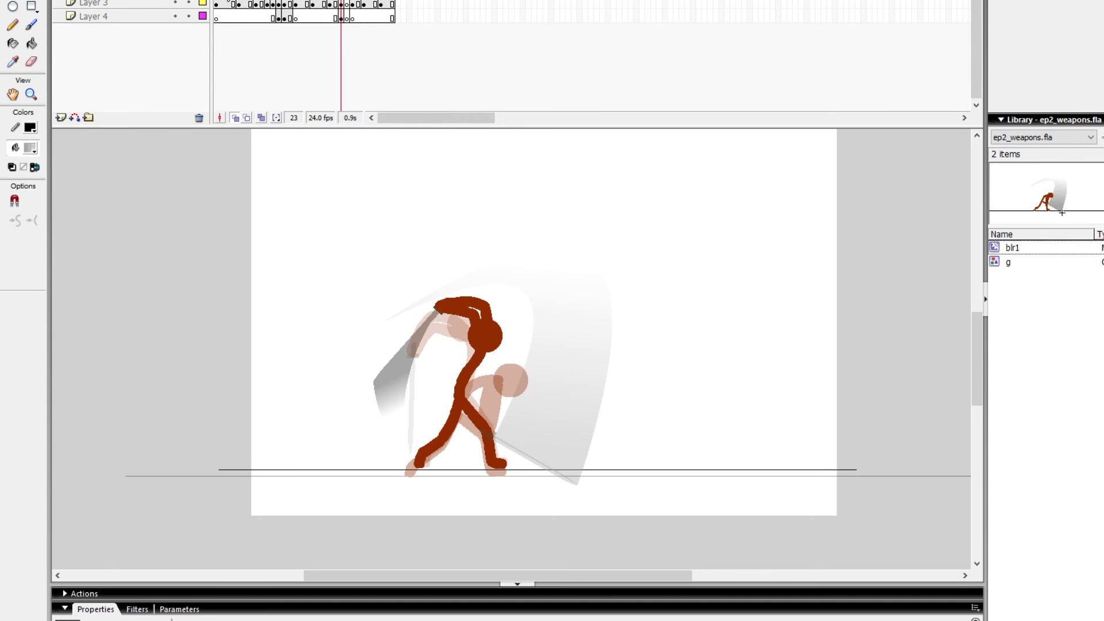
left_click(221, 1)
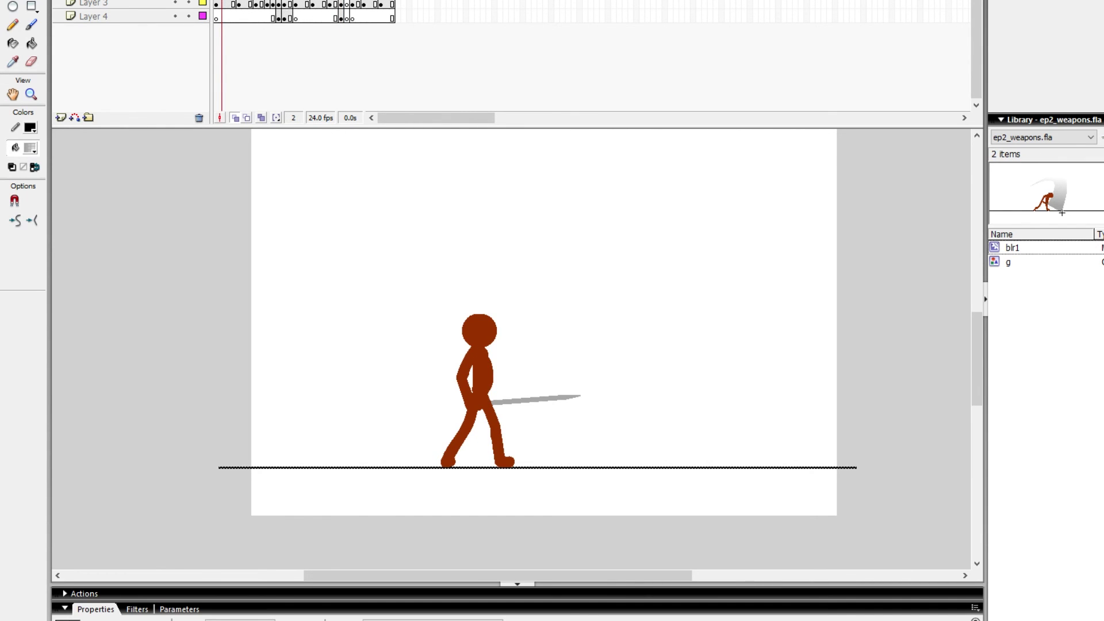
Step: Nudge the blurred blr1 clip on frame 24 slightly further down, below the main ground line
left_click_drag(222, 3, 348, 3)
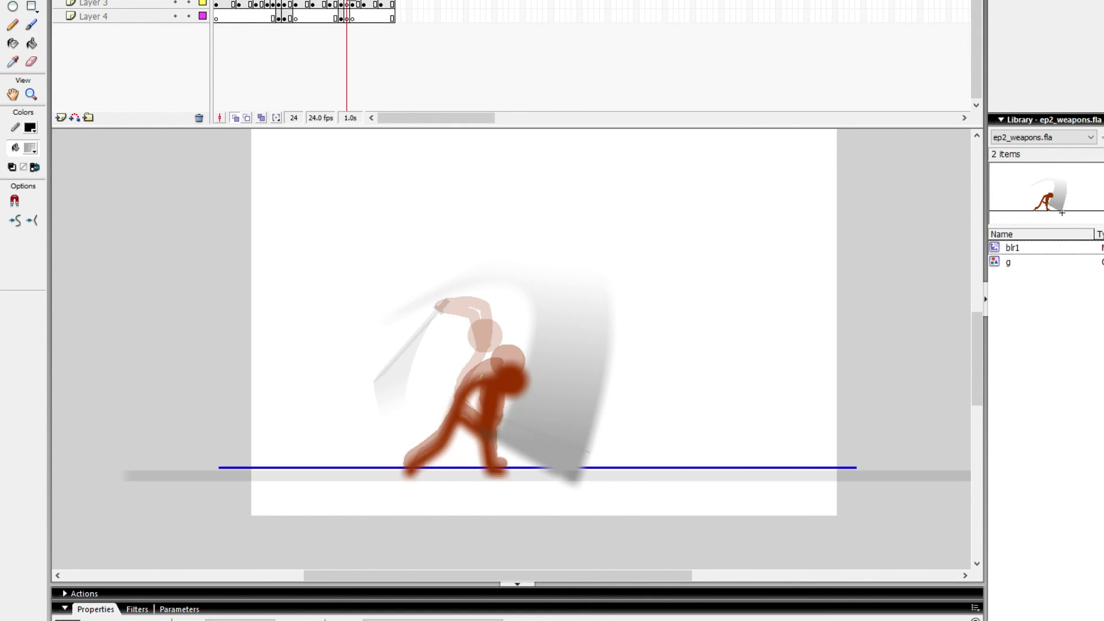
left_click_drag(353, 3, 352, 4)
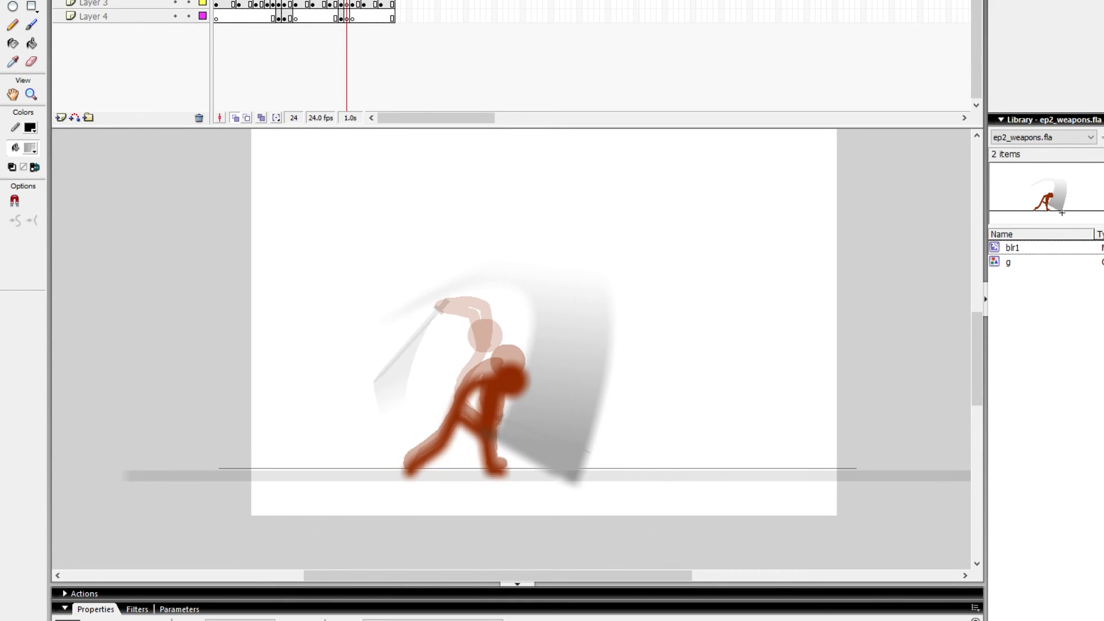
key(".")
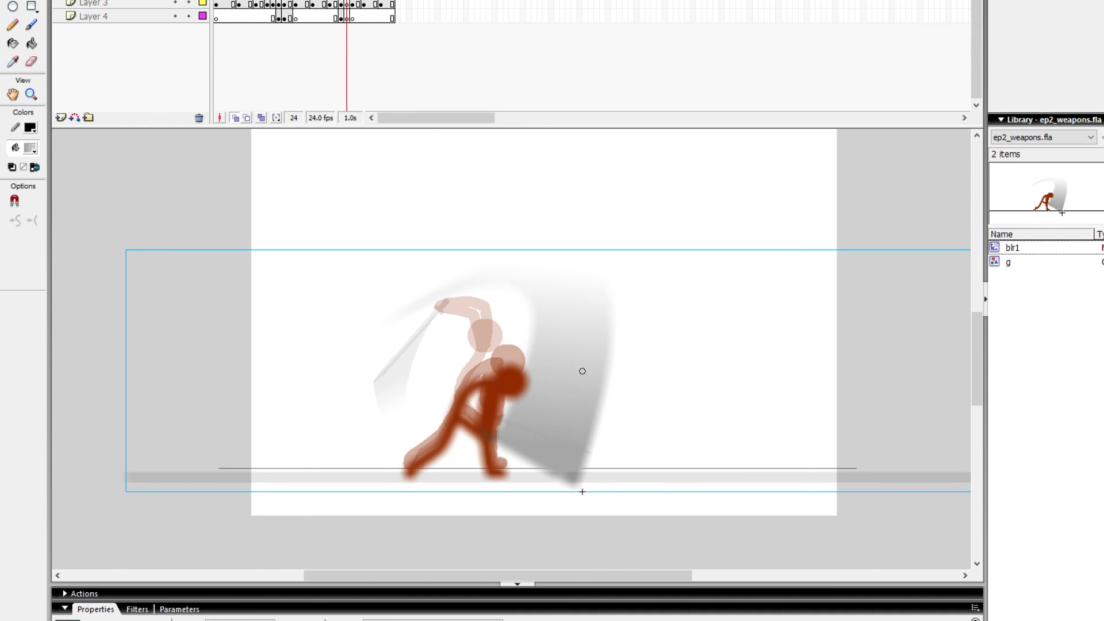
Step: Nudge the figure, sword and ground line on frame 25 slightly upward as a rebound after the impact
key("period")
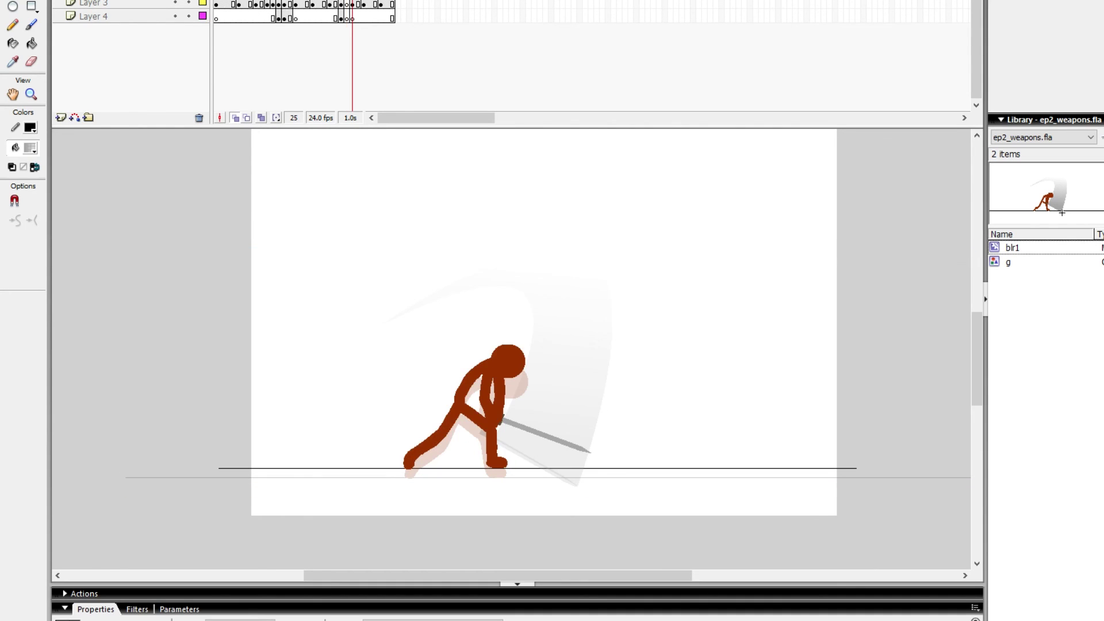
left_click(358, 3)
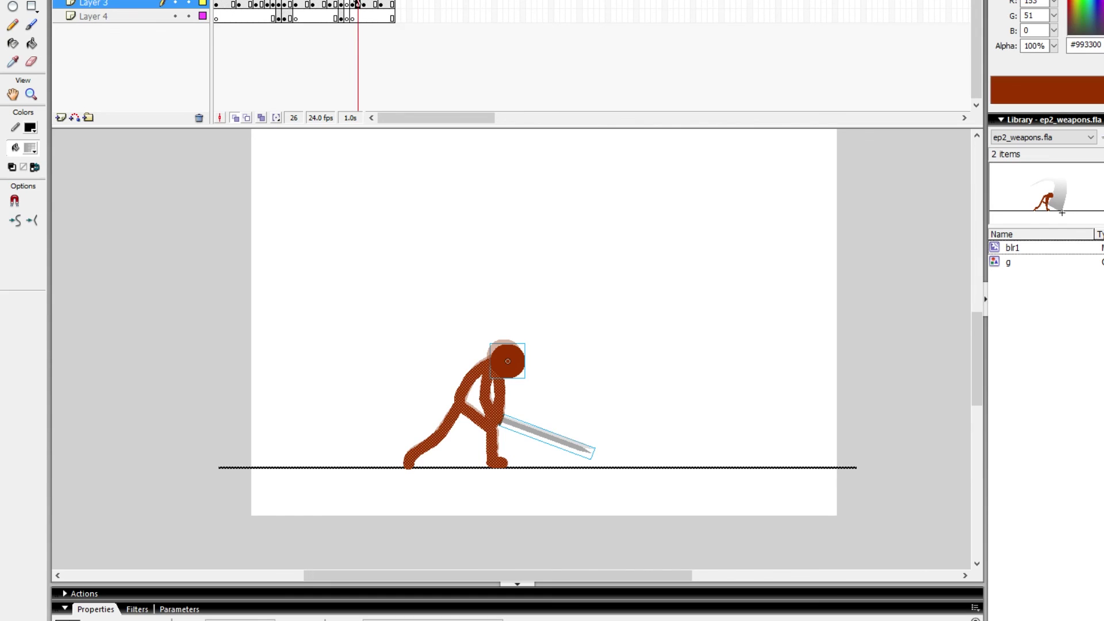
left_click_drag(358, 3, 352, 3)
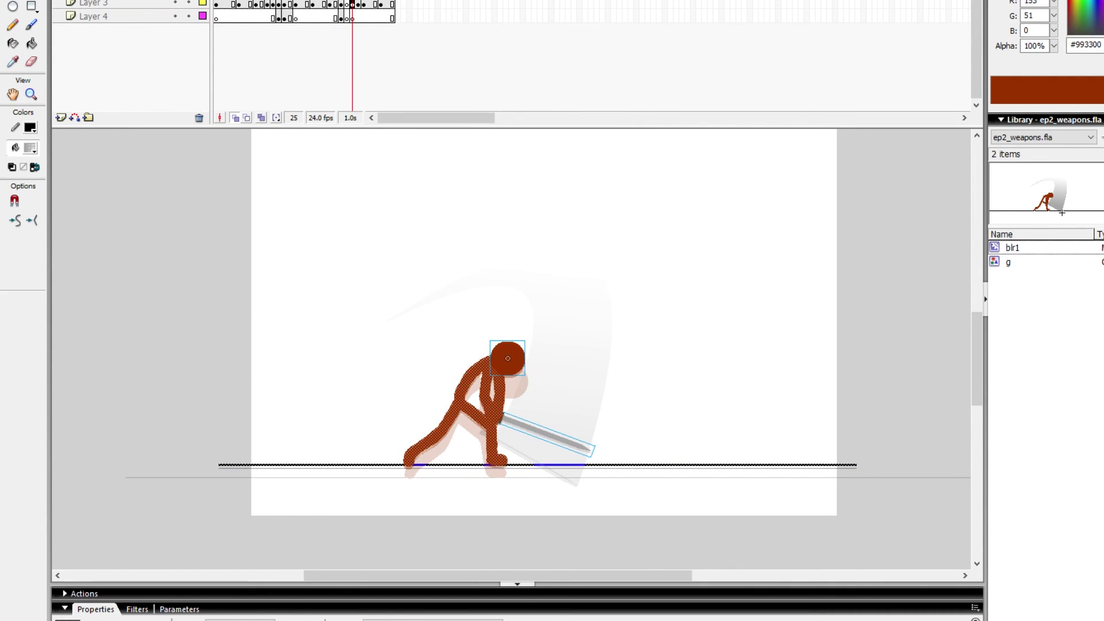
left_click(358, 4)
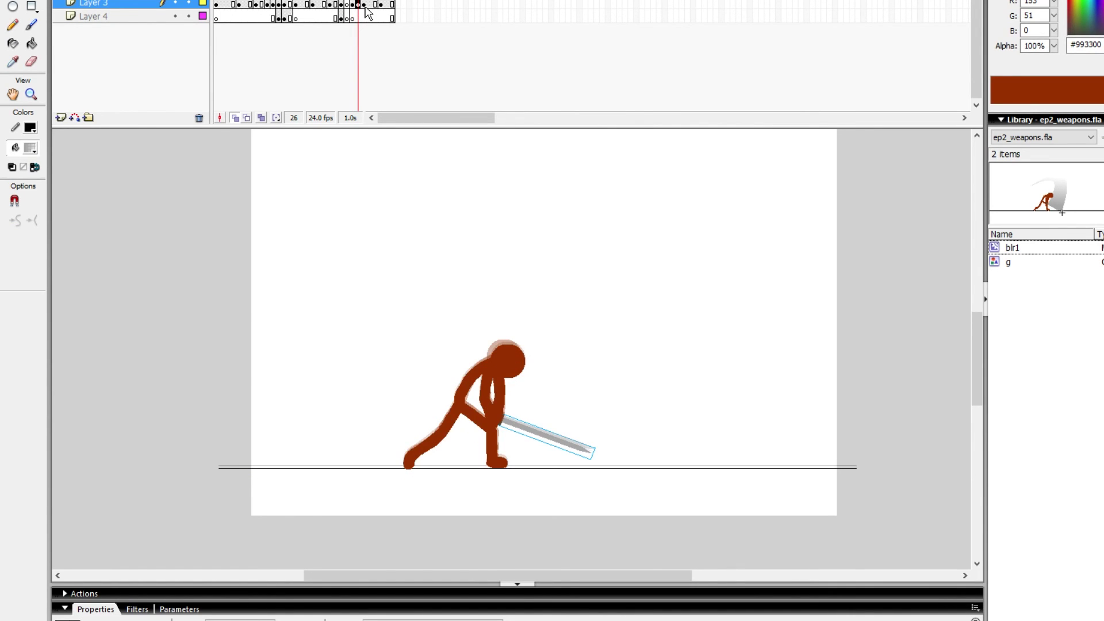
Step: Test the movie to watch the sword swing with its ground shake, placing the preview window over the middle of the stage
key("ctrl+Return")
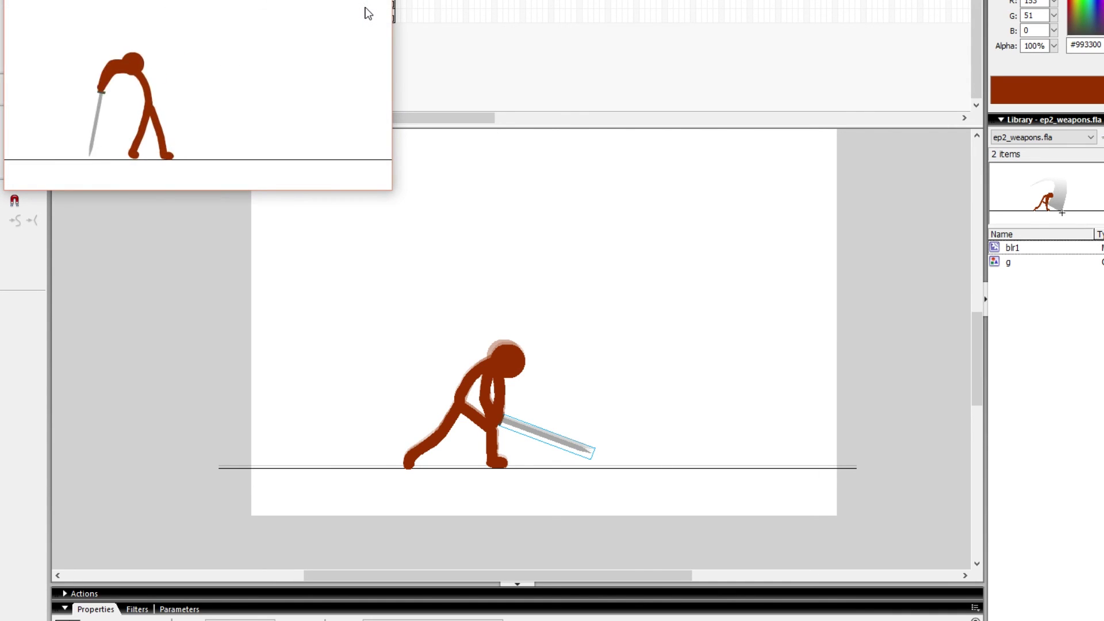
key("ctrl+f")
right_click(548, 292)
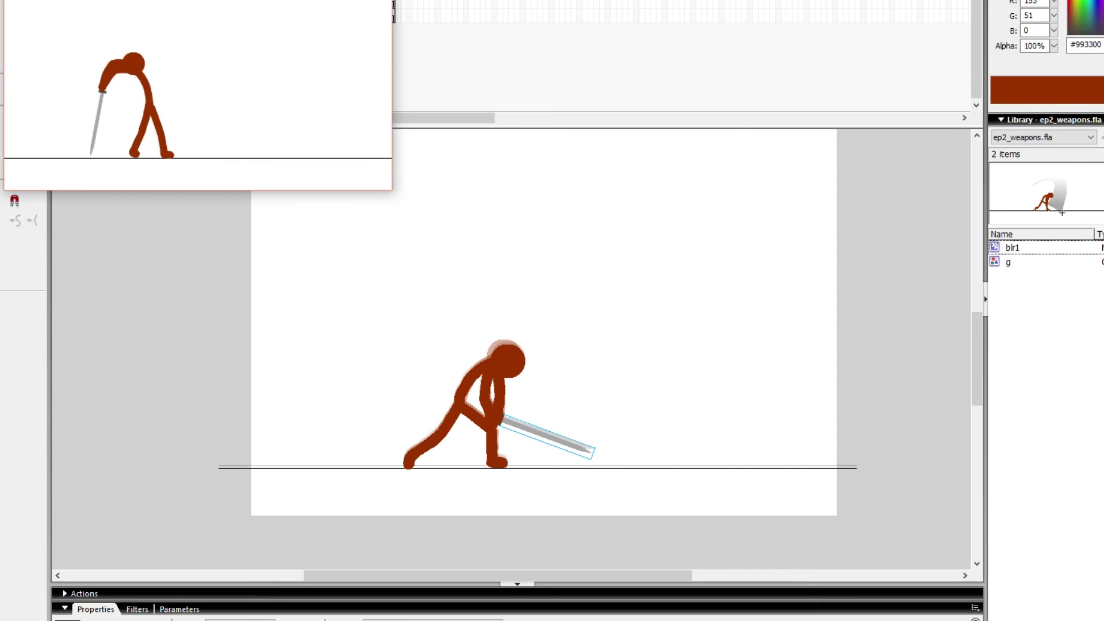
left_click_drag(271, 3, 632, 176)
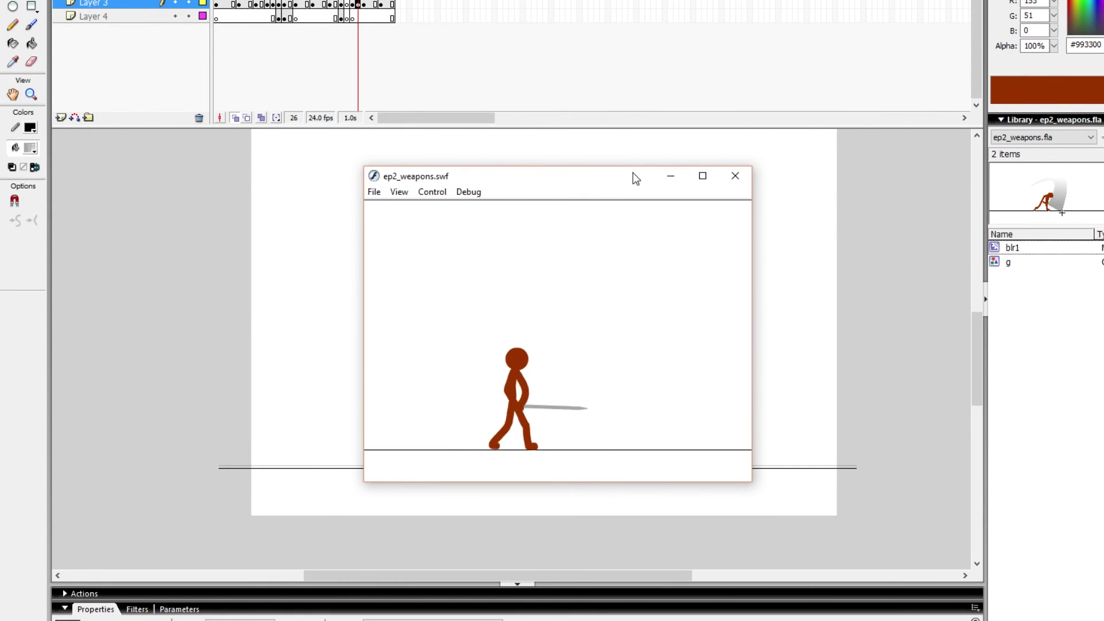